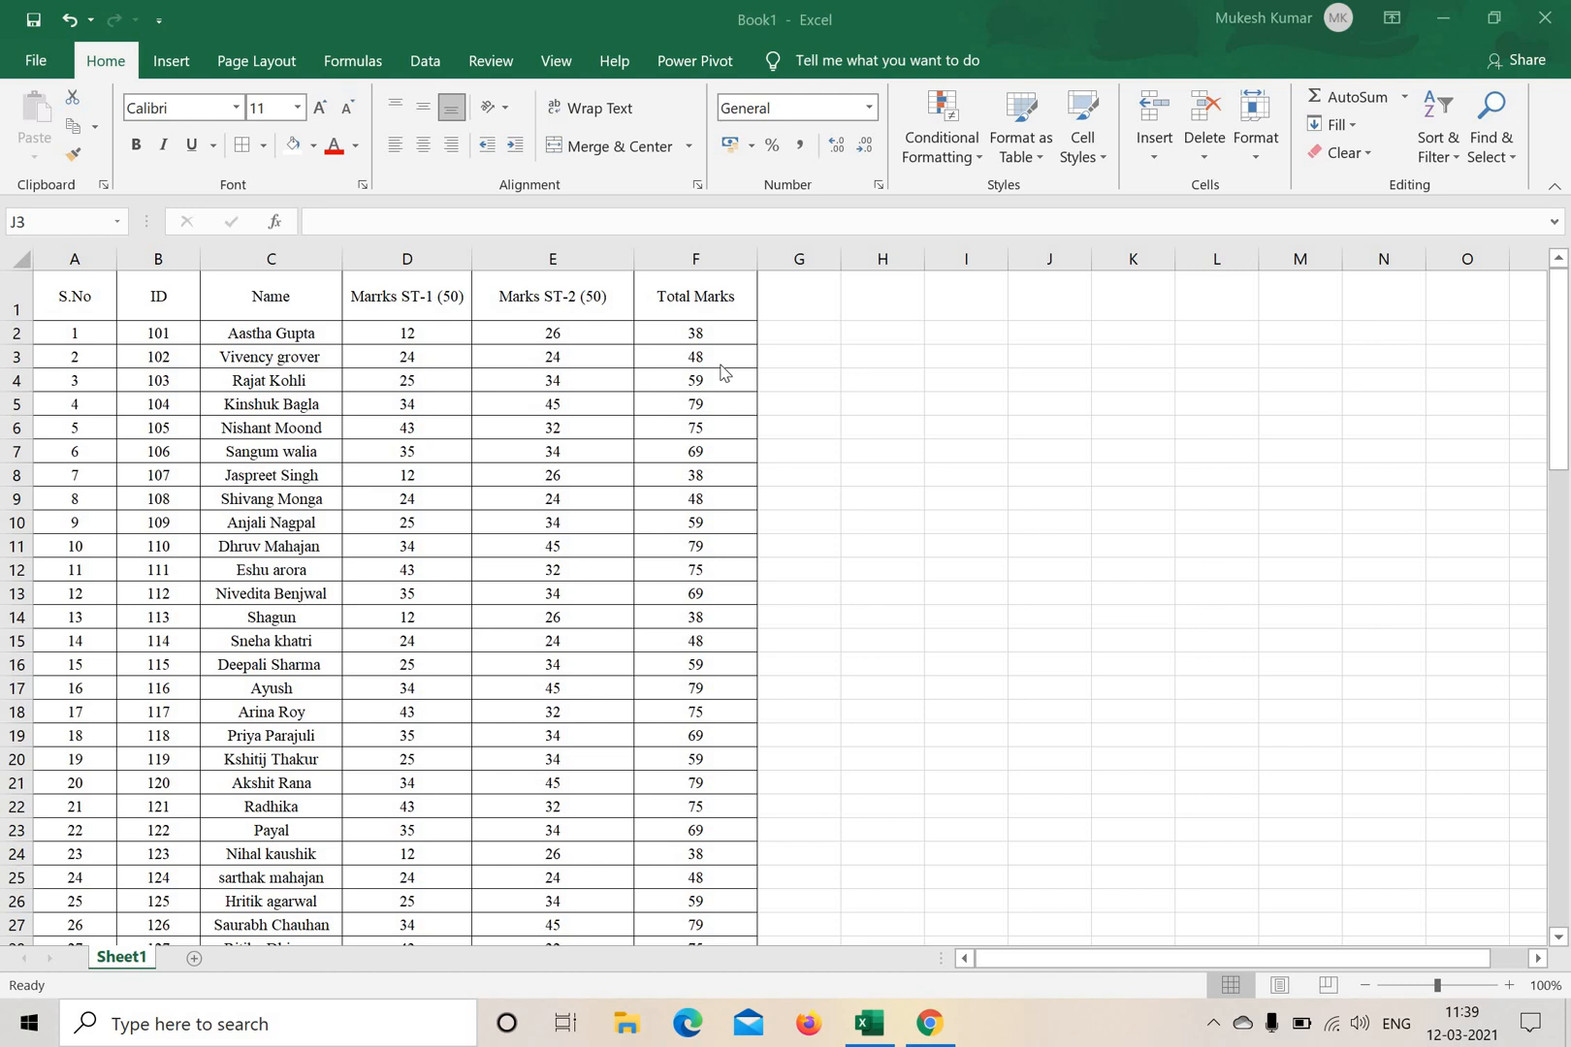
pyautogui.click(723, 408)
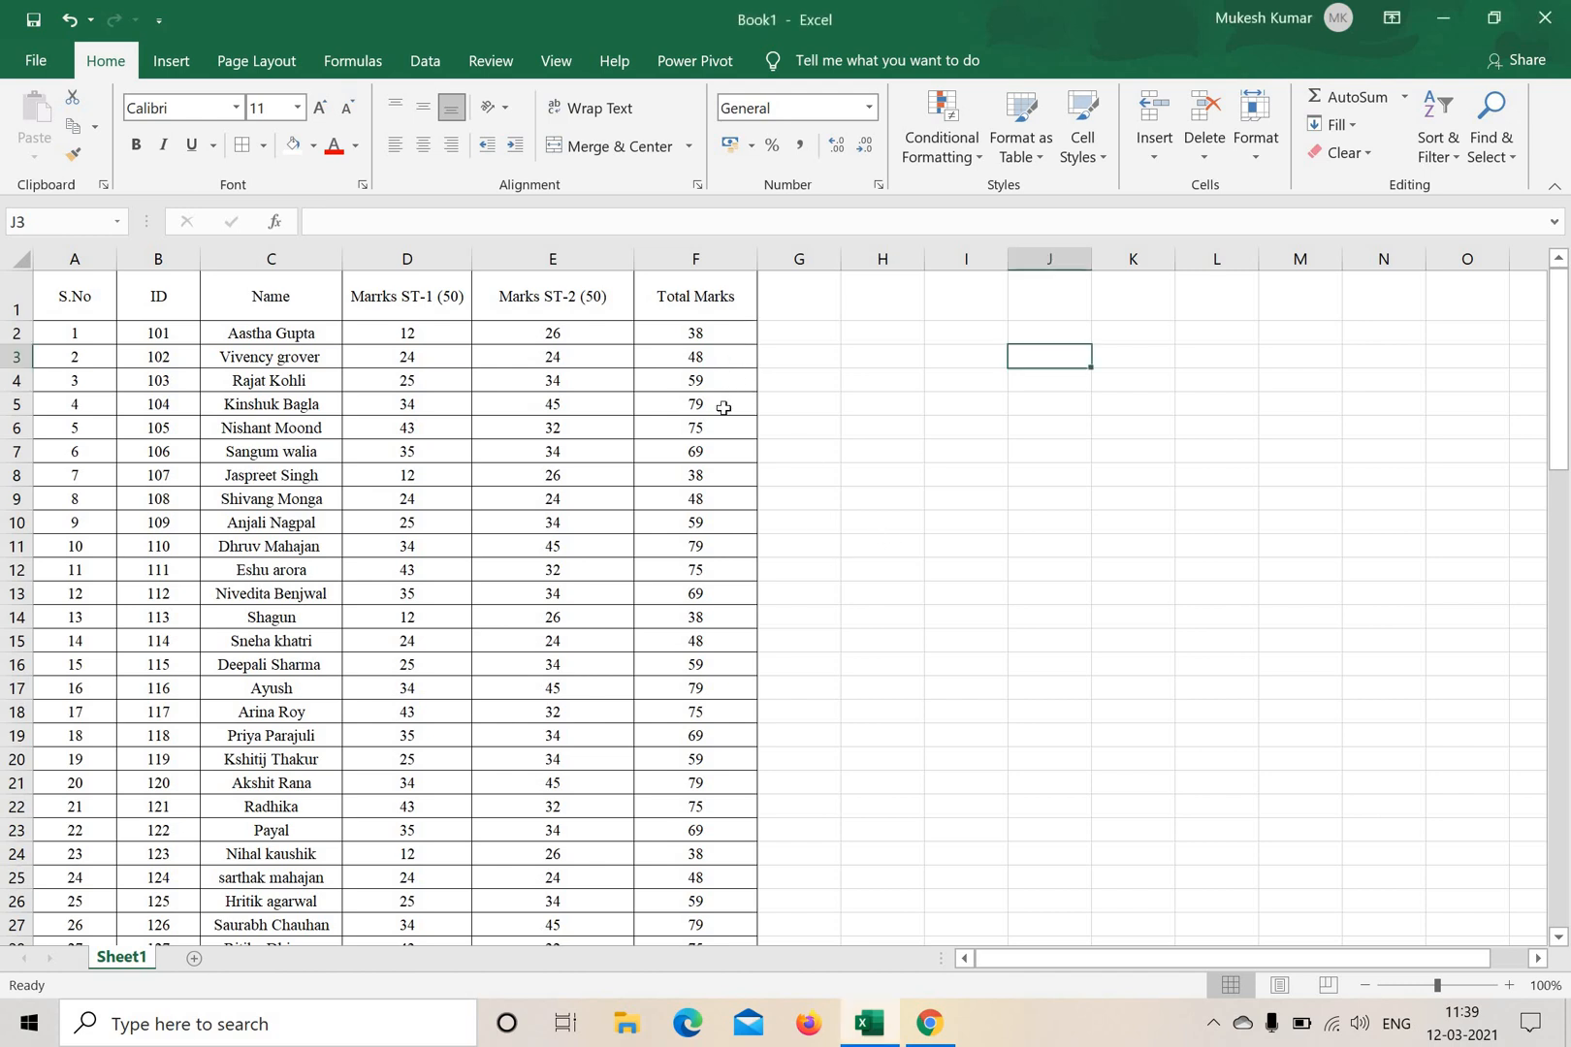
pyautogui.click(720, 358)
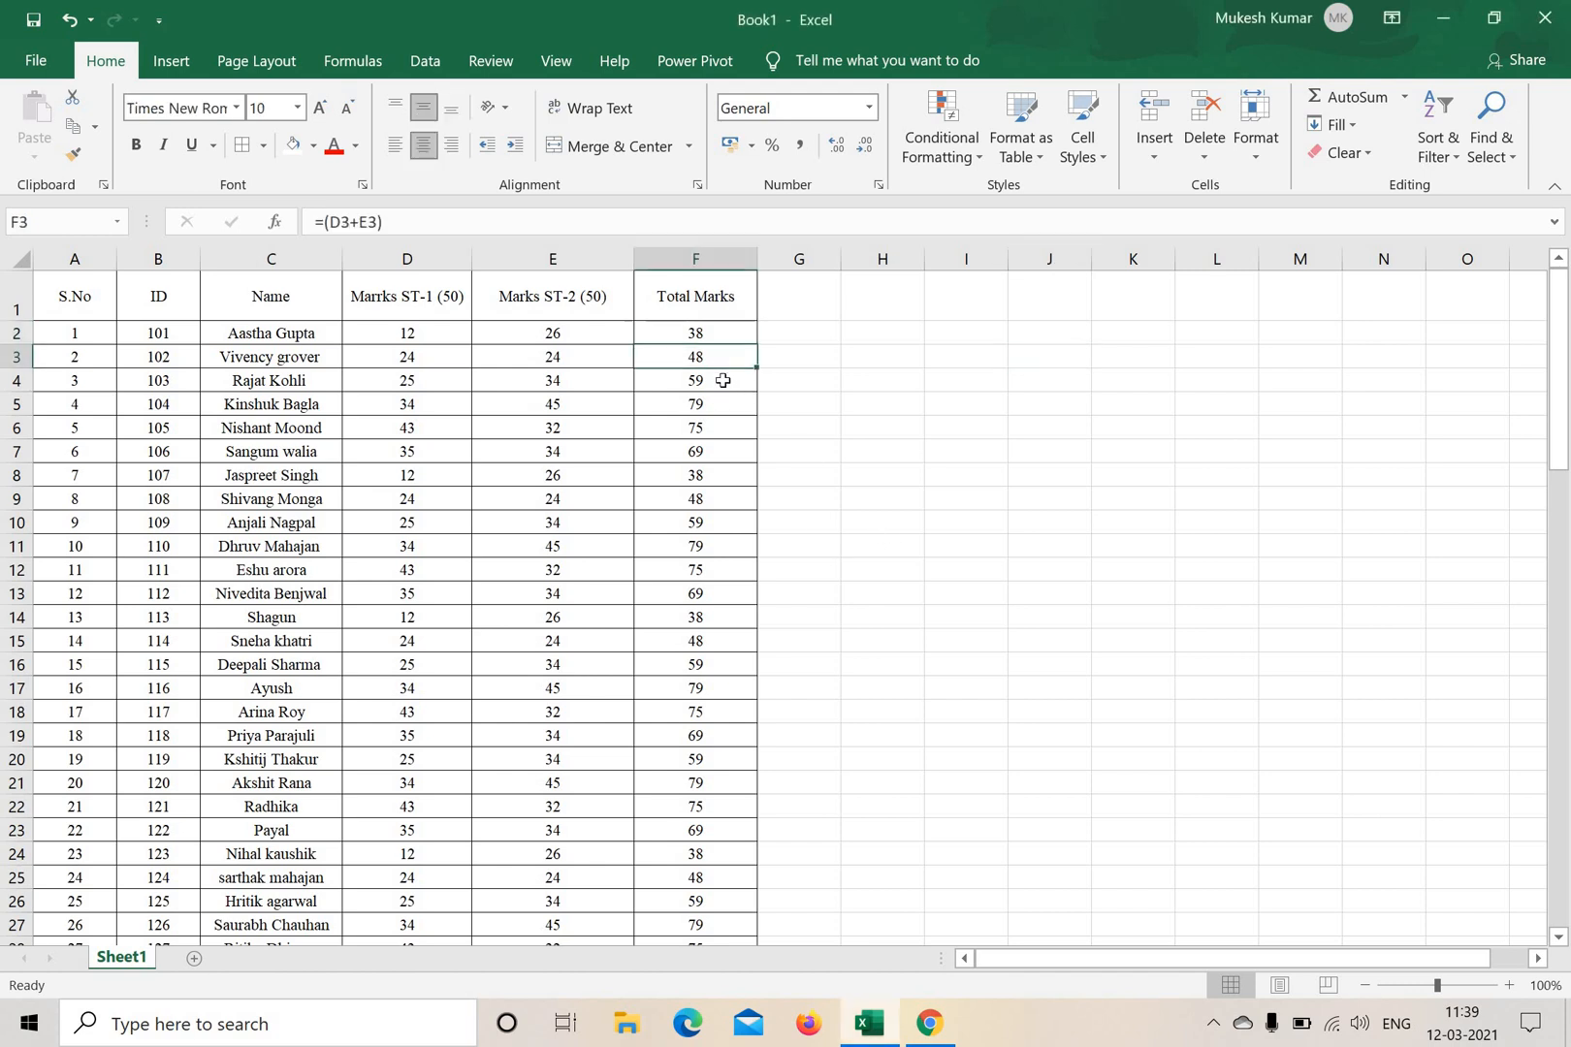
pyautogui.scroll(-5, 723, 688)
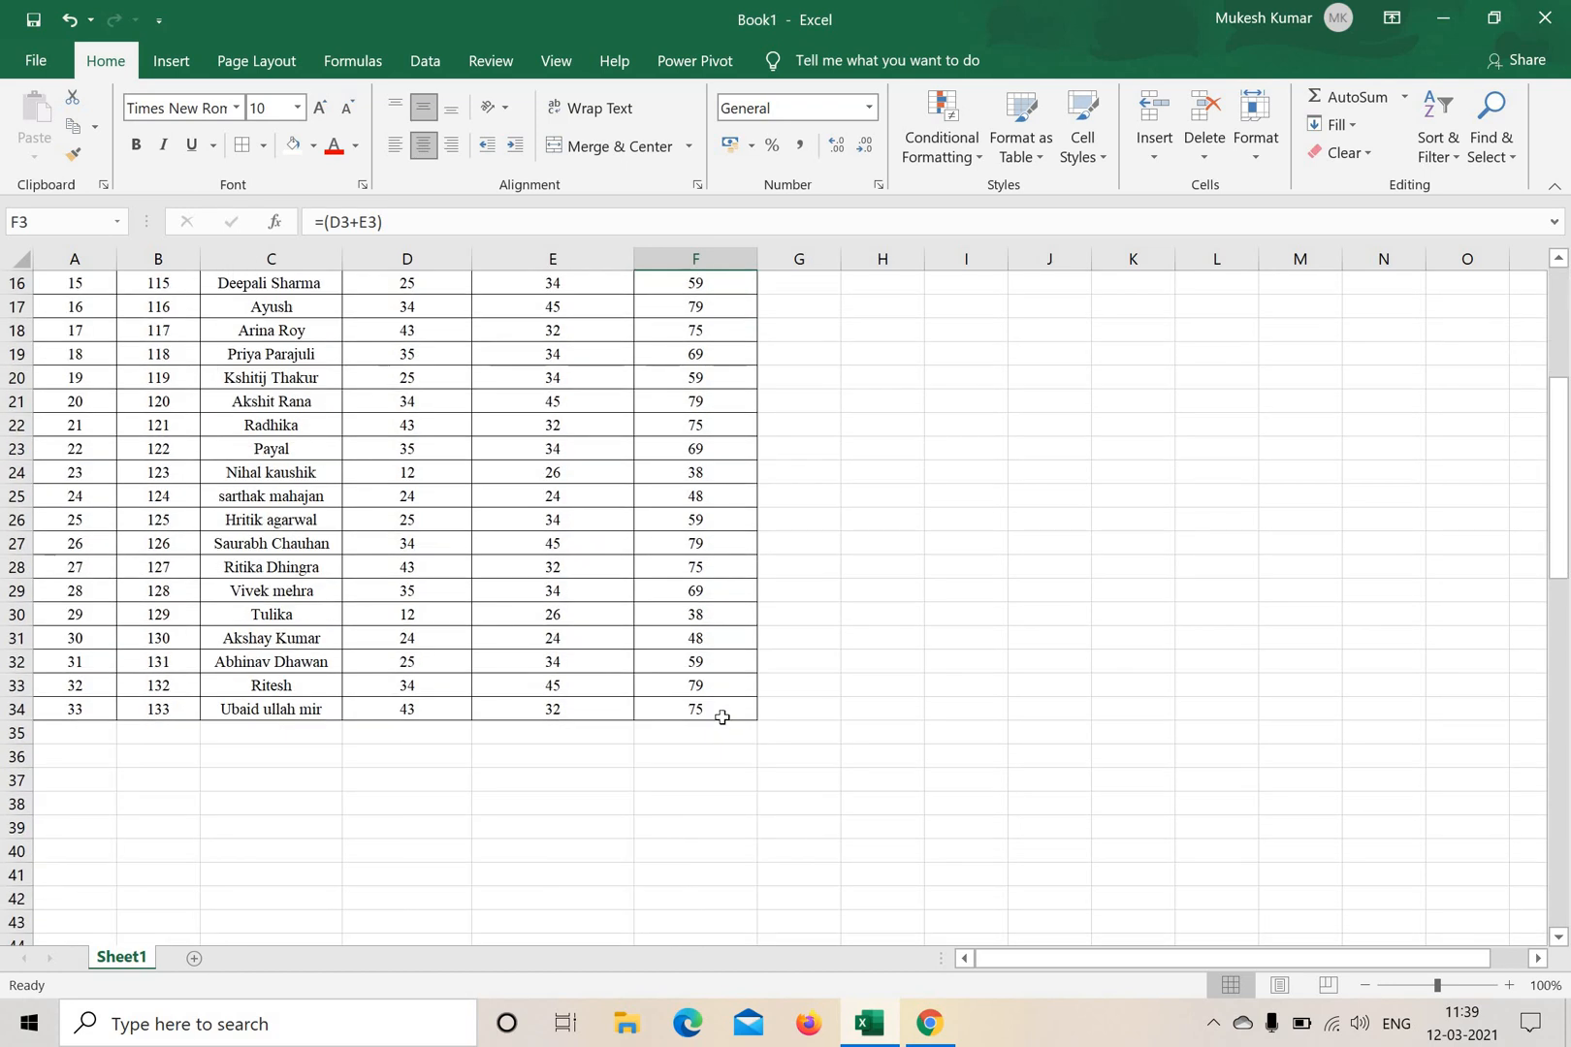
pyautogui.scroll(5, 722, 707)
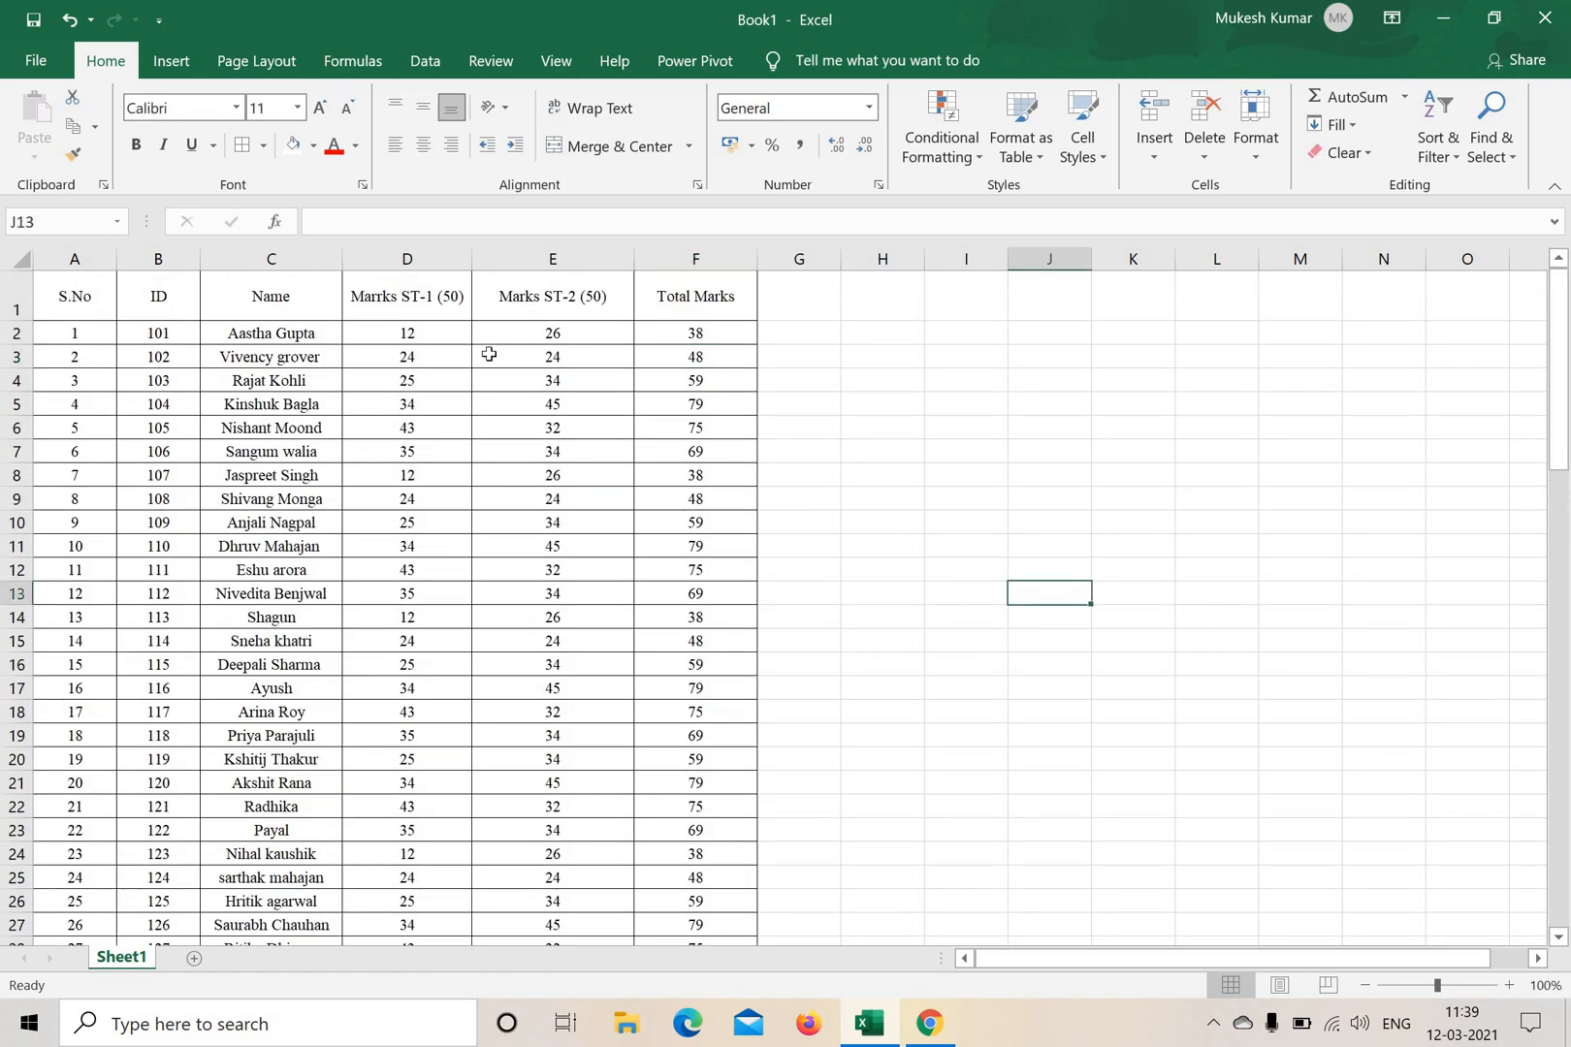
# Custom-sort the student records in A2:F34 by Column F (Total Marks) on cell values, smallest to largest.
pyautogui.moveTo(75, 333); pyautogui.dragTo(690, 893)
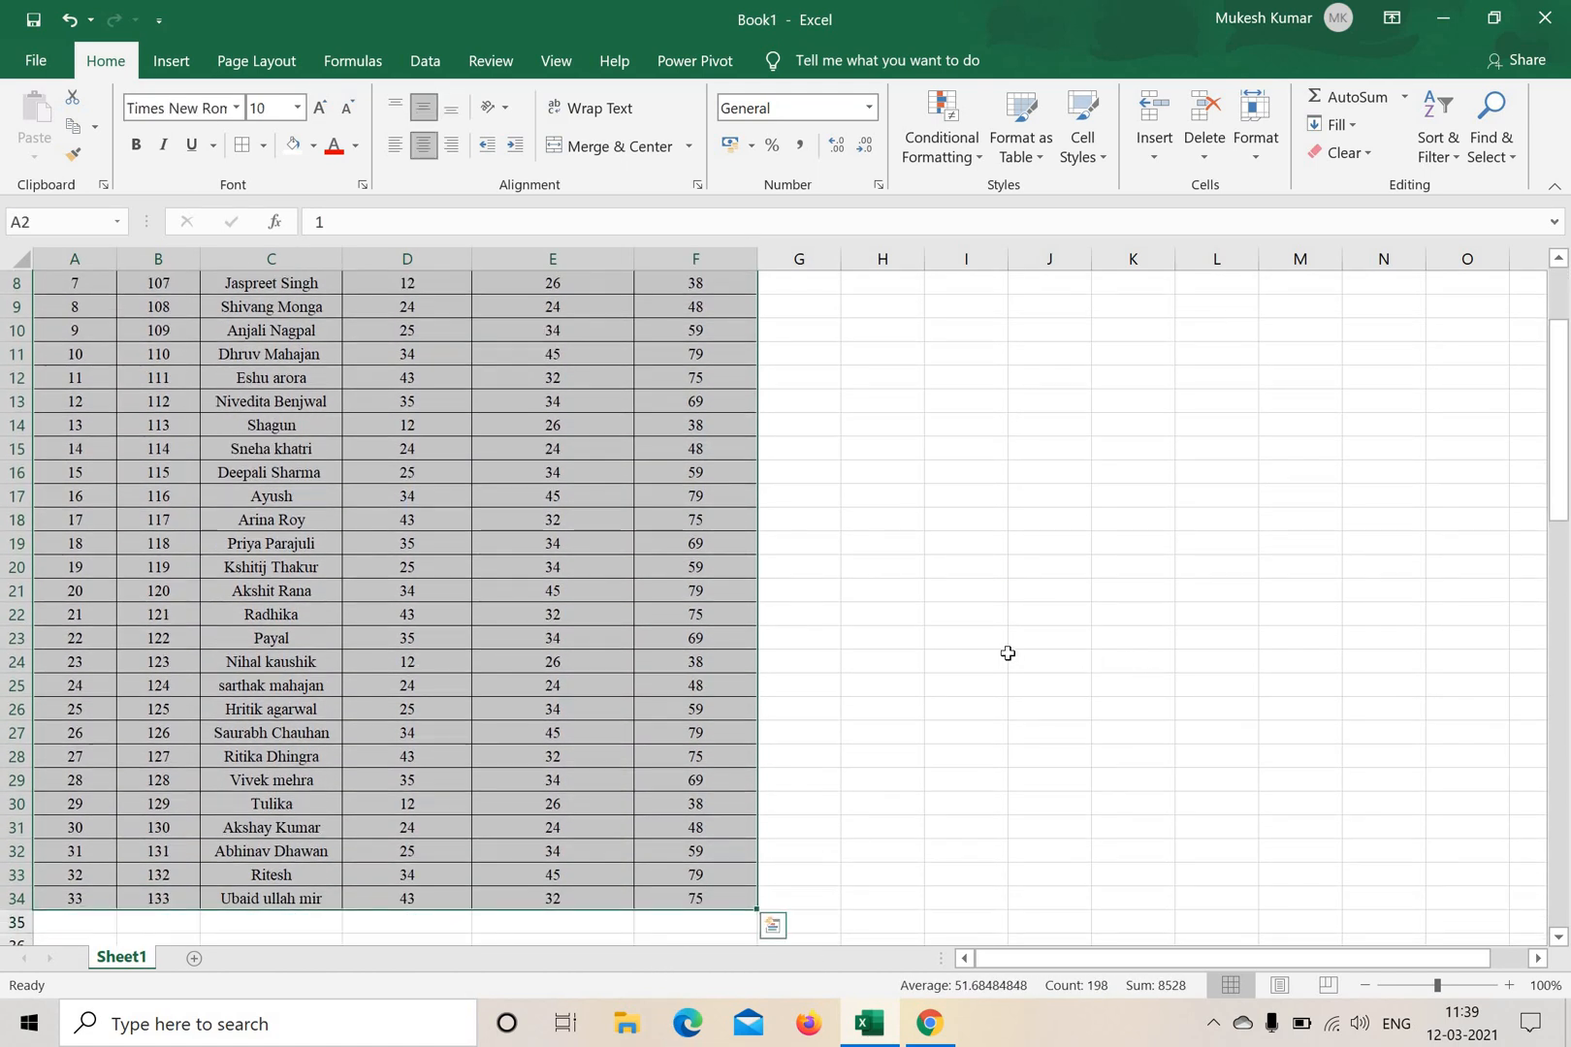
pyautogui.scroll(3, 950, 596)
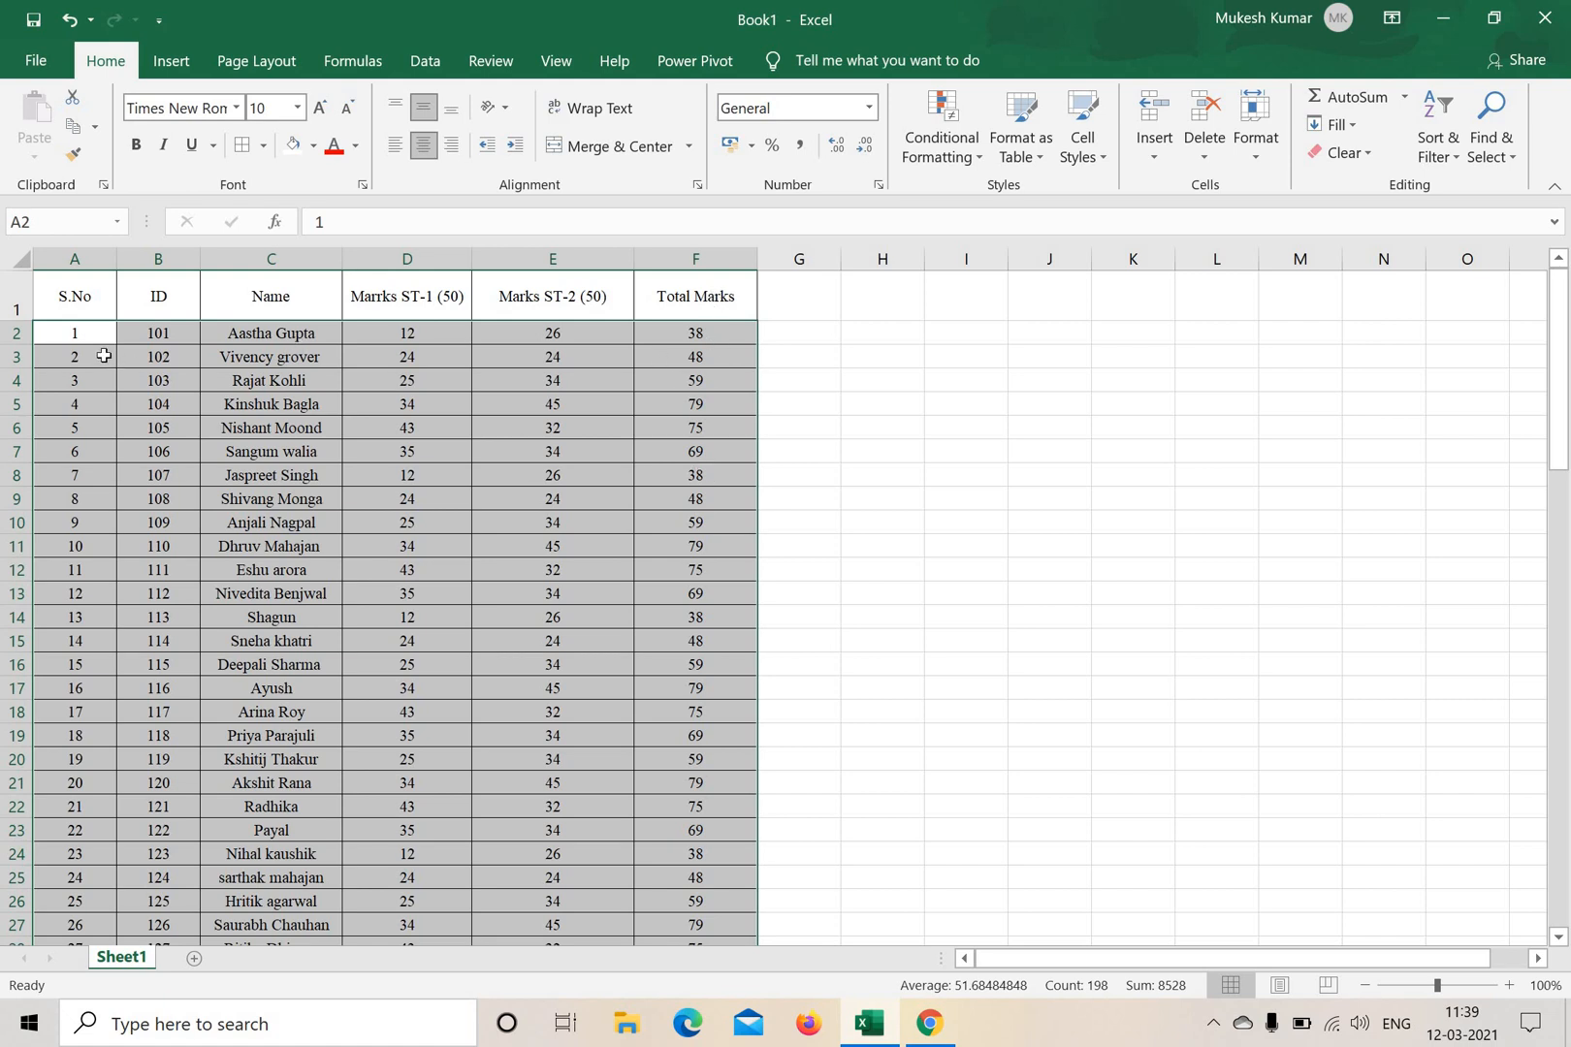
pyautogui.scroll(-4, 750, 774)
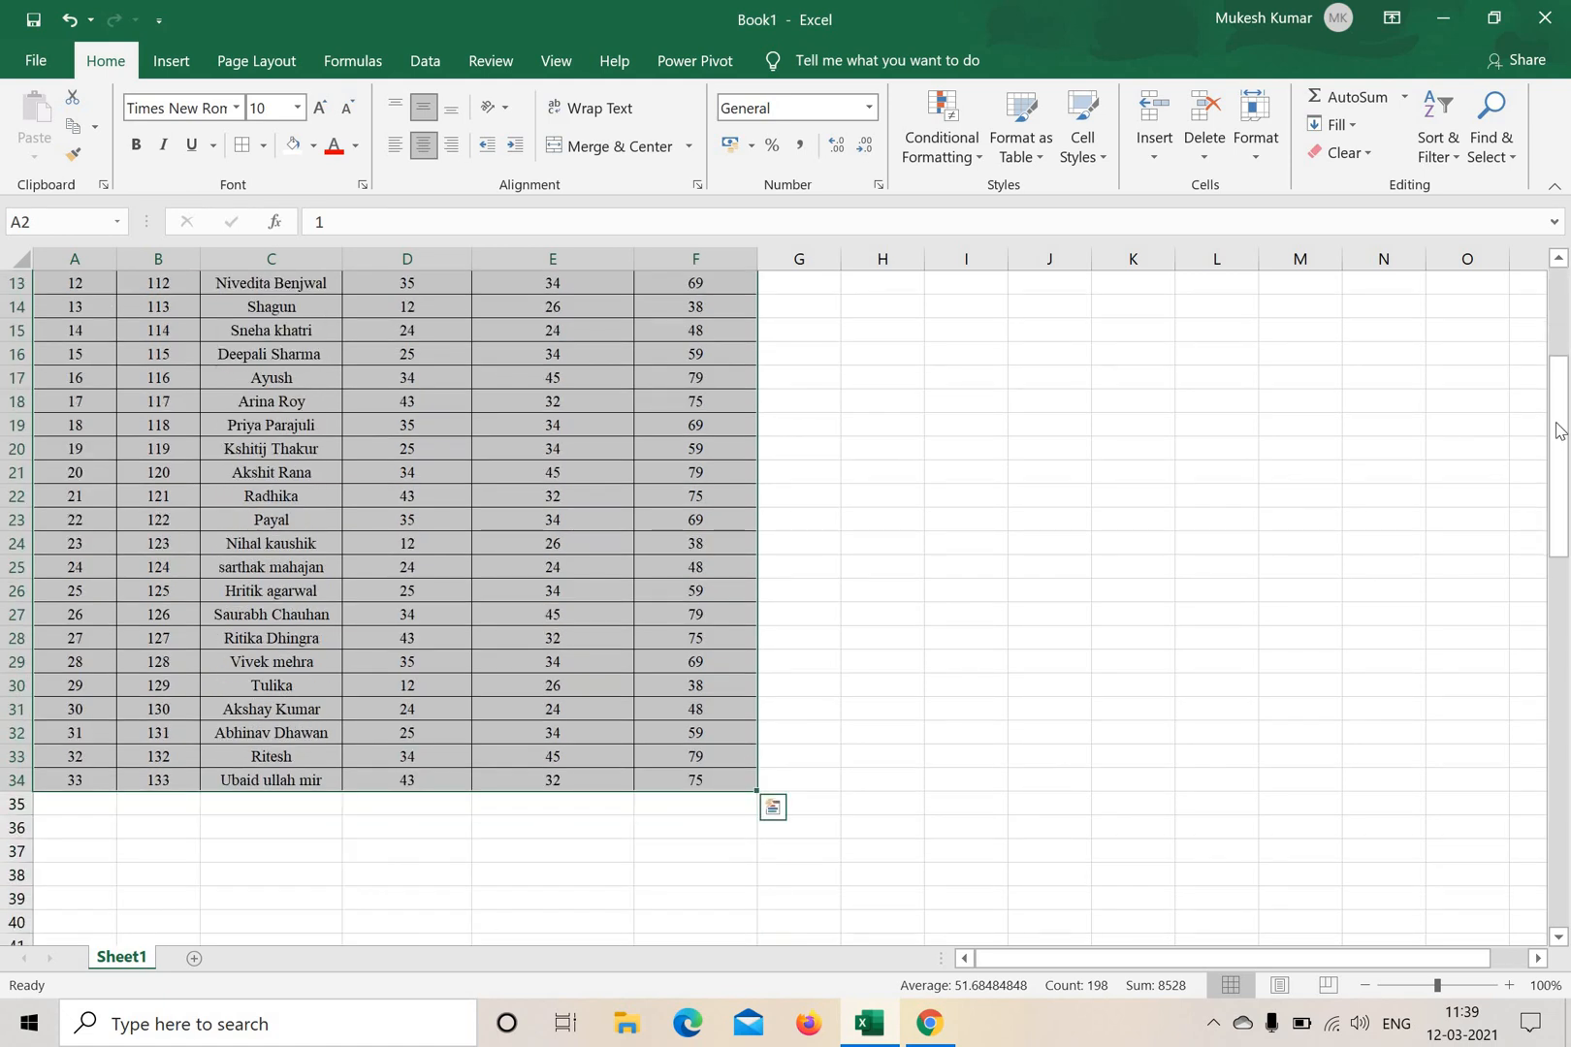
pyautogui.scroll(4, 1433, 215)
pyautogui.click(1438, 145)
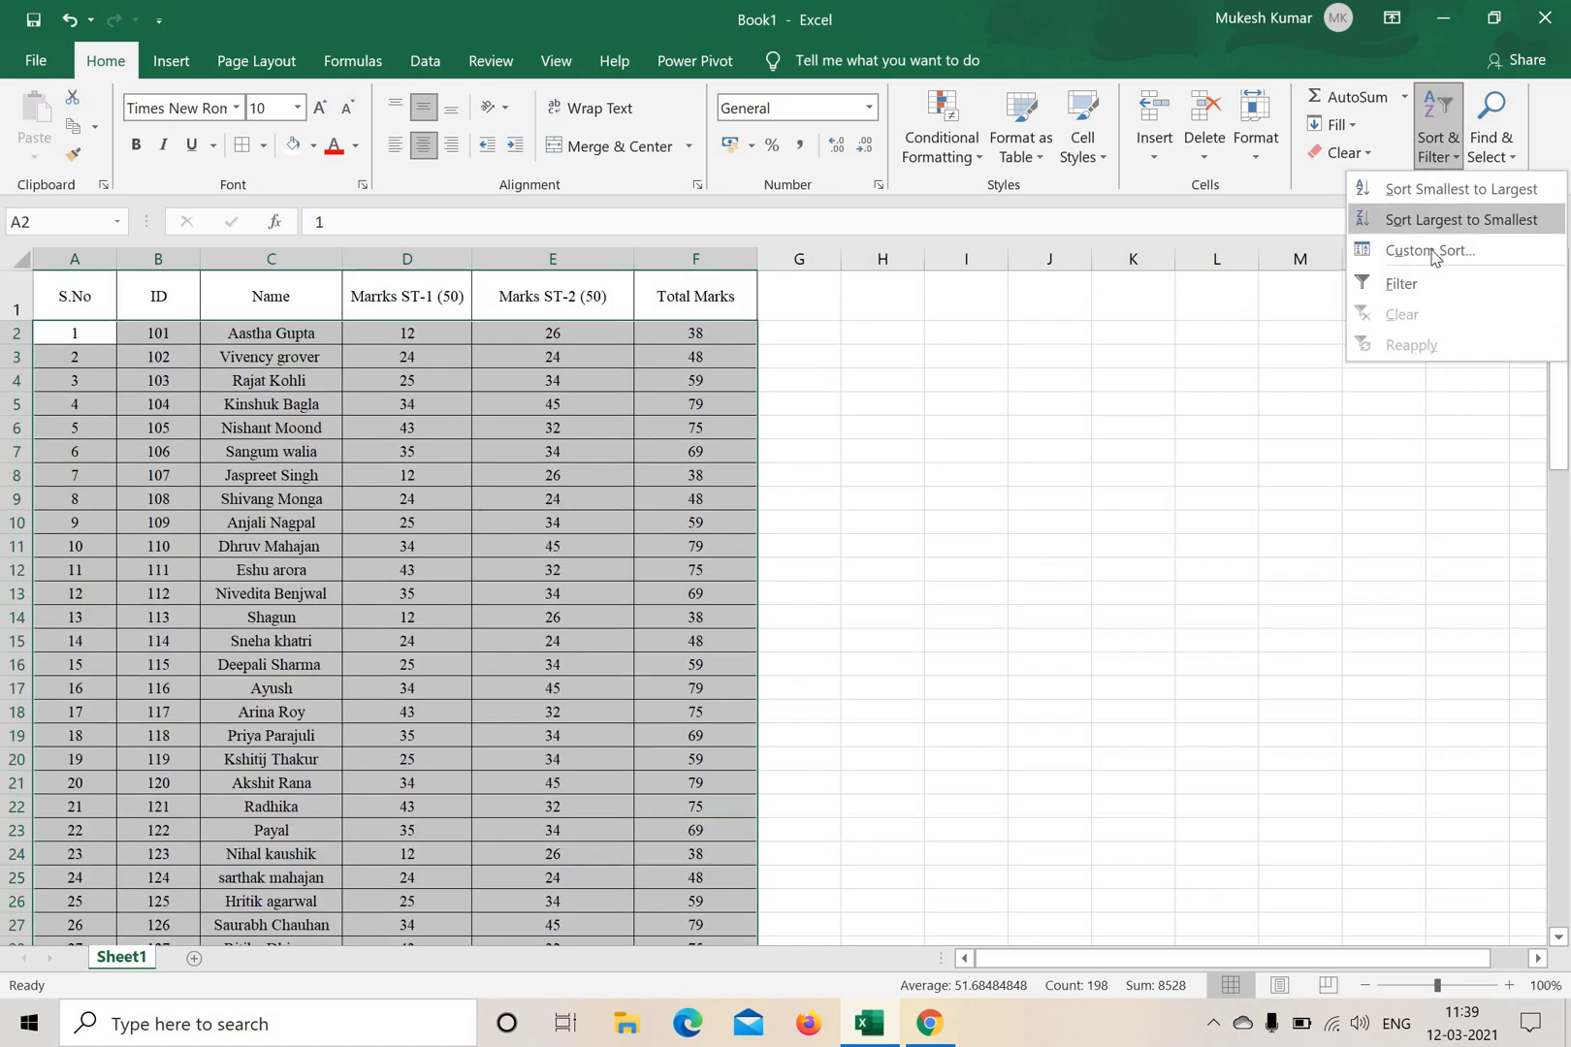
pyautogui.click(1430, 250)
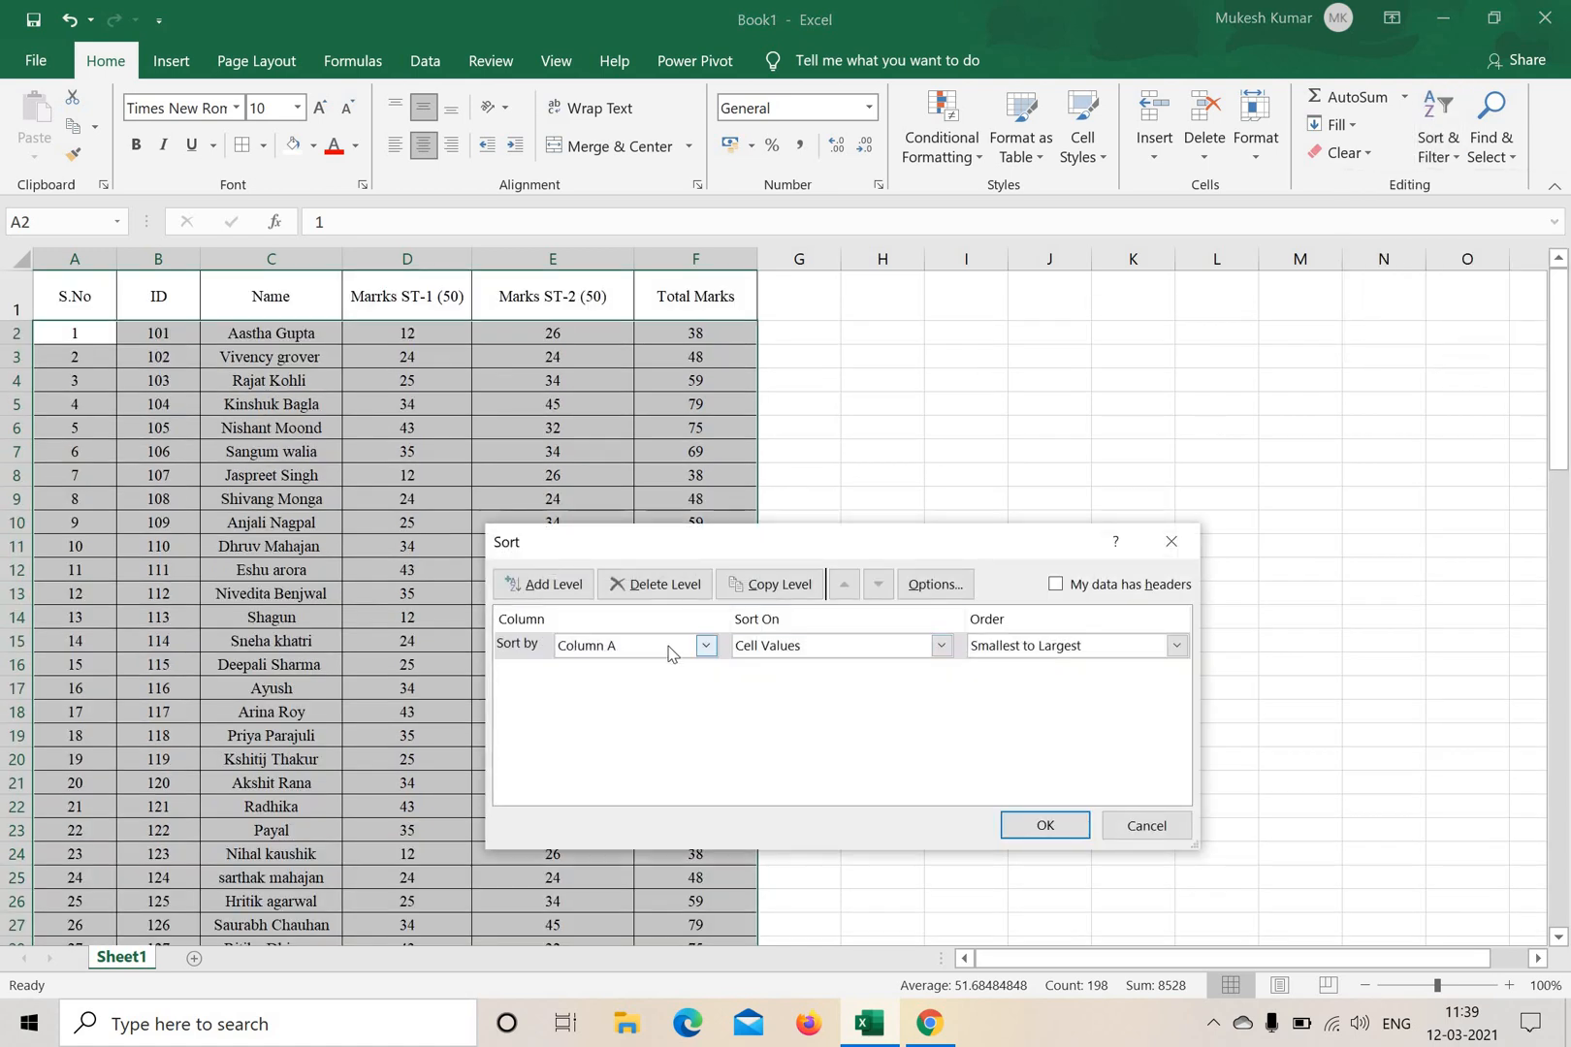
pyautogui.click(635, 646)
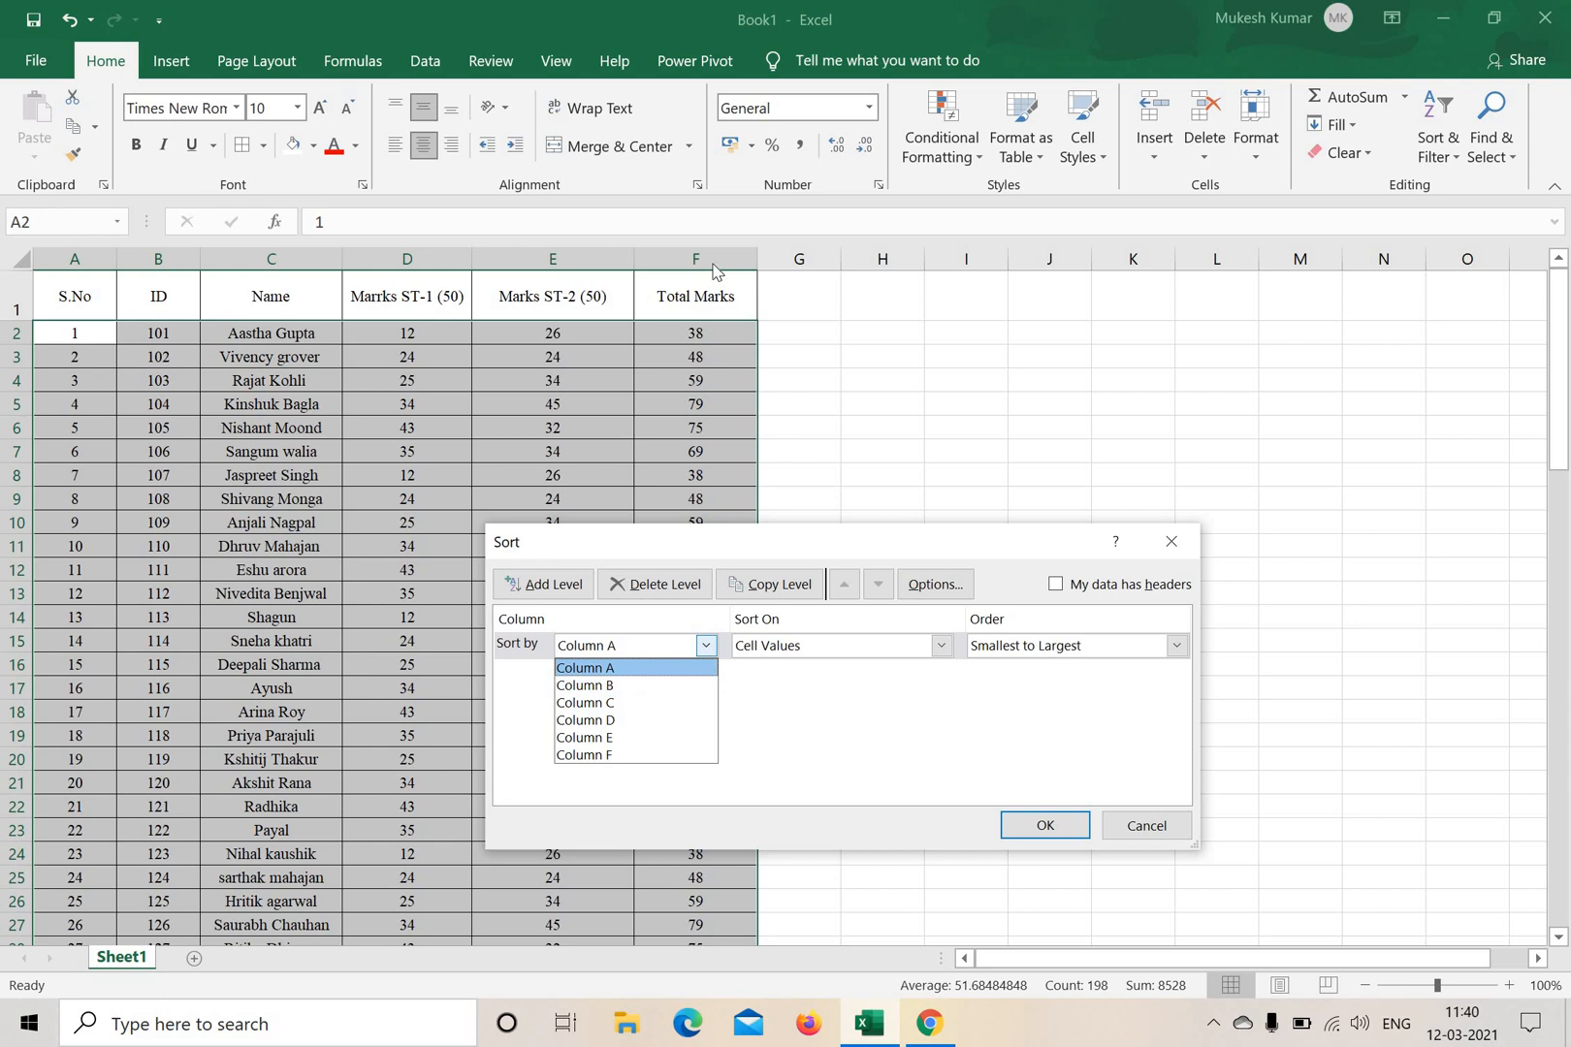
pyautogui.click(597, 755)
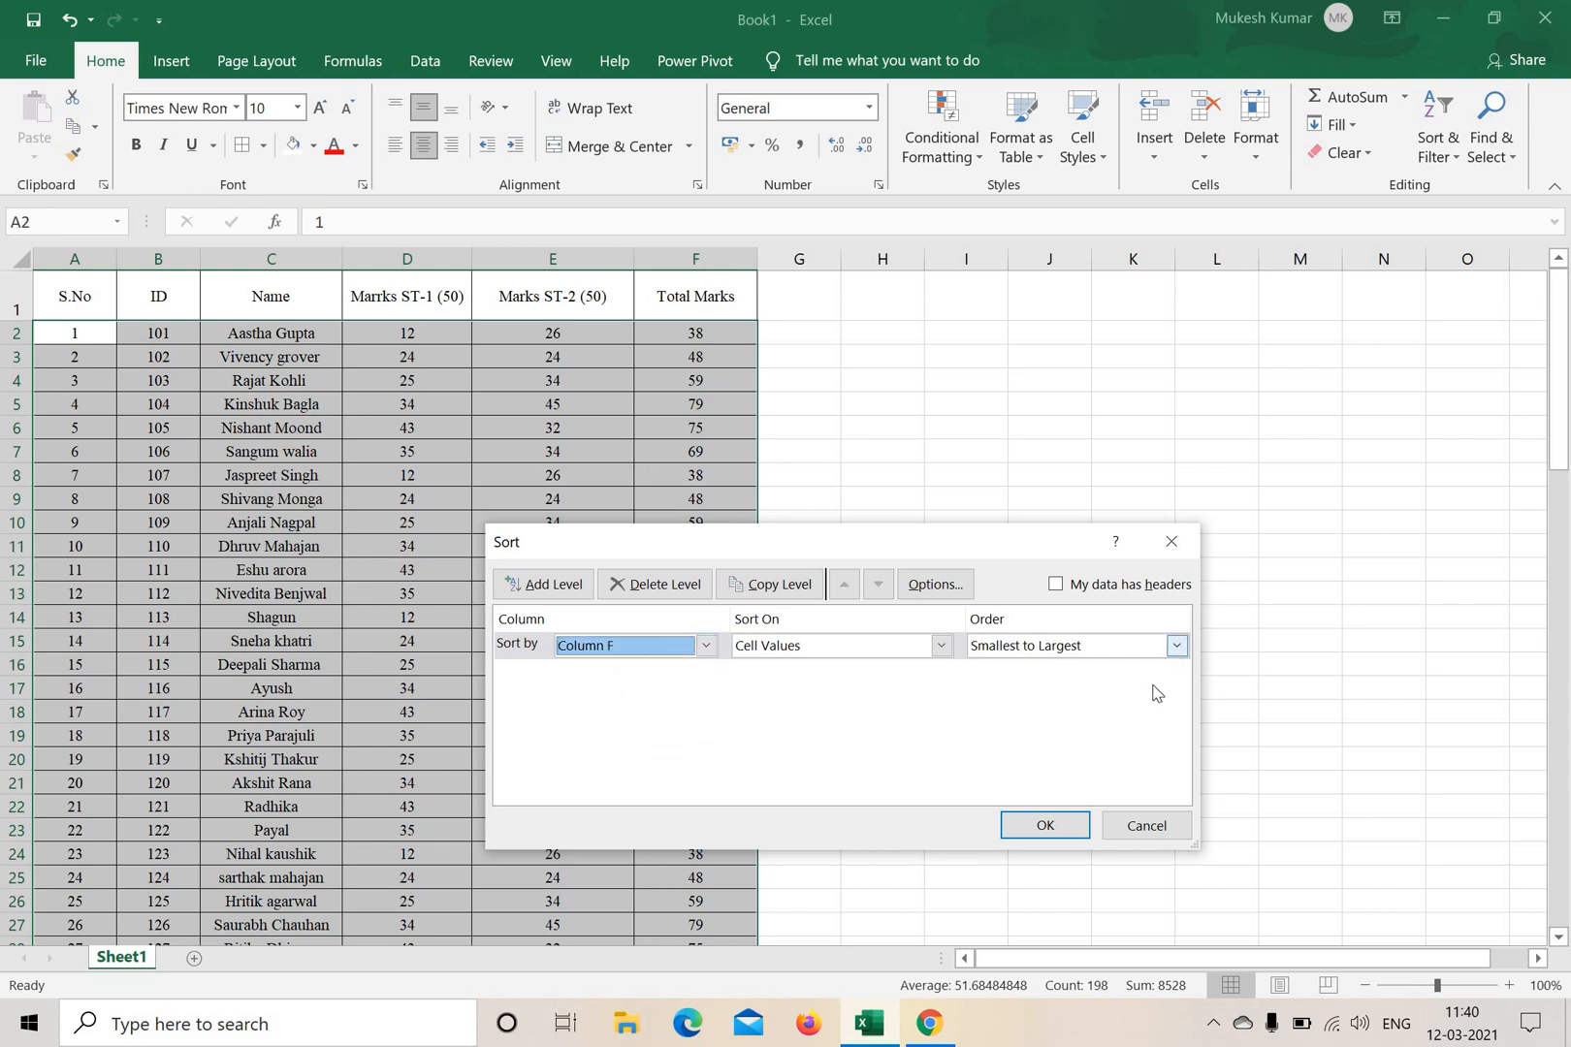
pyautogui.click(1078, 827)
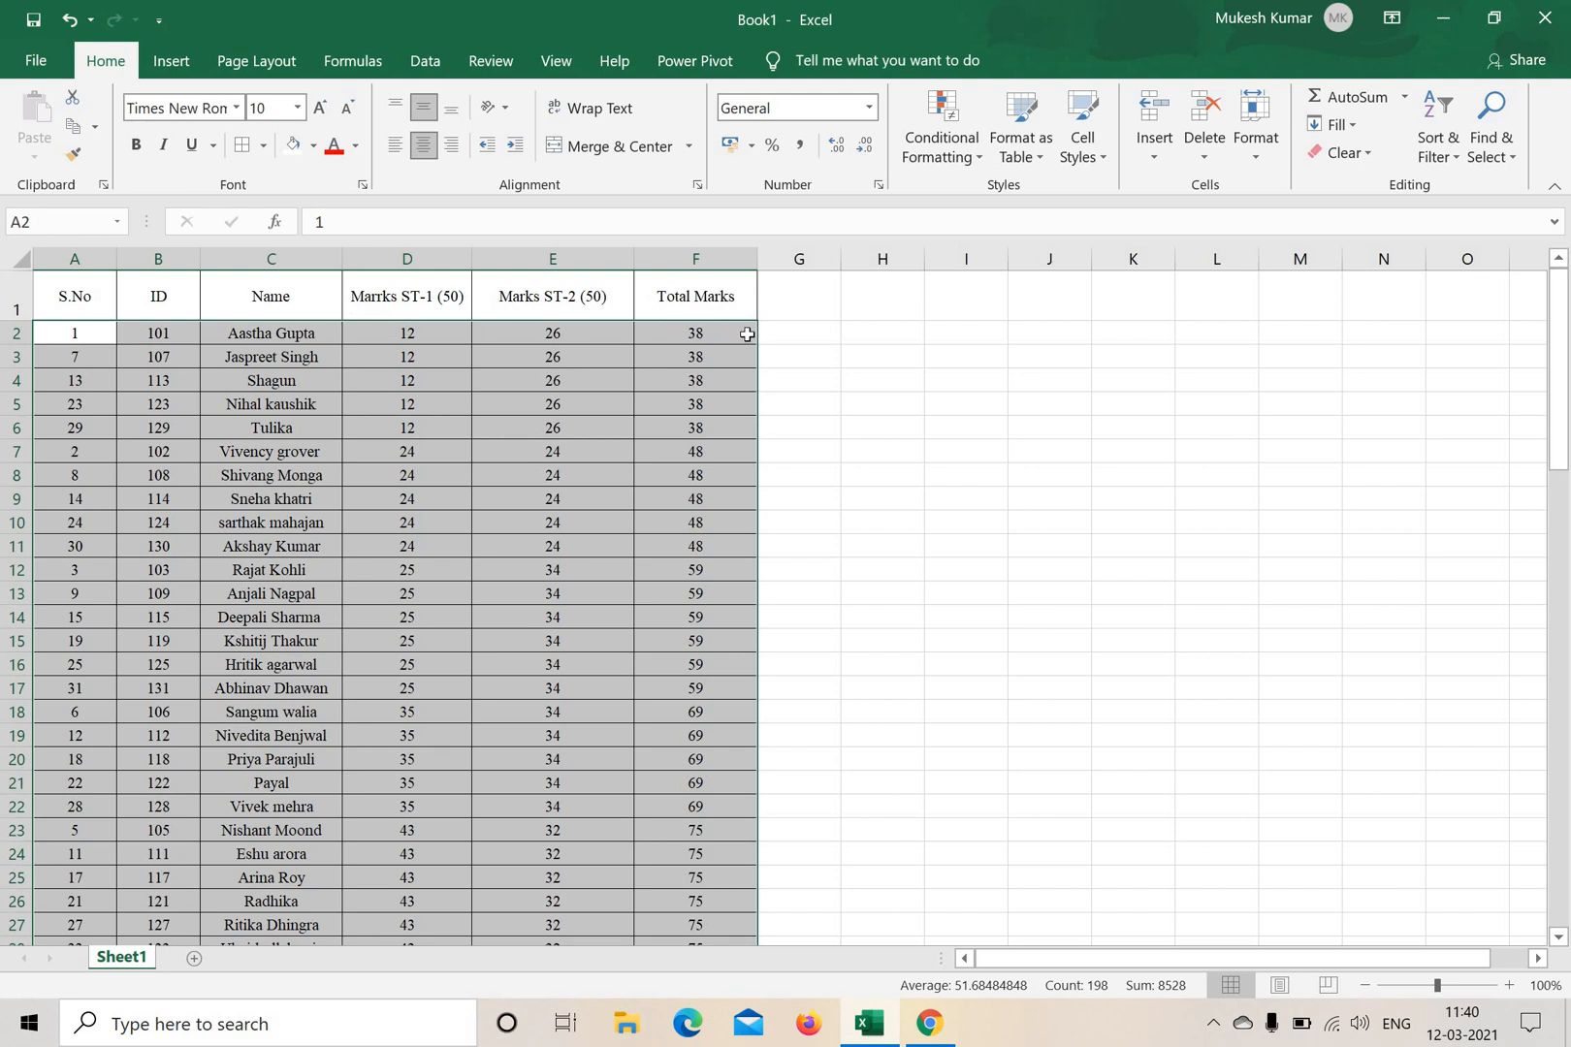
# Examine the sorted records by selecting the lowest totals in F2:F11 with their cell count, and the matching names in C2:C11.
pyautogui.click(966, 357)
pyautogui.moveTo(736, 329); pyautogui.dragTo(717, 548)
pyautogui.scroll(-4, 746, 540)
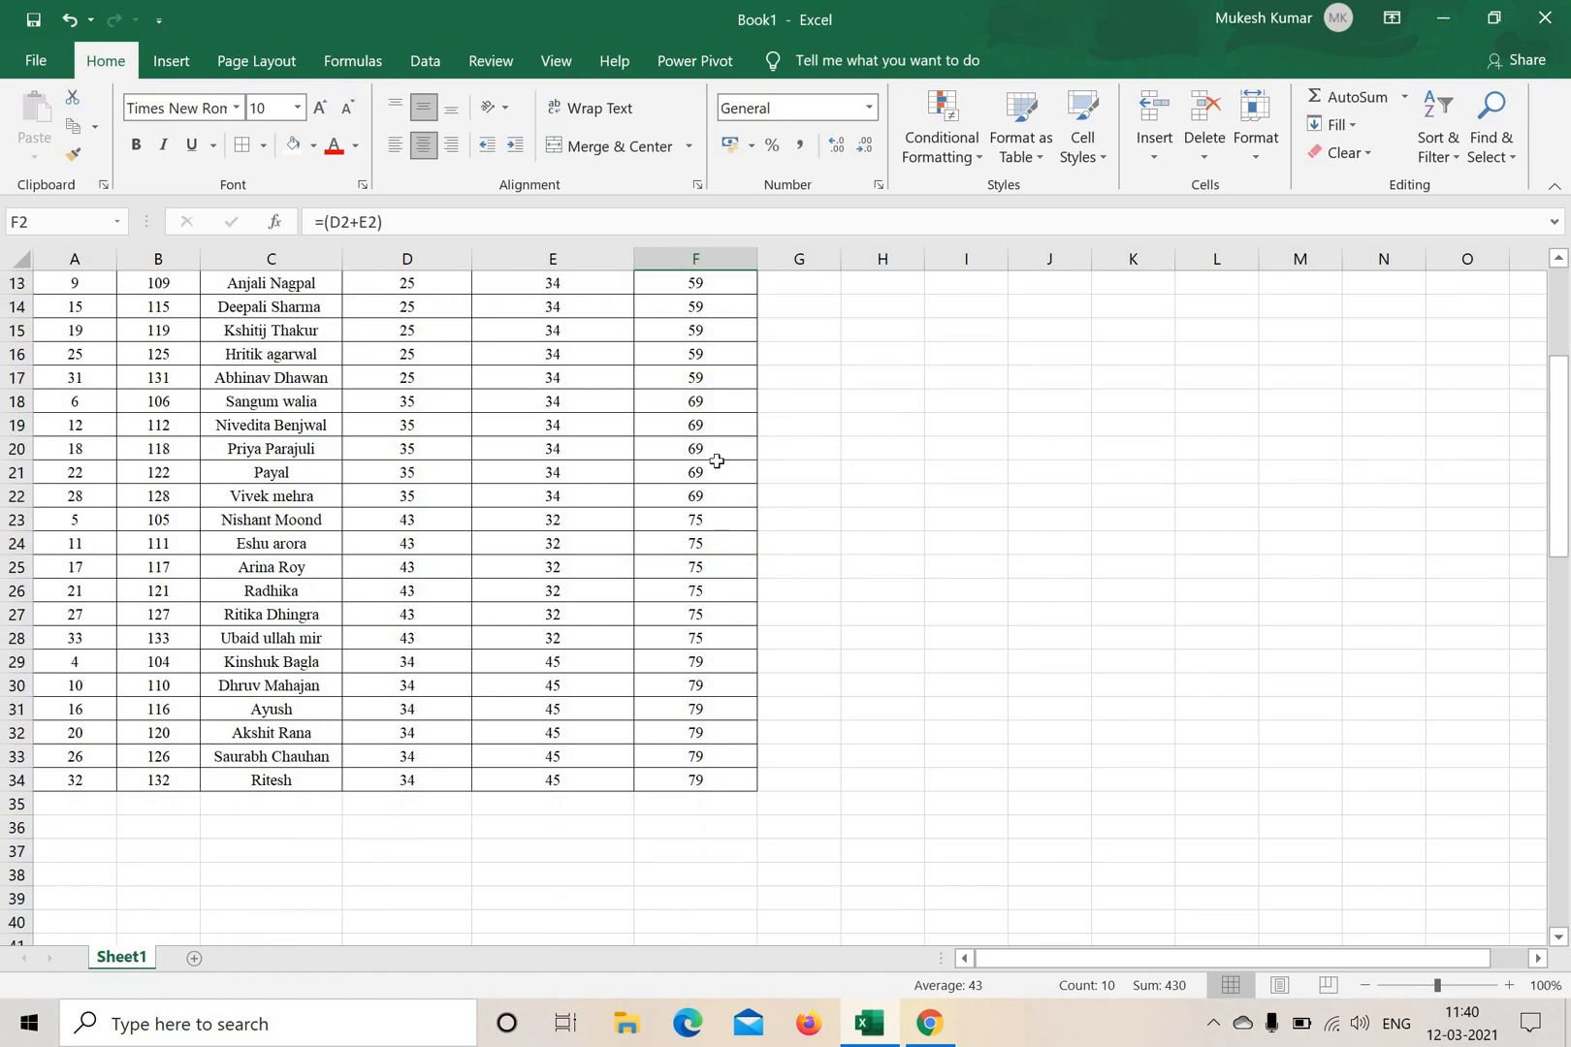
pyautogui.scroll(4, 717, 463)
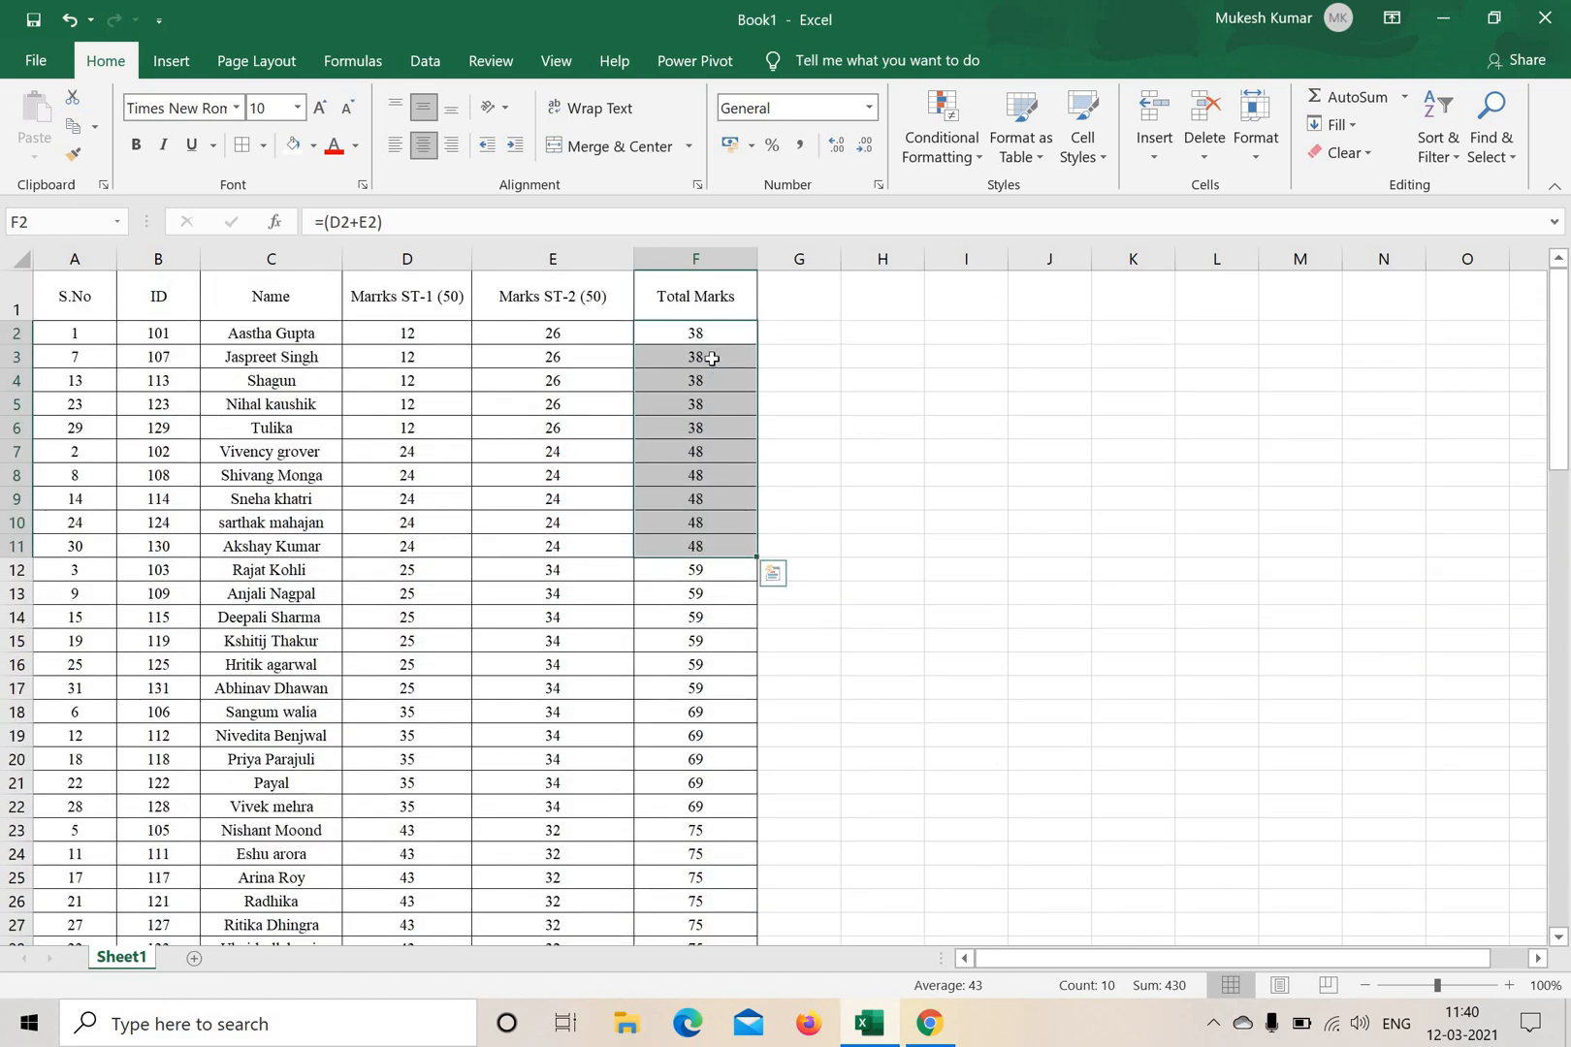
pyautogui.click(858, 470)
pyautogui.moveTo(695, 333); pyautogui.dragTo(721, 548)
pyautogui.click(1029, 588)
pyautogui.moveTo(713, 334); pyautogui.dragTo(722, 553)
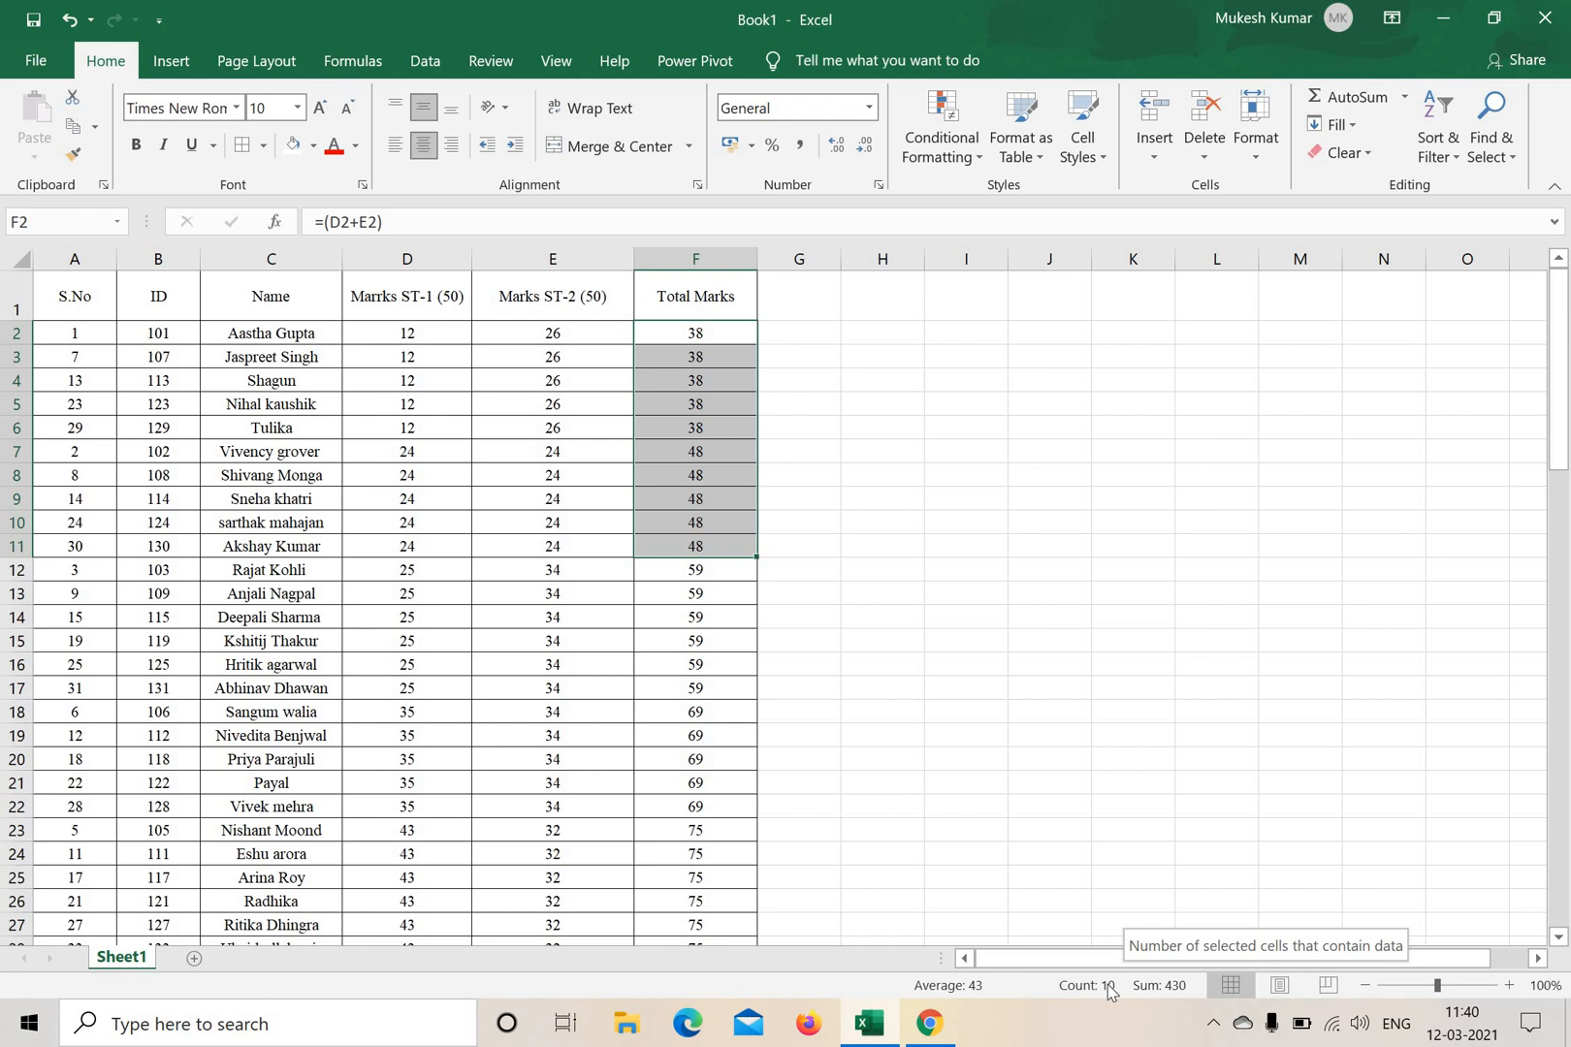
pyautogui.click(981, 521)
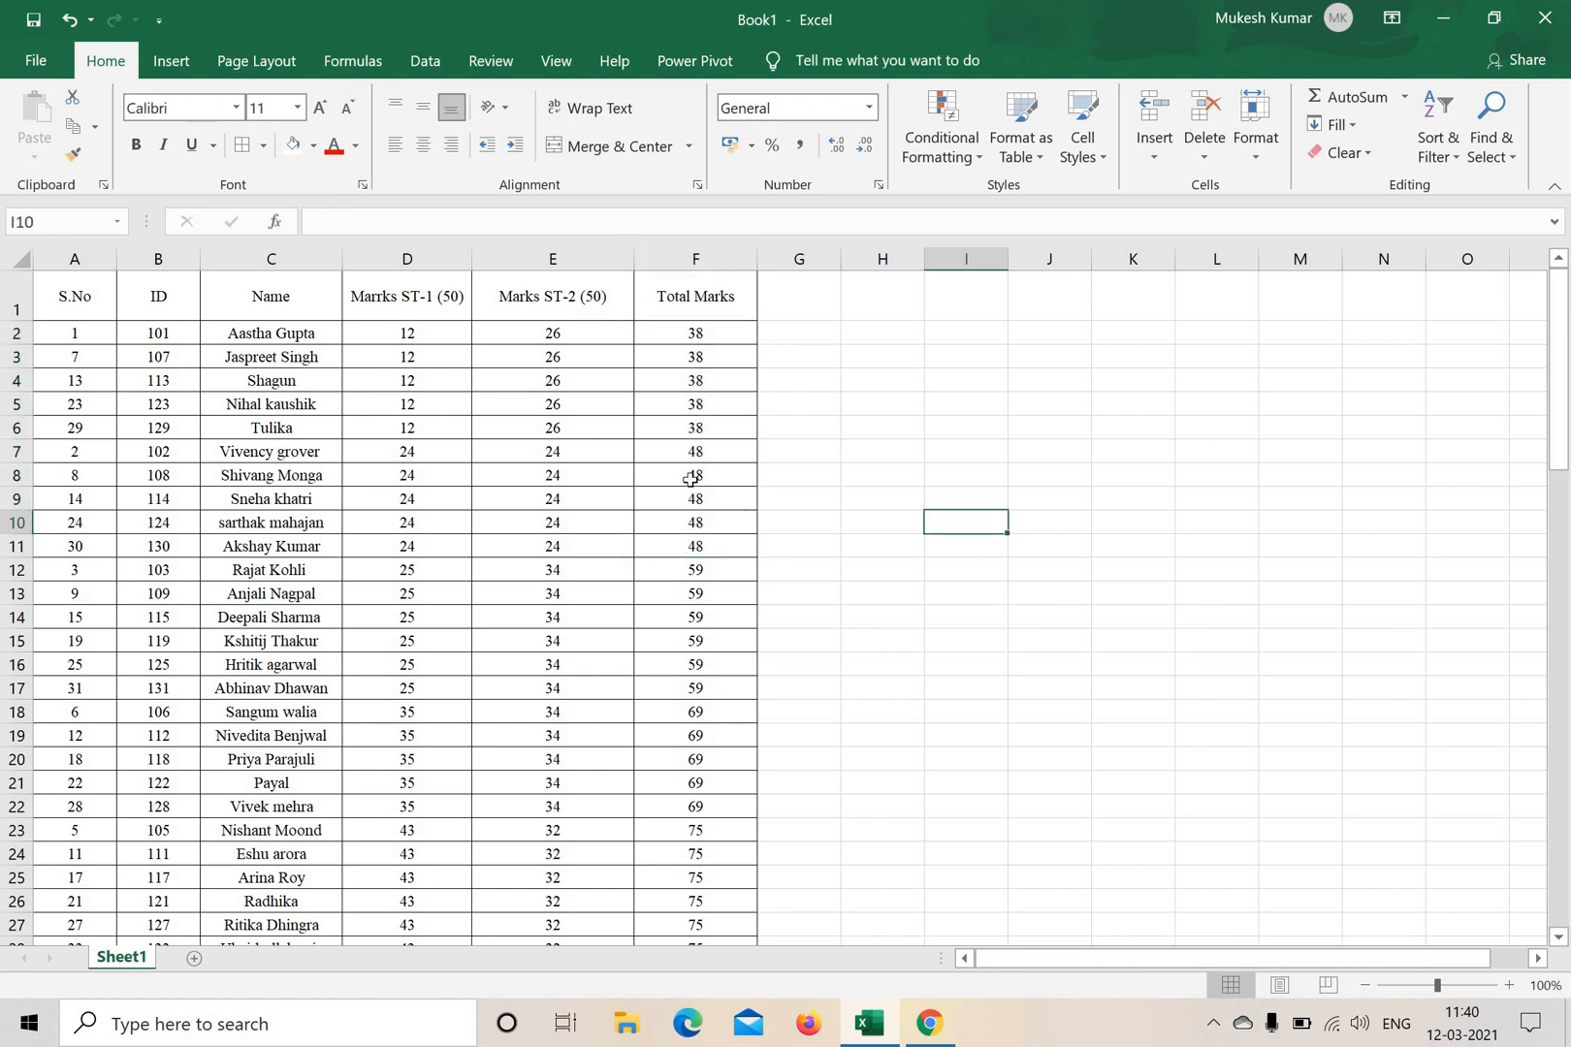
pyautogui.moveTo(695, 332); pyautogui.dragTo(723, 553)
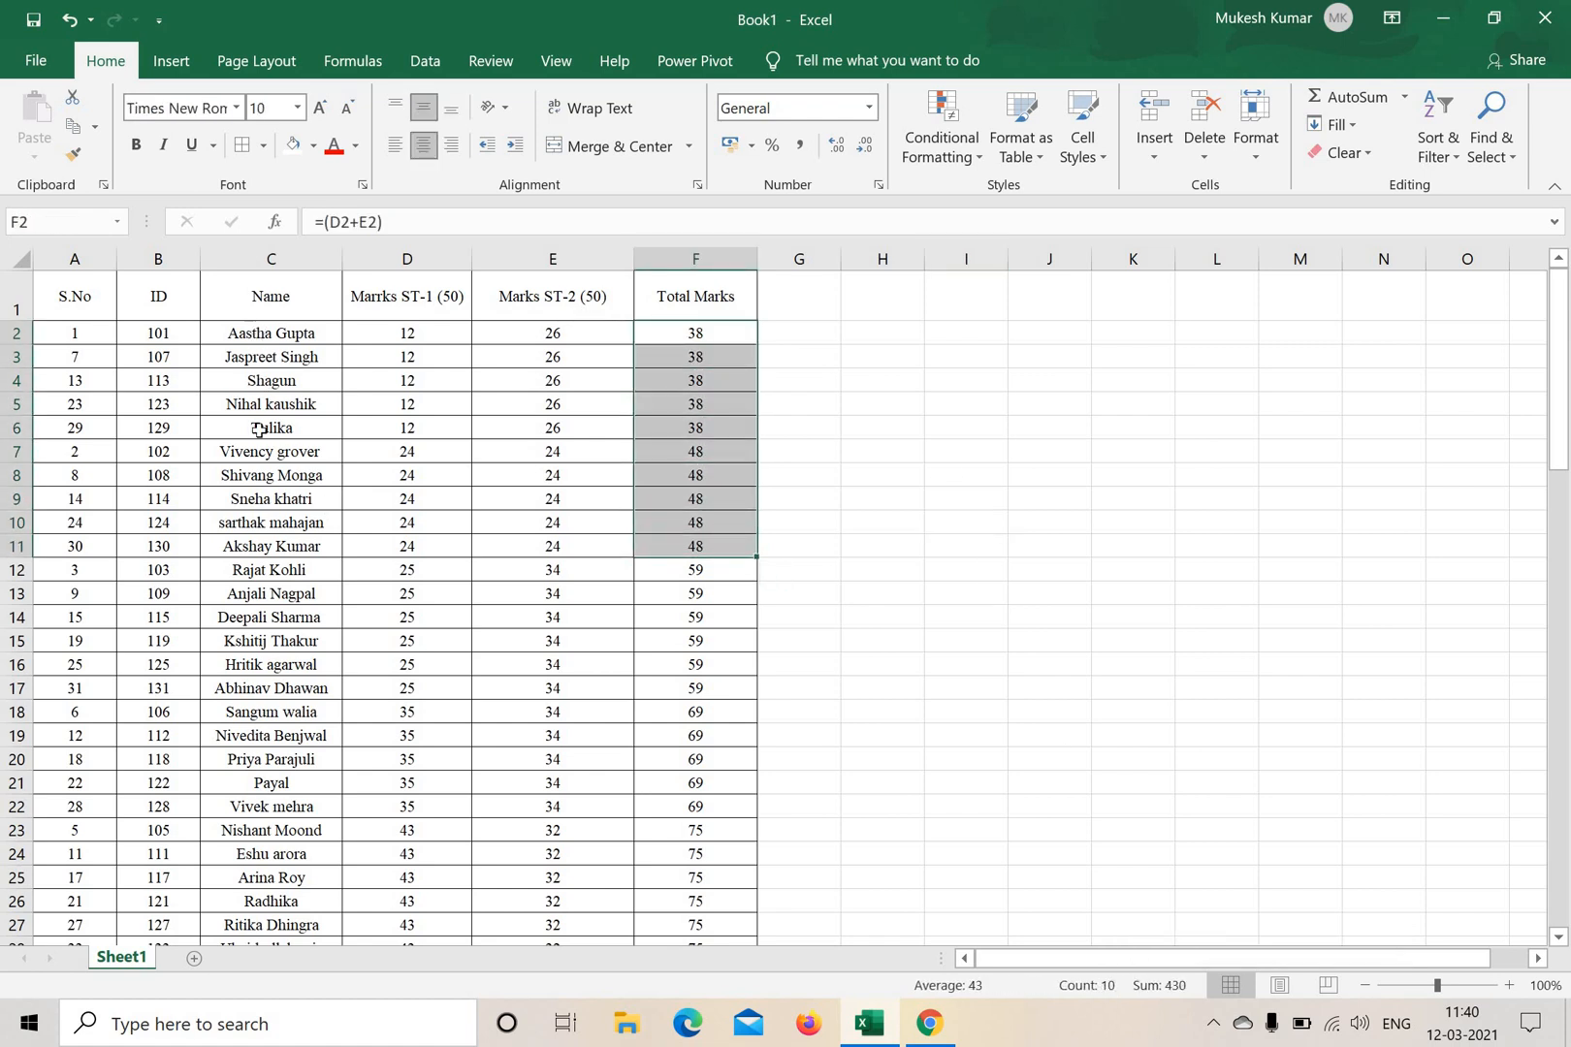
pyautogui.moveTo(271, 333); pyautogui.dragTo(260, 541)
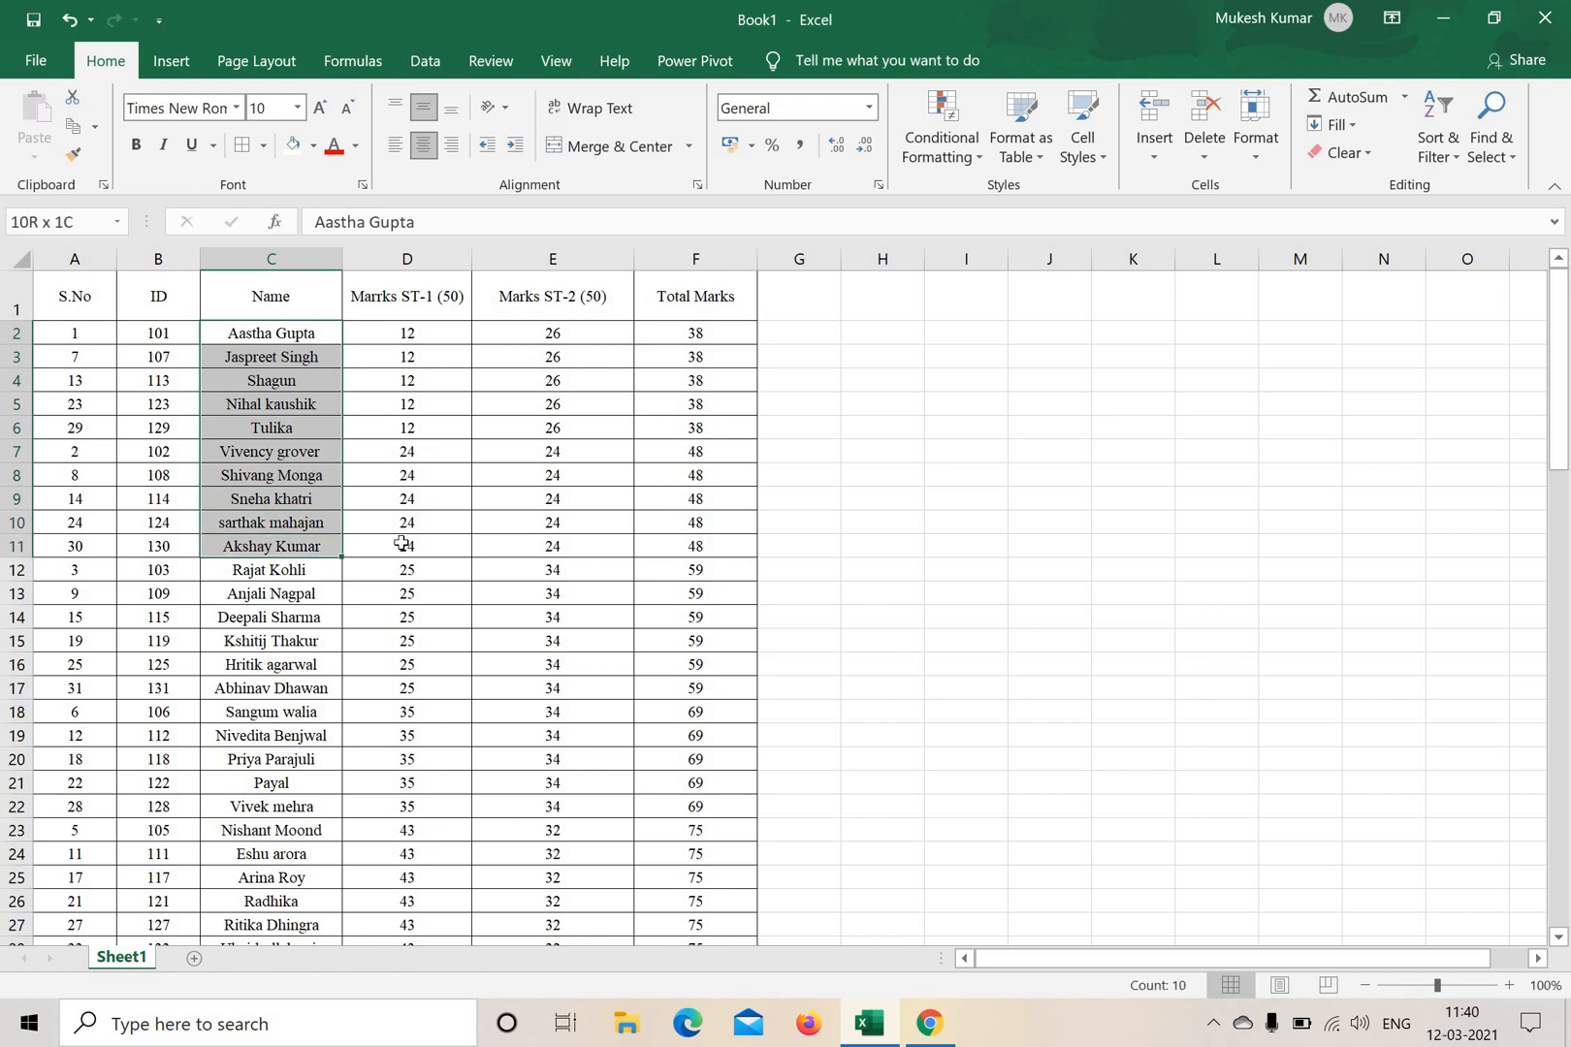
pyautogui.click(1035, 544)
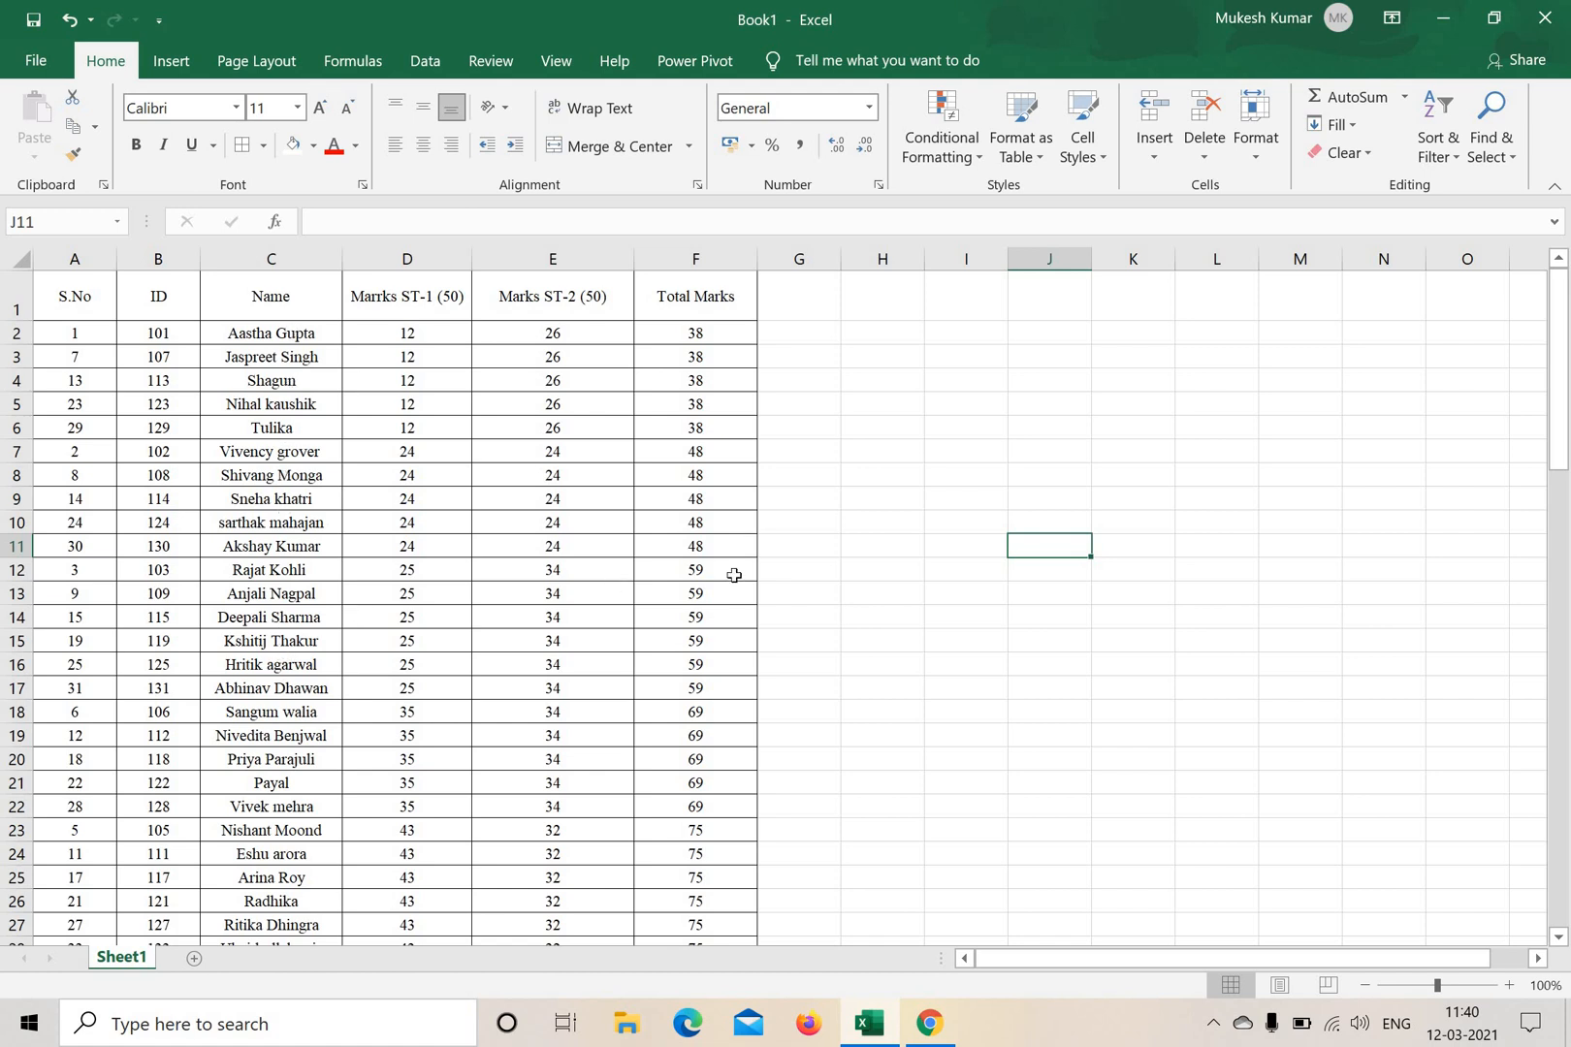
pyautogui.scroll(-5, 333, 708)
pyautogui.scroll(3, 315, 599)
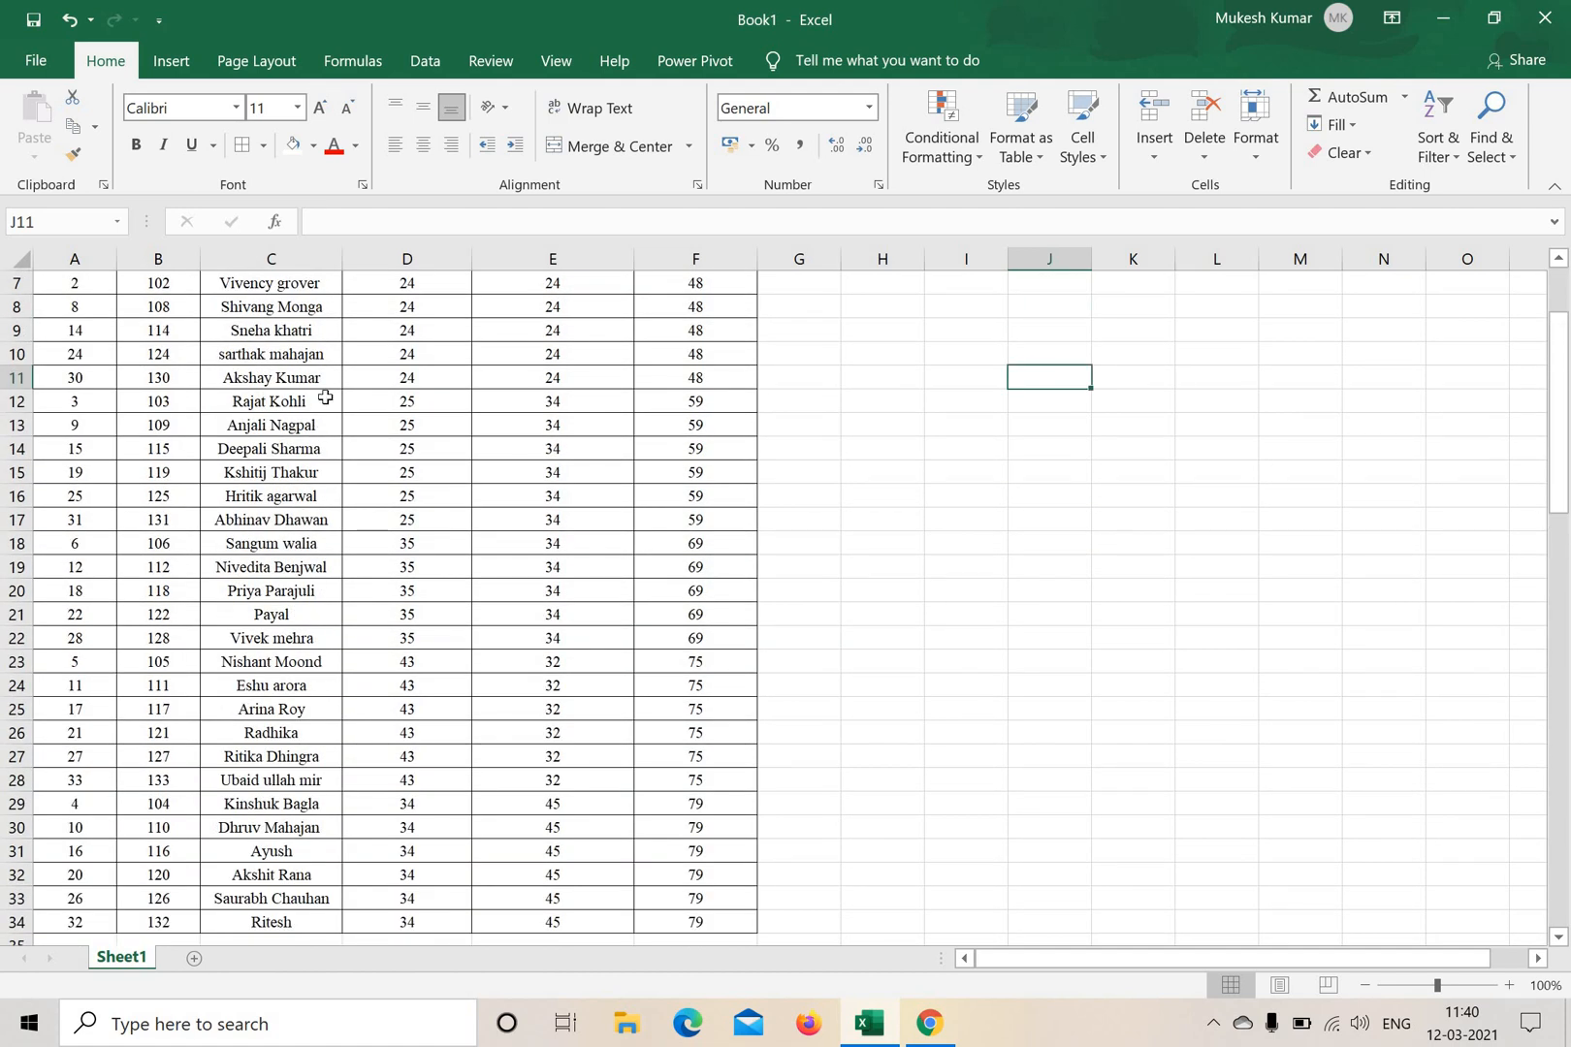
pyautogui.scroll(2, 358, 490)
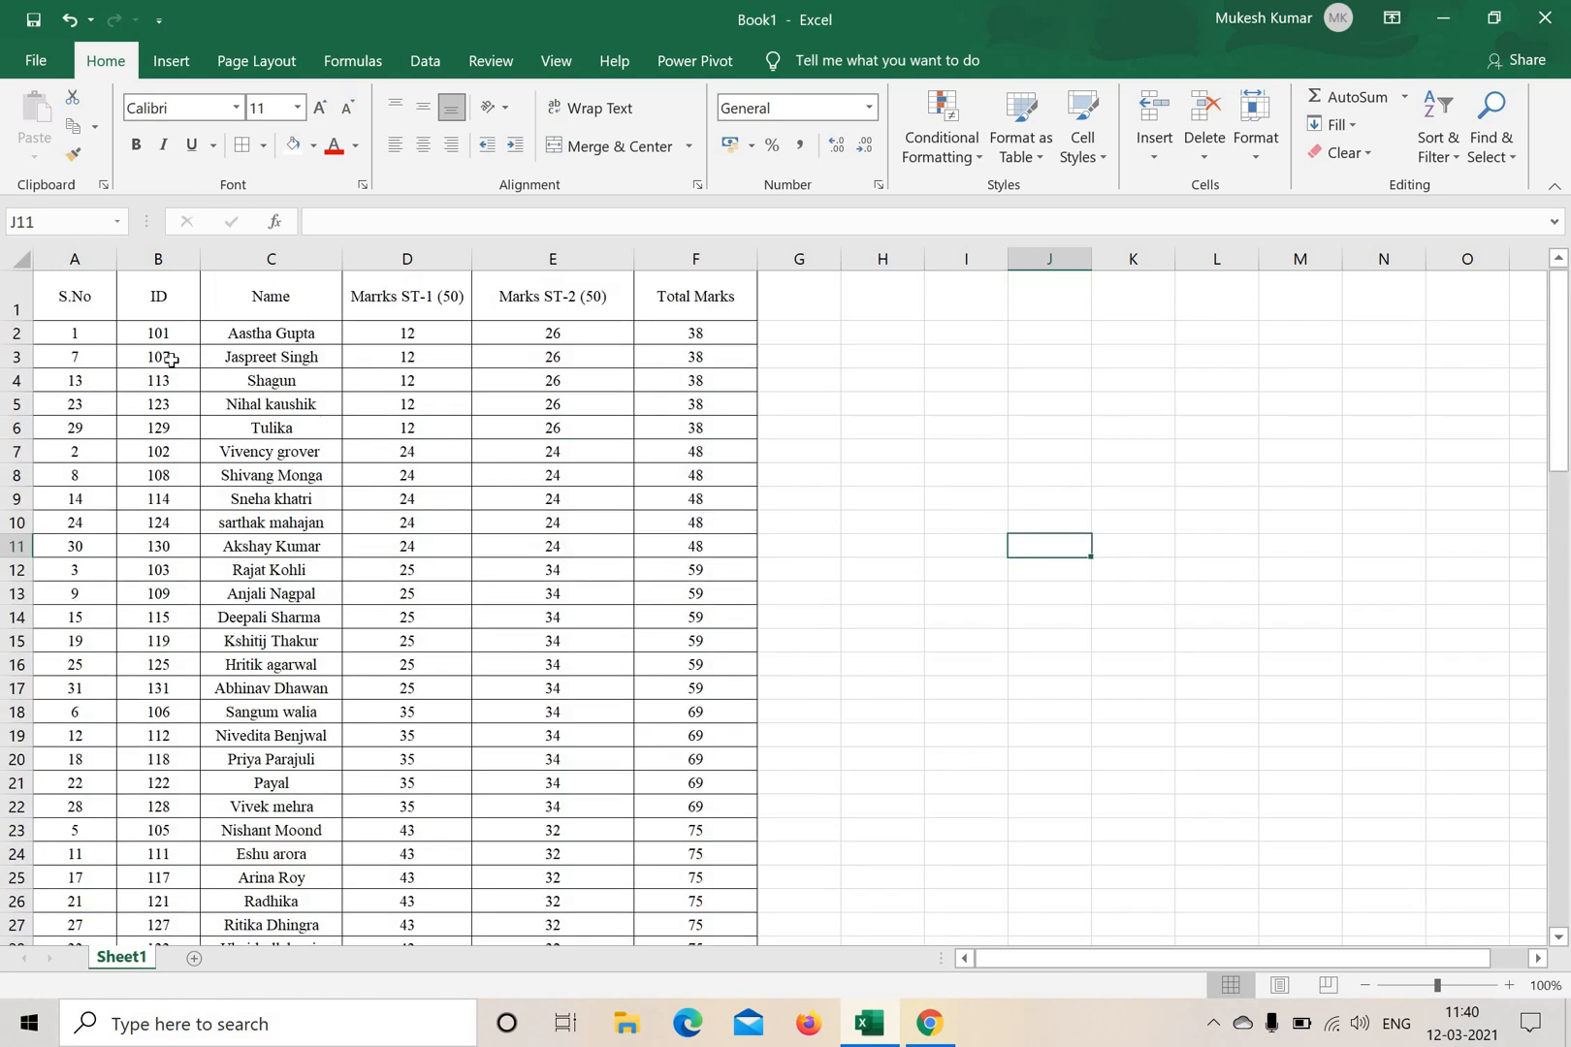
# Custom-sort the student records in A2:F34 by Column C (Name) on cell values, A to Z.
pyautogui.moveTo(58, 330); pyautogui.dragTo(737, 900)
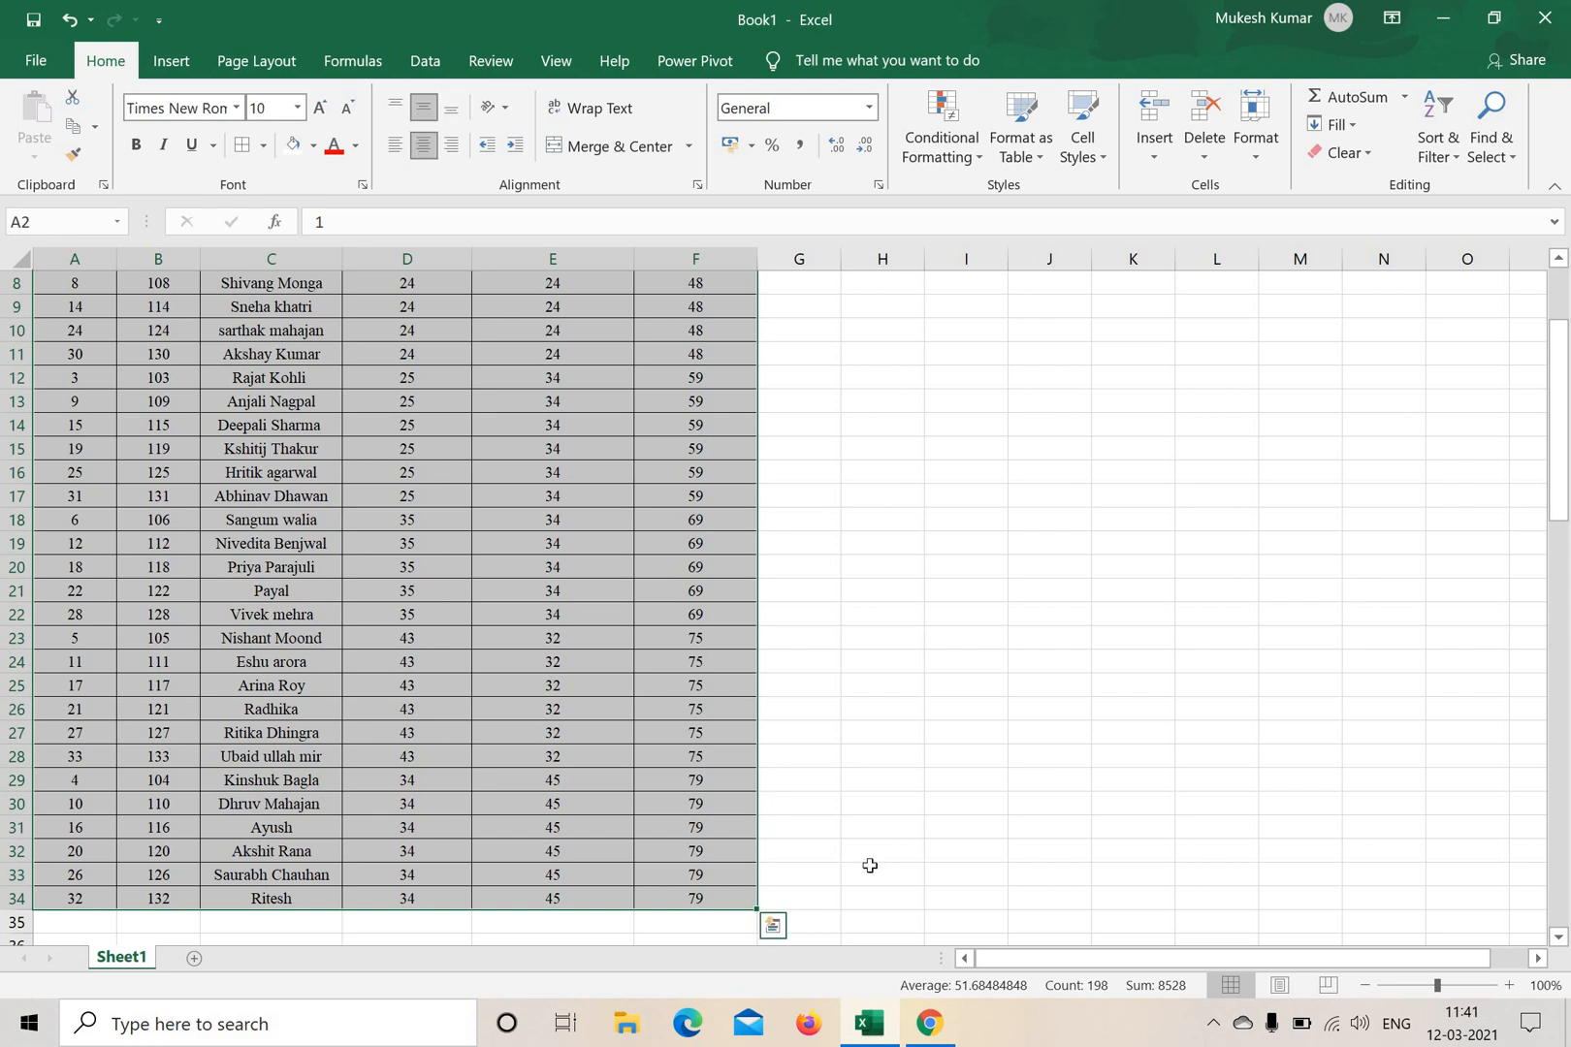
pyautogui.scroll(3, 870, 865)
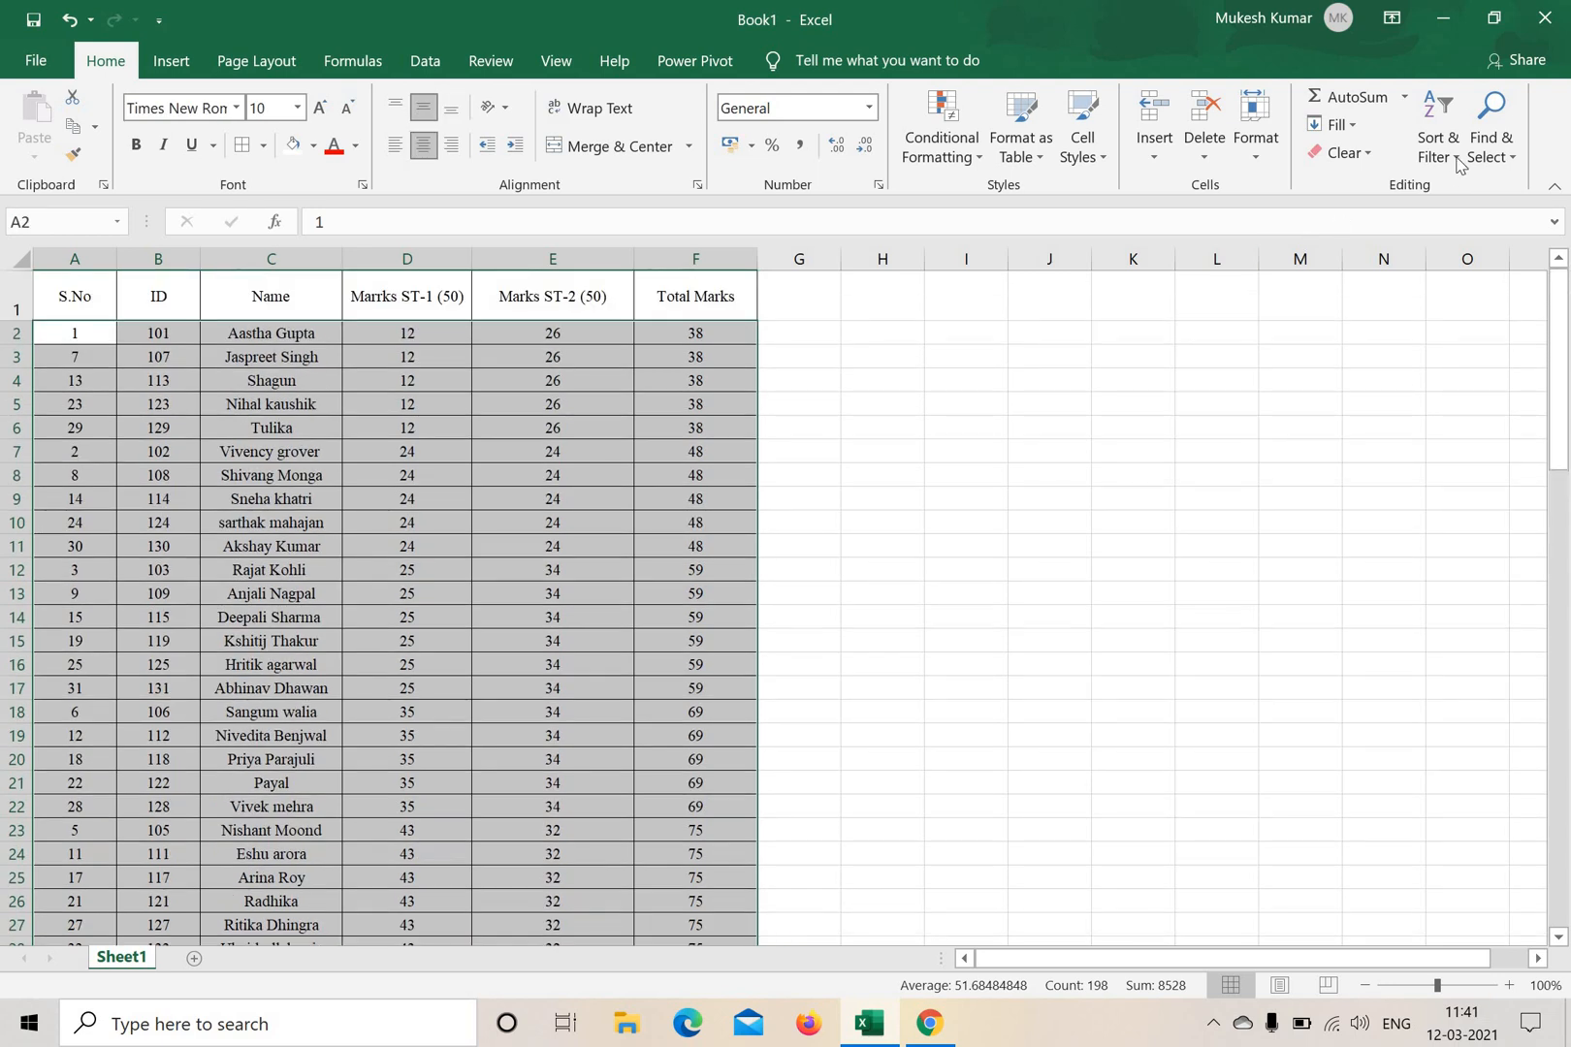
pyautogui.click(1457, 165)
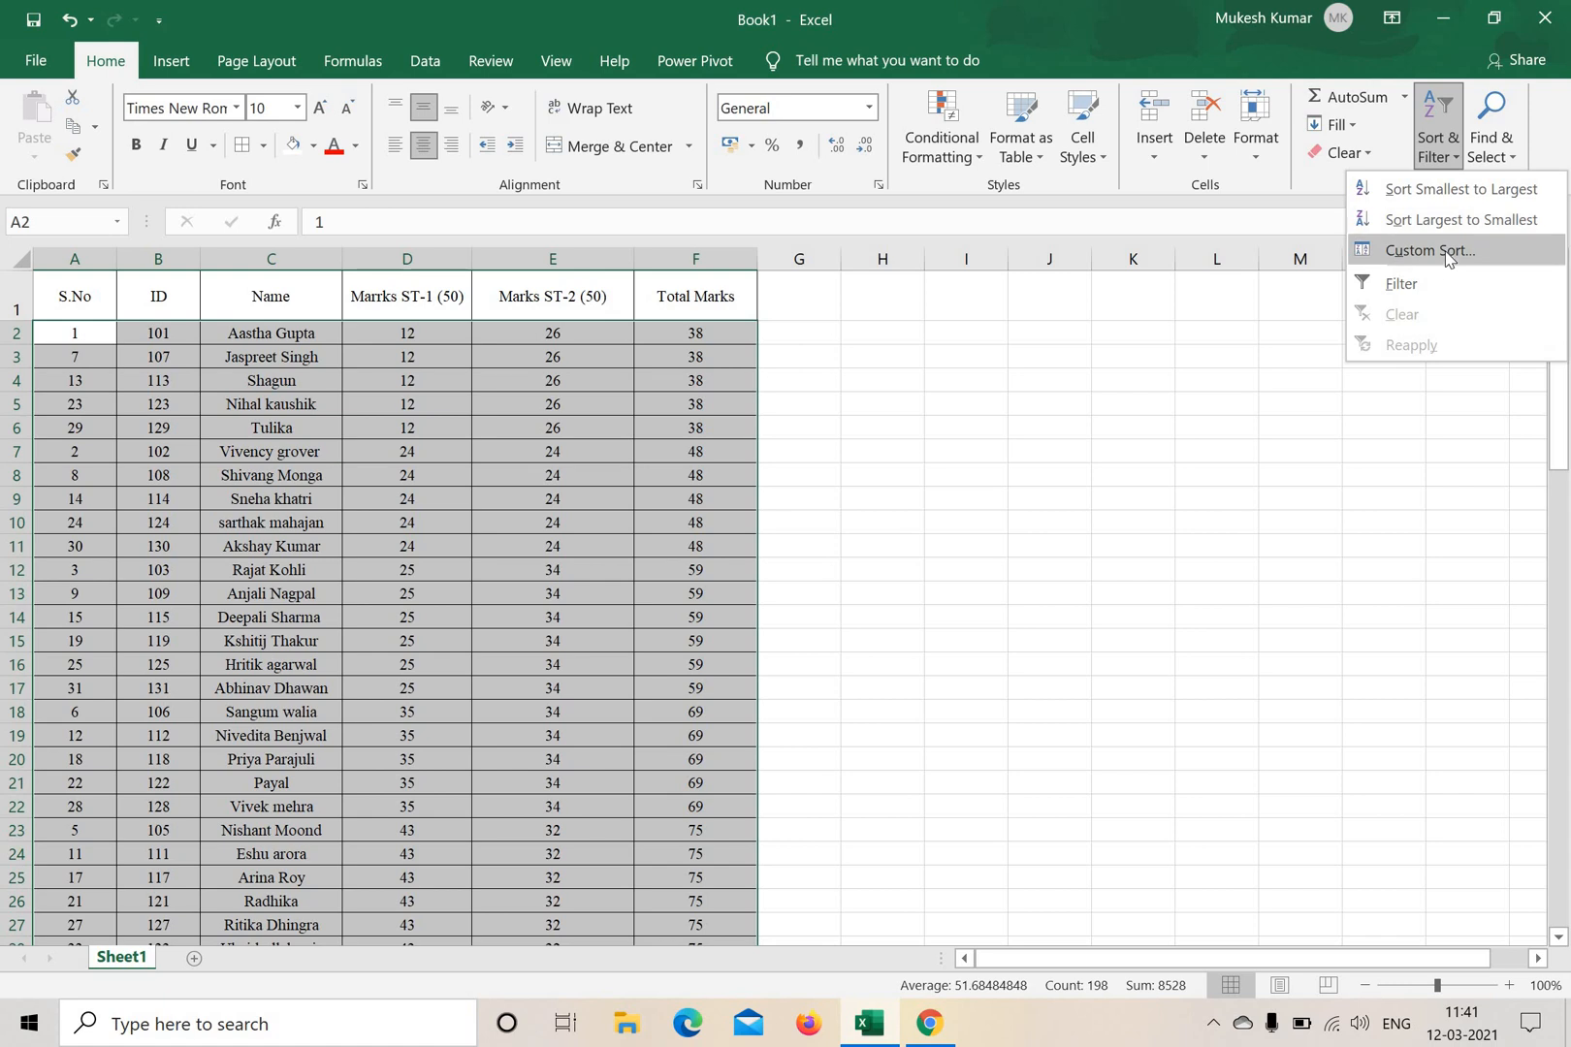
pyautogui.click(1444, 249)
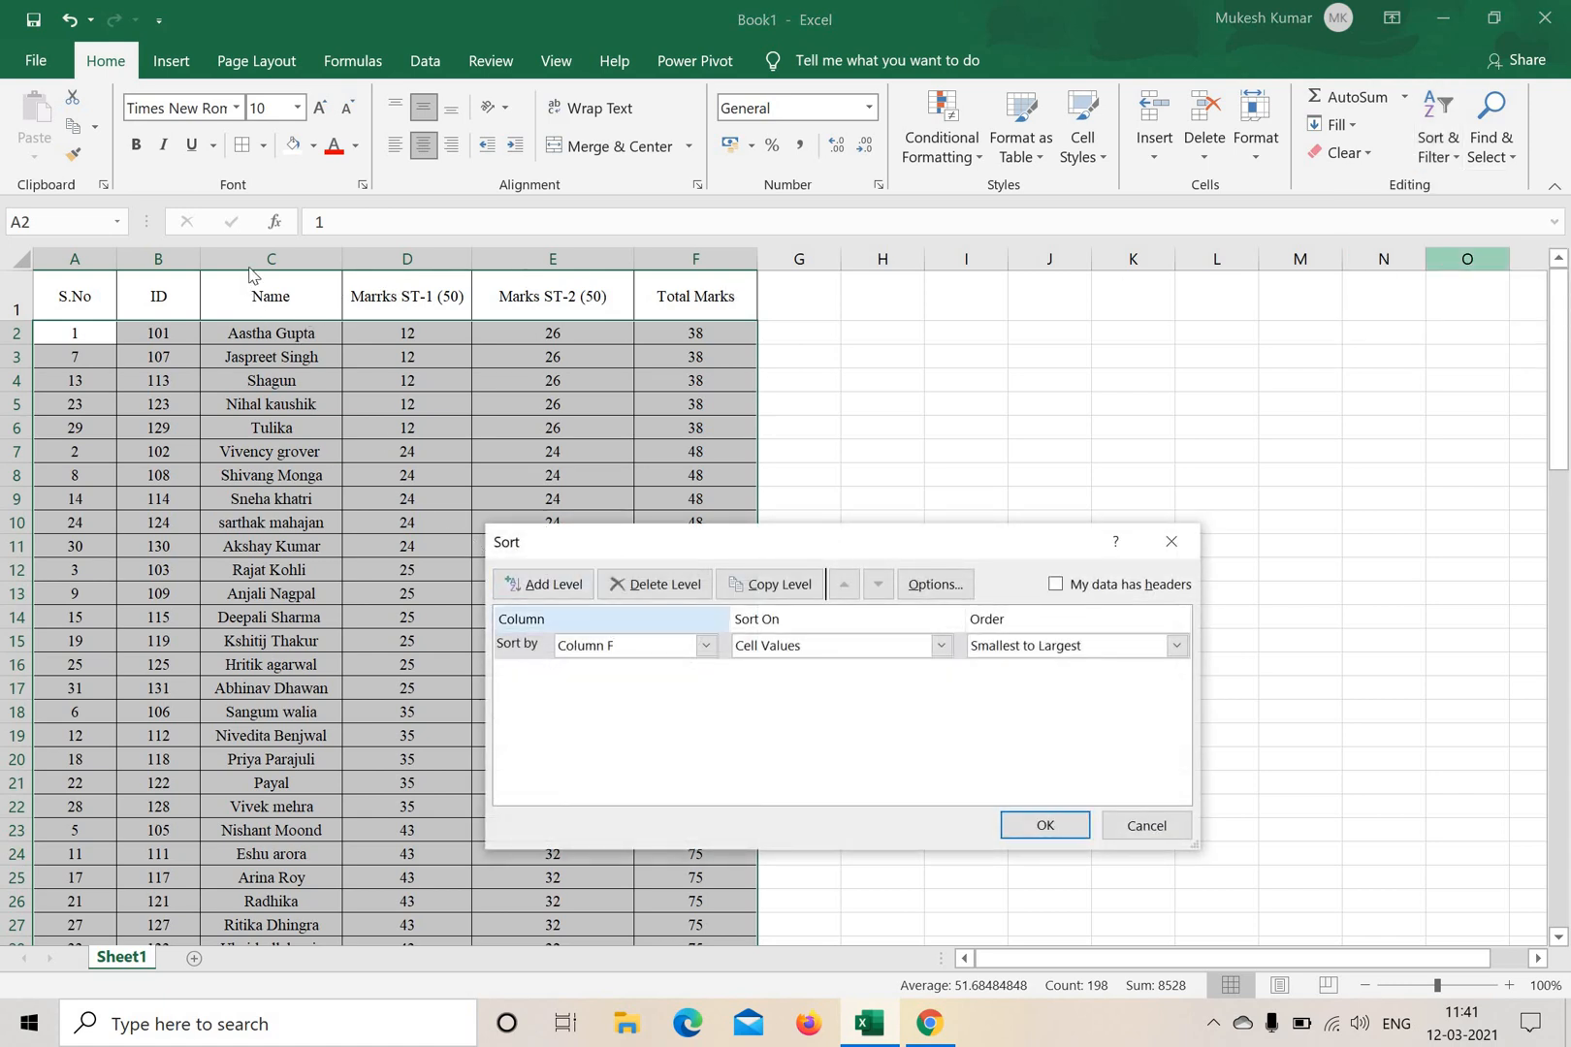
pyautogui.click(705, 645)
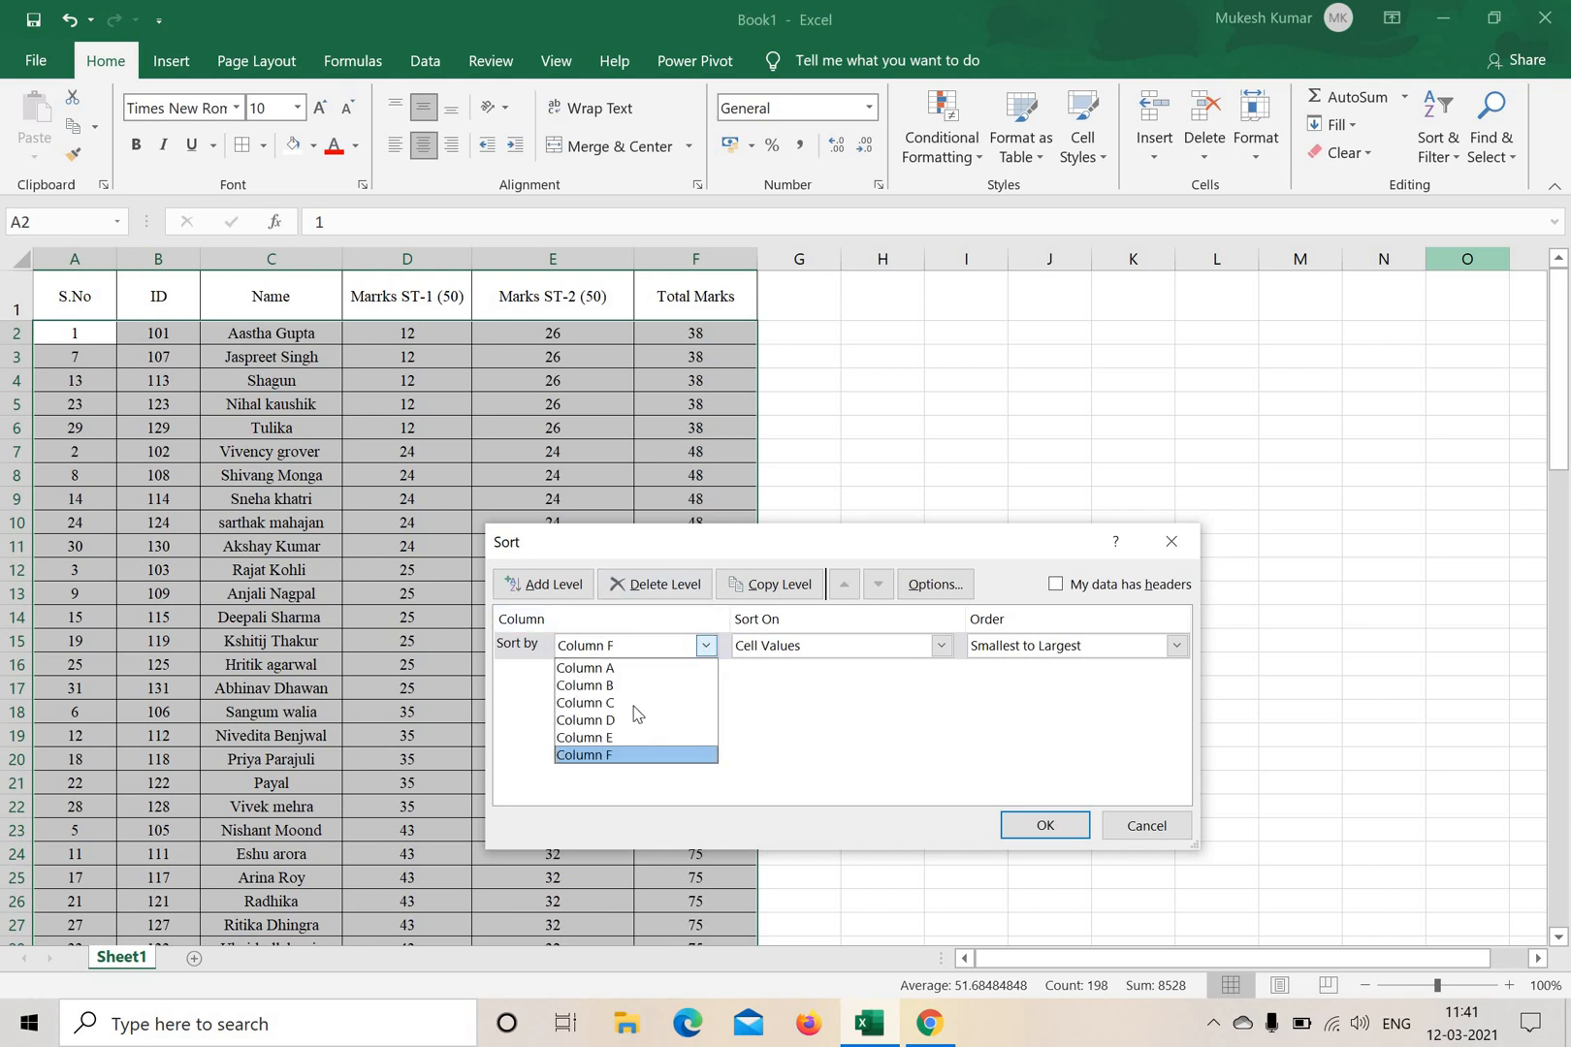
pyautogui.click(659, 704)
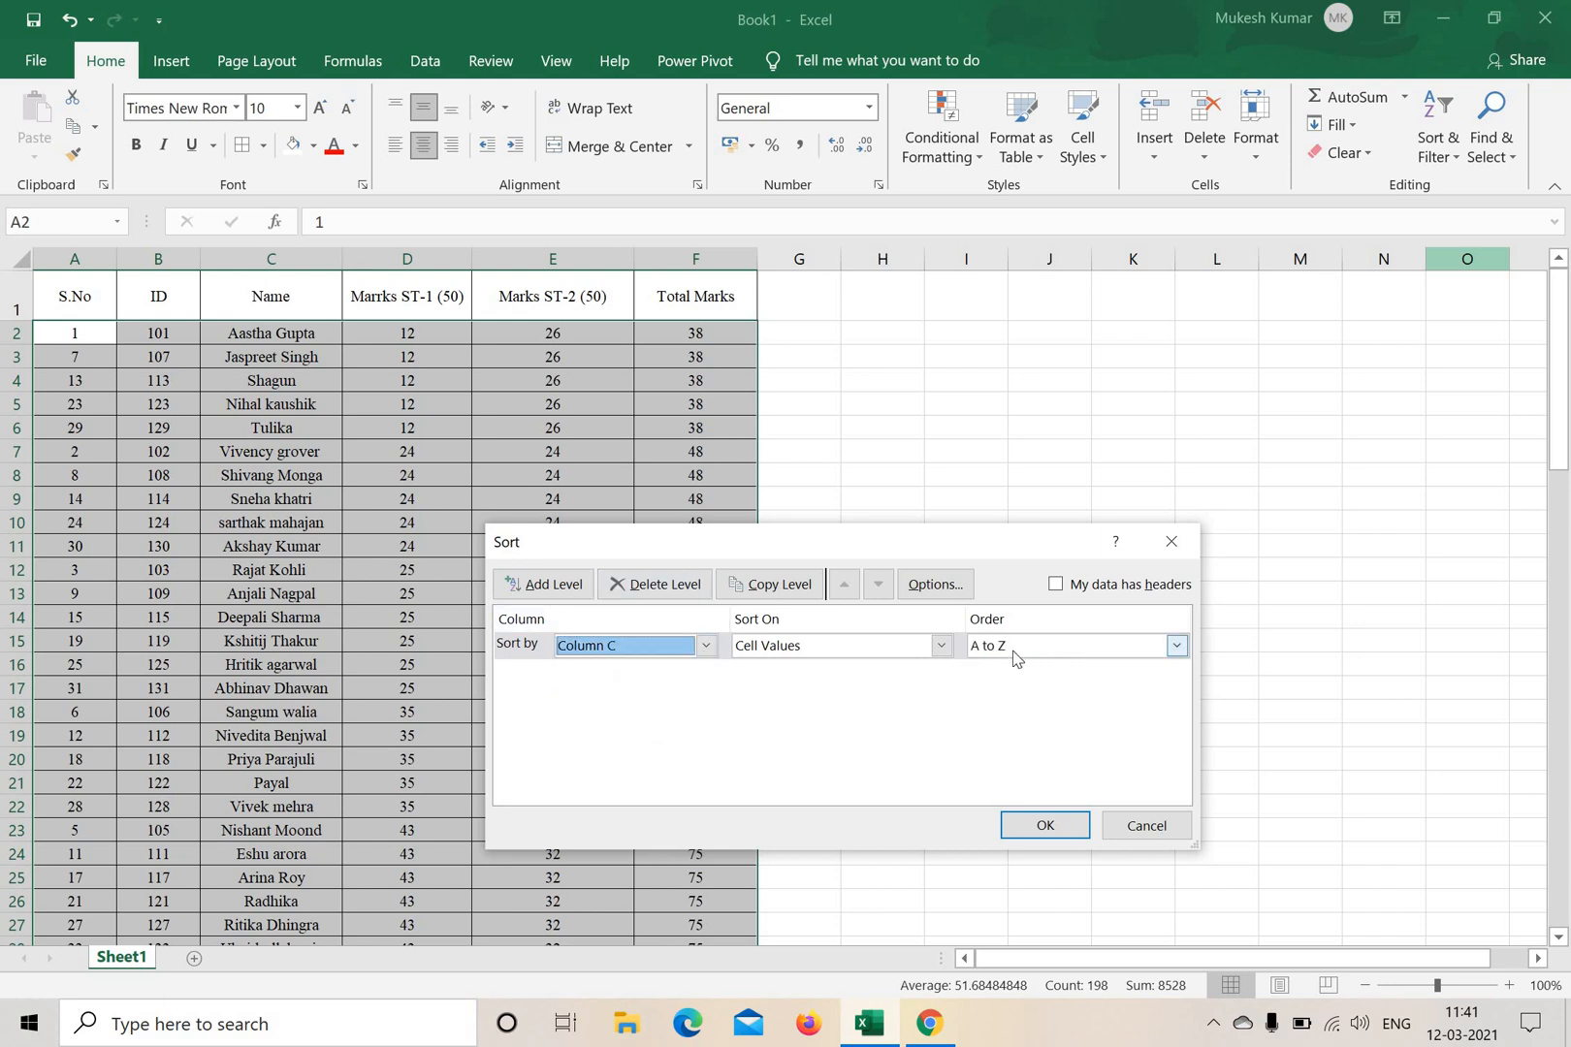
pyautogui.click(1044, 825)
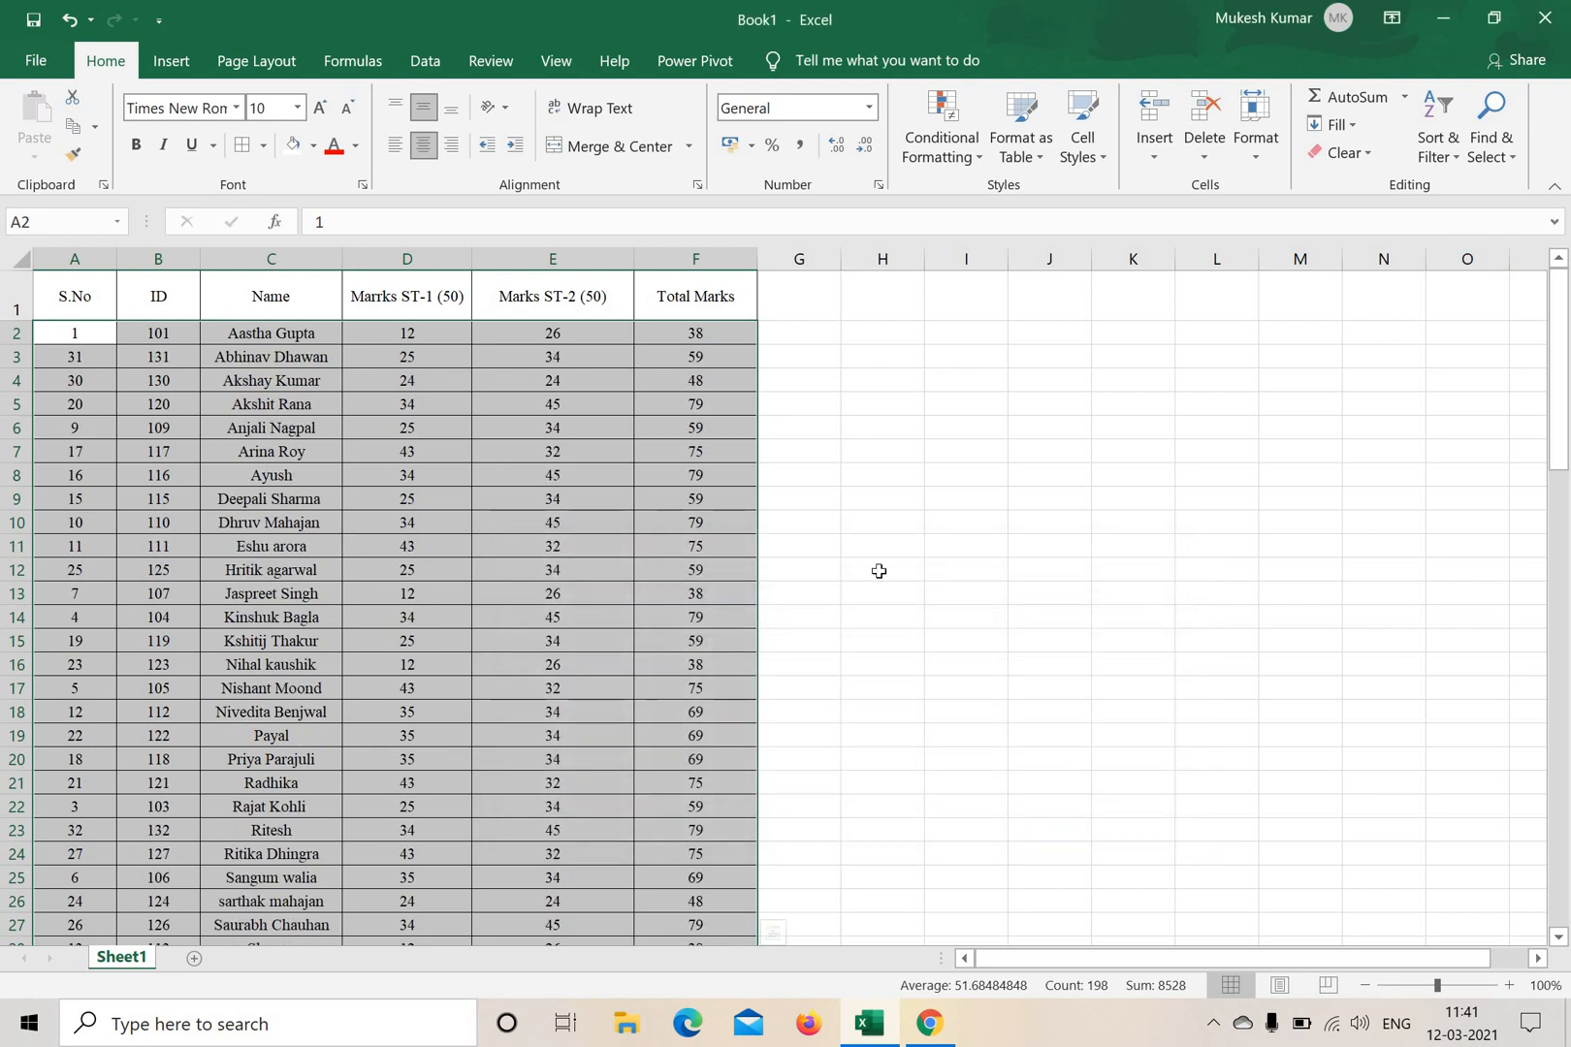
# Go through the Name column from C2 down to the last record to check its alphabetical order.
pyautogui.click(916, 569)
pyautogui.click(268, 335)
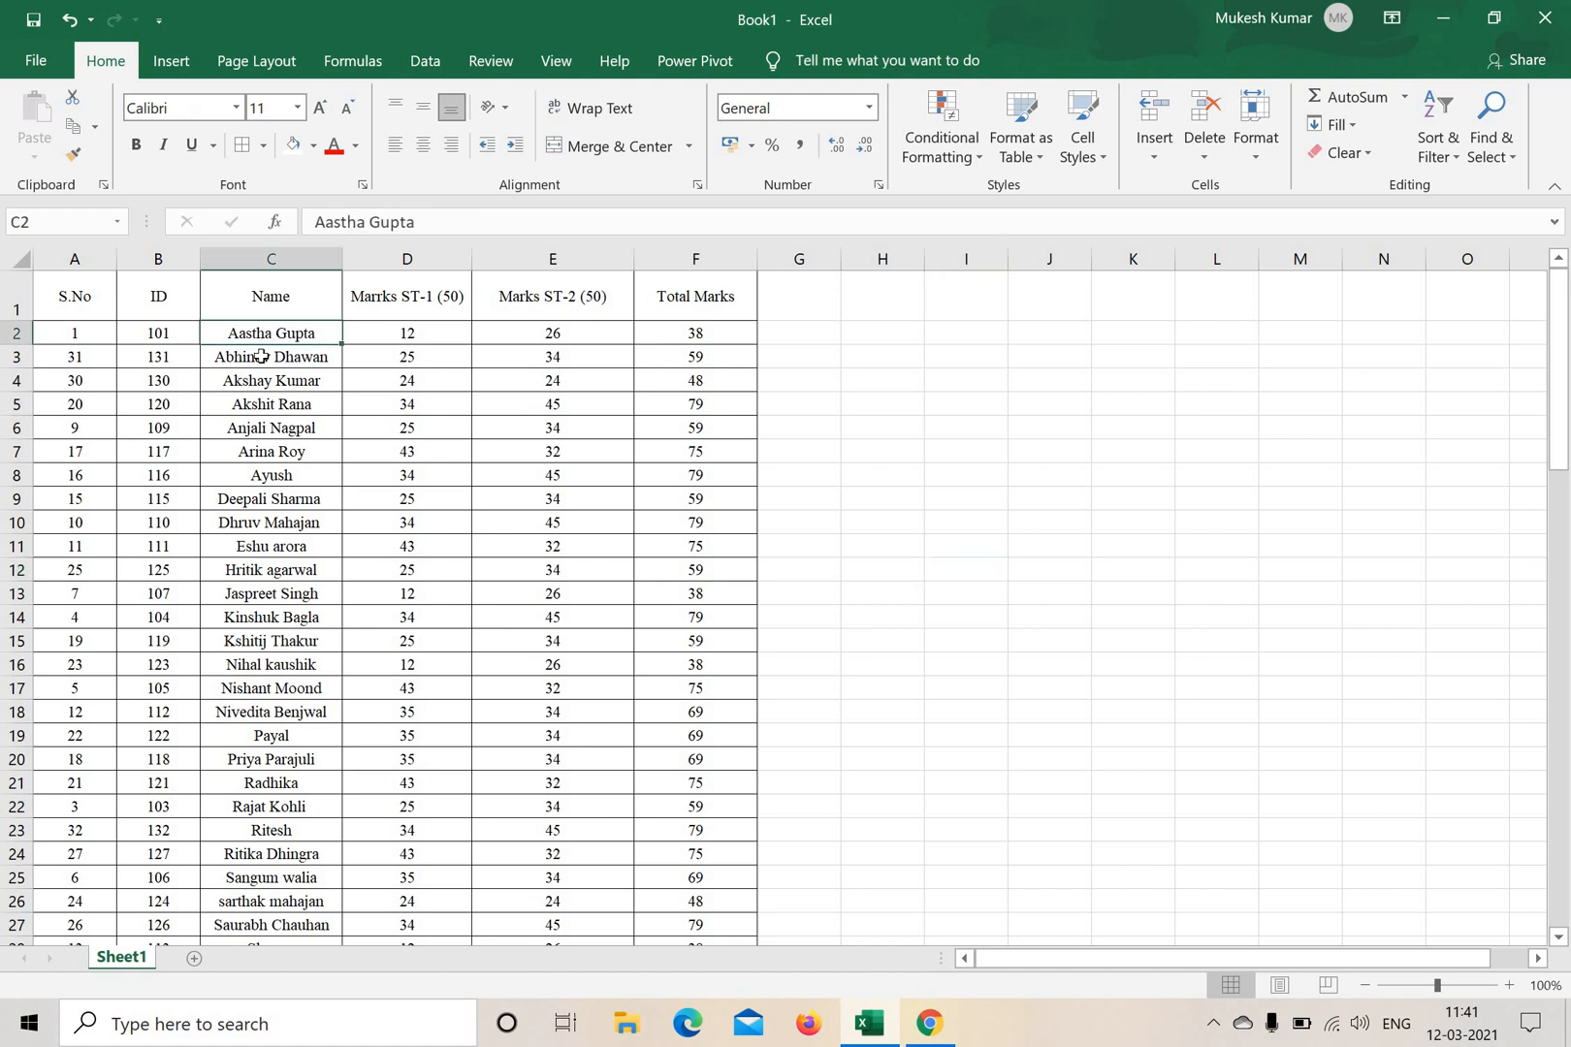
pyautogui.click(259, 356)
pyautogui.click(272, 379)
pyautogui.click(273, 404)
pyautogui.click(271, 429)
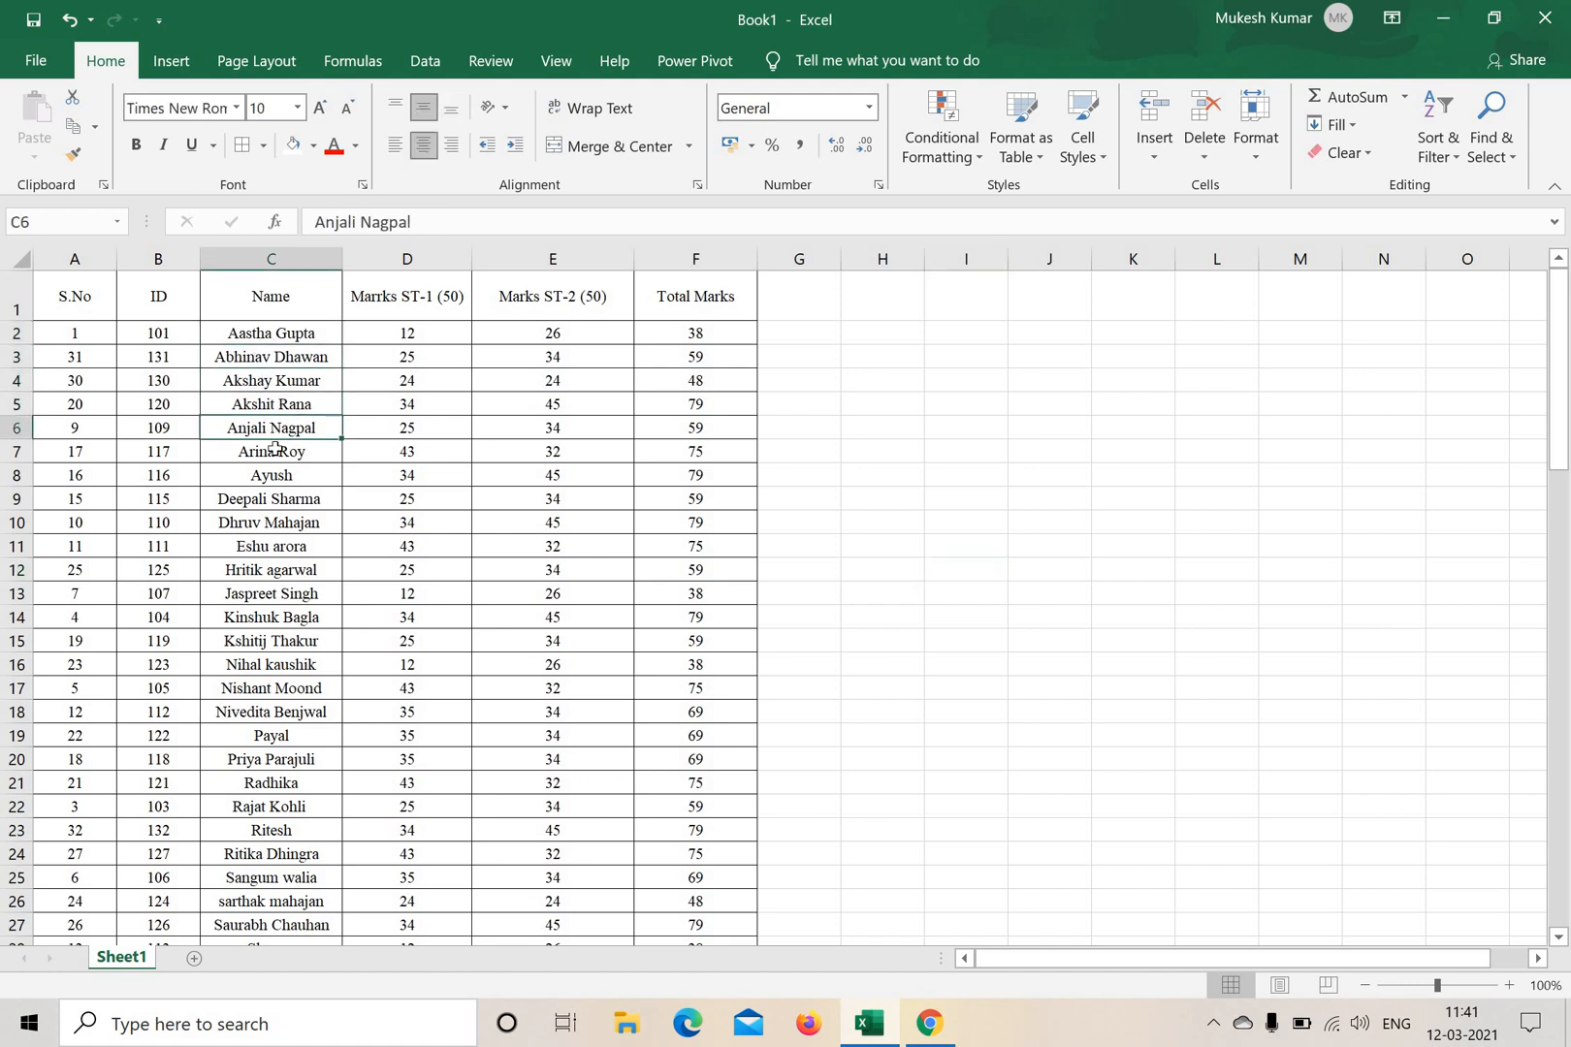
pyautogui.click(272, 452)
pyautogui.click(272, 473)
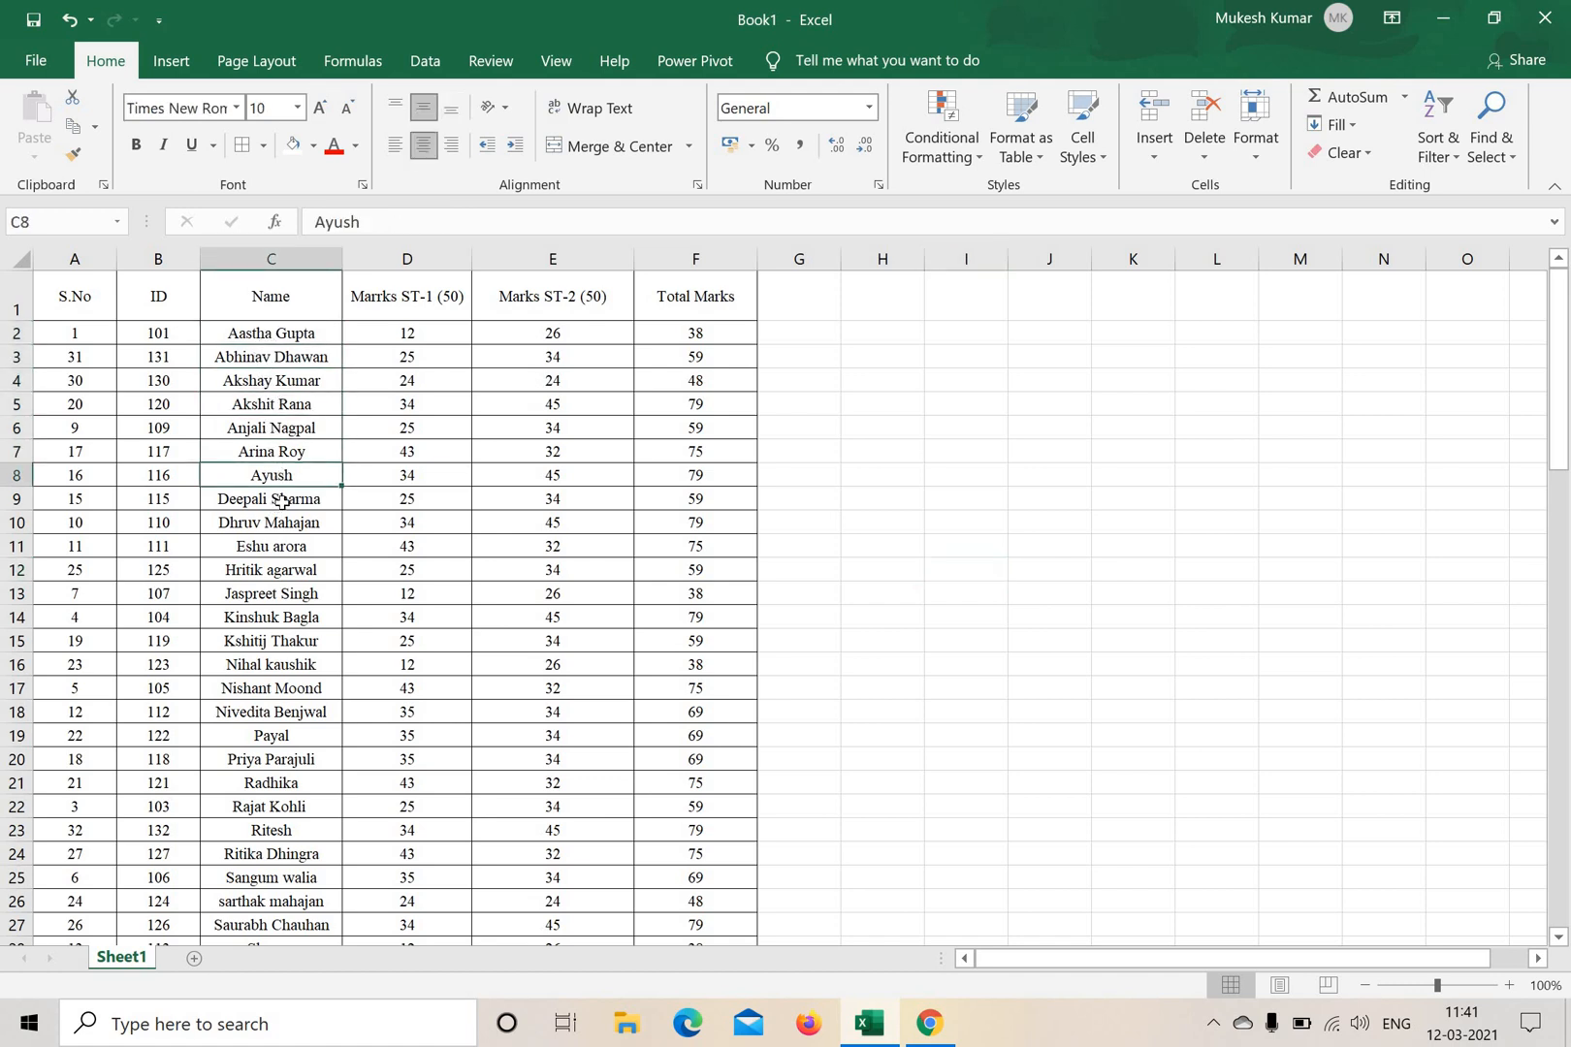
pyautogui.click(272, 498)
pyautogui.click(271, 522)
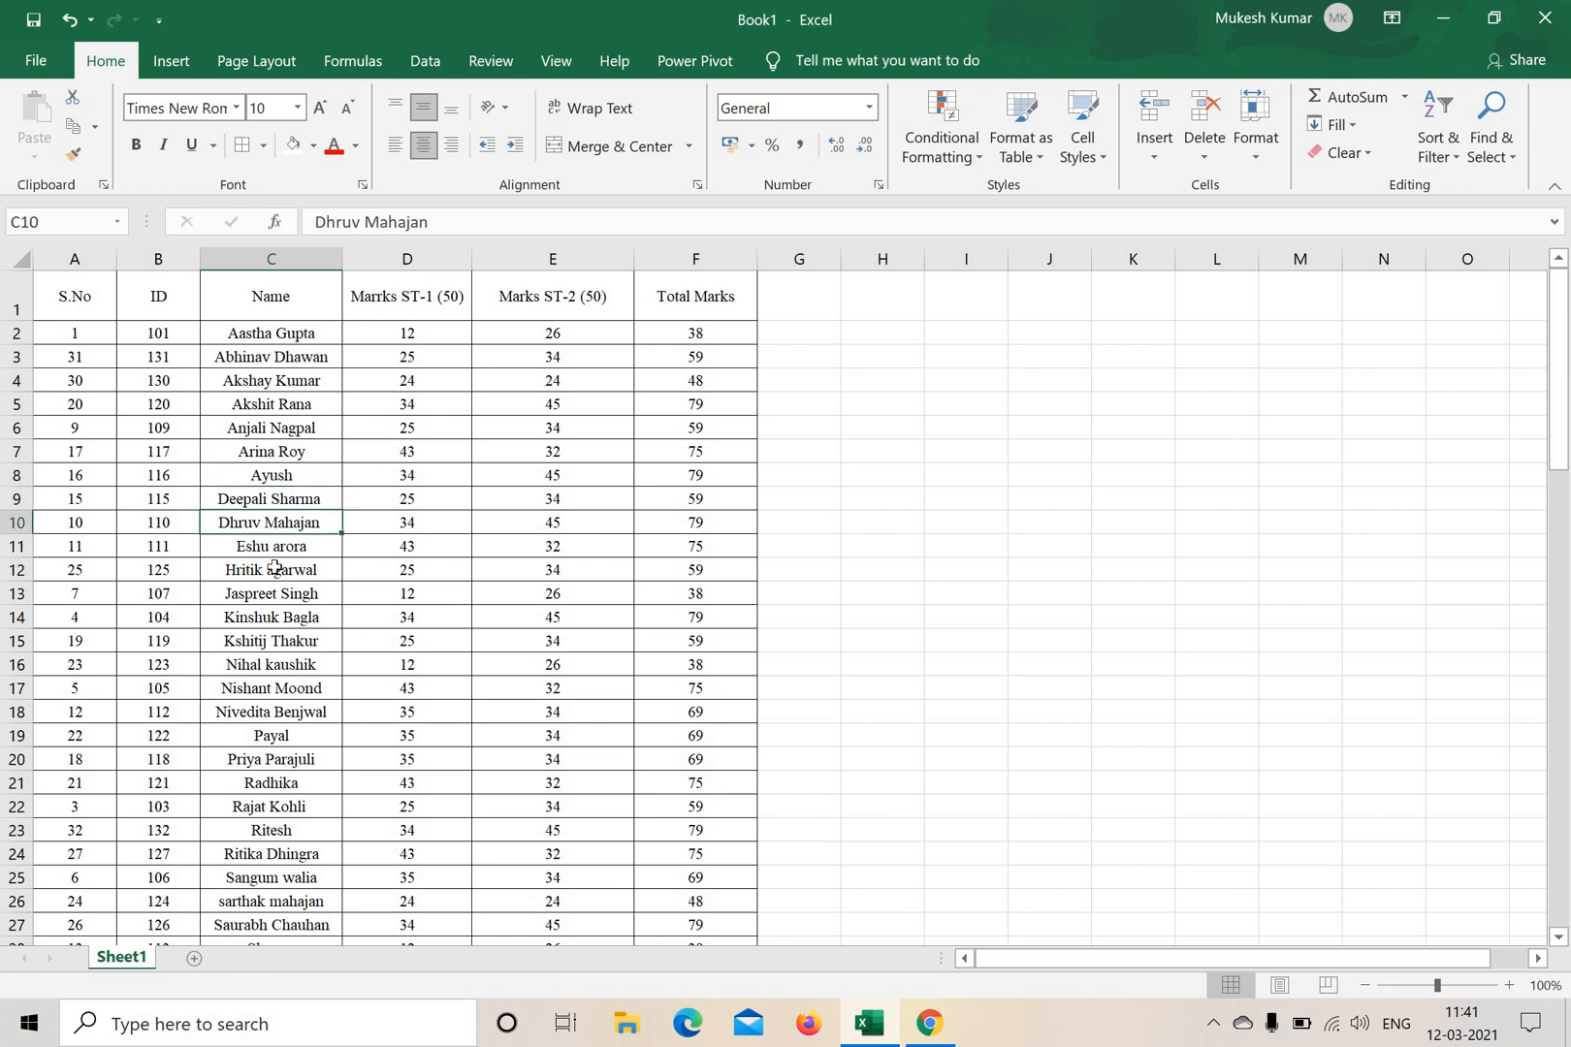
pyautogui.click(272, 546)
pyautogui.click(271, 570)
pyautogui.click(276, 596)
pyautogui.click(274, 617)
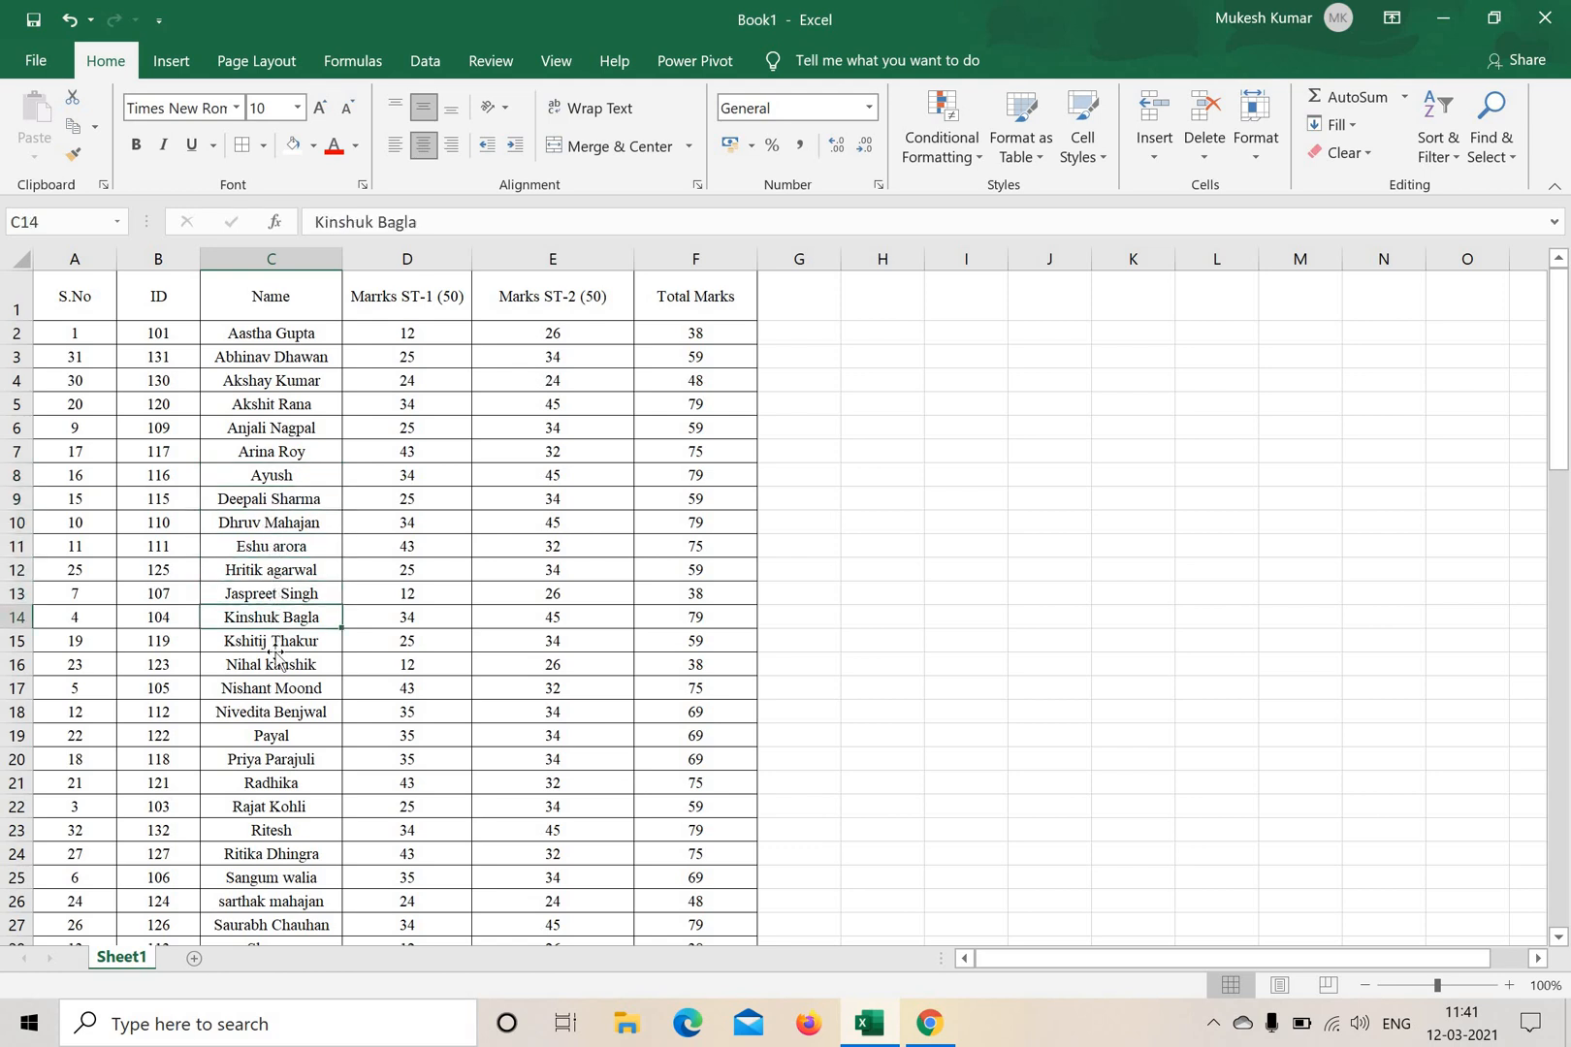
pyautogui.click(274, 641)
pyautogui.click(274, 665)
pyautogui.press('Down')
pyautogui.scroll(-3, 283, 846)
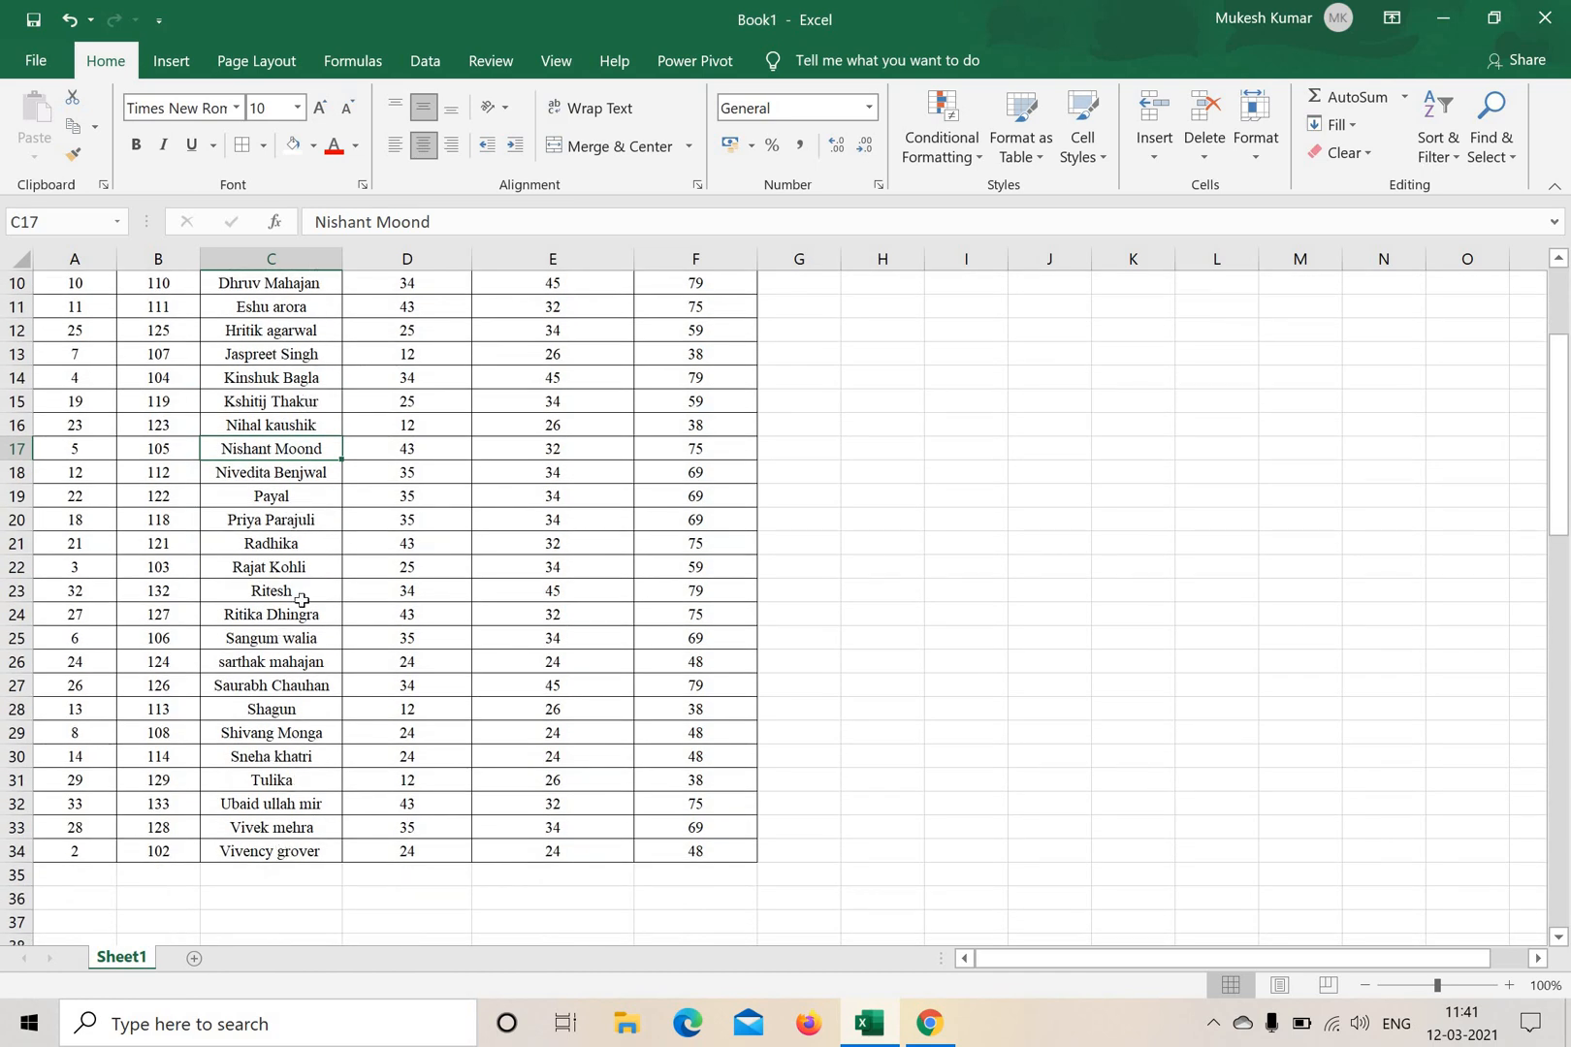
pyautogui.scroll(3, 318, 546)
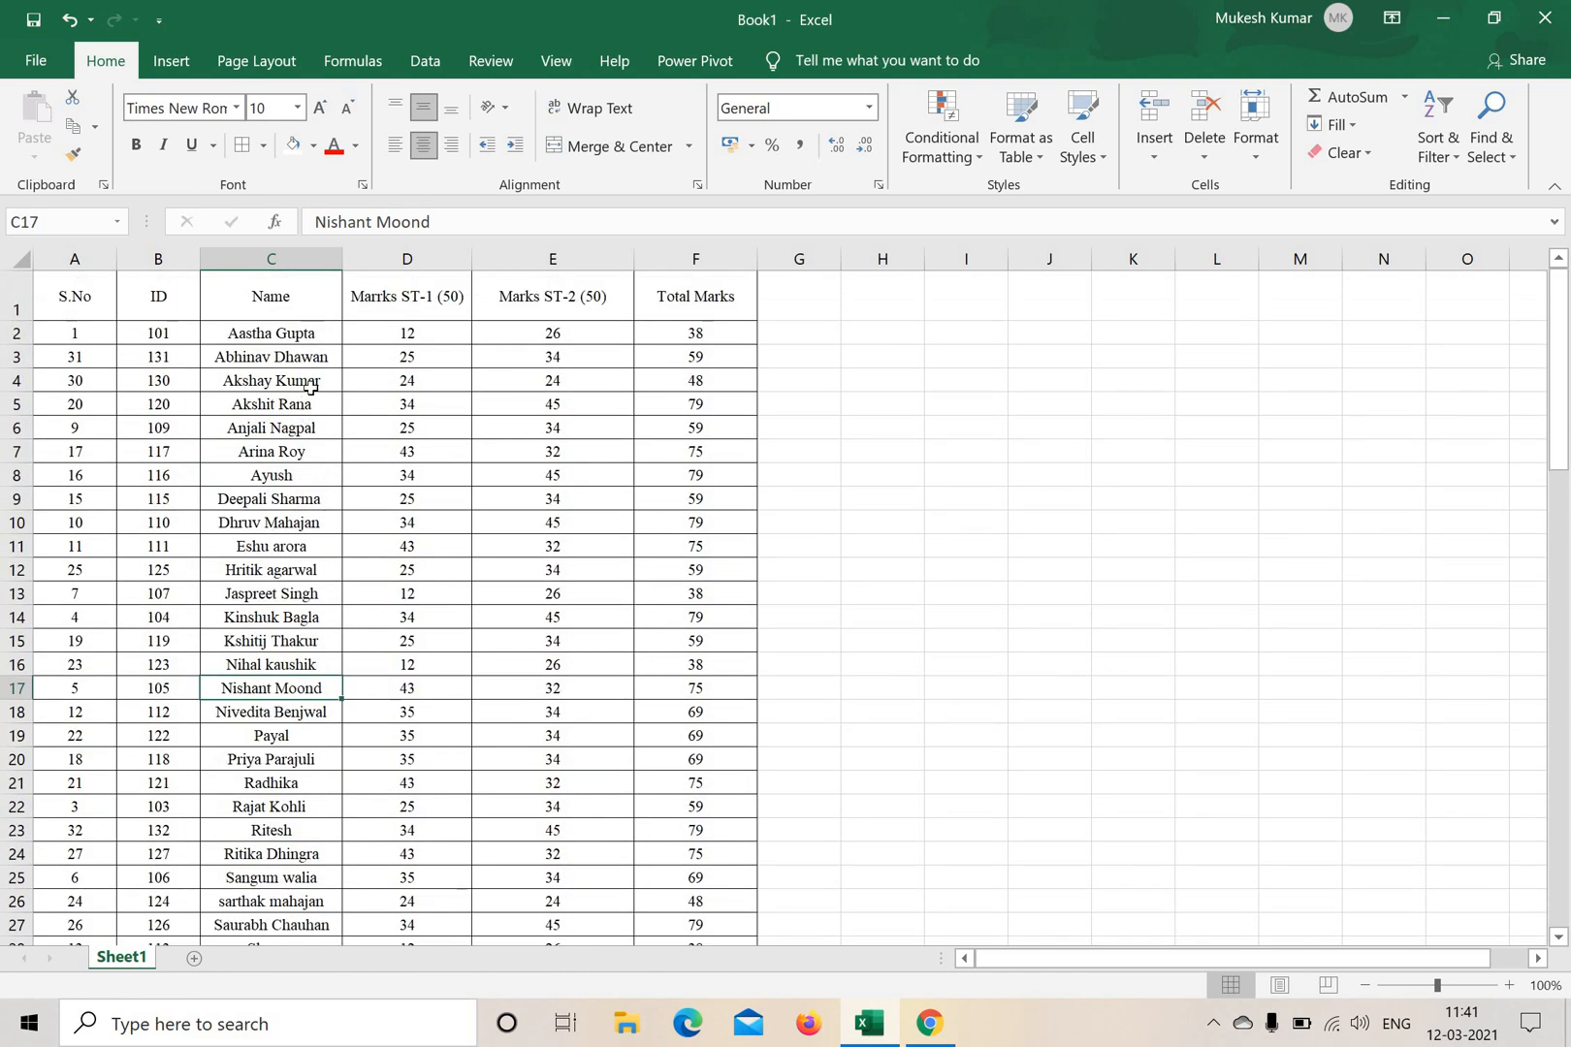
# Go through the ST-1 marks in column D from the header down to the last record.
pyautogui.click(426, 297)
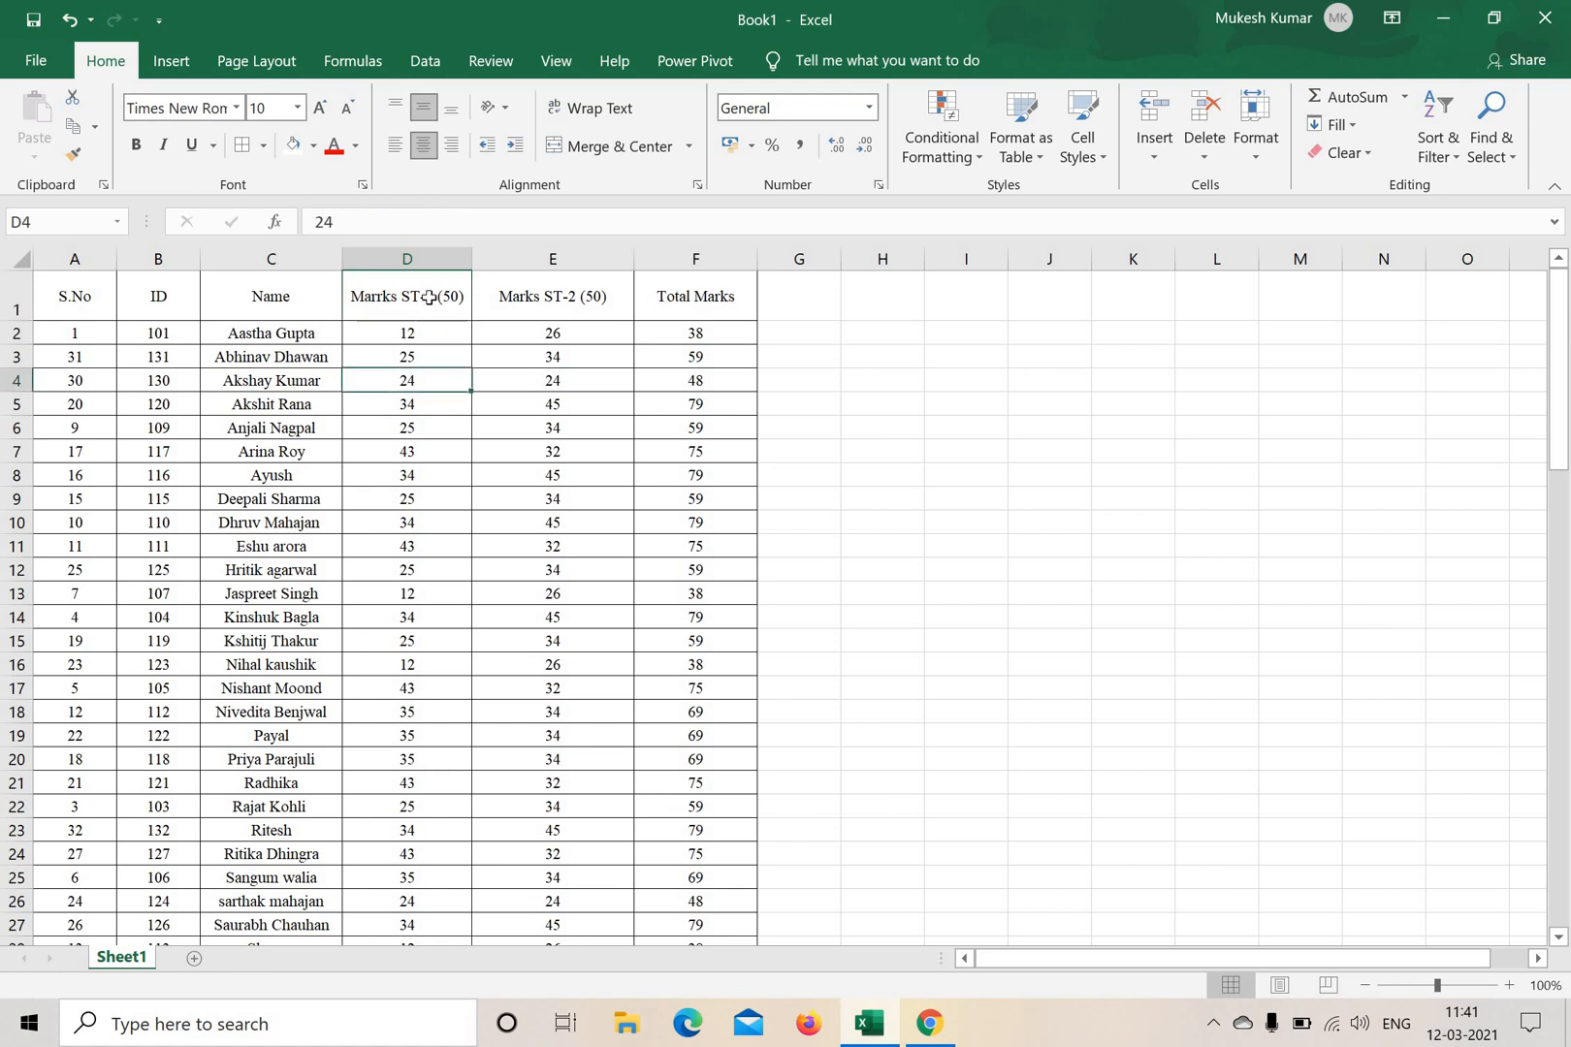
pyautogui.moveTo(425, 334); pyautogui.dragTo(417, 921)
pyautogui.scroll(1, 946, 529)
pyautogui.click(960, 523)
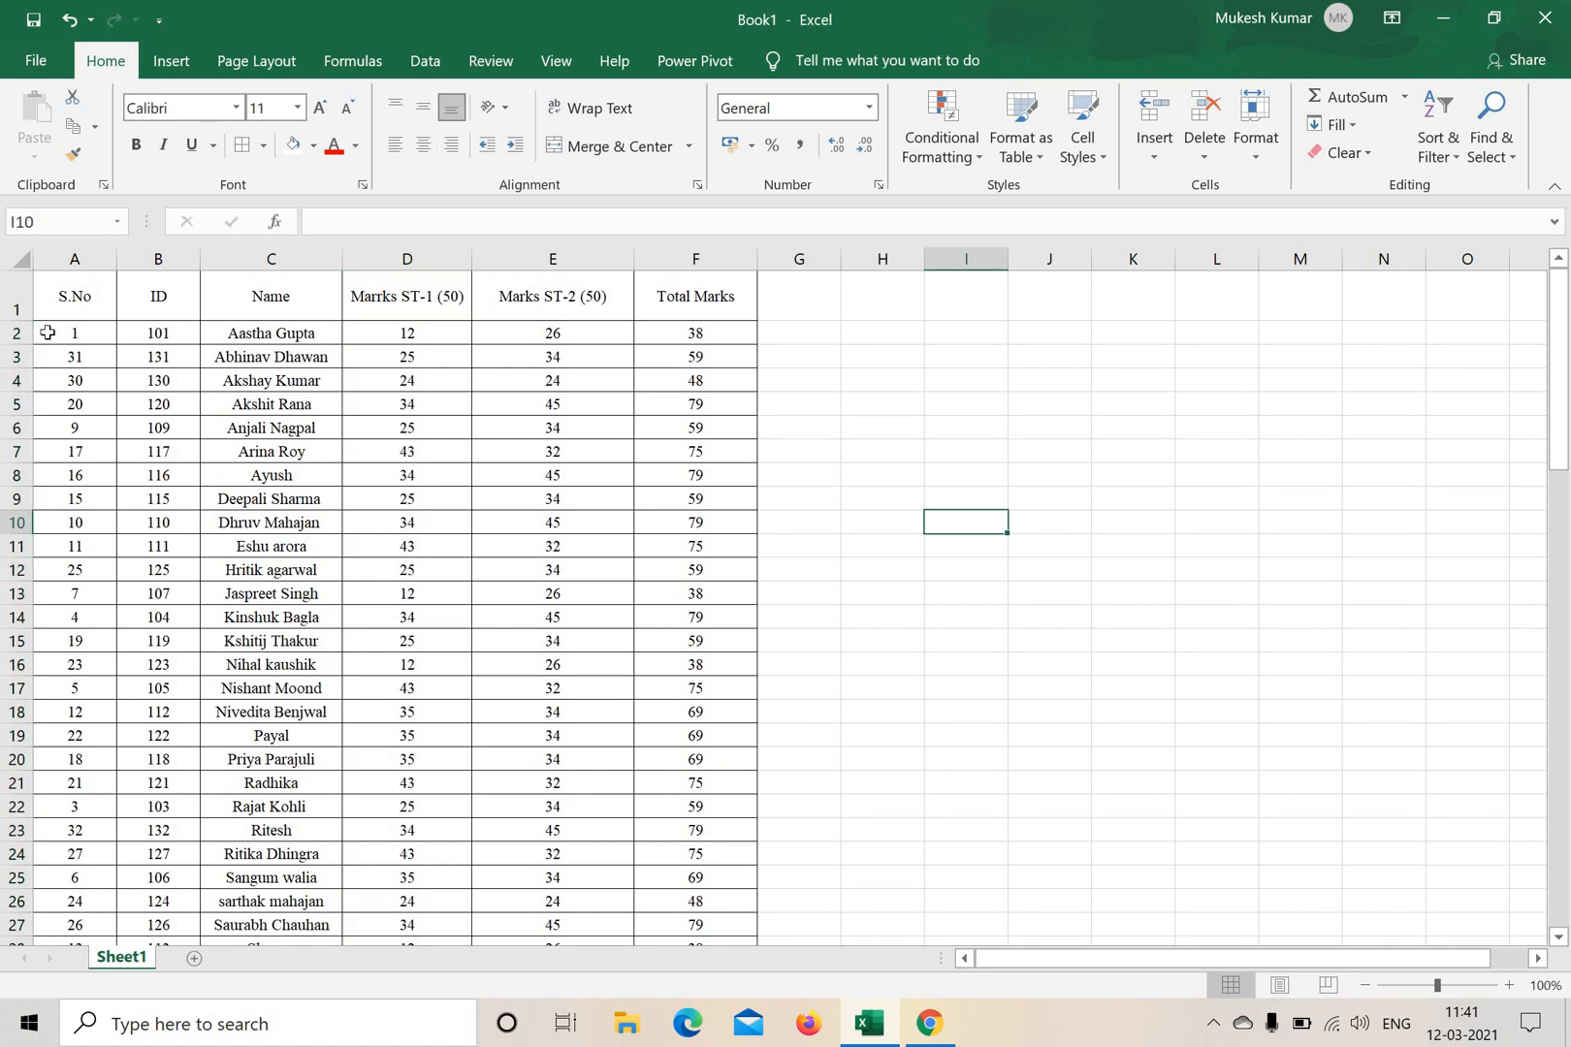
# Custom-sort the student records in A2:F34 by Column D (Marks ST-1) on cell values, largest to smallest.
pyautogui.moveTo(75, 332); pyautogui.dragTo(698, 897)
pyautogui.scroll(3, 1024, 680)
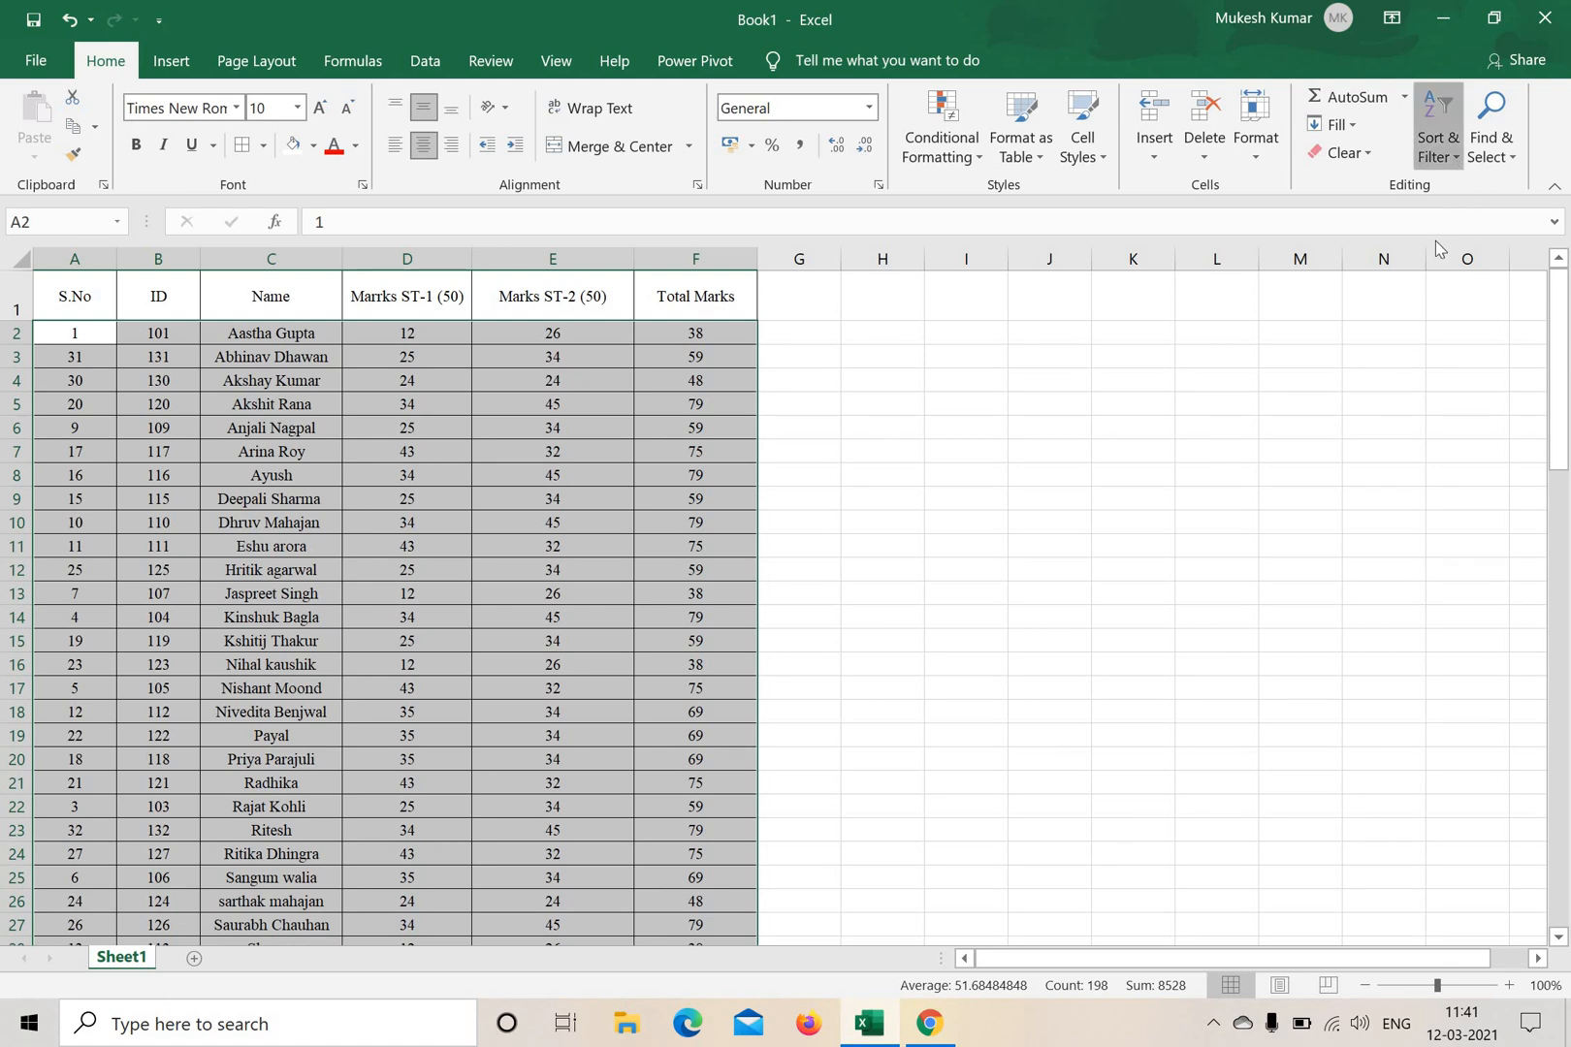
pyautogui.click(1454, 155)
pyautogui.click(1396, 246)
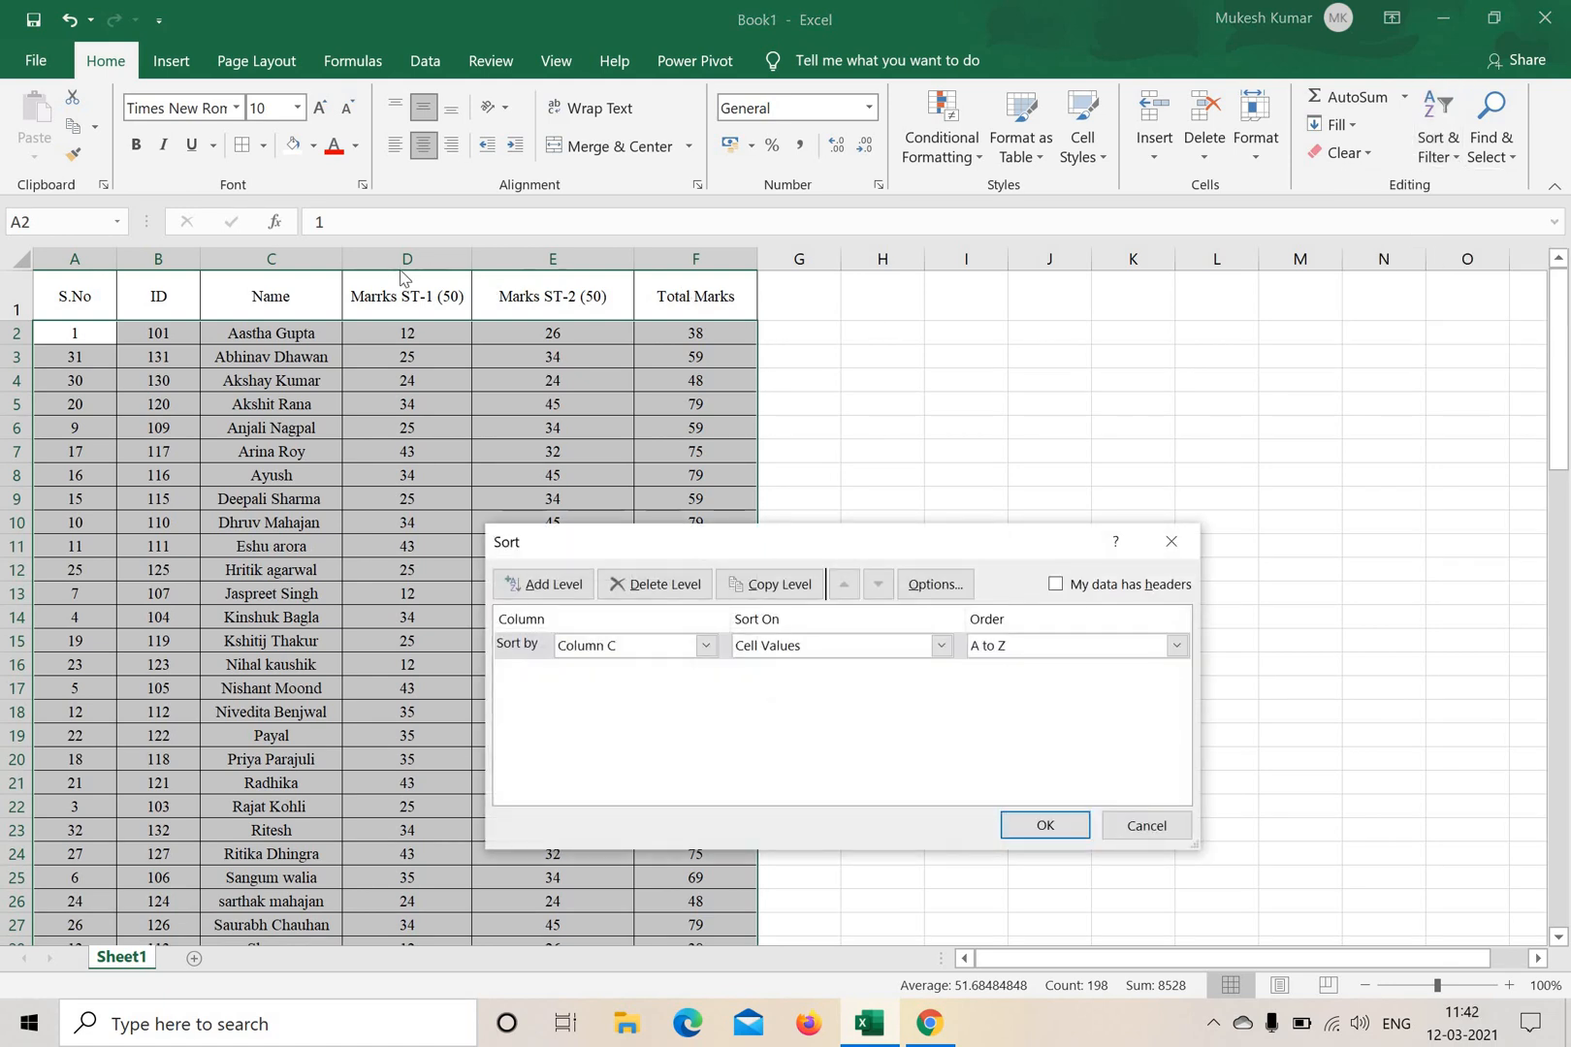
pyautogui.click(708, 646)
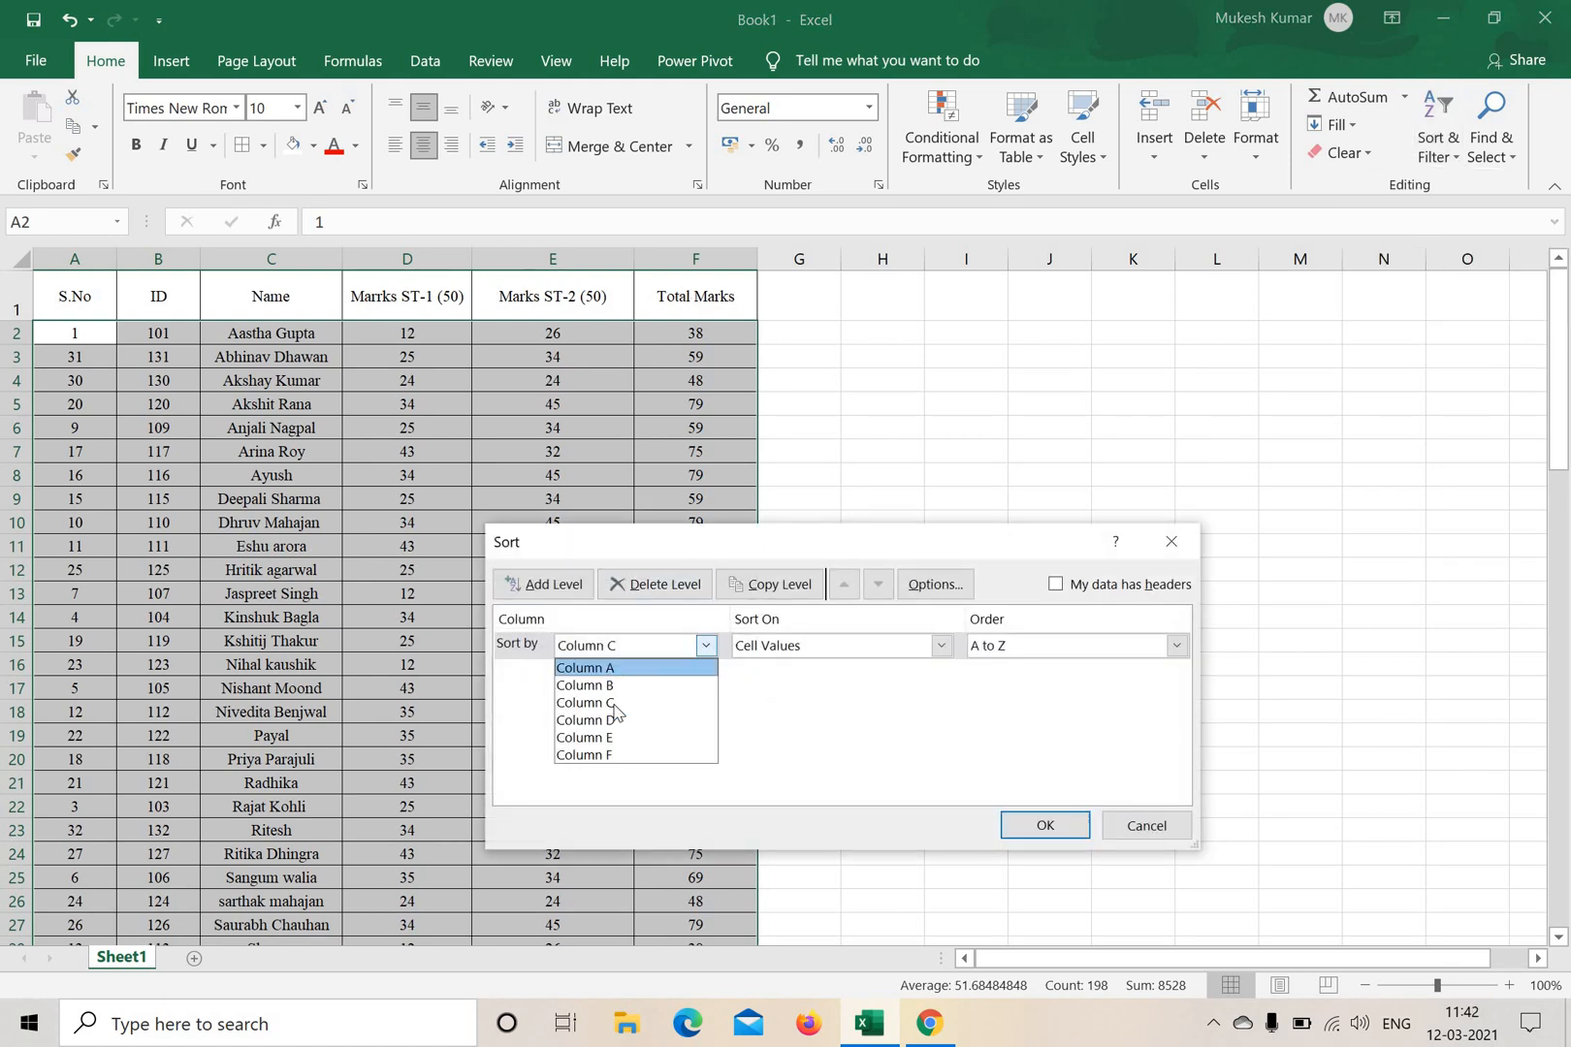
pyautogui.click(603, 721)
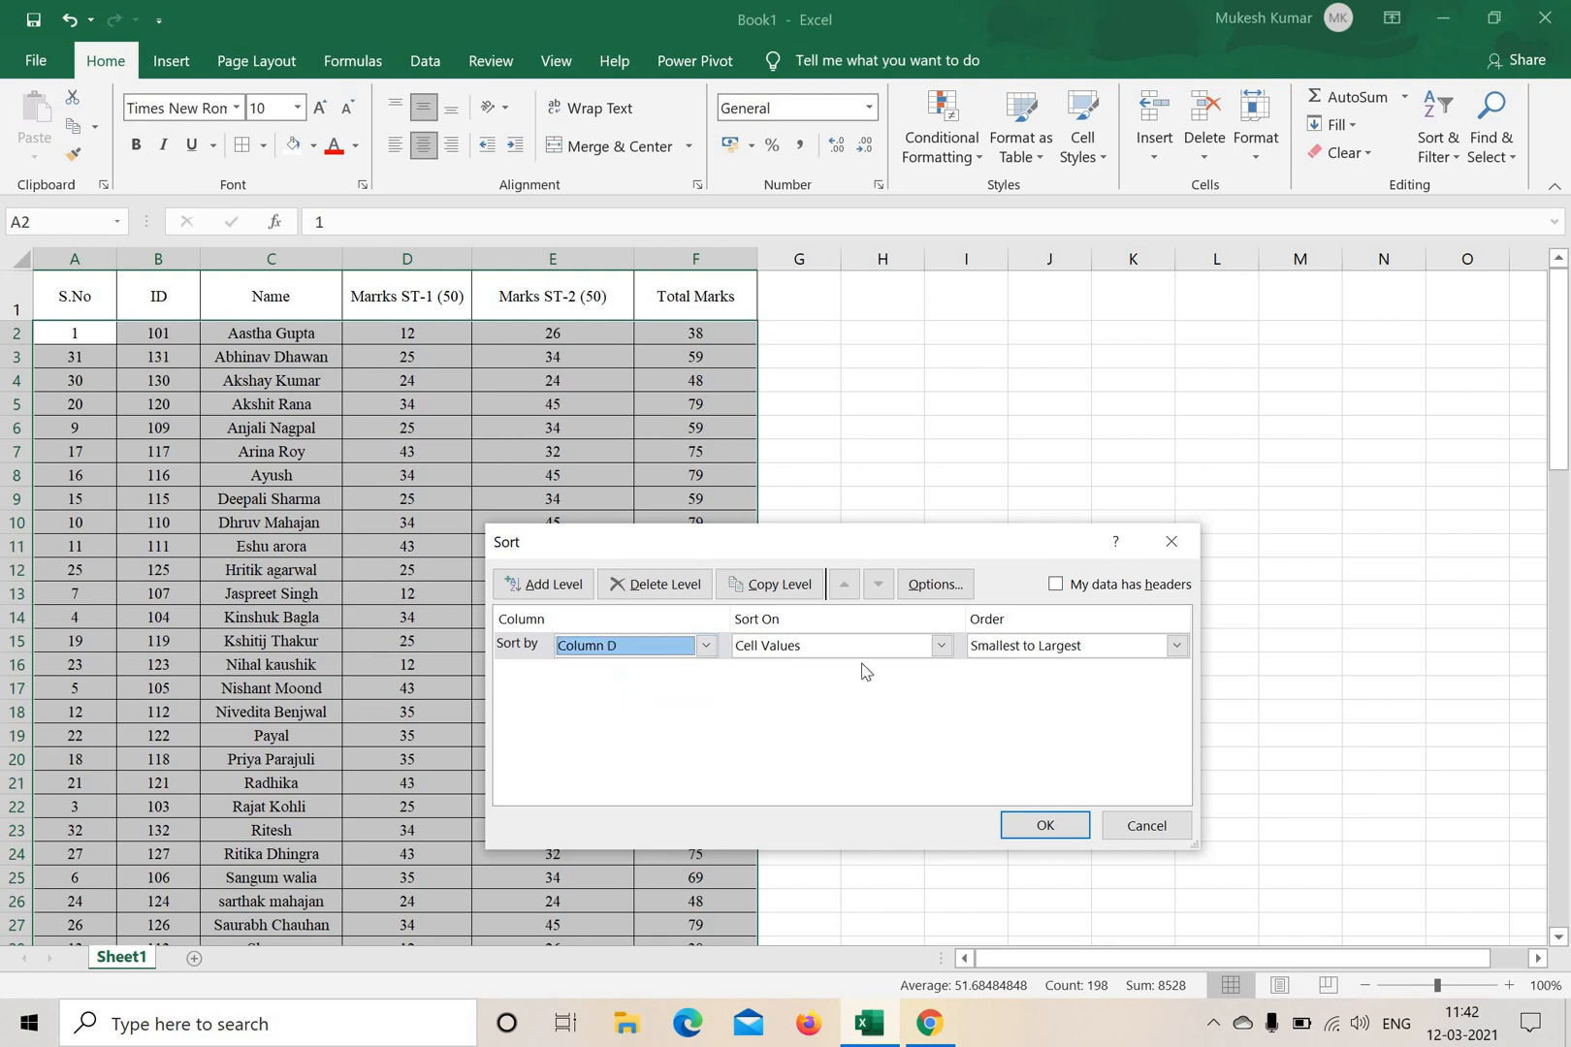
pyautogui.click(1021, 657)
pyautogui.click(1018, 685)
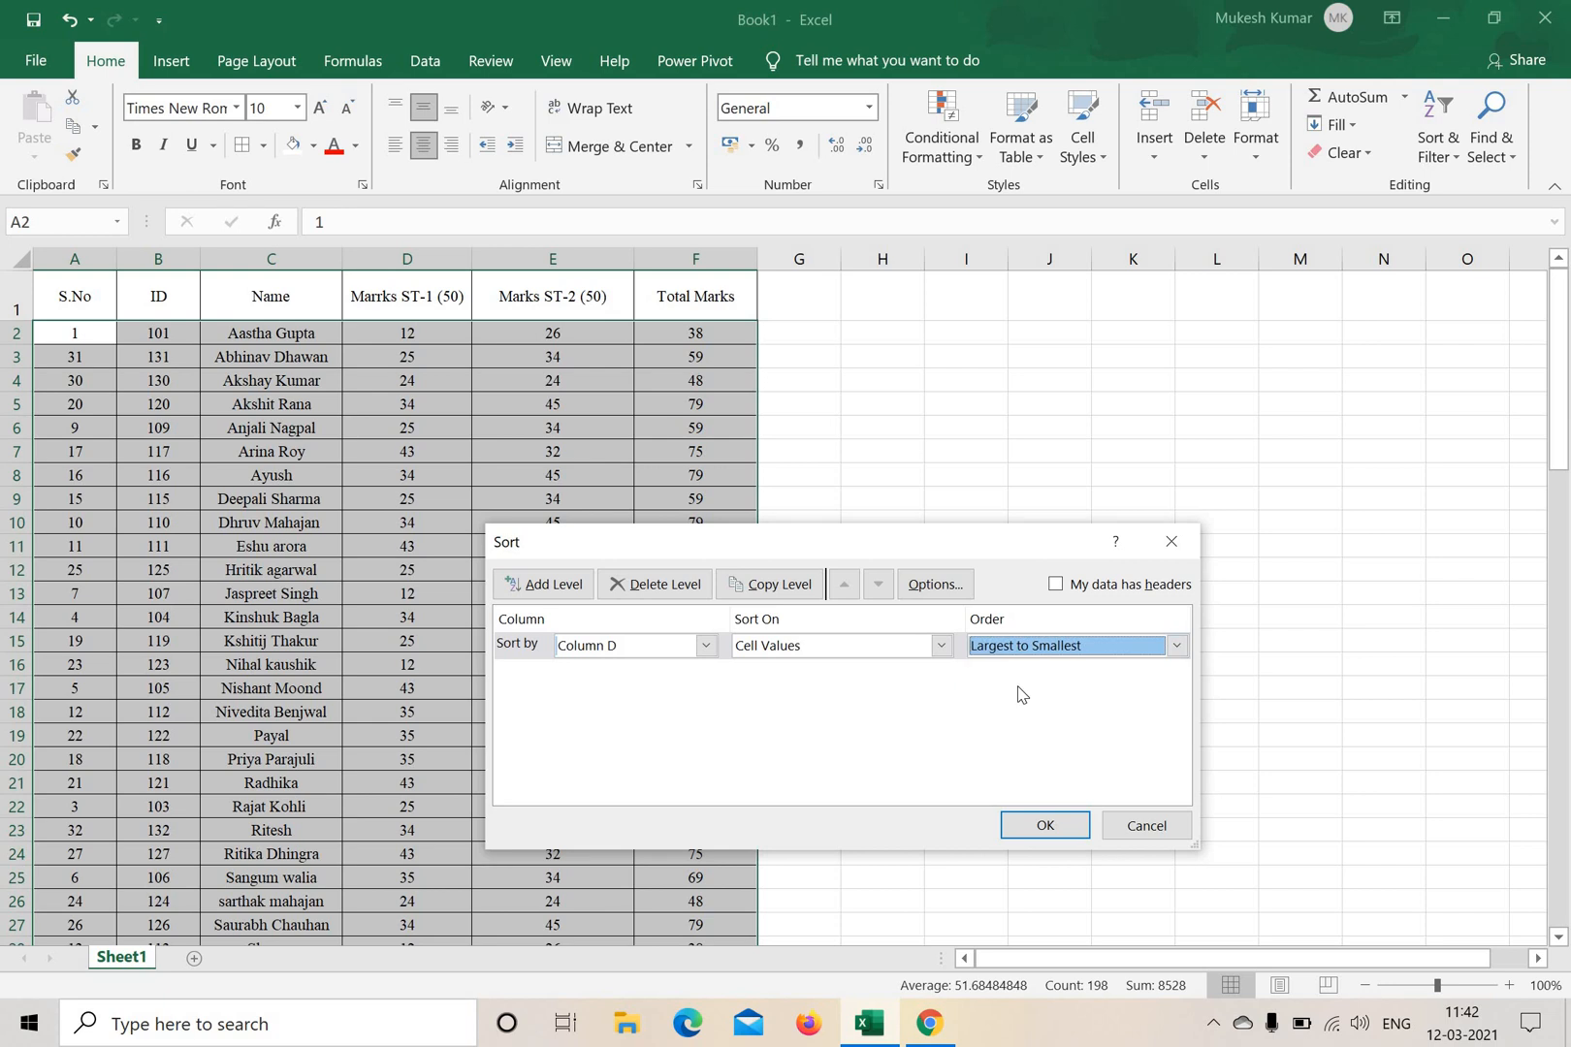
pyautogui.click(1045, 826)
# Examine the highest ST-1 marks by selecting D2:D7, and locate the Marks ST-2 header.
pyautogui.click(468, 496)
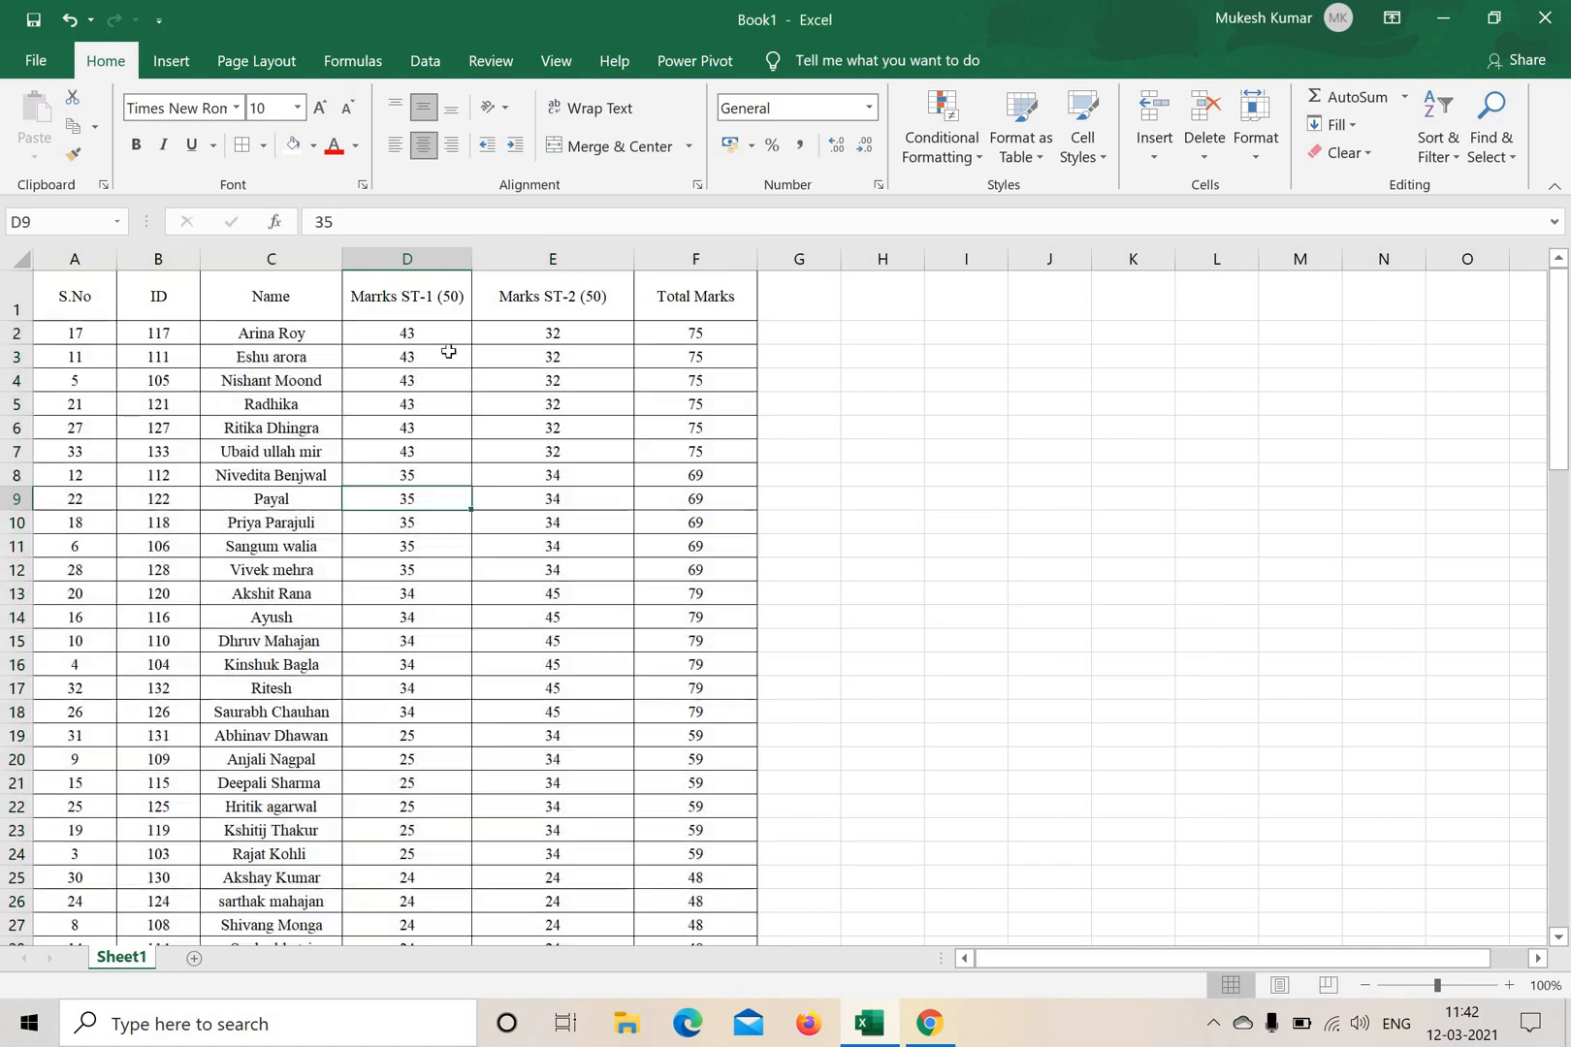
pyautogui.moveTo(444, 333); pyautogui.dragTo(441, 458)
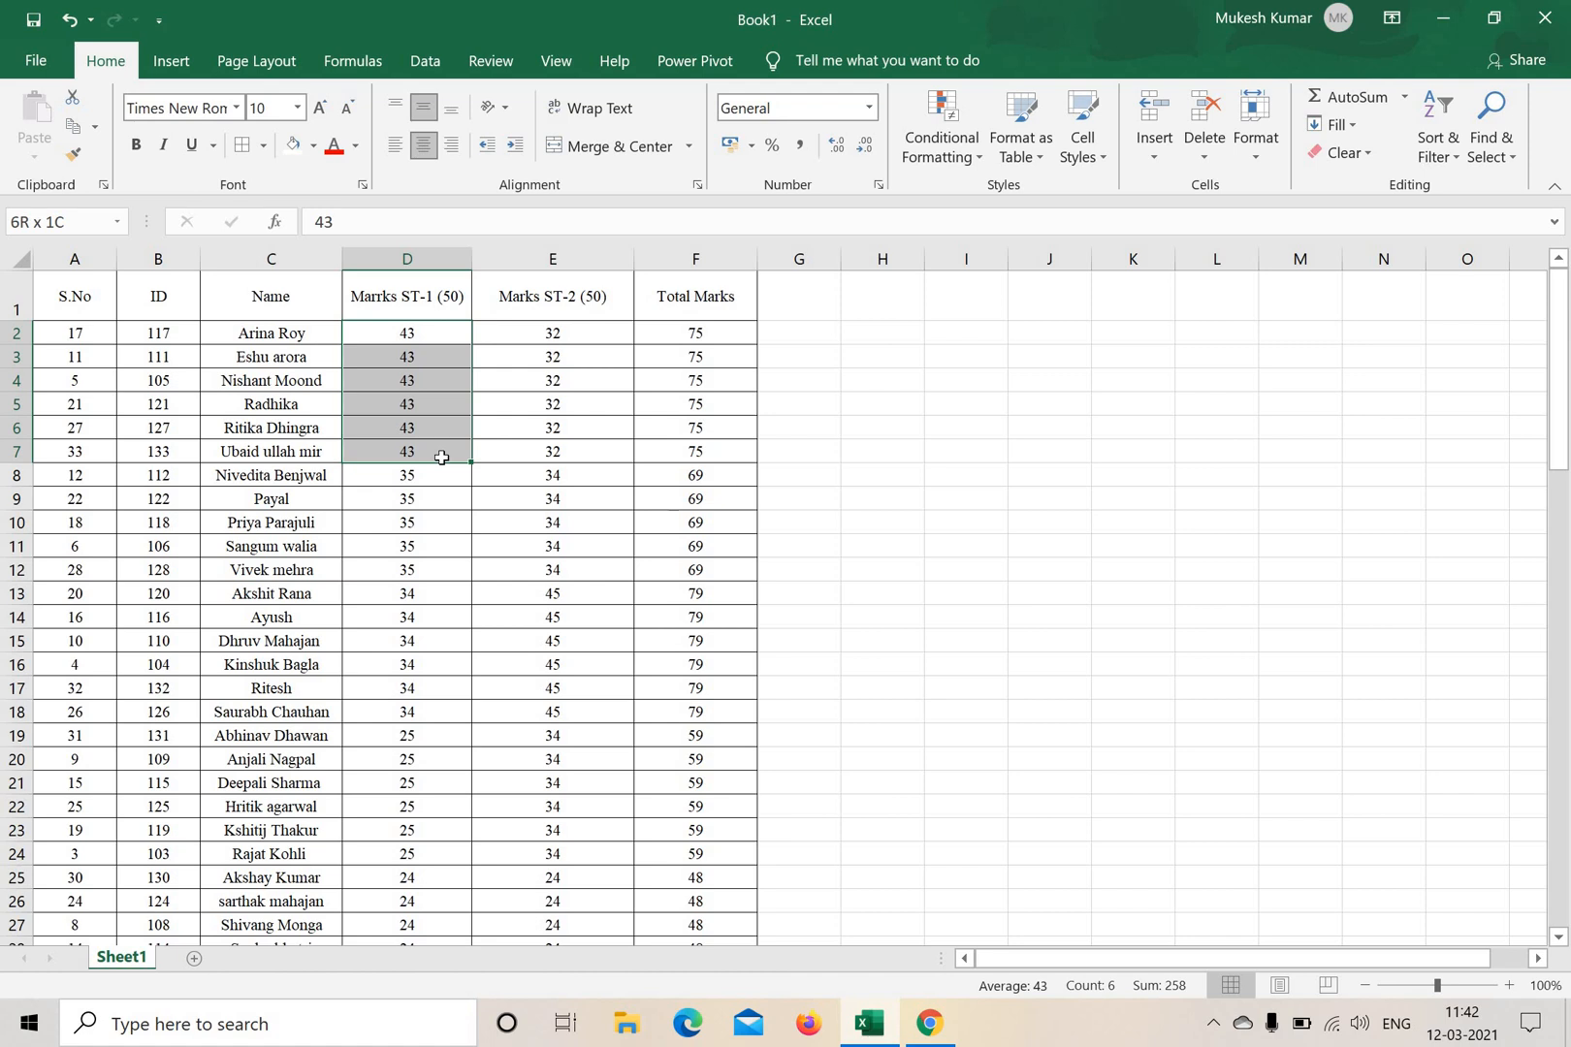
pyautogui.moveTo(441, 458); pyautogui.dragTo(442, 458)
pyautogui.click(593, 282)
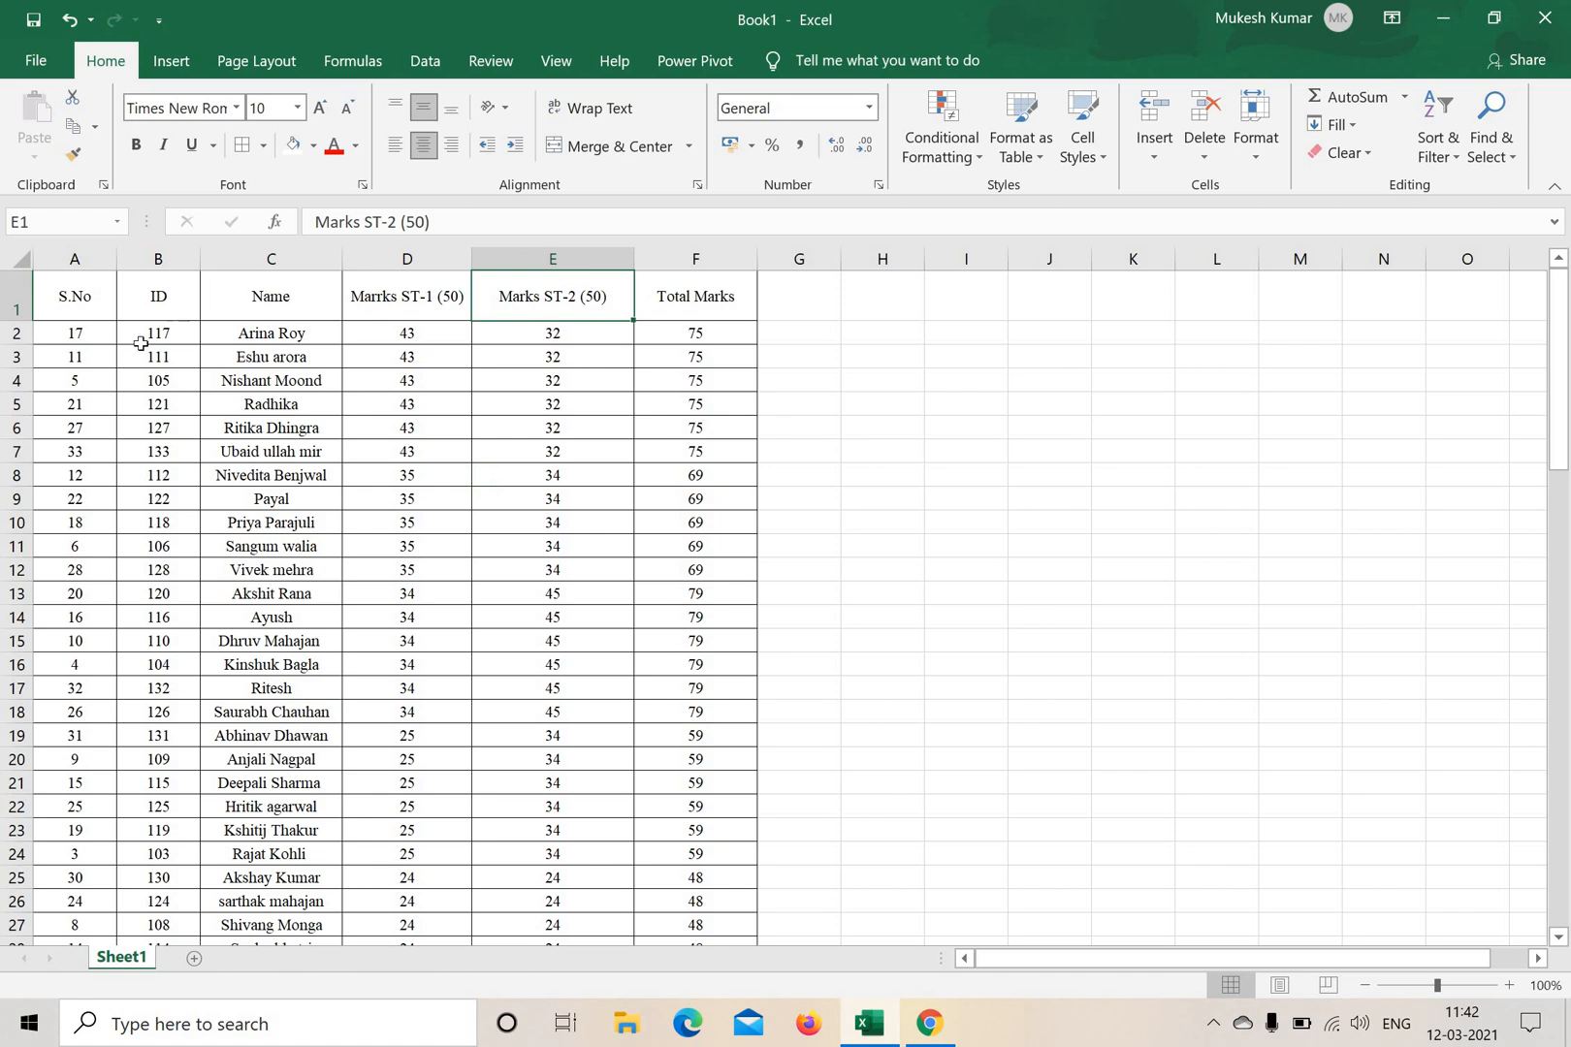
# Custom-sort the student records in A2:F34 by Column E (Marks ST-2) on cell values, largest to smallest.
pyautogui.moveTo(74, 333); pyautogui.dragTo(715, 893)
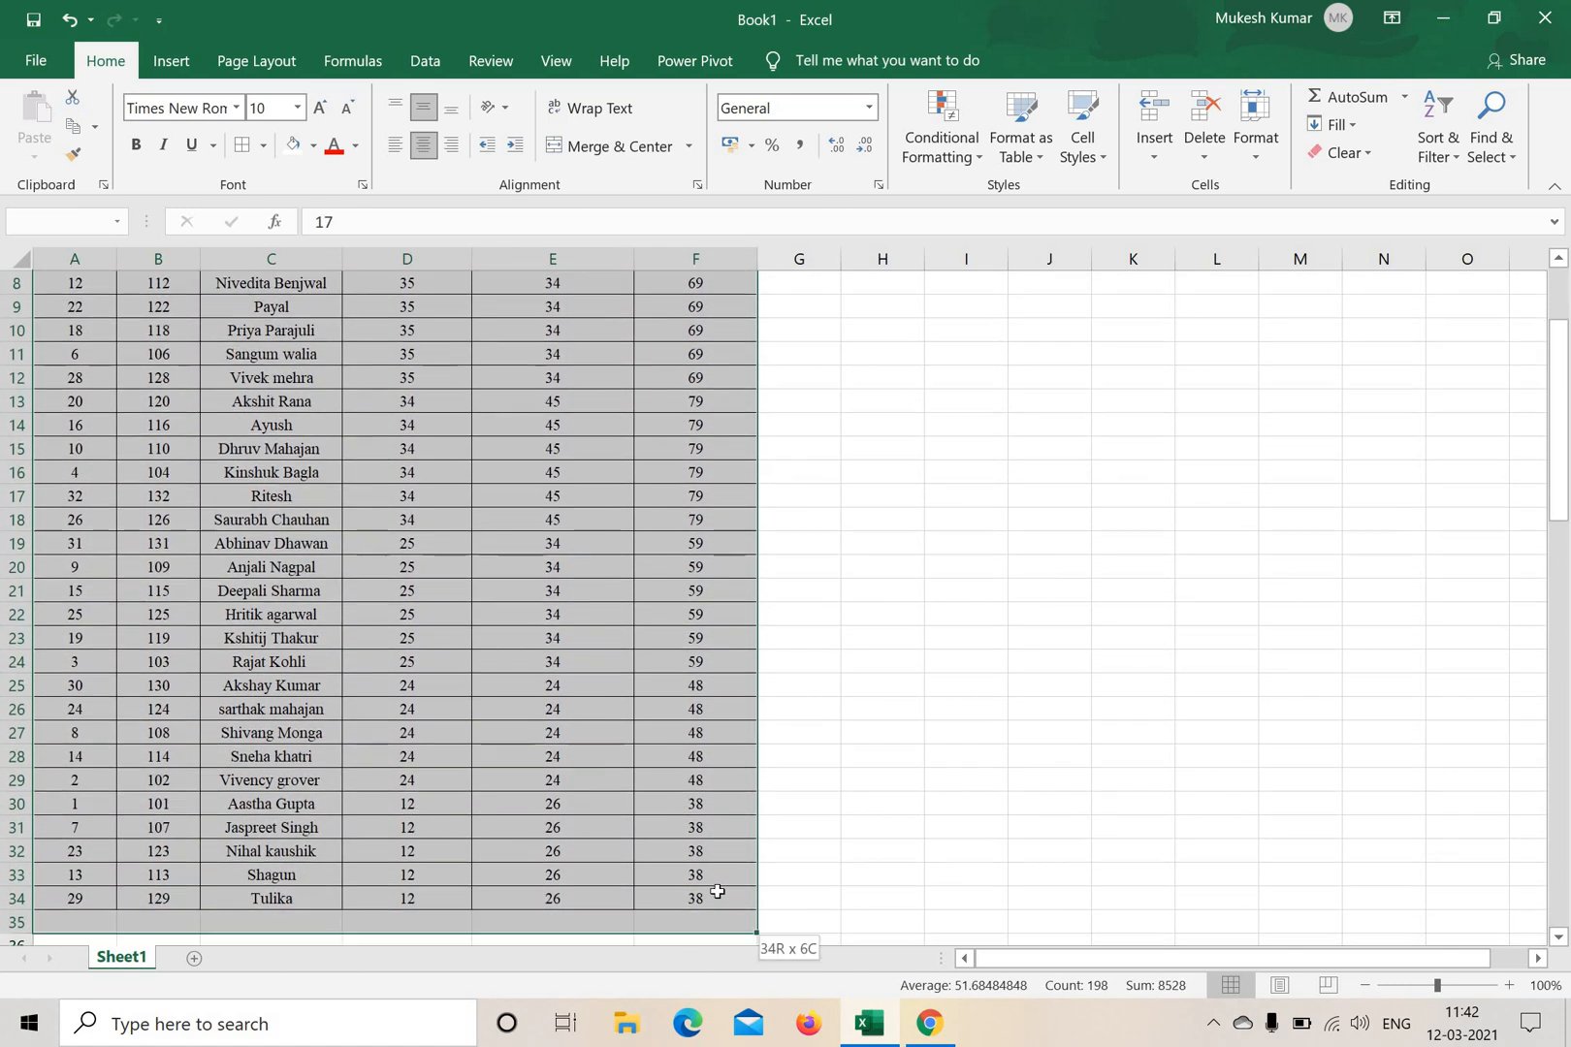
pyautogui.click(1459, 163)
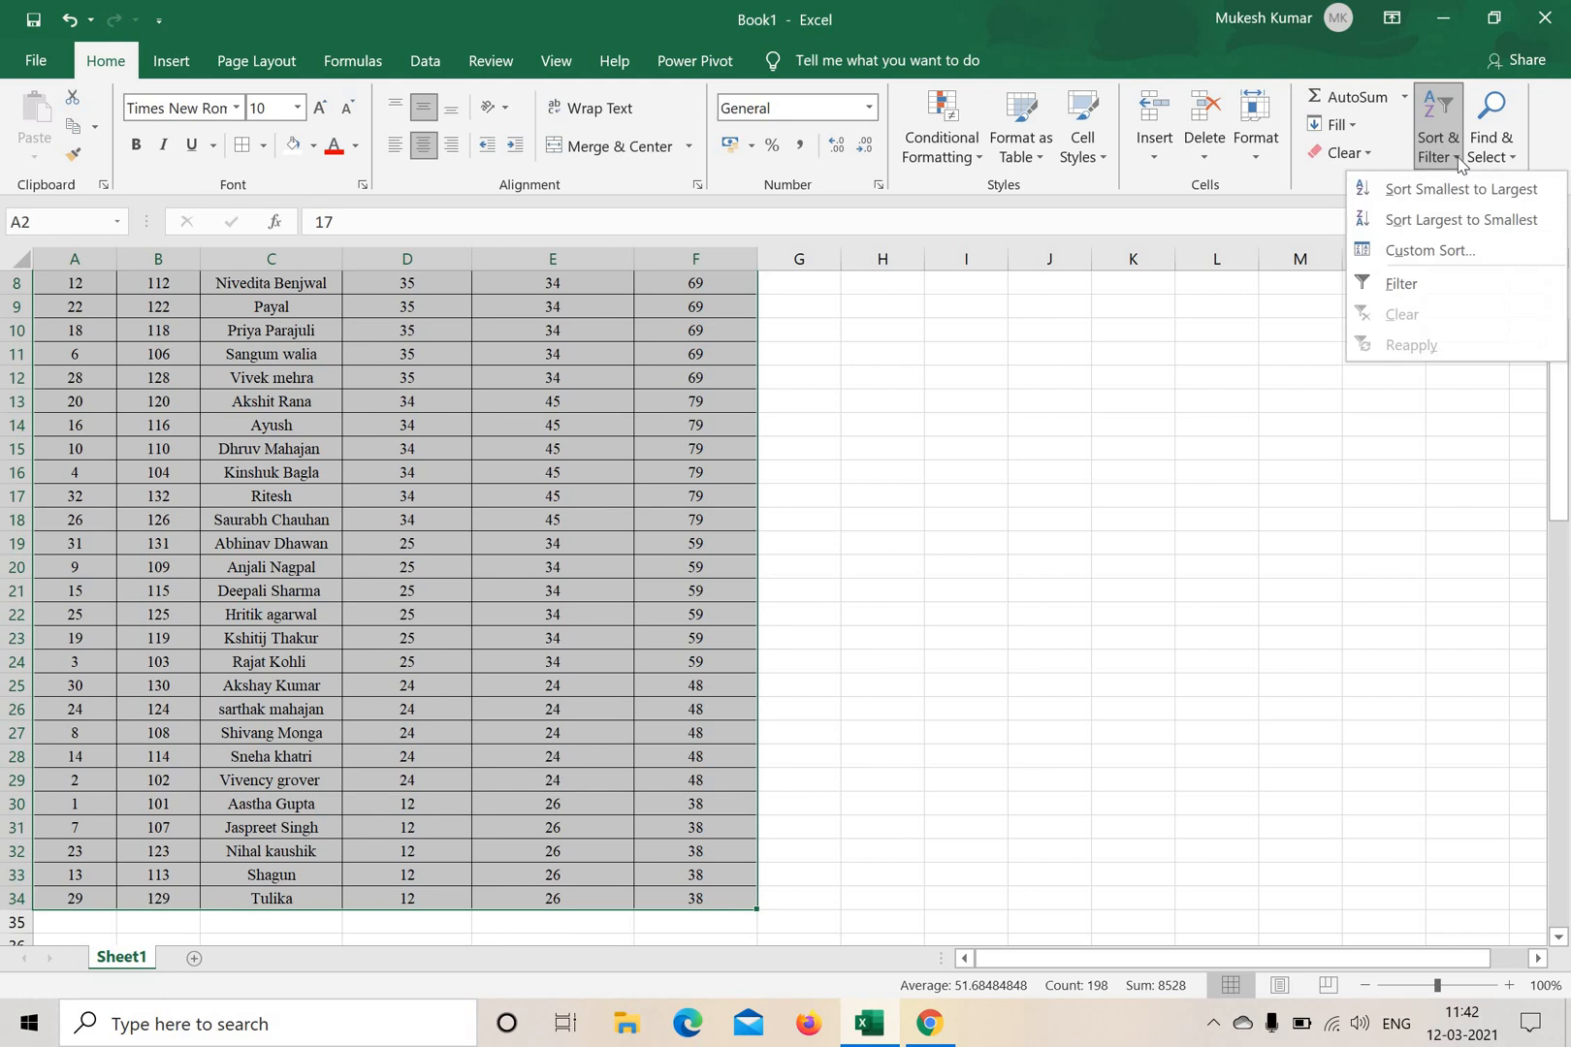
pyautogui.click(1441, 254)
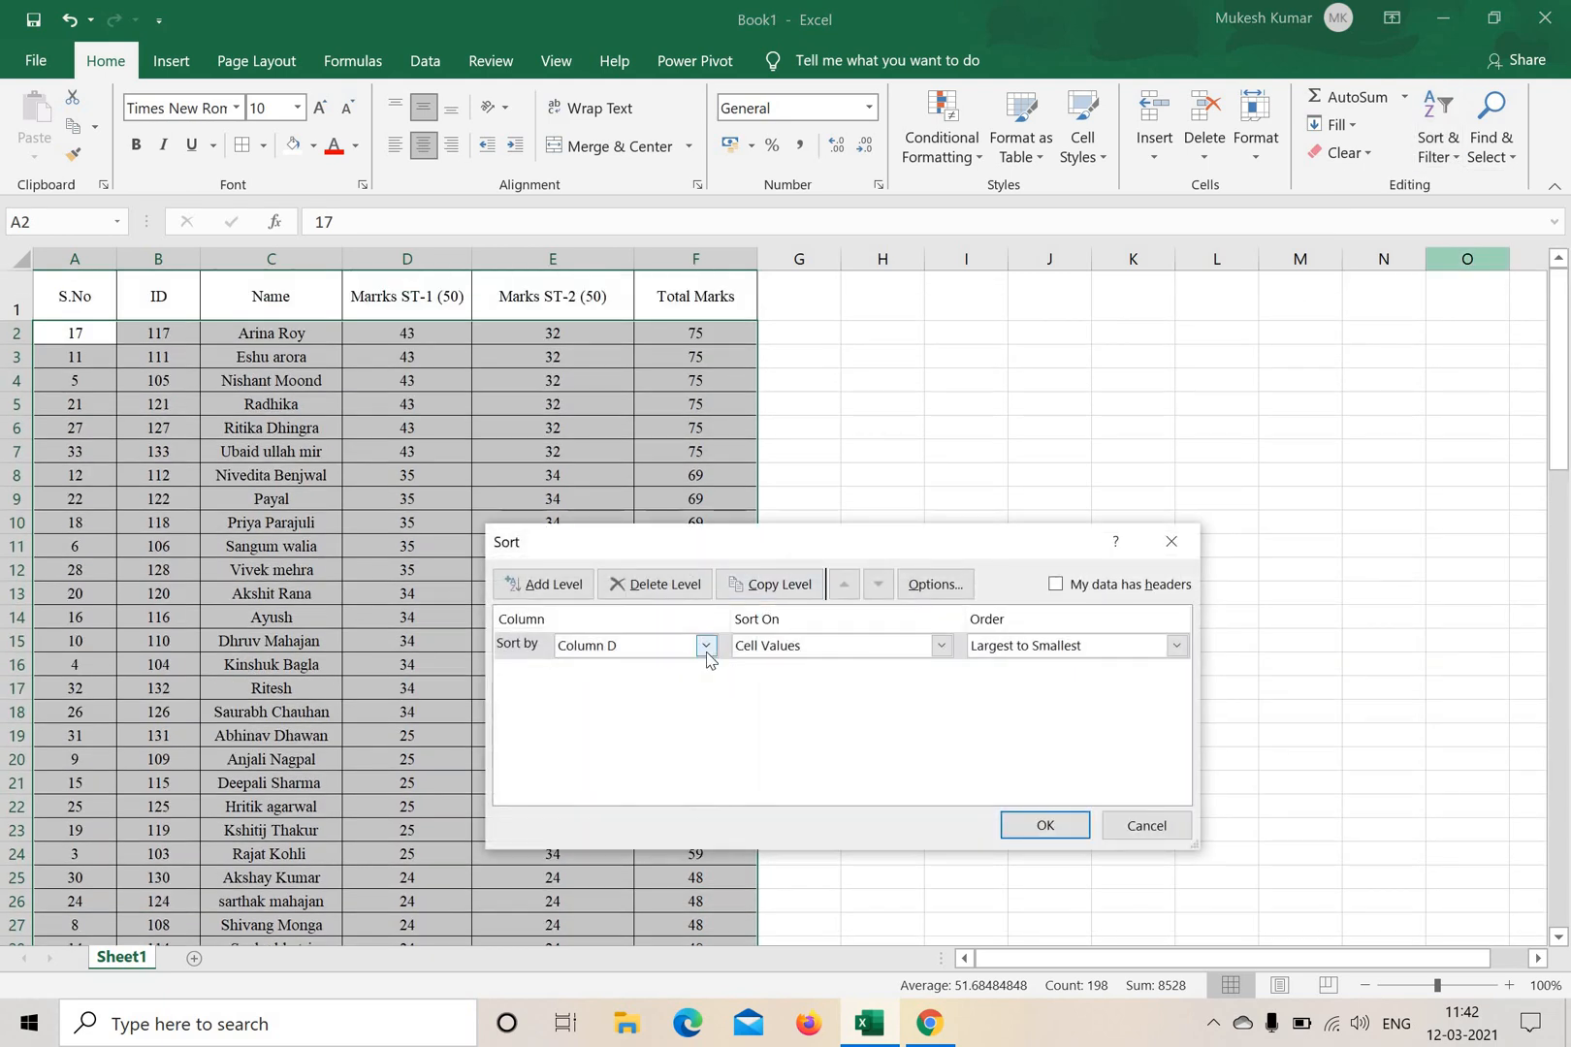
pyautogui.click(700, 649)
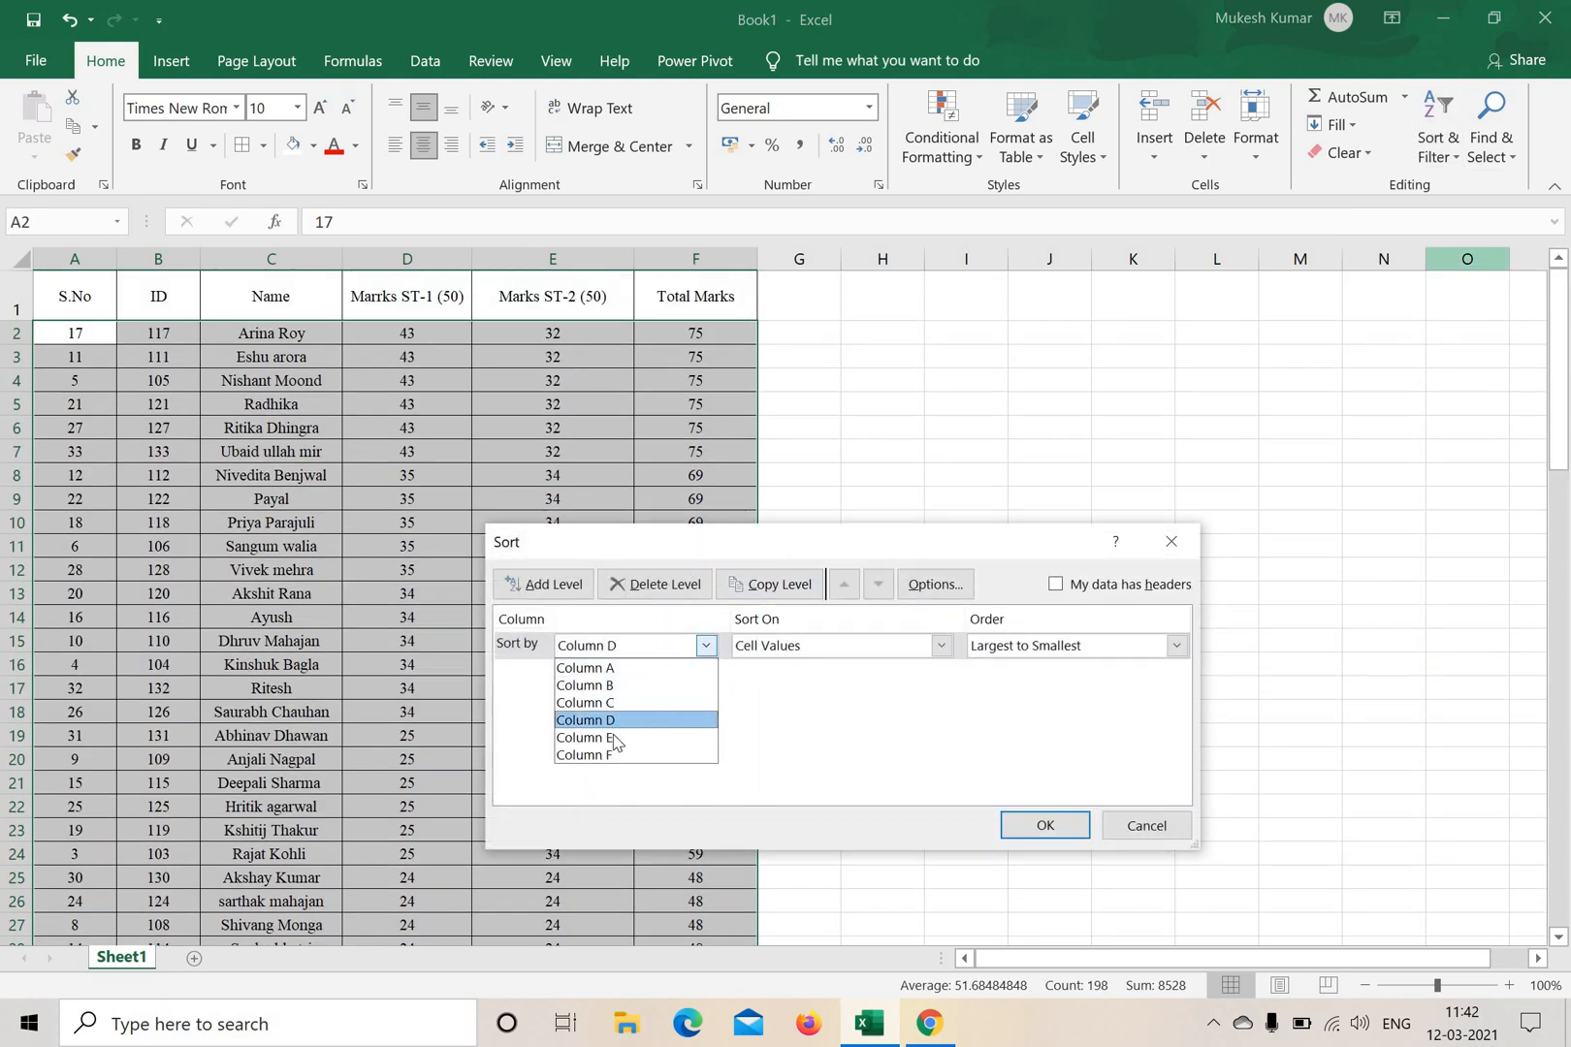
pyautogui.click(614, 738)
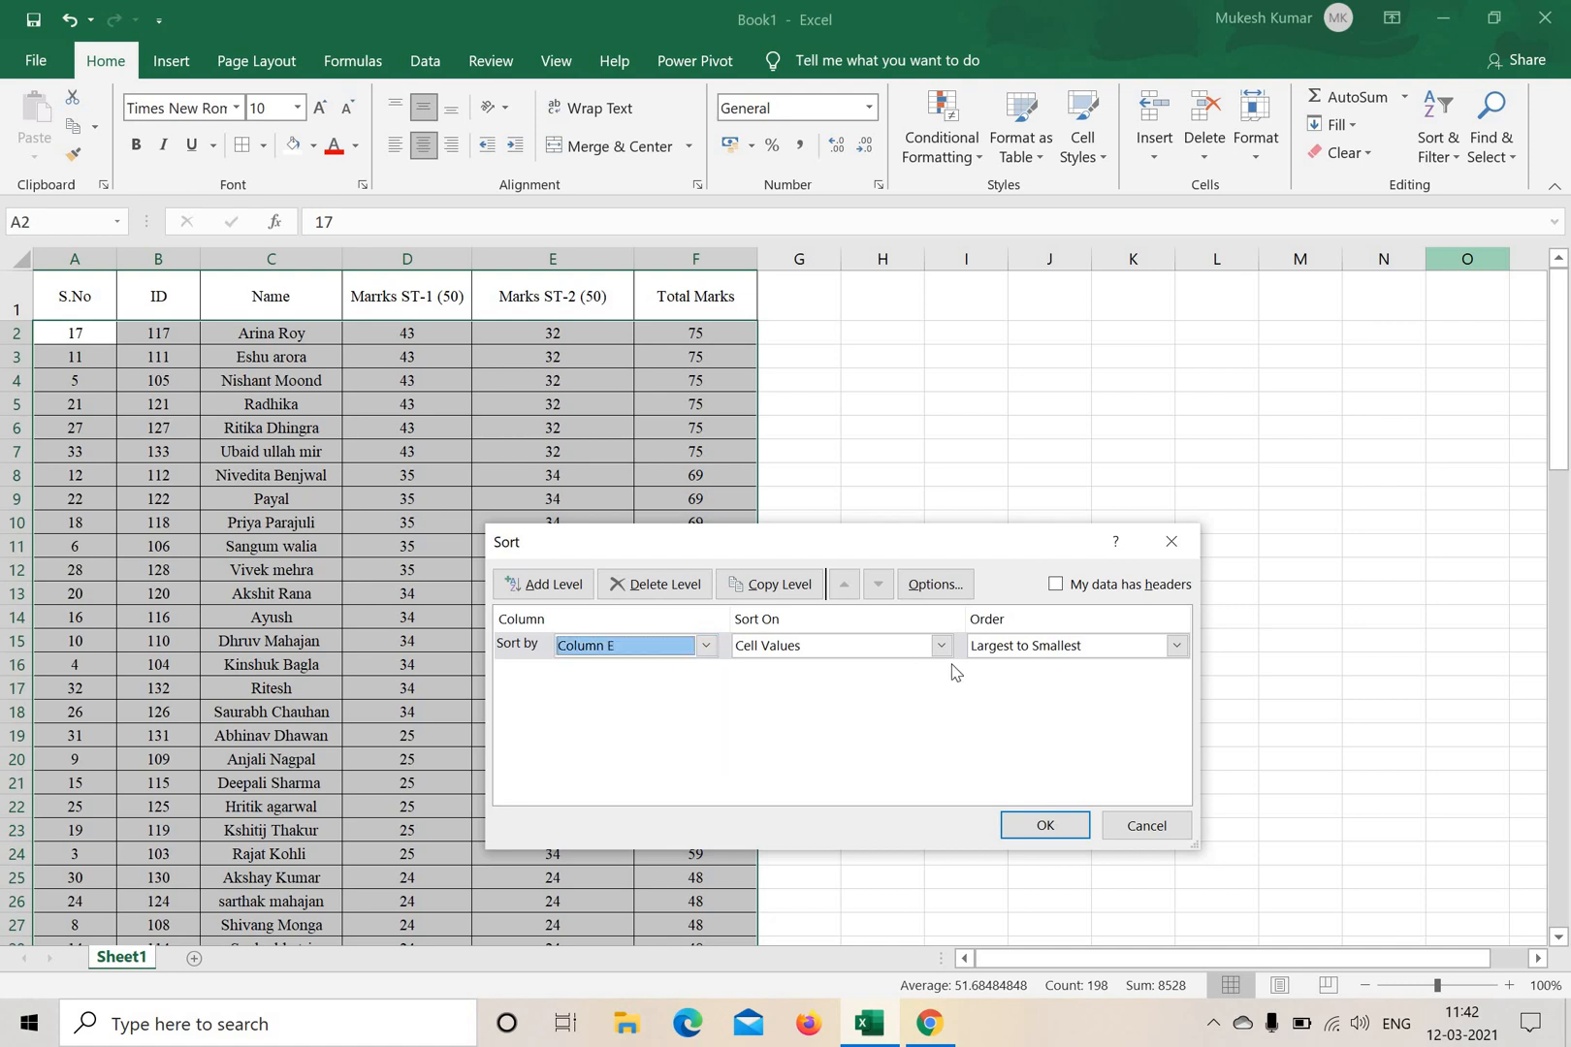
pyautogui.click(1025, 645)
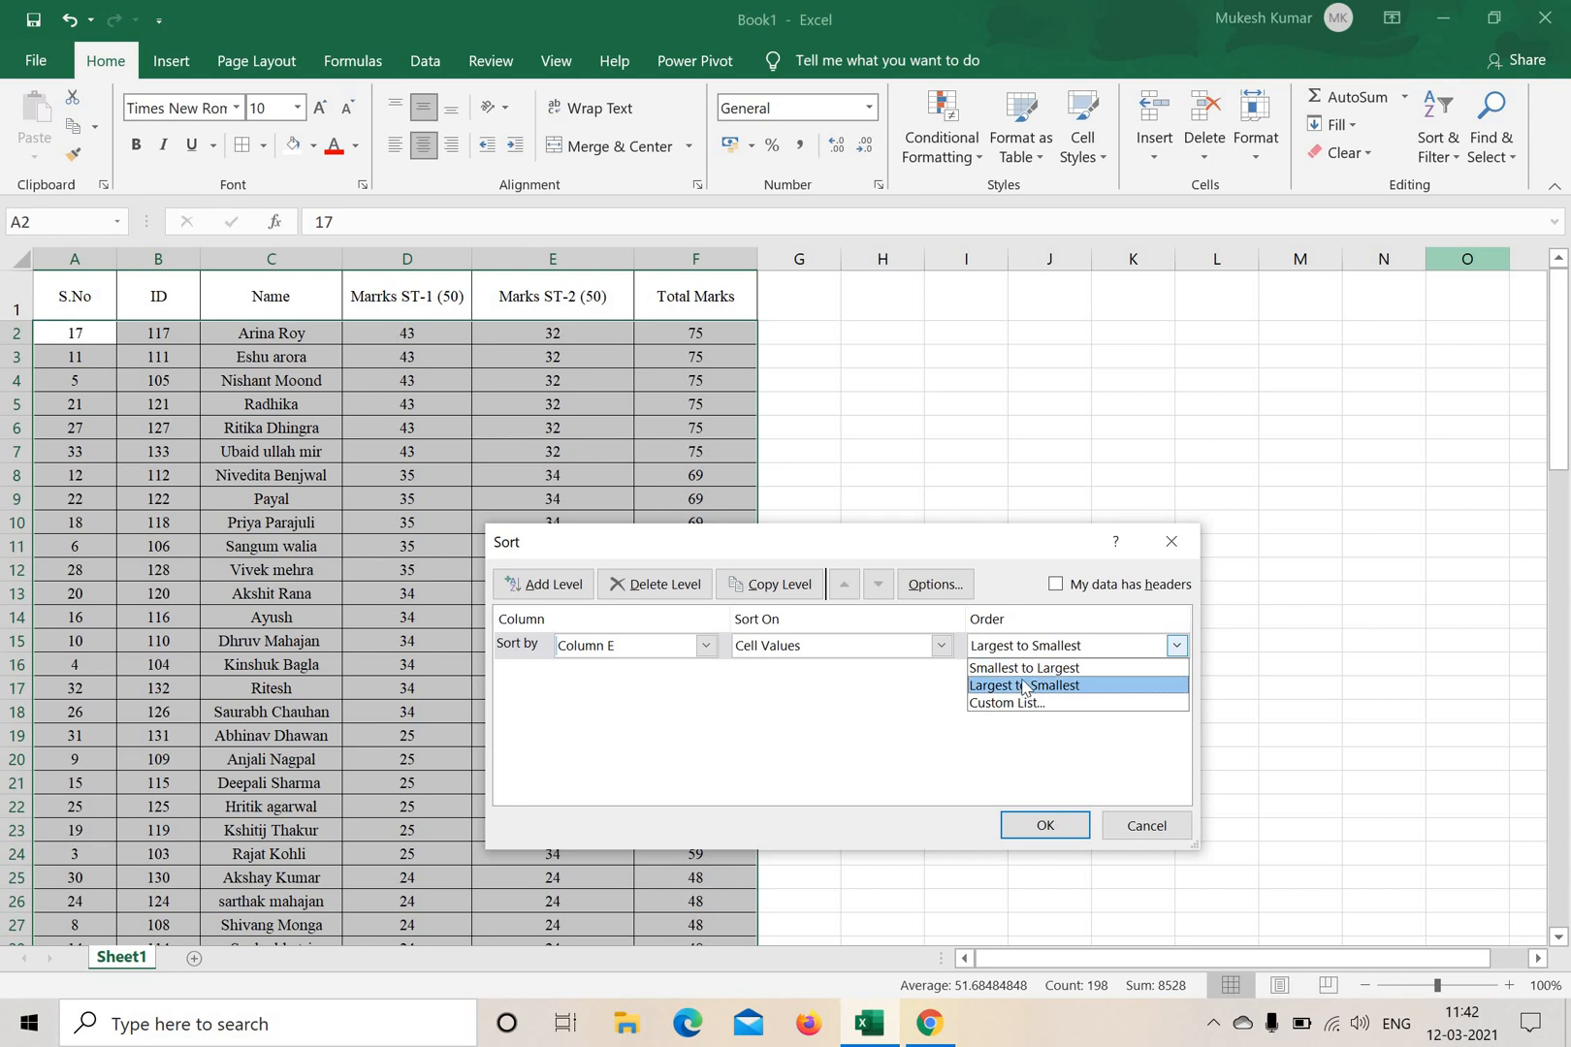
pyautogui.click(1026, 667)
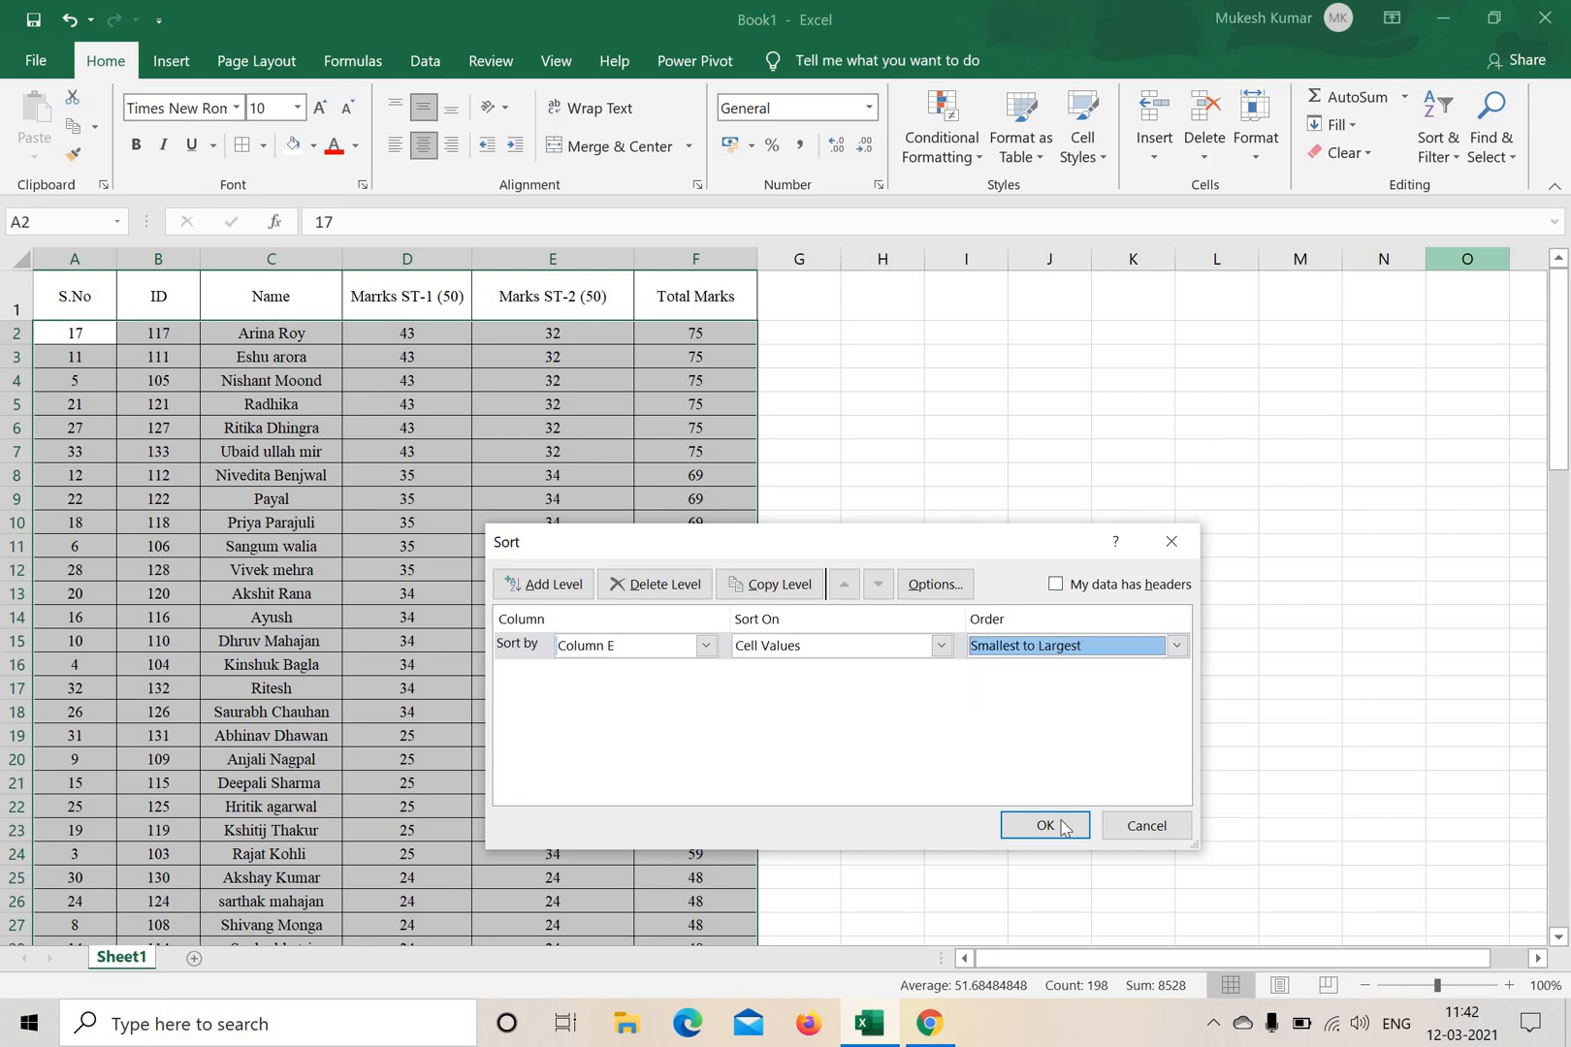
pyautogui.click(1063, 650)
pyautogui.click(1045, 686)
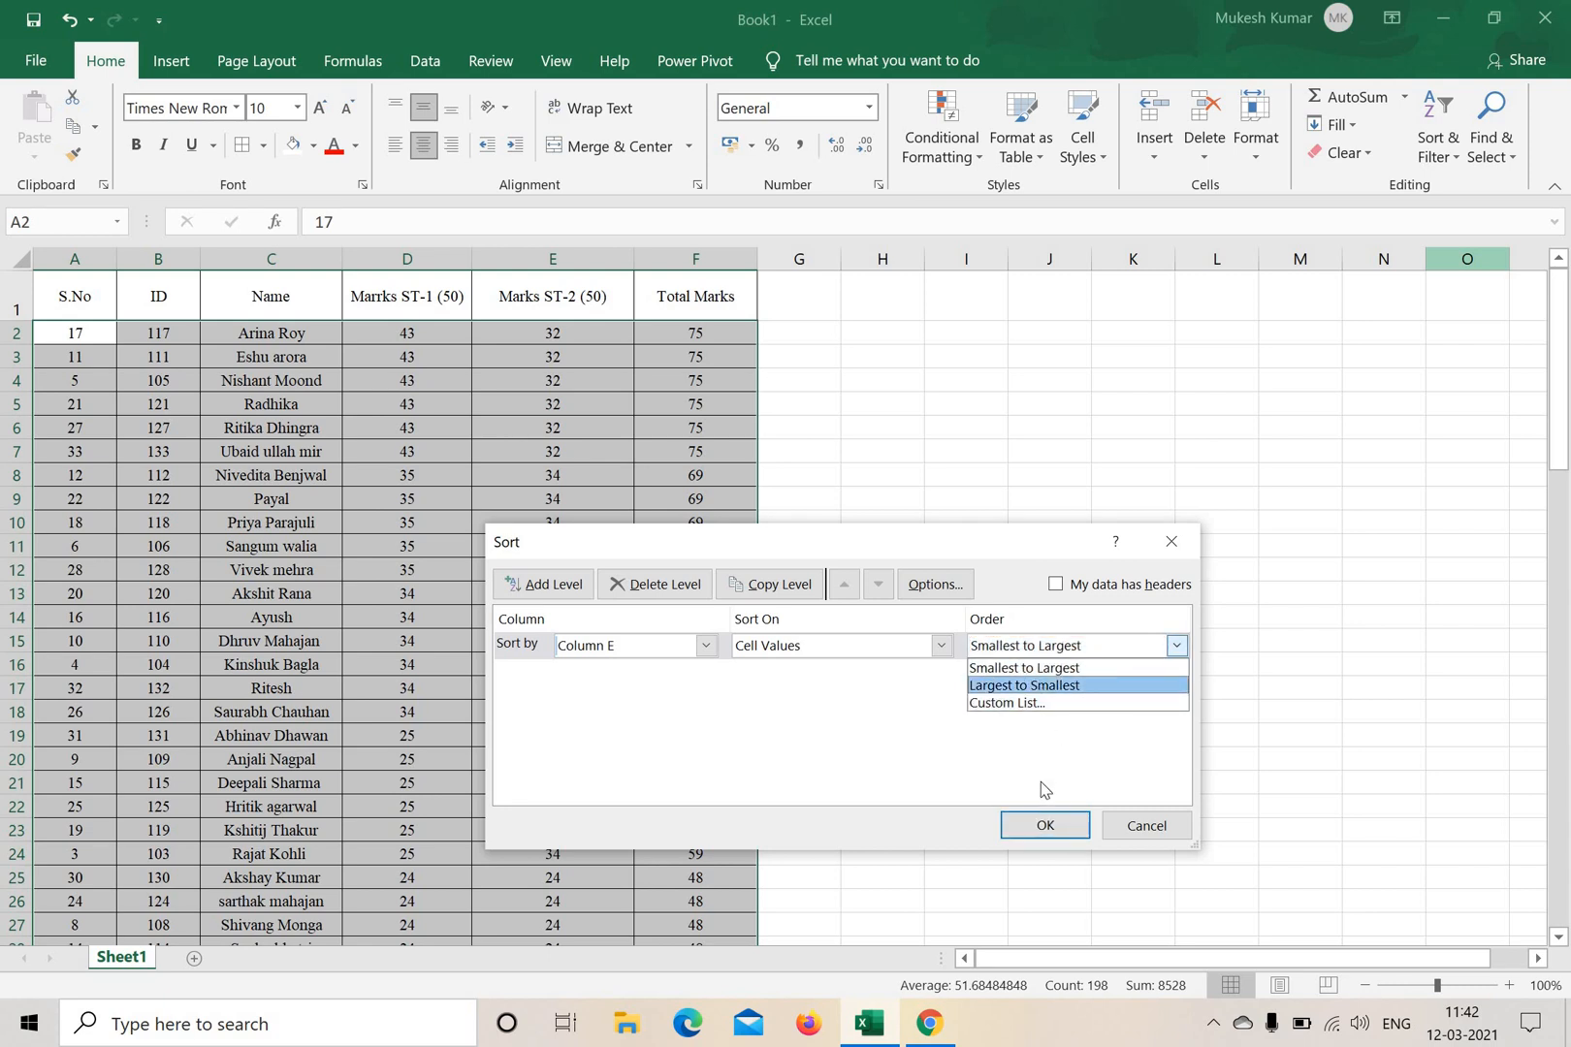
pyautogui.click(1043, 825)
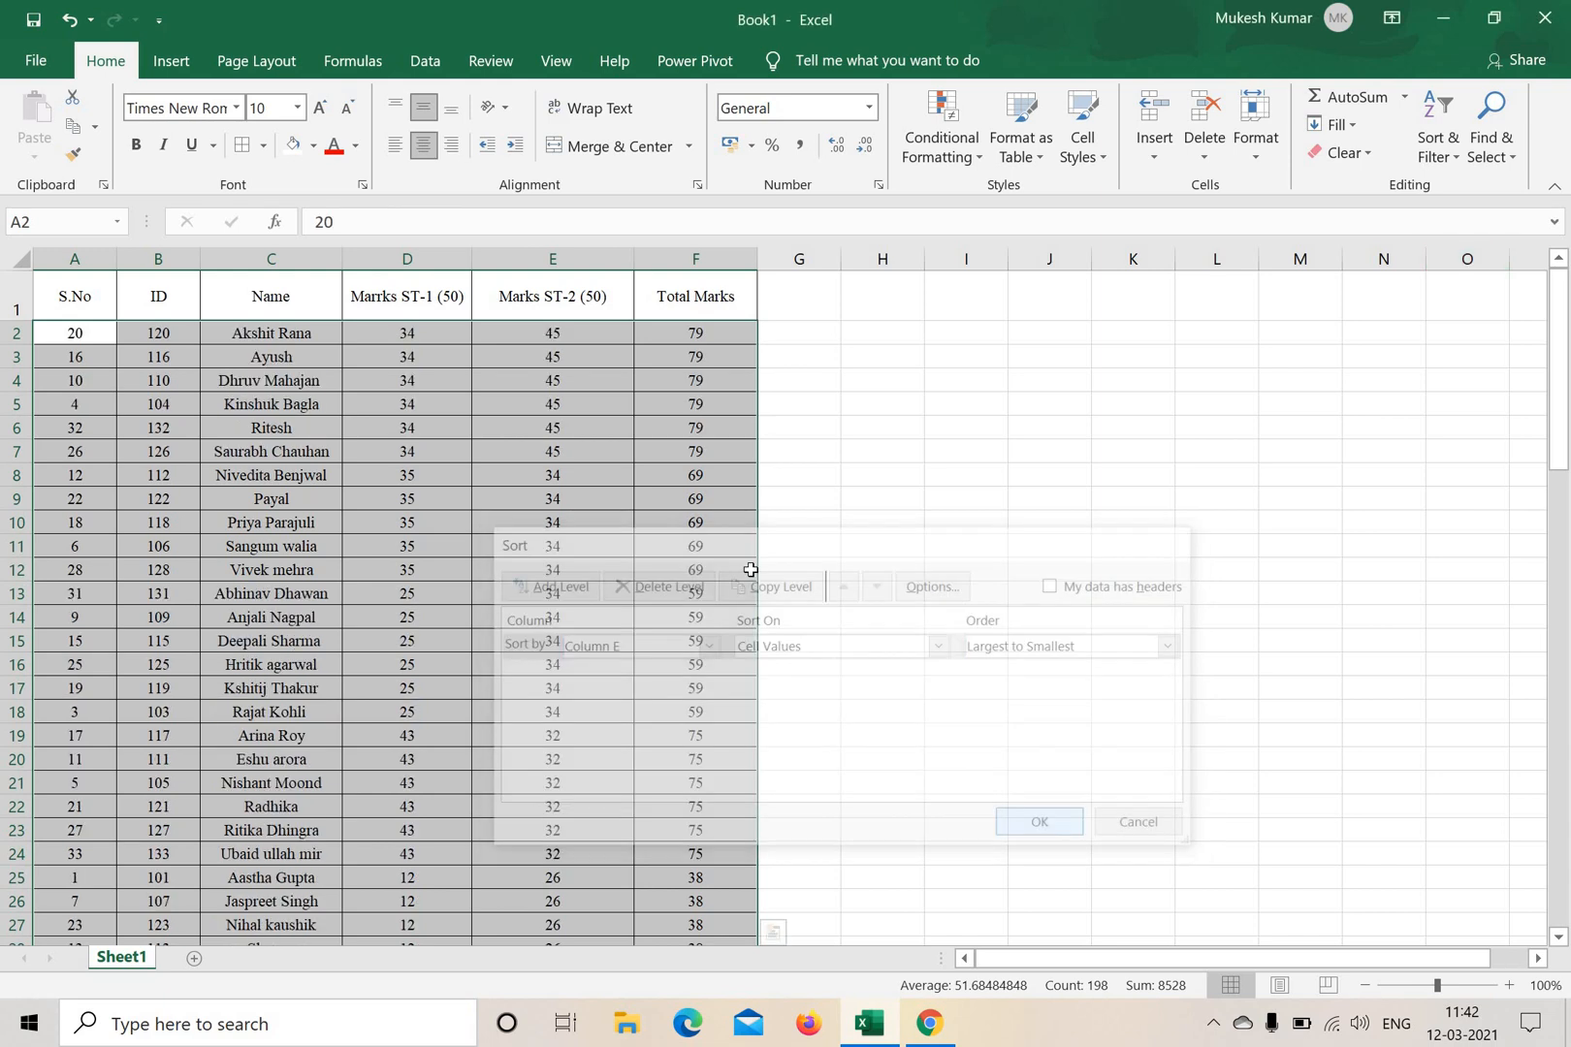
# Examine the highest ST-2 marks in E2:E7, the first record's total and name, and the column headers.
pyautogui.click(590, 357)
pyautogui.moveTo(586, 333); pyautogui.dragTo(586, 461)
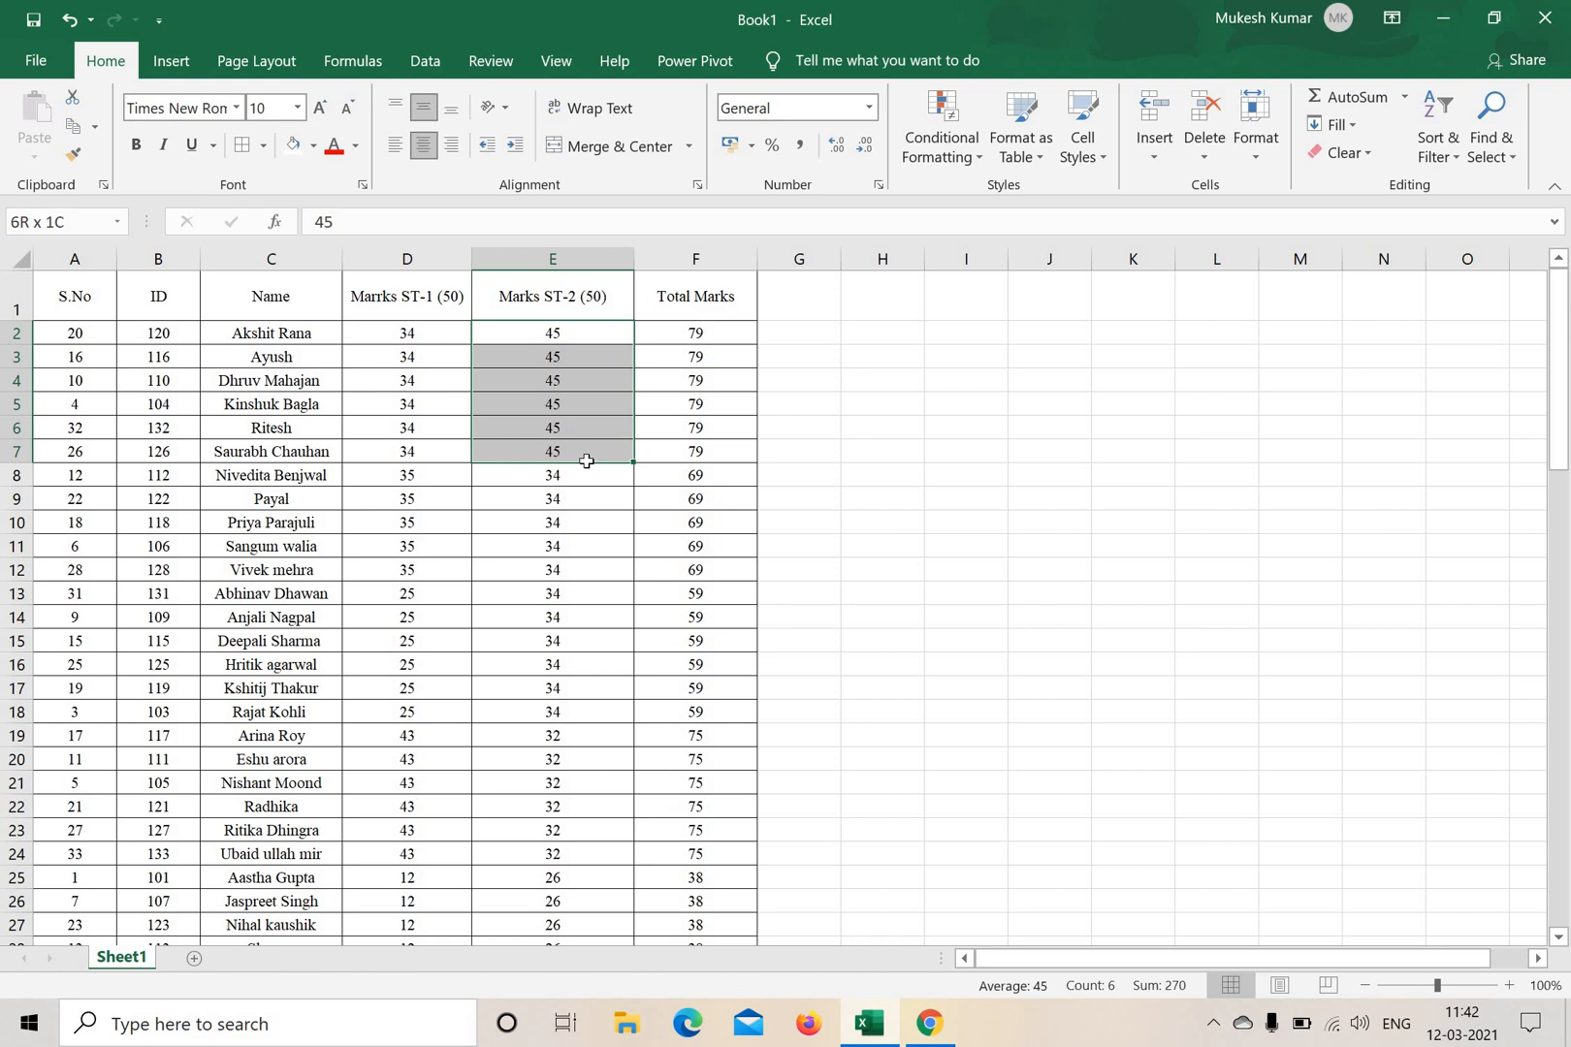
pyautogui.moveTo(586, 460); pyautogui.dragTo(587, 448)
pyautogui.click(698, 332)
pyautogui.click(320, 338)
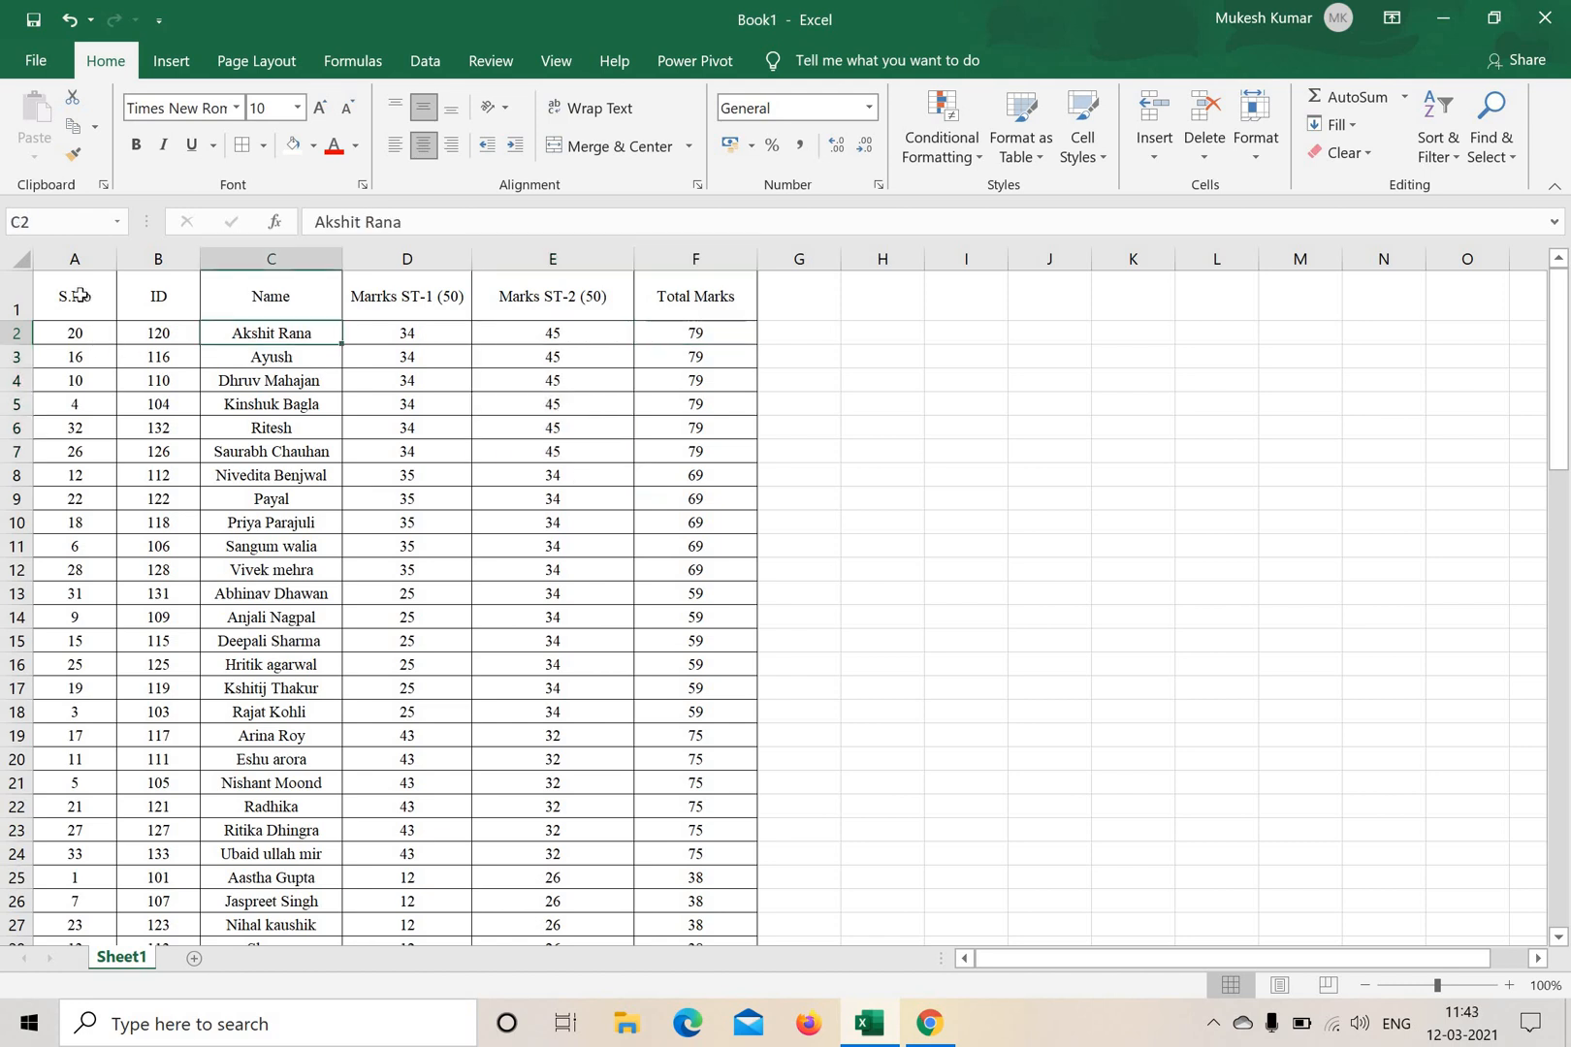
pyautogui.moveTo(75, 298); pyautogui.dragTo(434, 303)
pyautogui.click(407, 523)
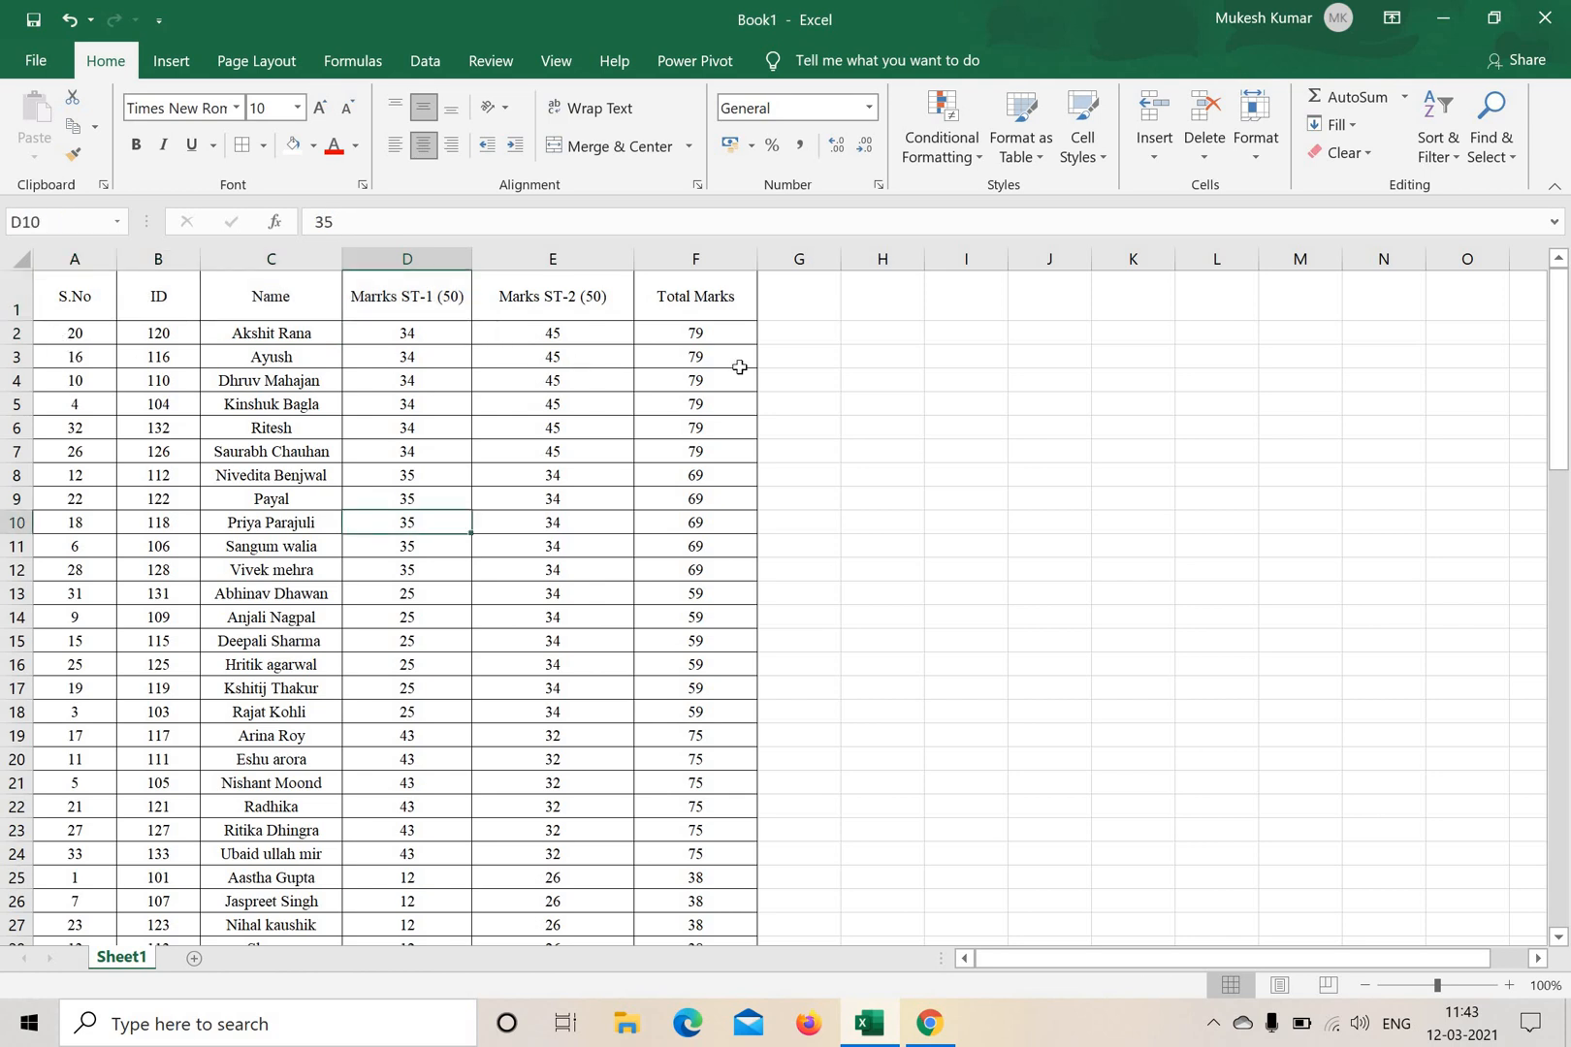
# Custom-sort the student records in A2:F34 by Column A (S.No) on cell values, smallest to largest.
pyautogui.moveTo(75, 333); pyautogui.dragTo(730, 900)
pyautogui.scroll(3, 77, 496)
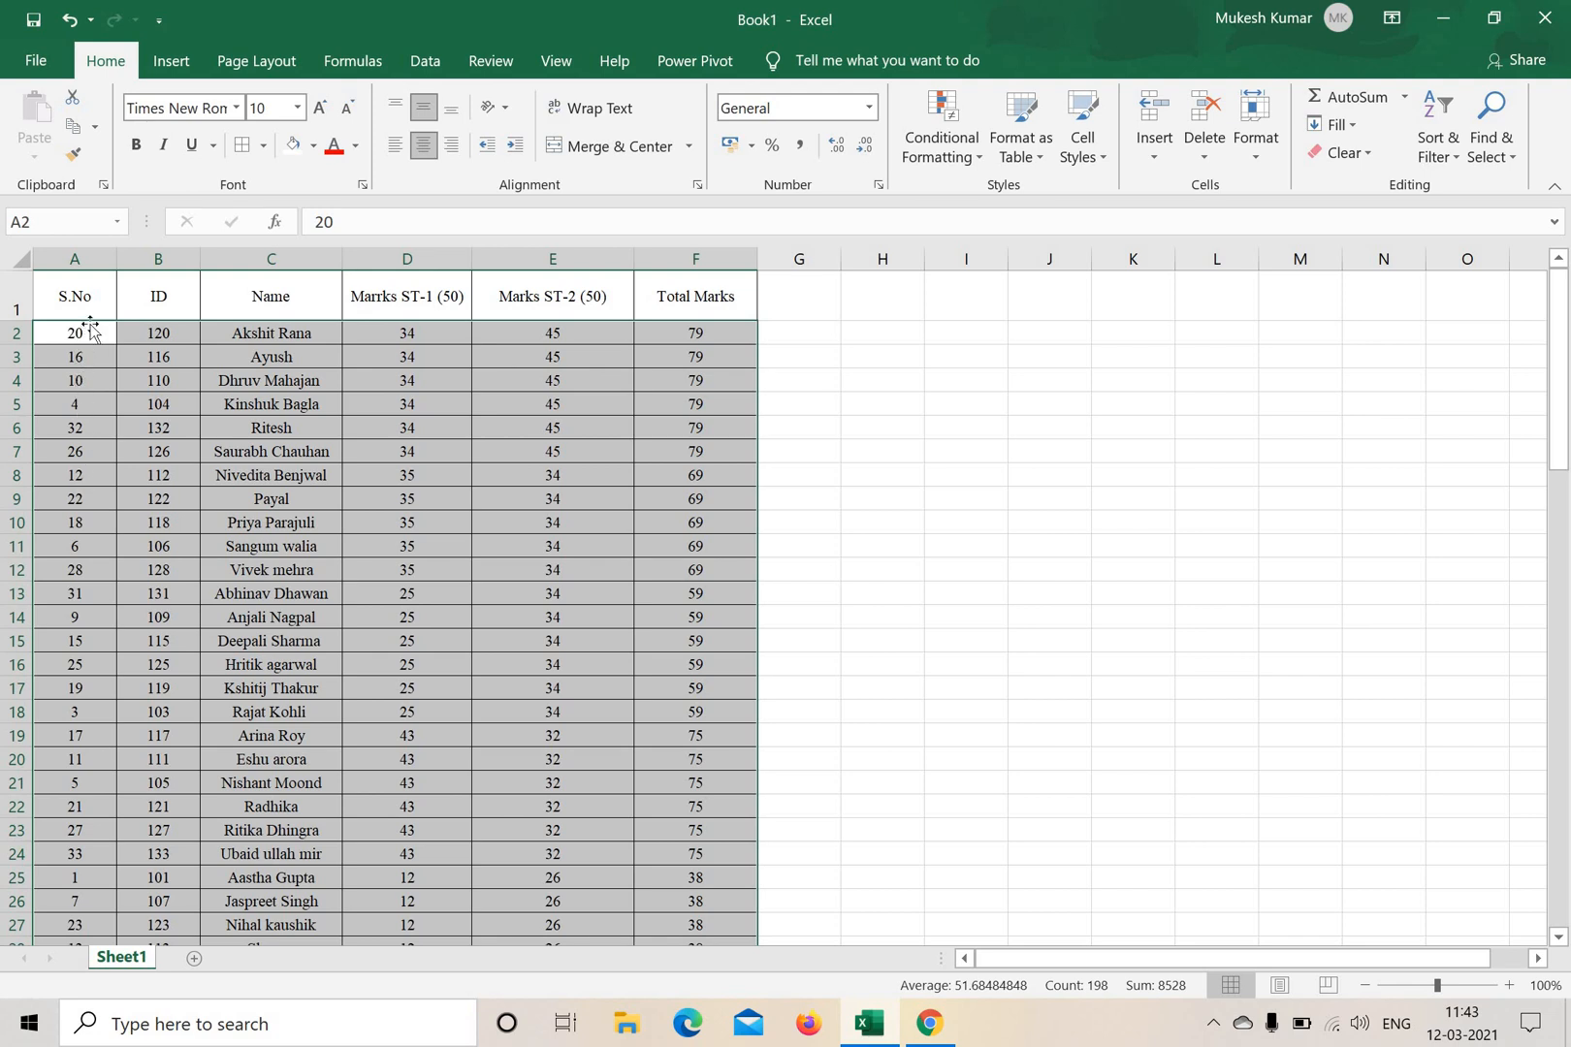
pyautogui.click(1437, 145)
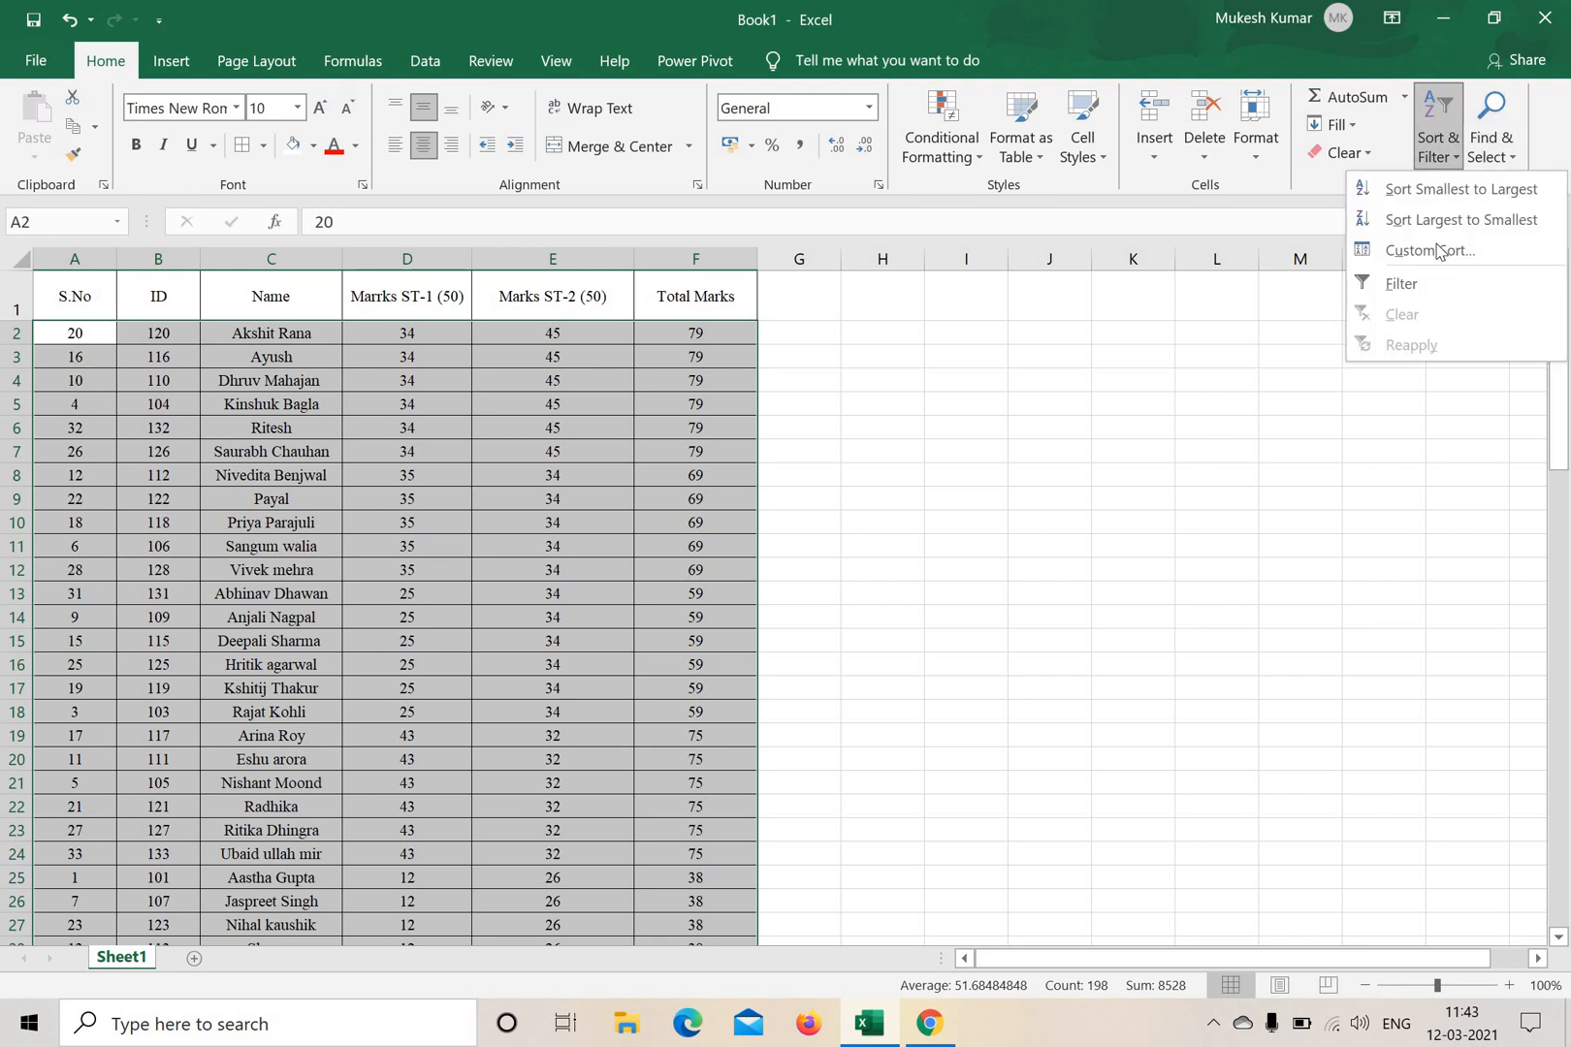
pyautogui.press('Return')
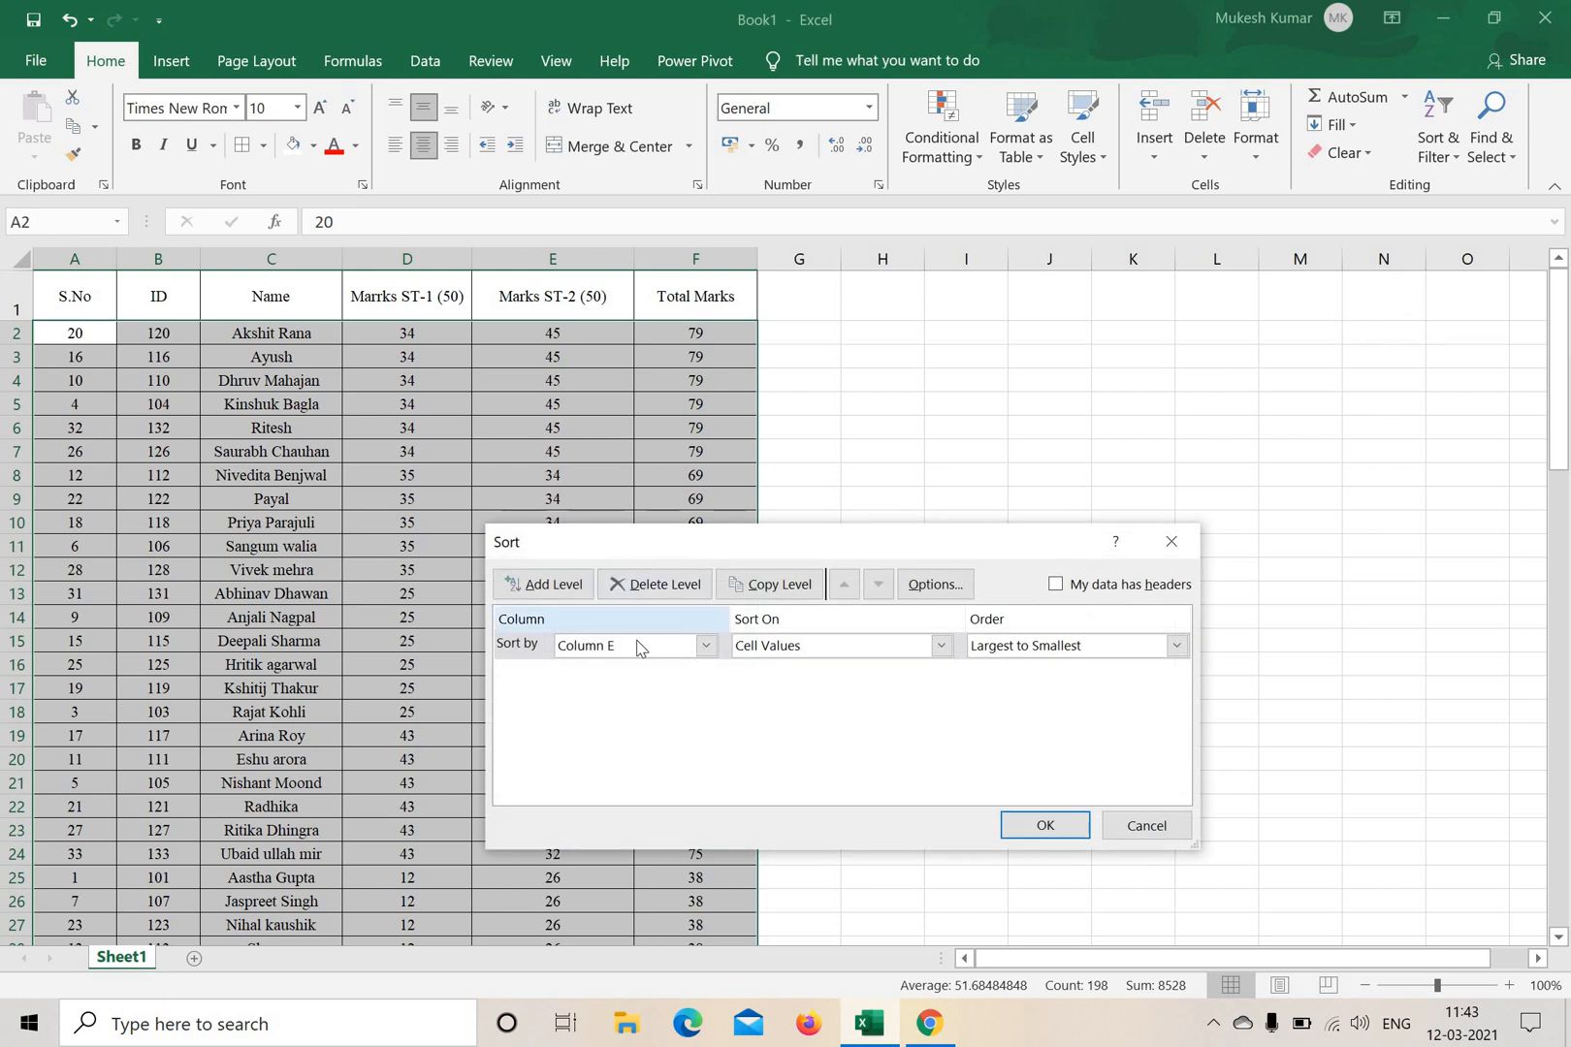
pyautogui.click(638, 644)
pyautogui.click(601, 669)
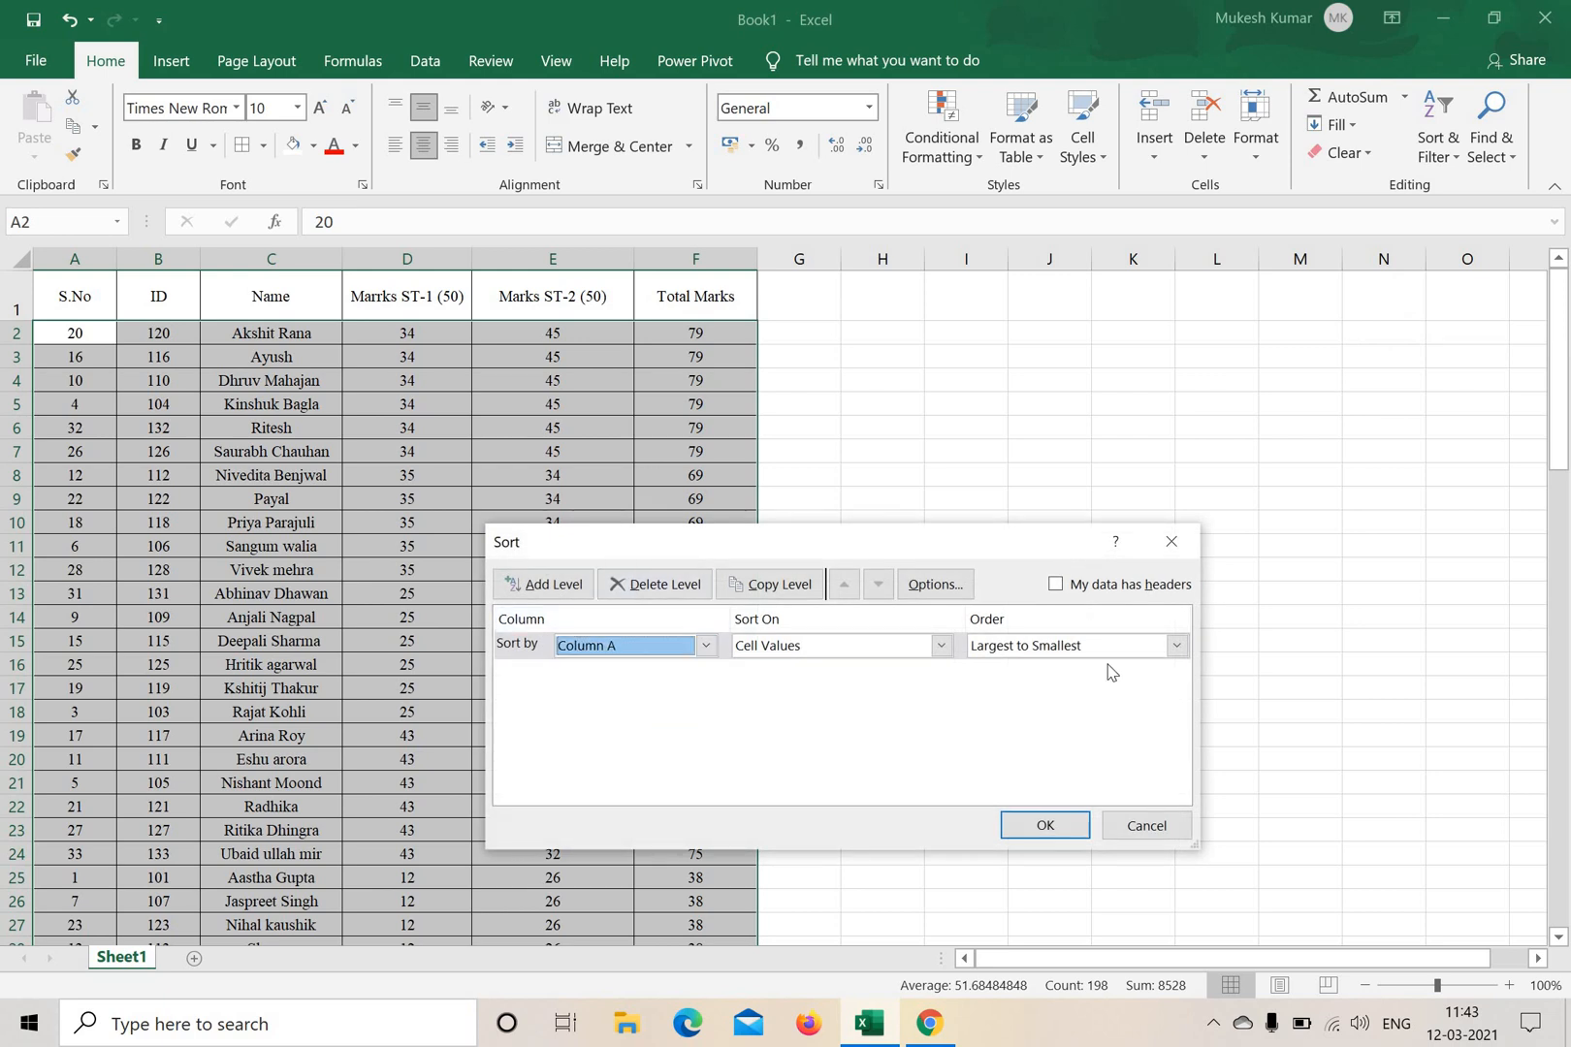
pyautogui.click(1076, 650)
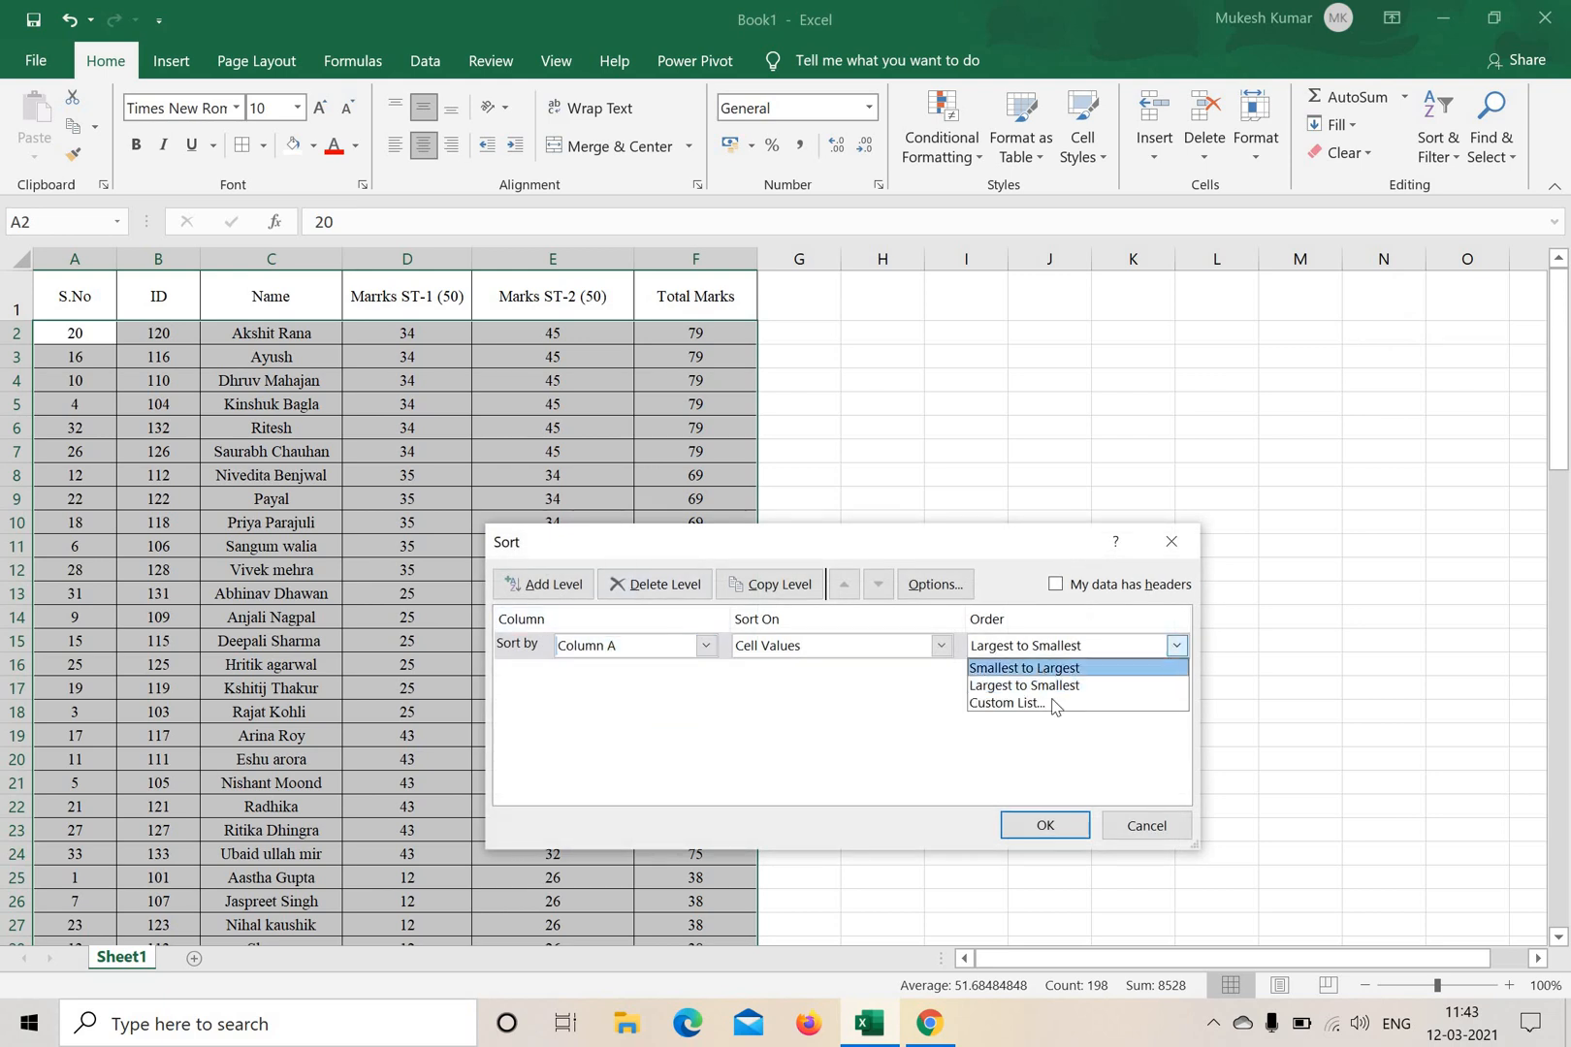
pyautogui.click(1047, 667)
pyautogui.click(1044, 825)
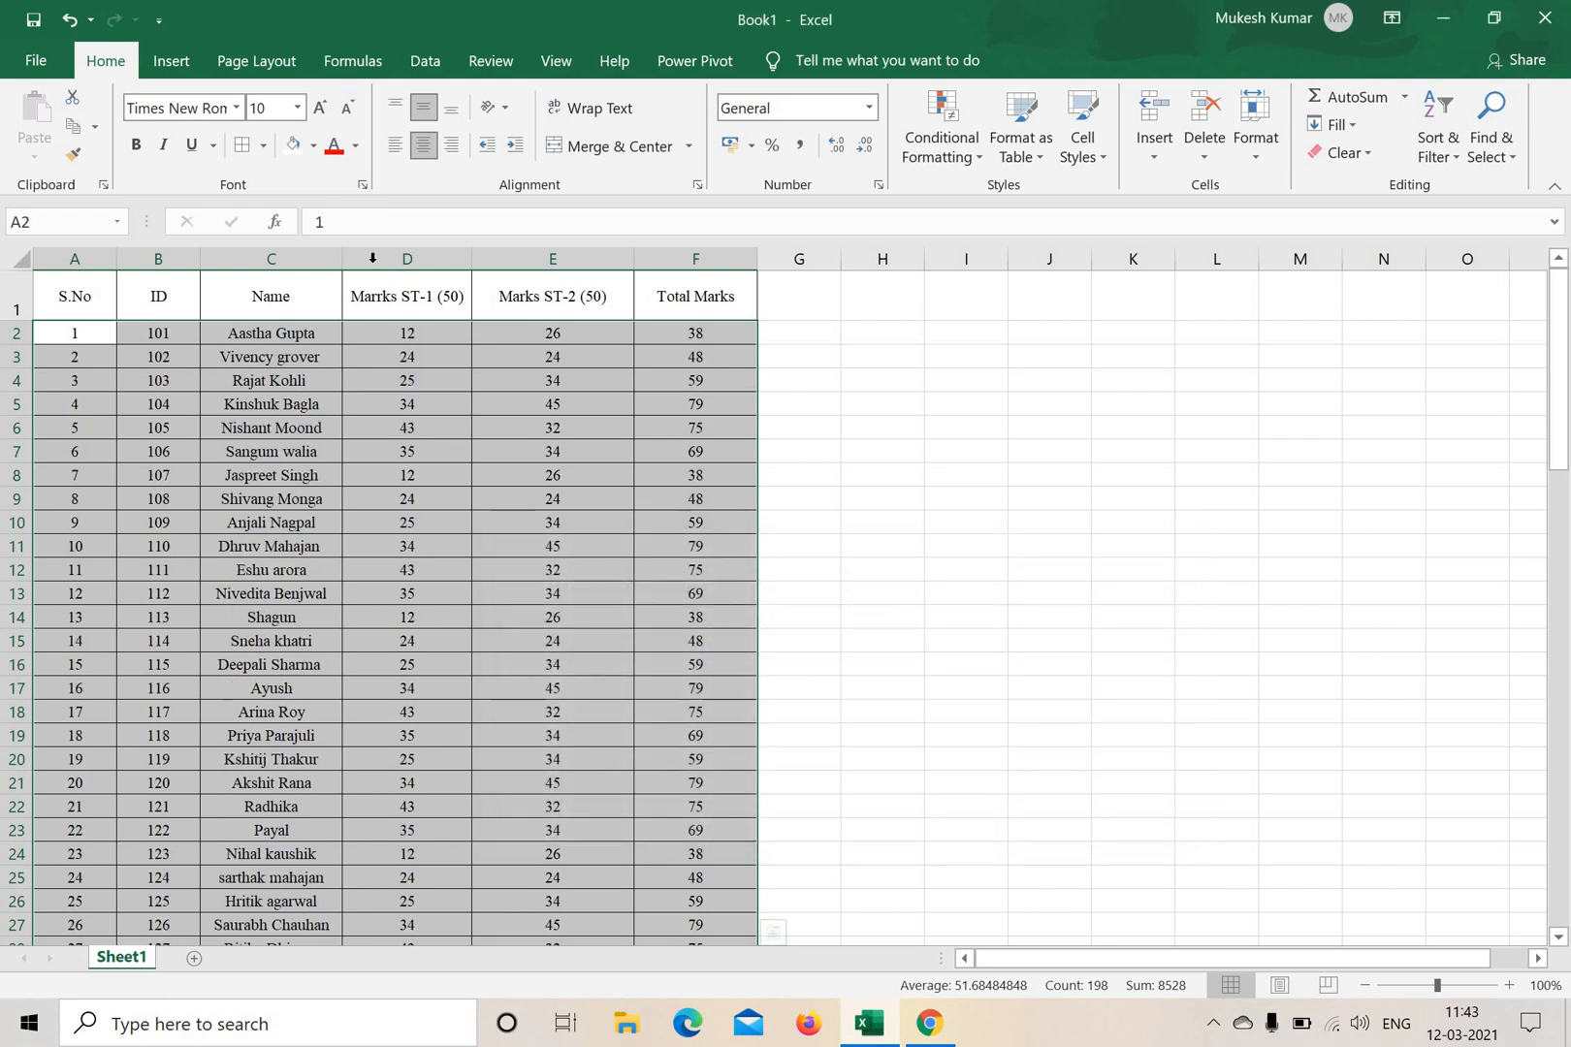
# Check the serial number order in column A from A2 down to the last record.
pyautogui.click(1132, 617)
pyautogui.moveTo(68, 332); pyautogui.dragTo(78, 713)
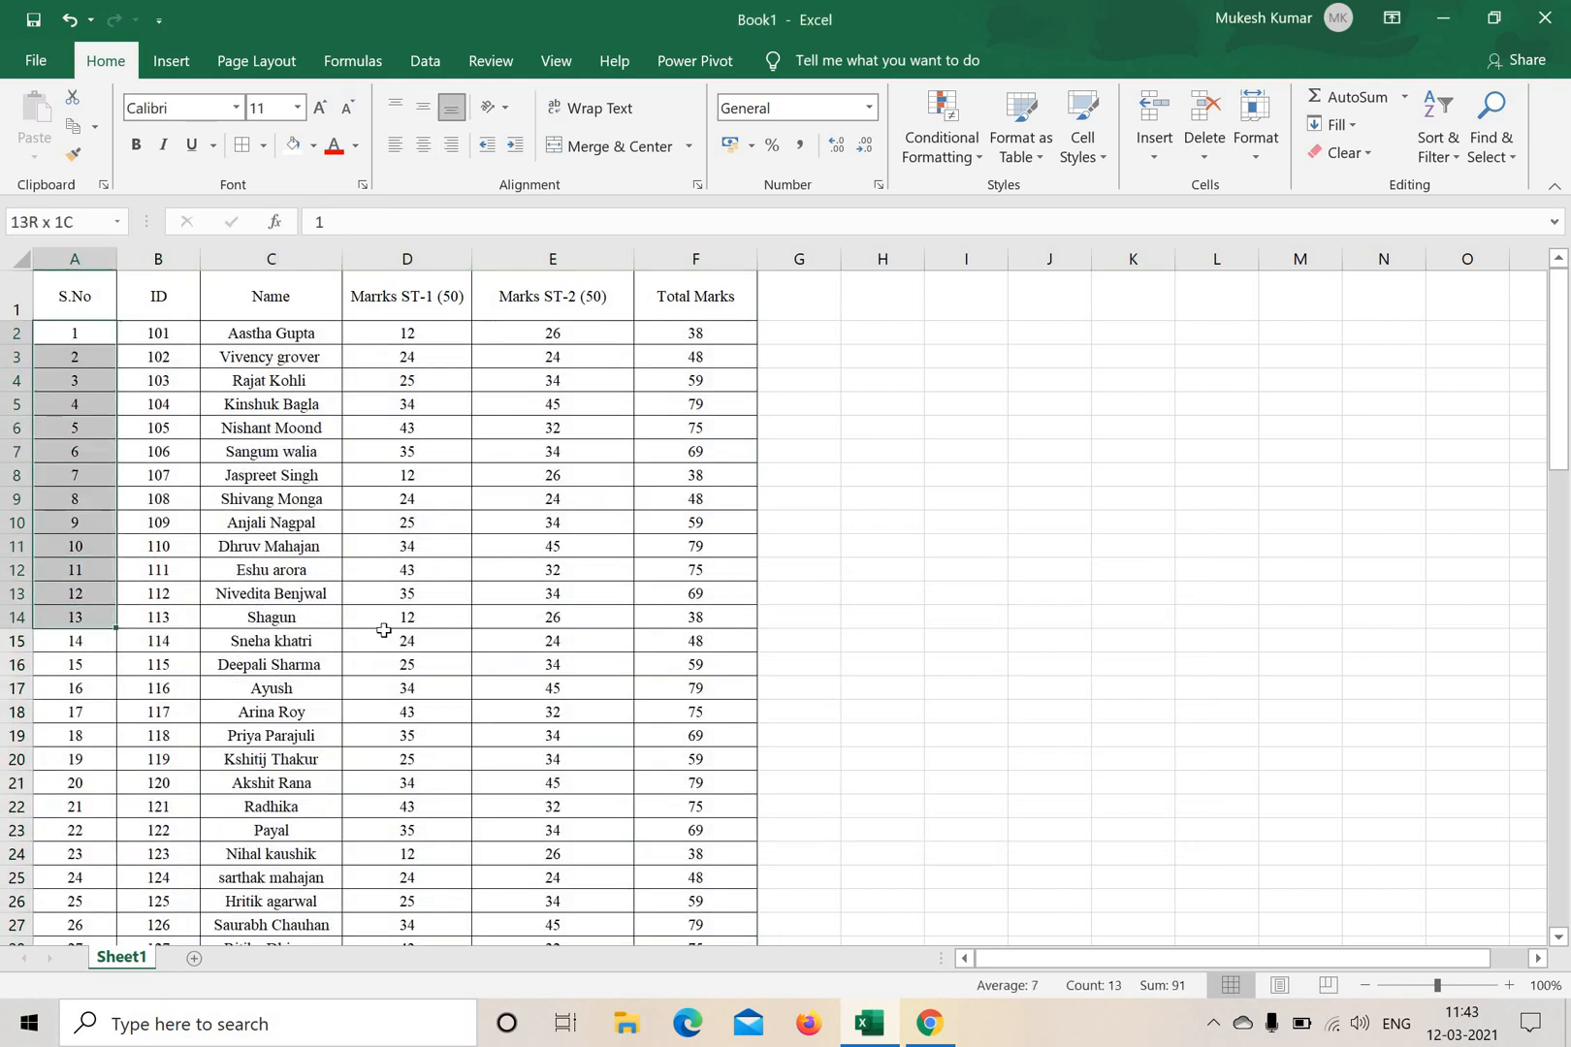
pyautogui.scroll(-5, 701, 687)
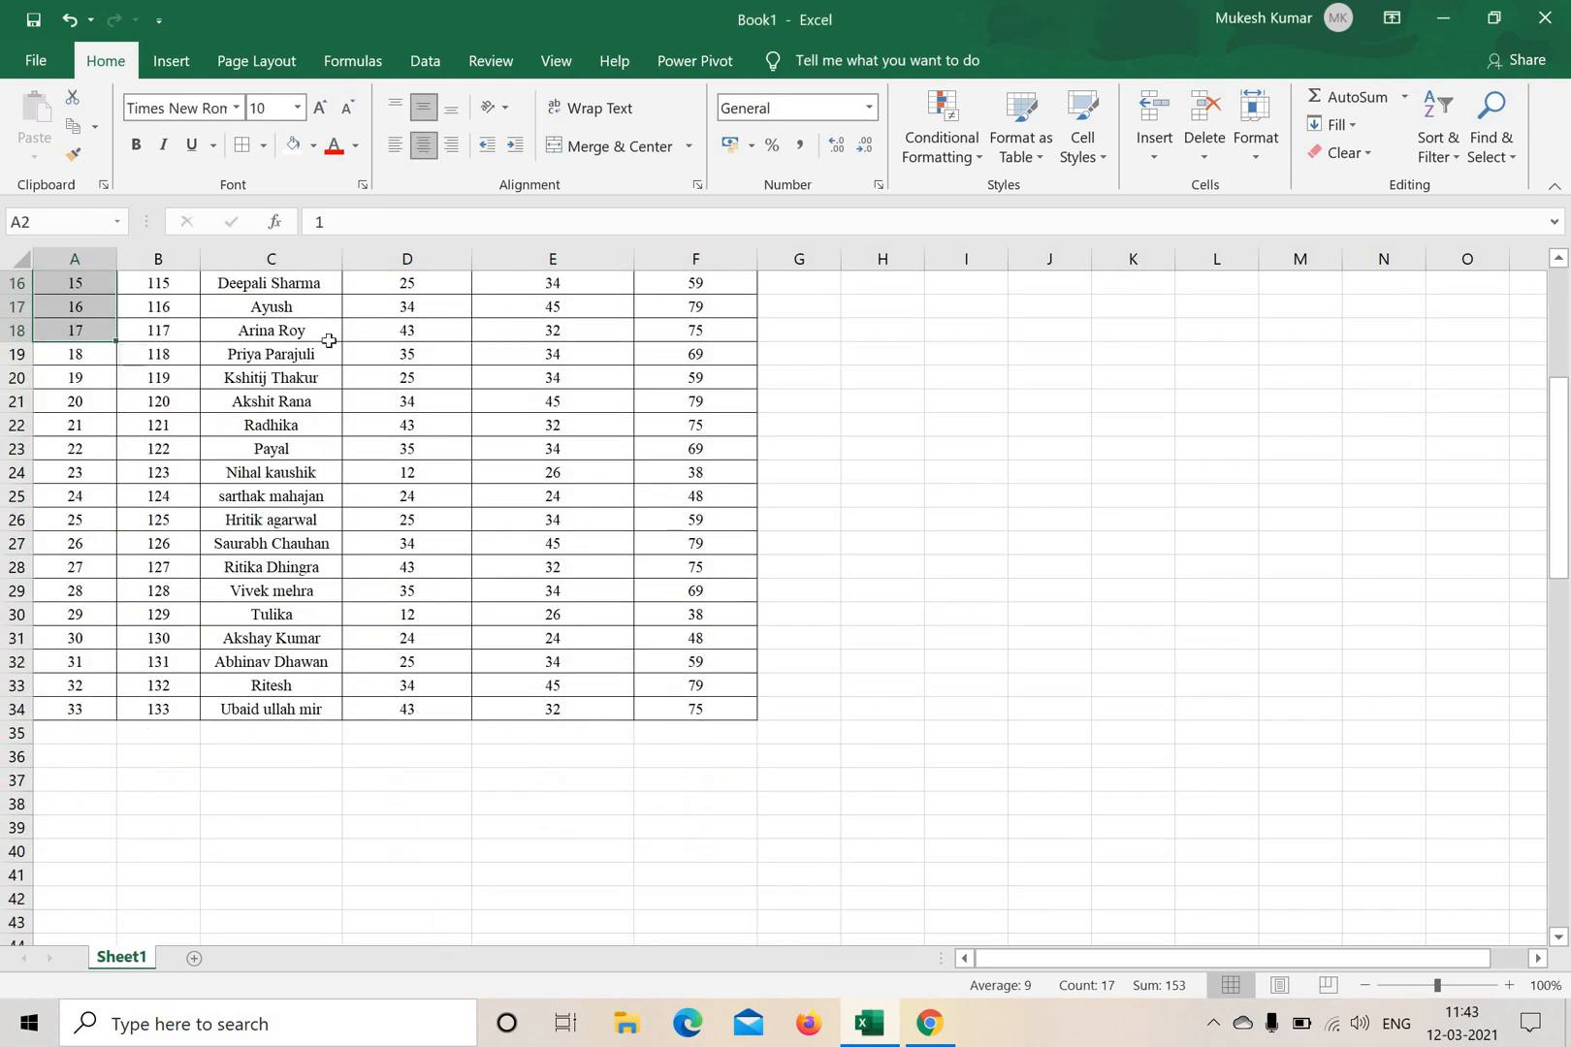
pyautogui.moveTo(695, 709); pyautogui.dragTo(212, 304)
pyautogui.click(983, 488)
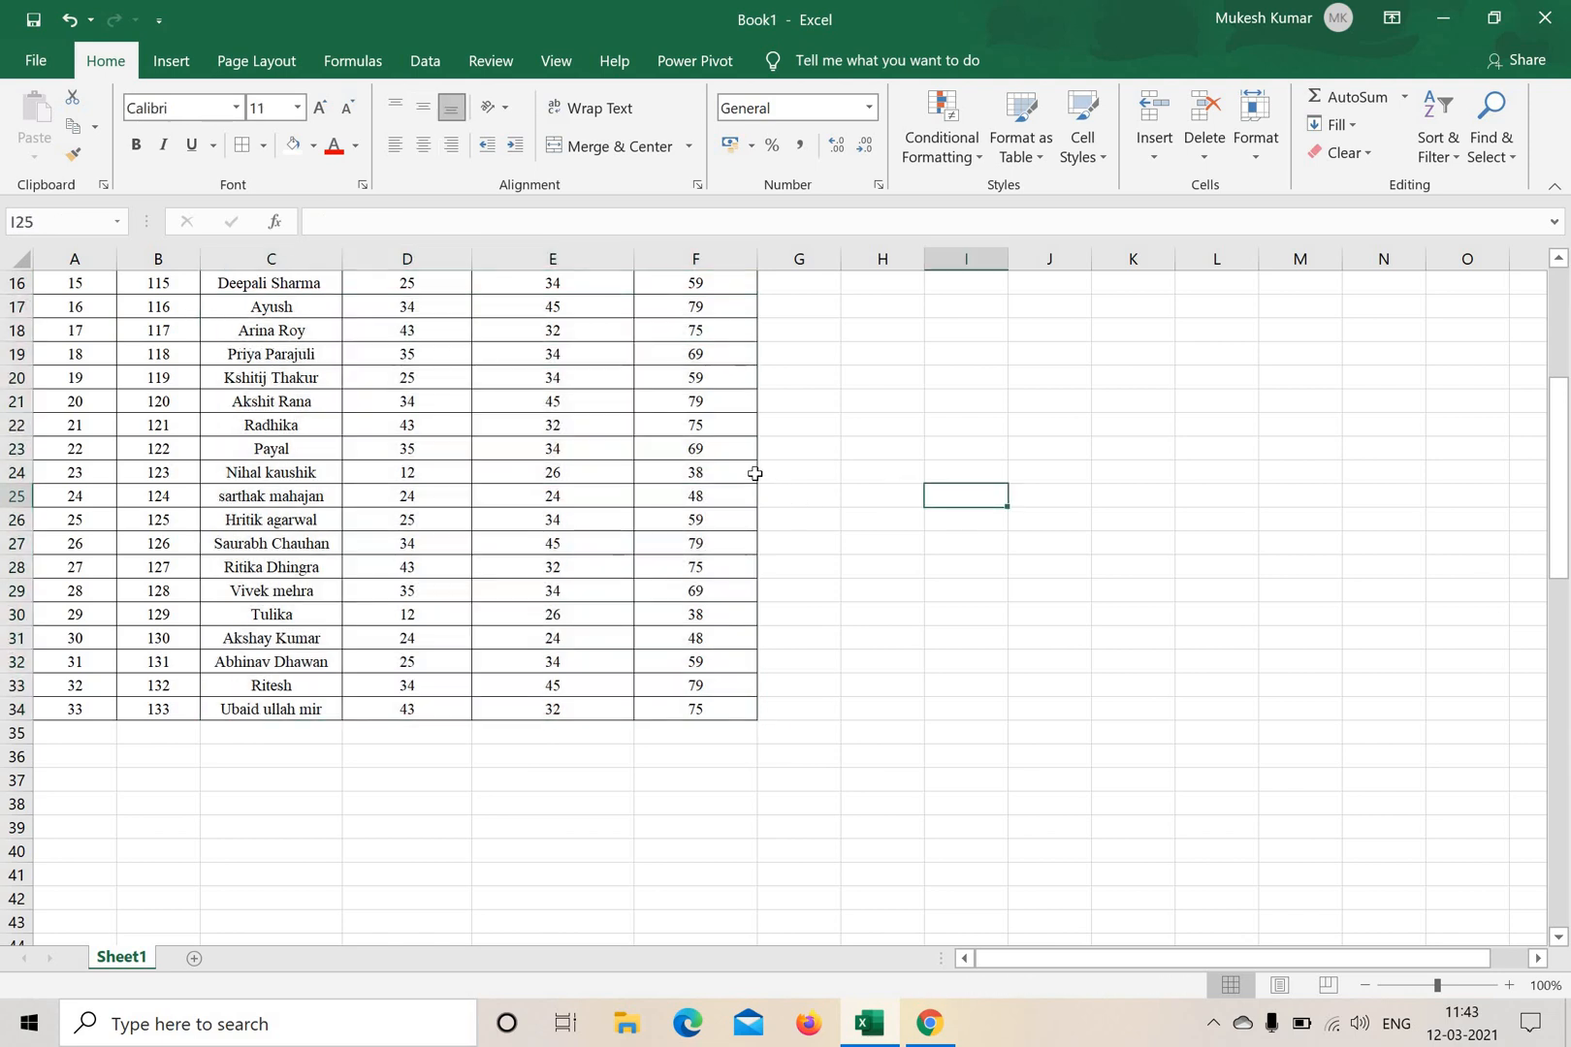
pyautogui.scroll(5, 701, 406)
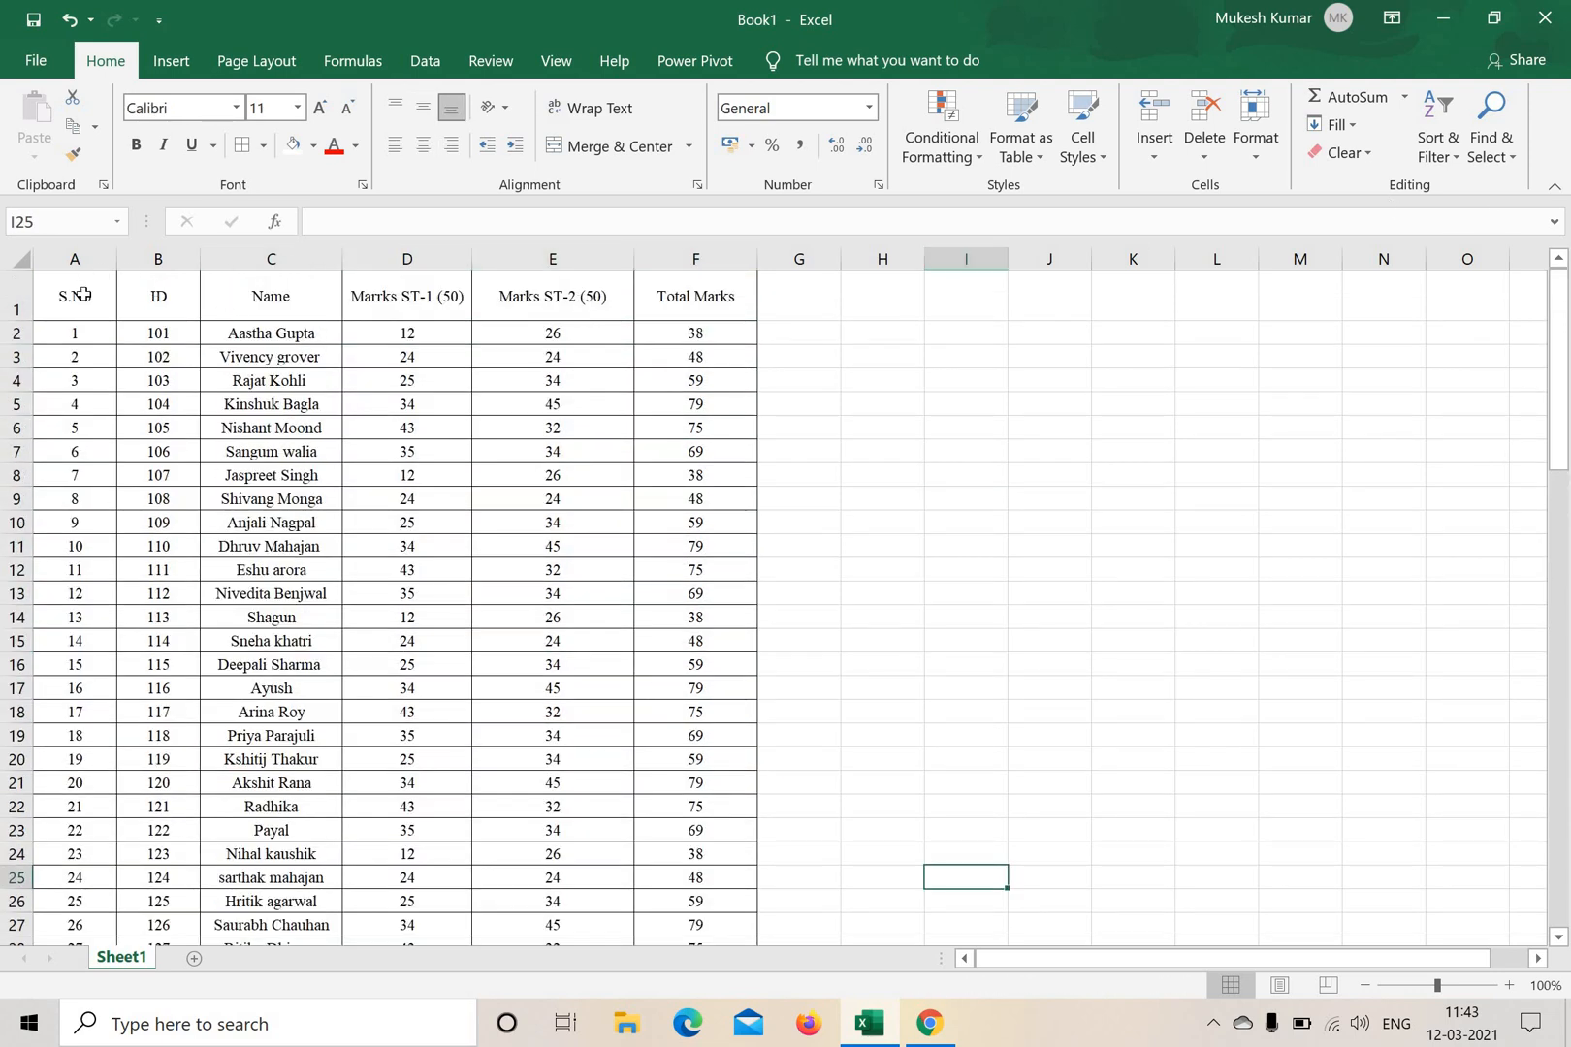
# Add filters to the header row A1:F1 of the student marks table.
pyautogui.moveTo(59, 295); pyautogui.dragTo(726, 311)
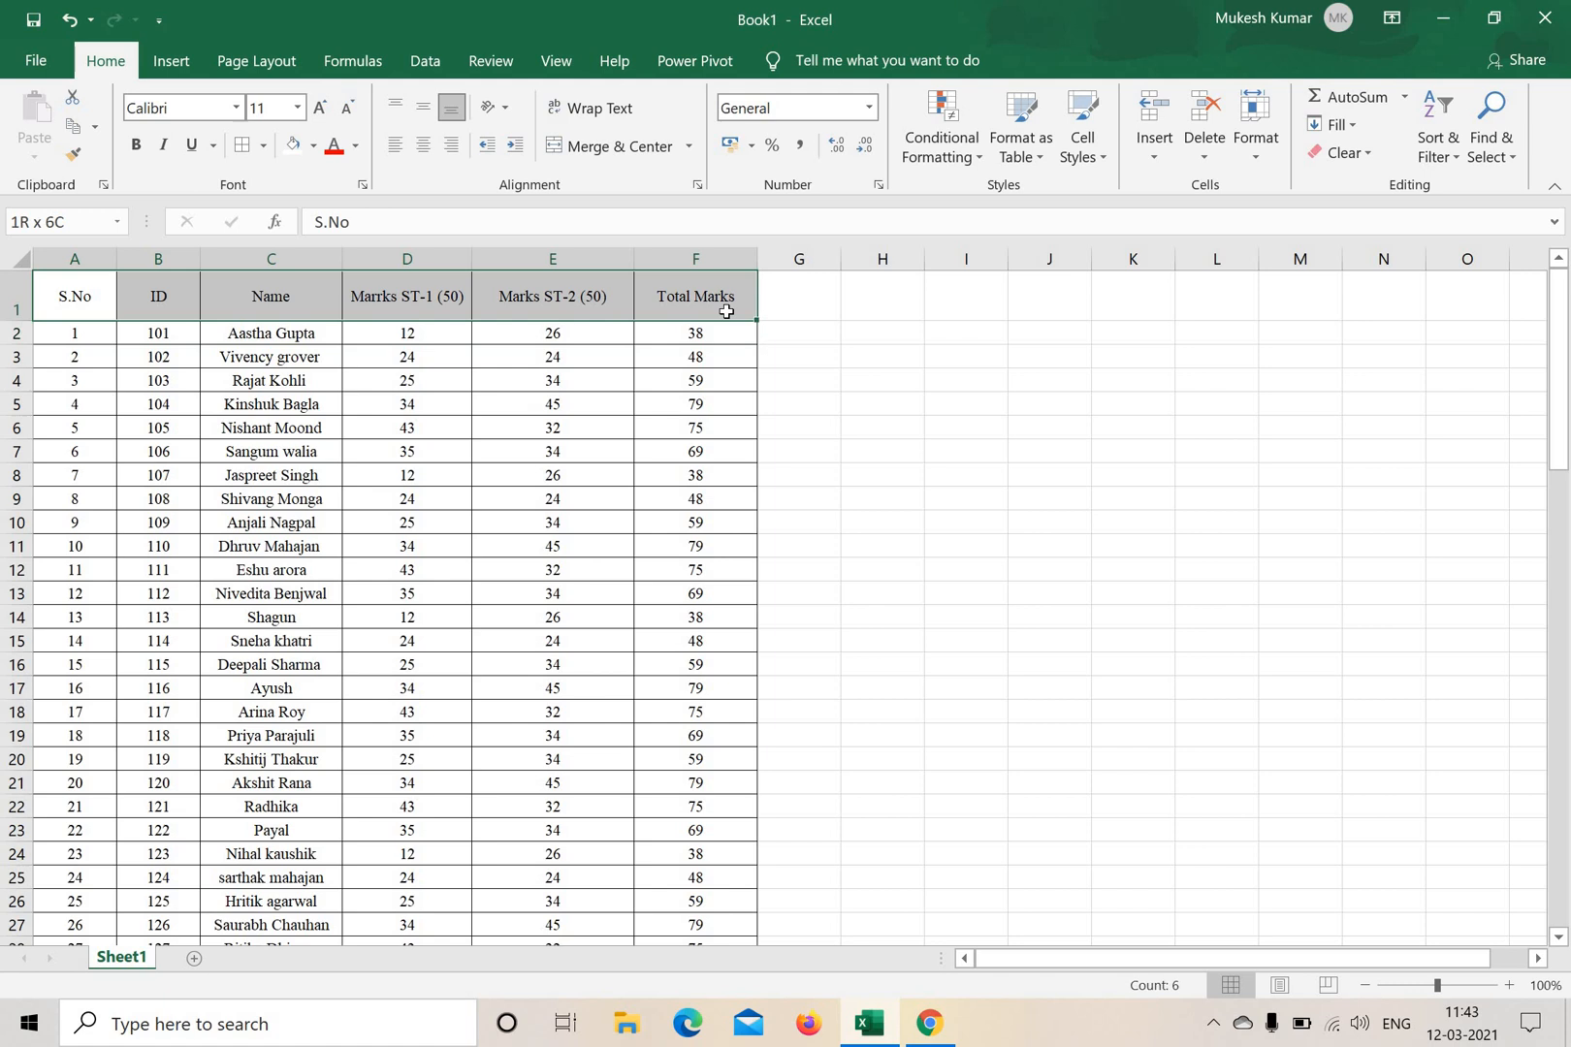
pyautogui.click(1444, 153)
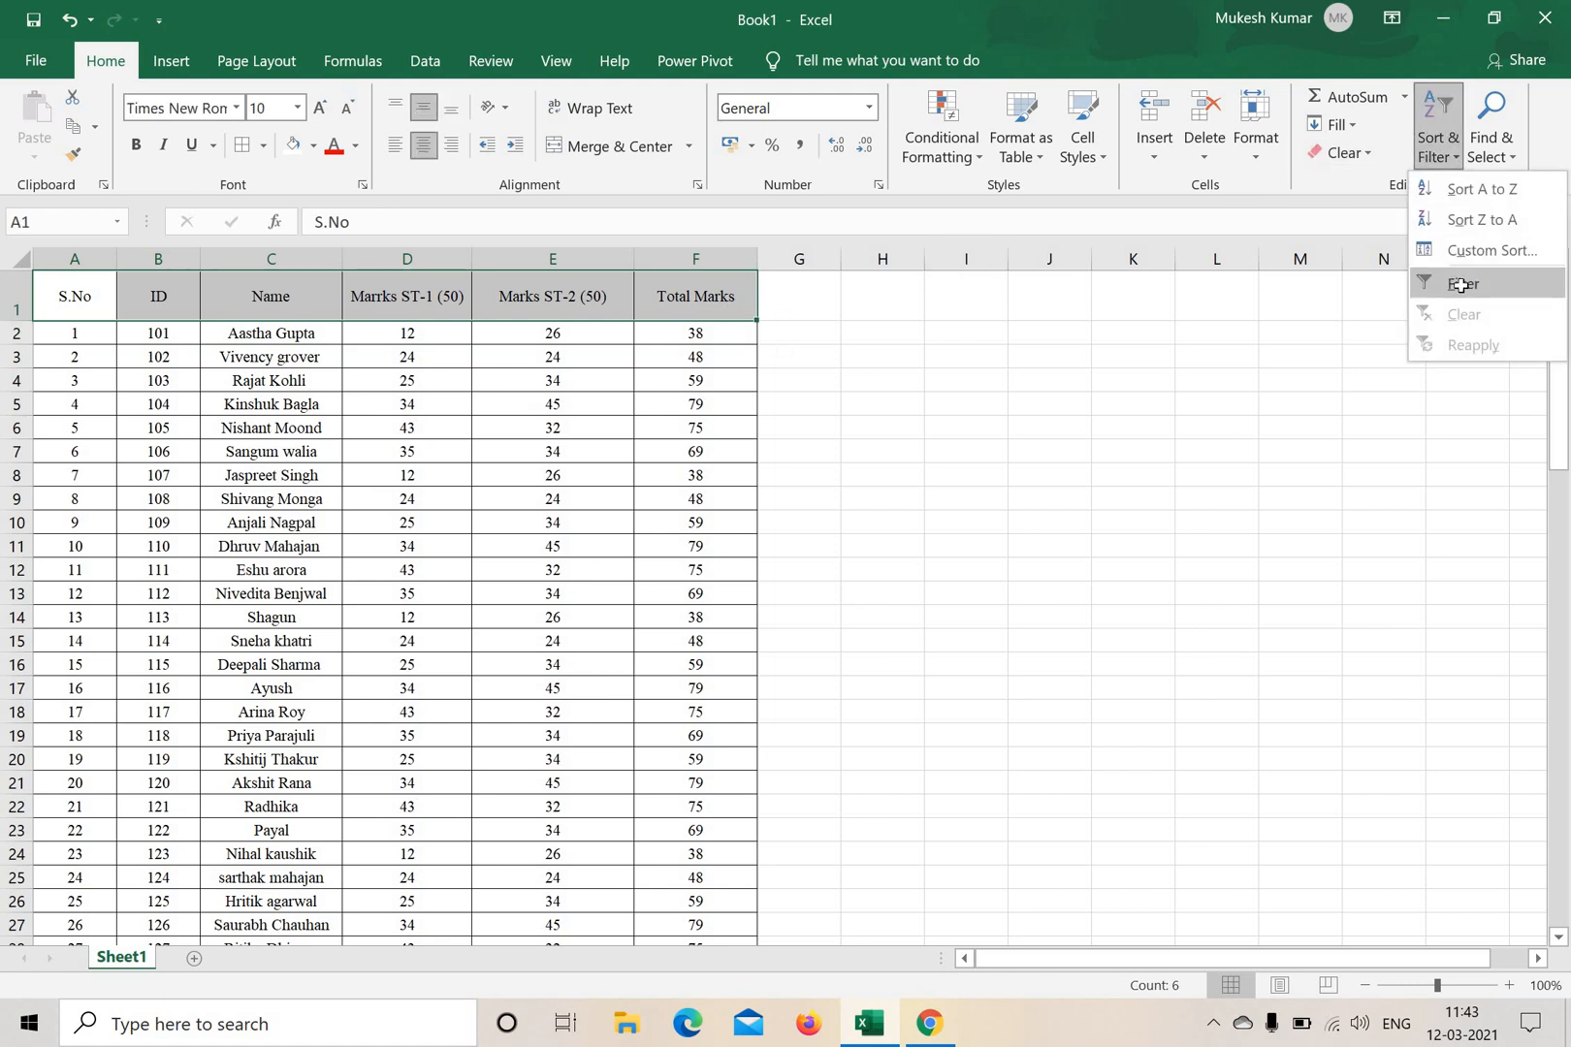
pyautogui.click(1461, 285)
pyautogui.click(1097, 453)
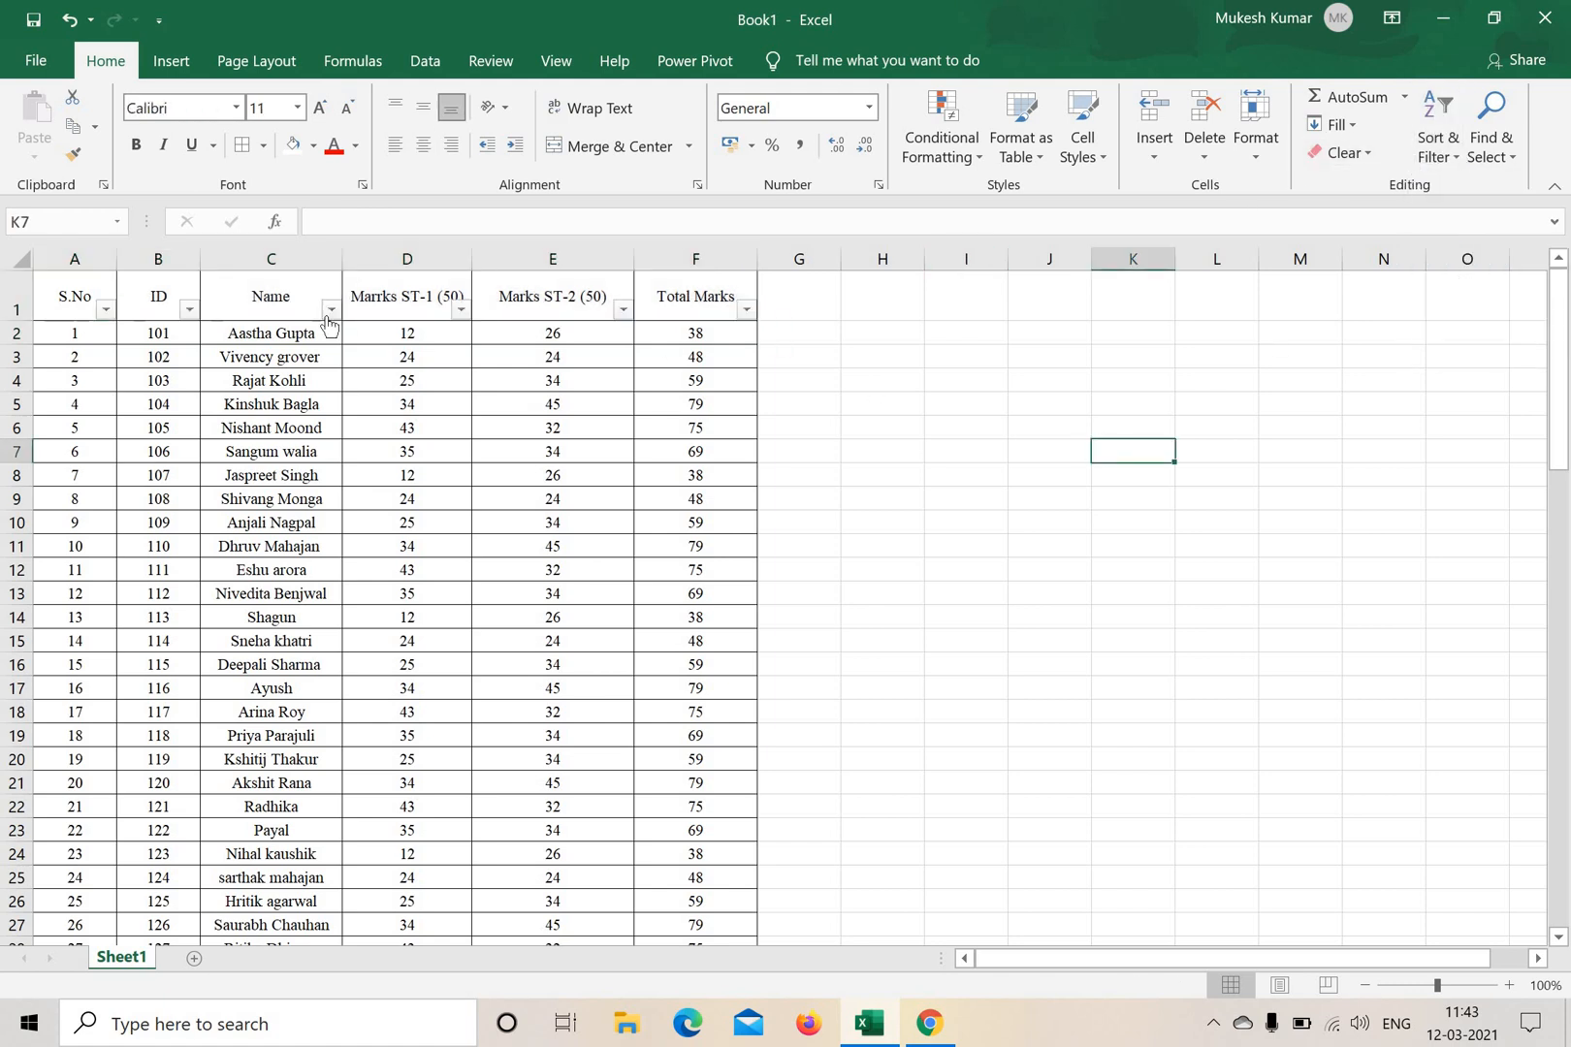
# Filter the Name column to show only the student with serial number 25, and select that record across A26:F26.
pyautogui.click(331, 309)
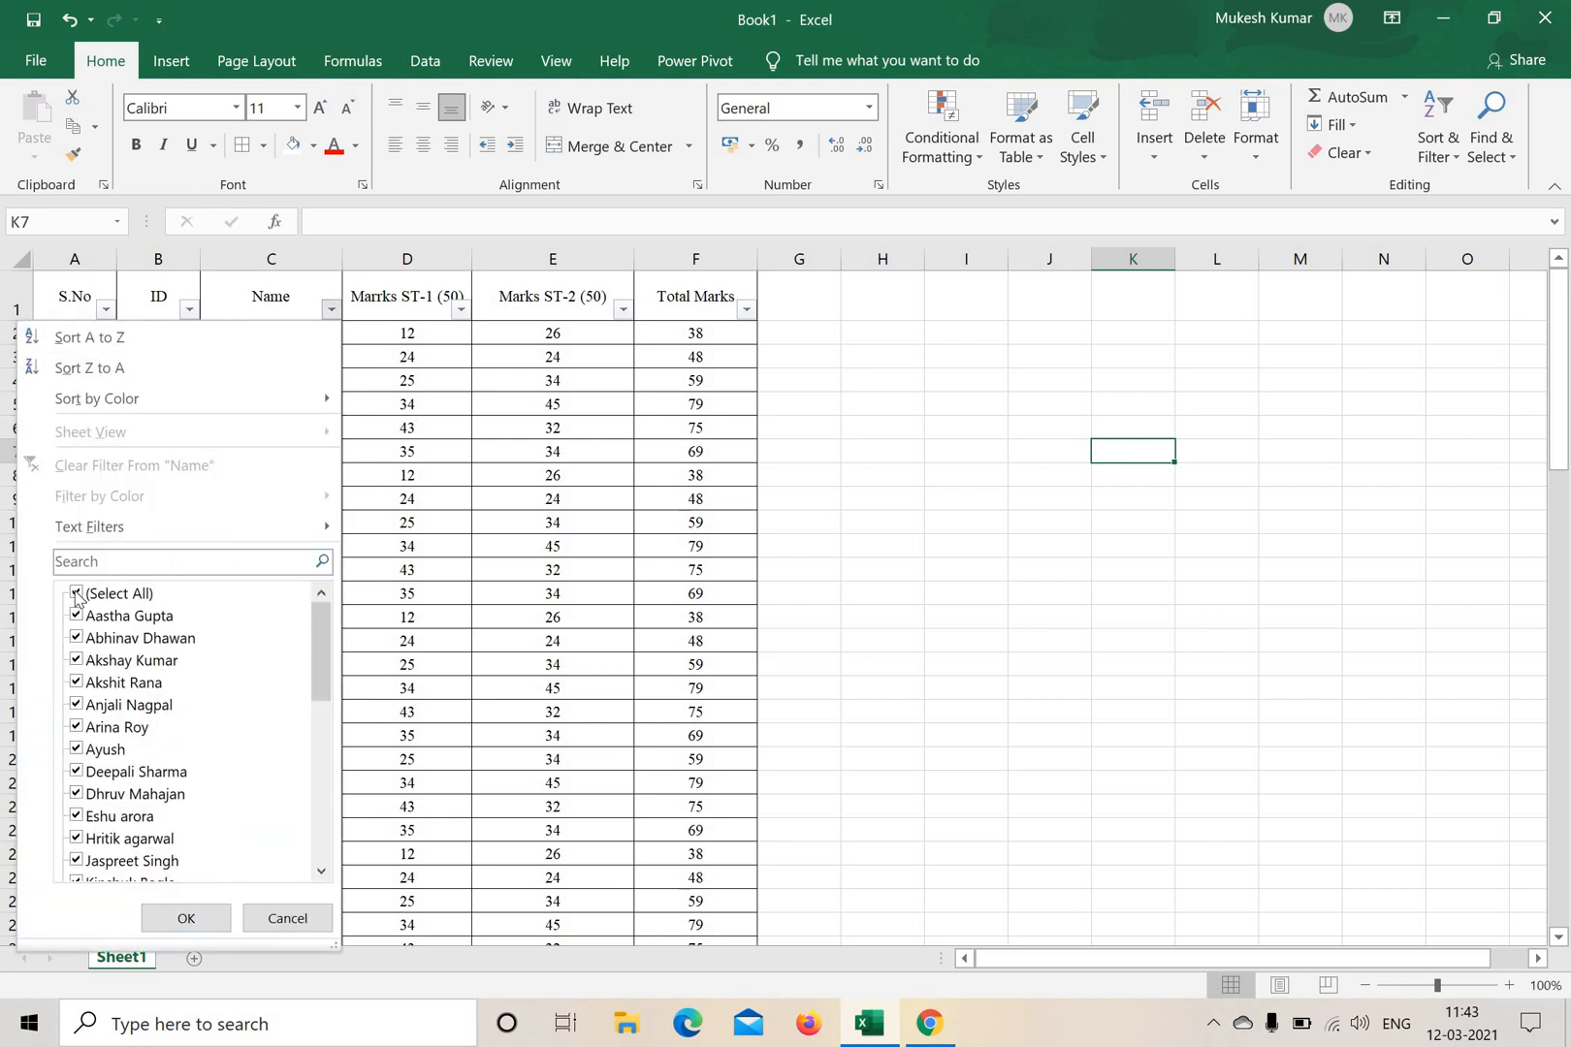
pyautogui.click(88, 562)
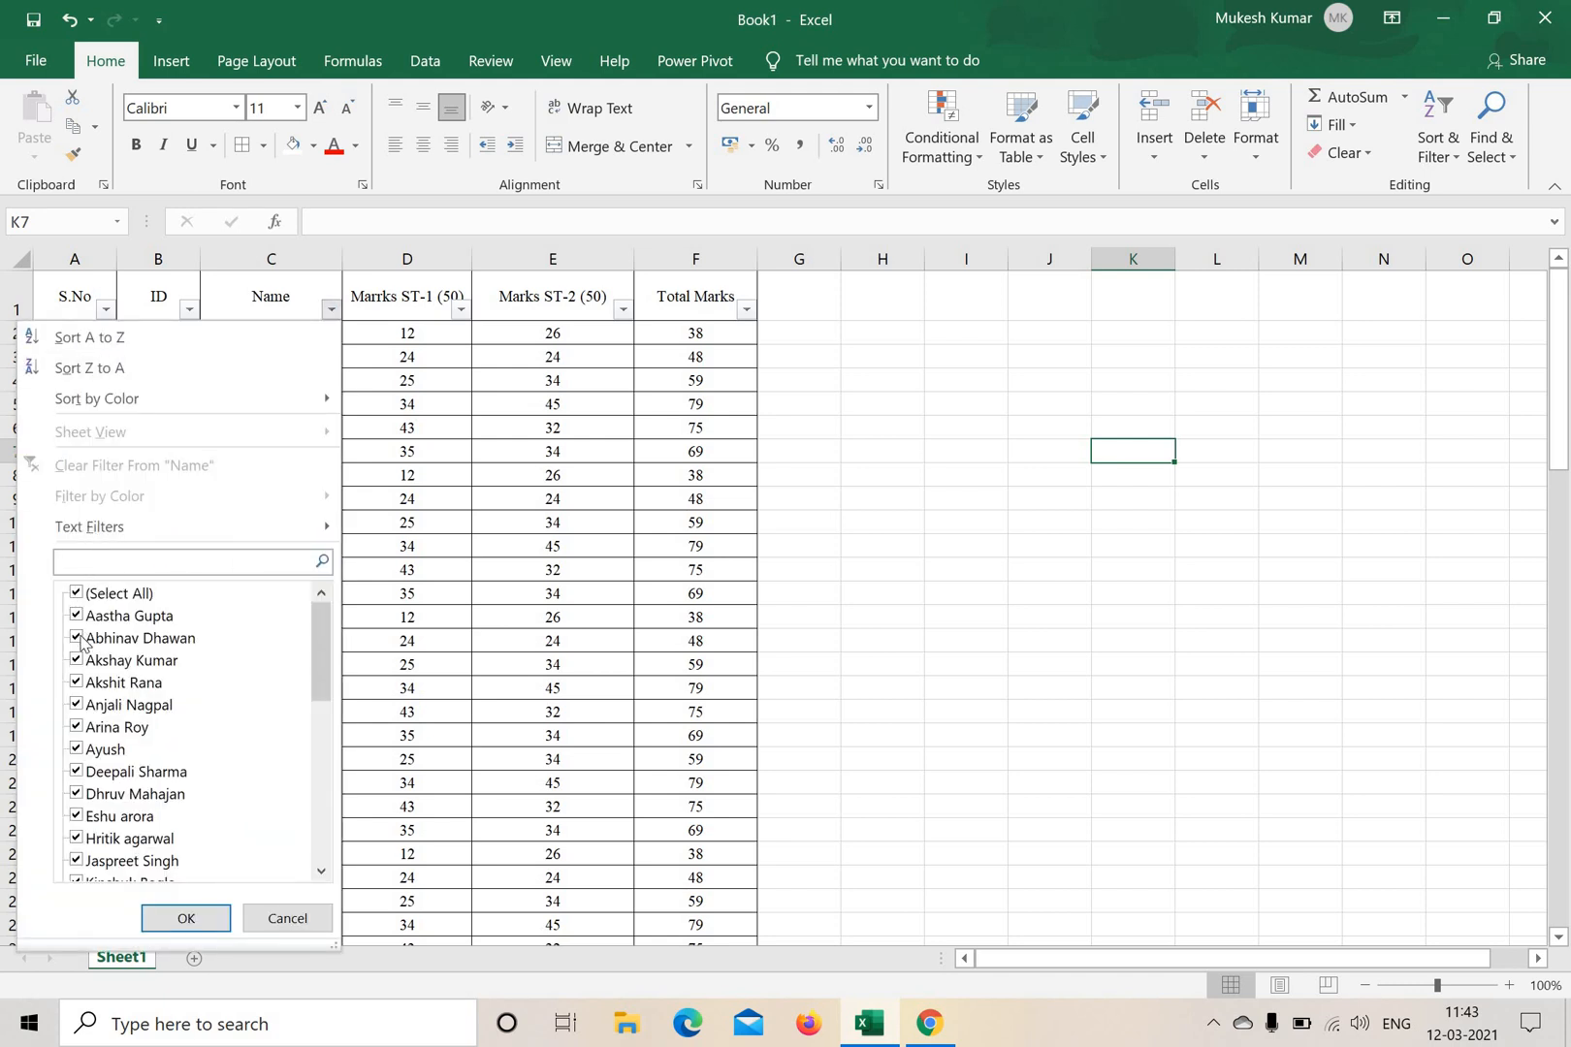
pyautogui.click(76, 594)
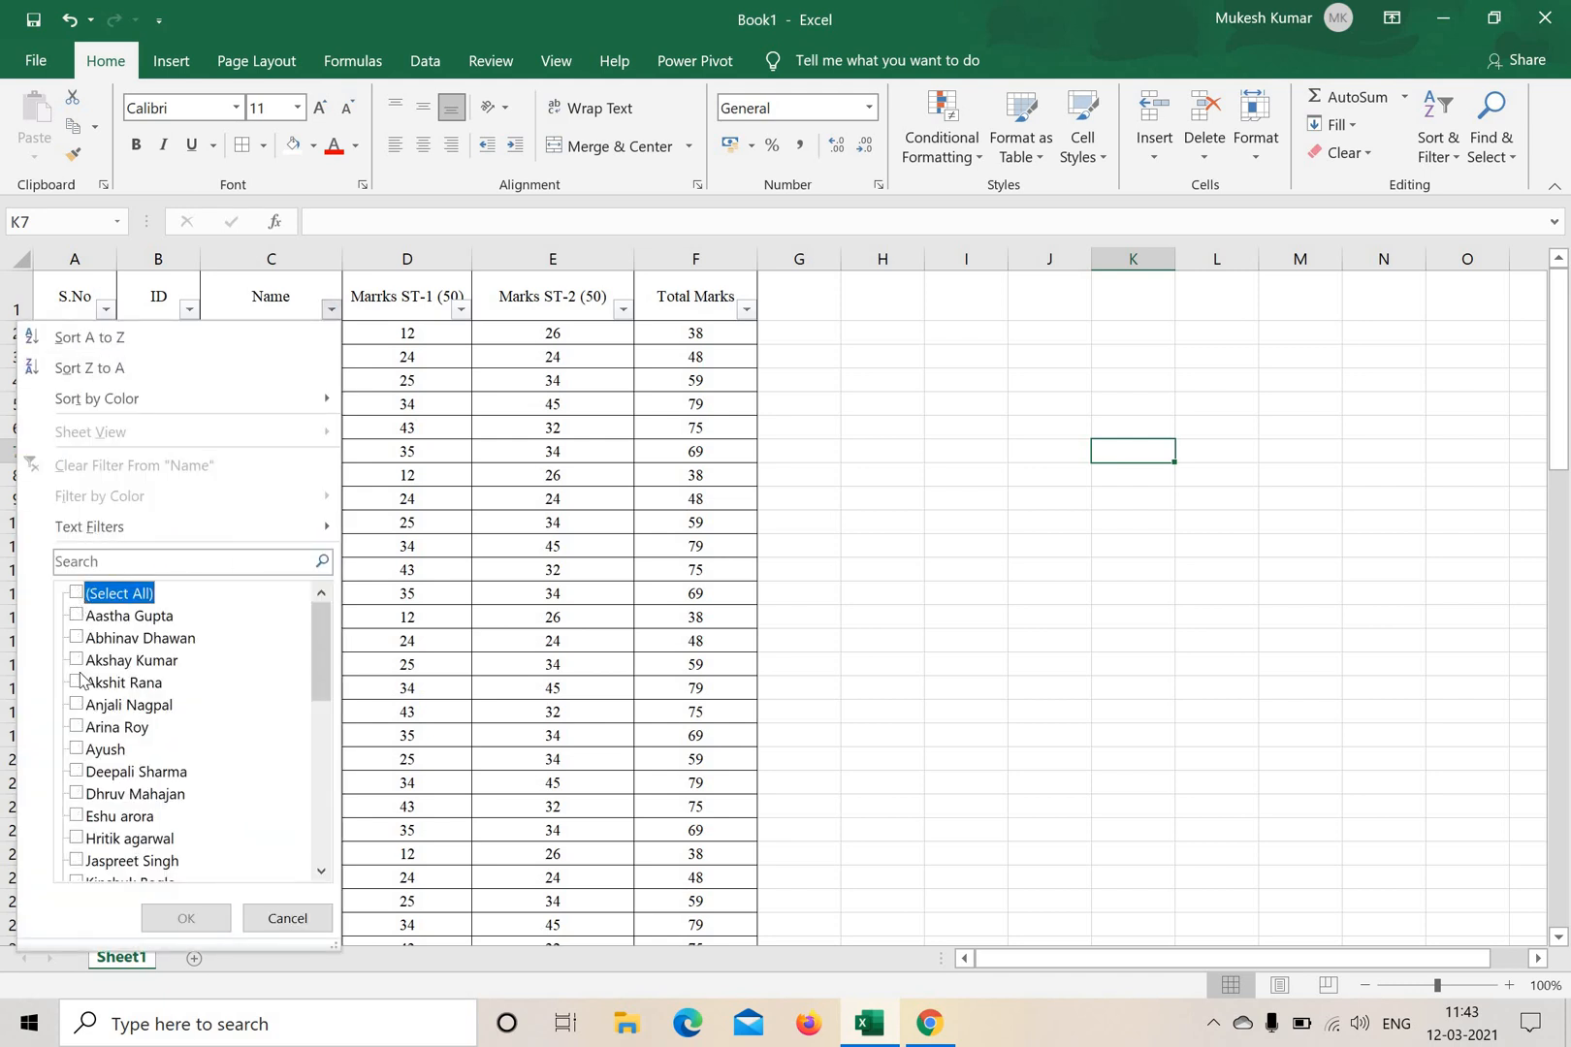
pyautogui.scroll(-10, 118, 748)
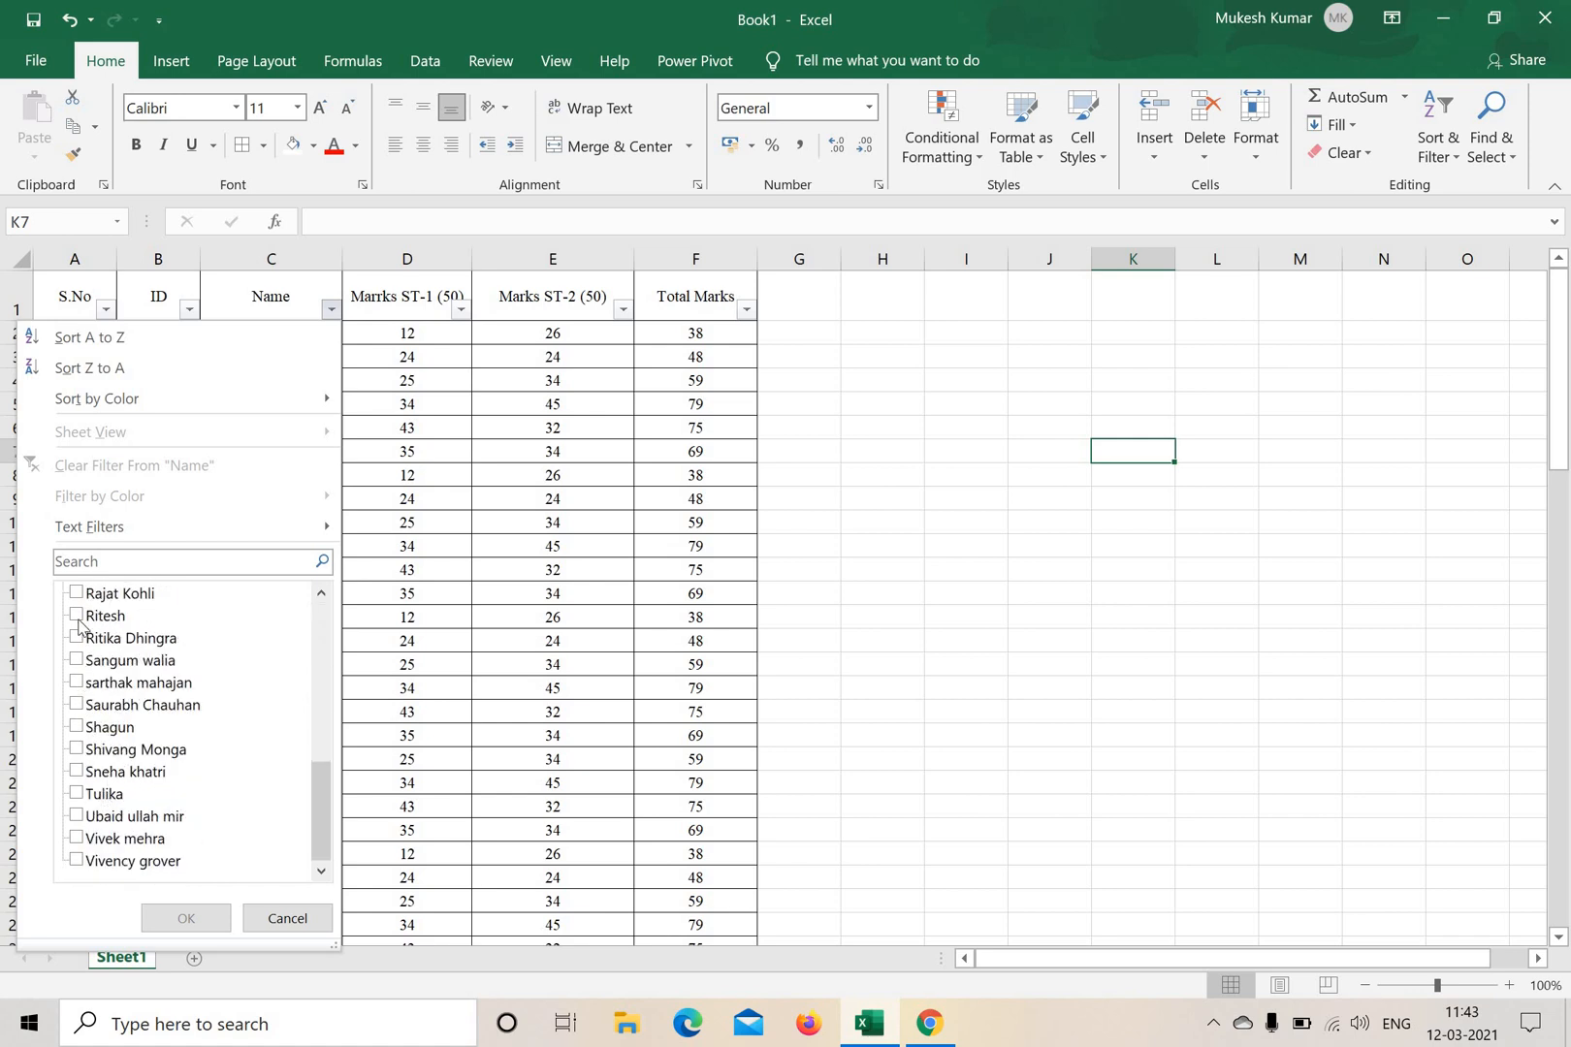
pyautogui.scroll(4, 115, 652)
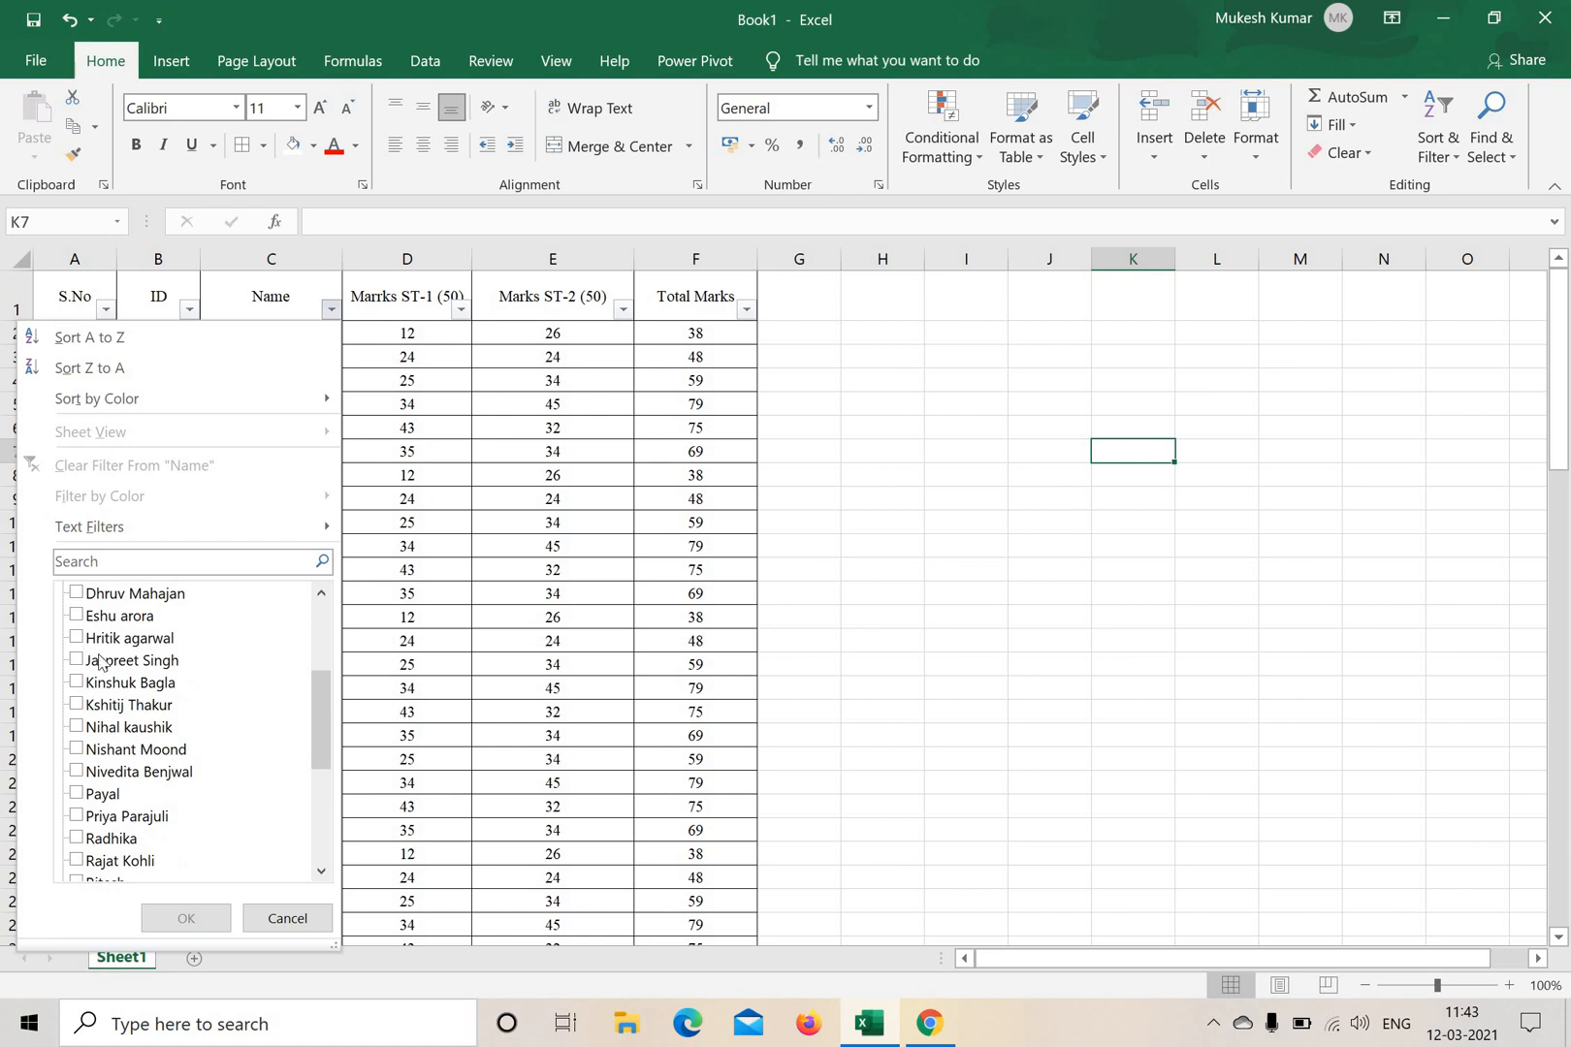
pyautogui.click(103, 638)
pyautogui.click(206, 919)
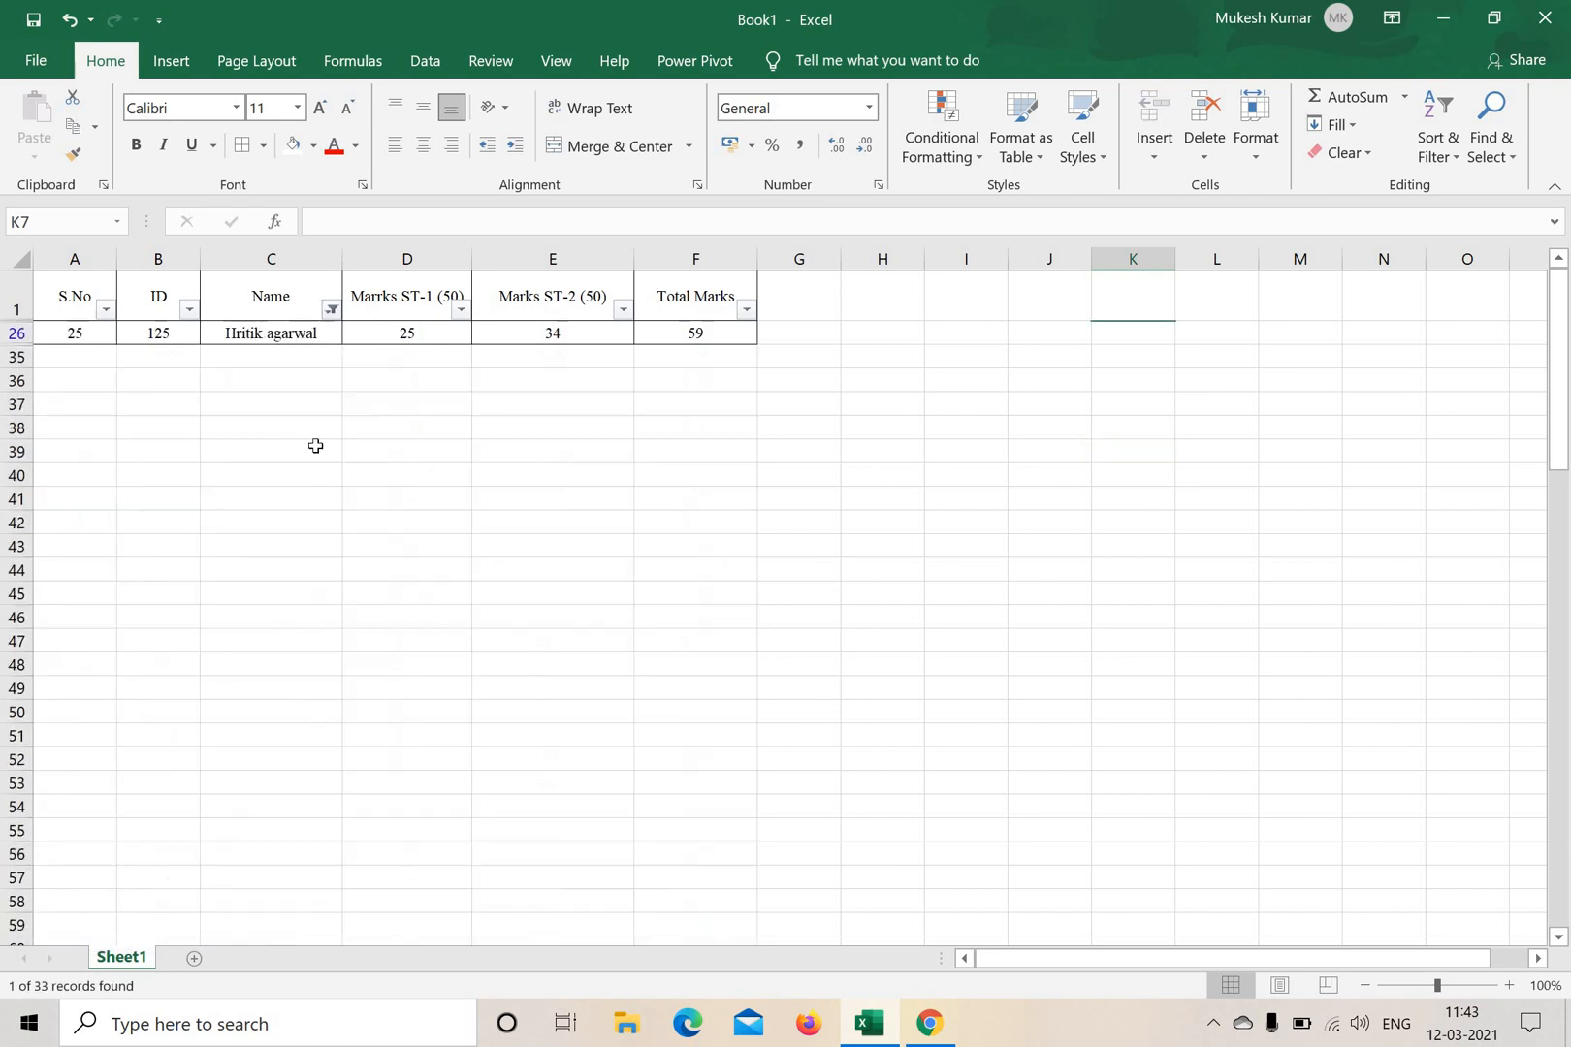
pyautogui.moveTo(87, 332); pyautogui.dragTo(694, 332)
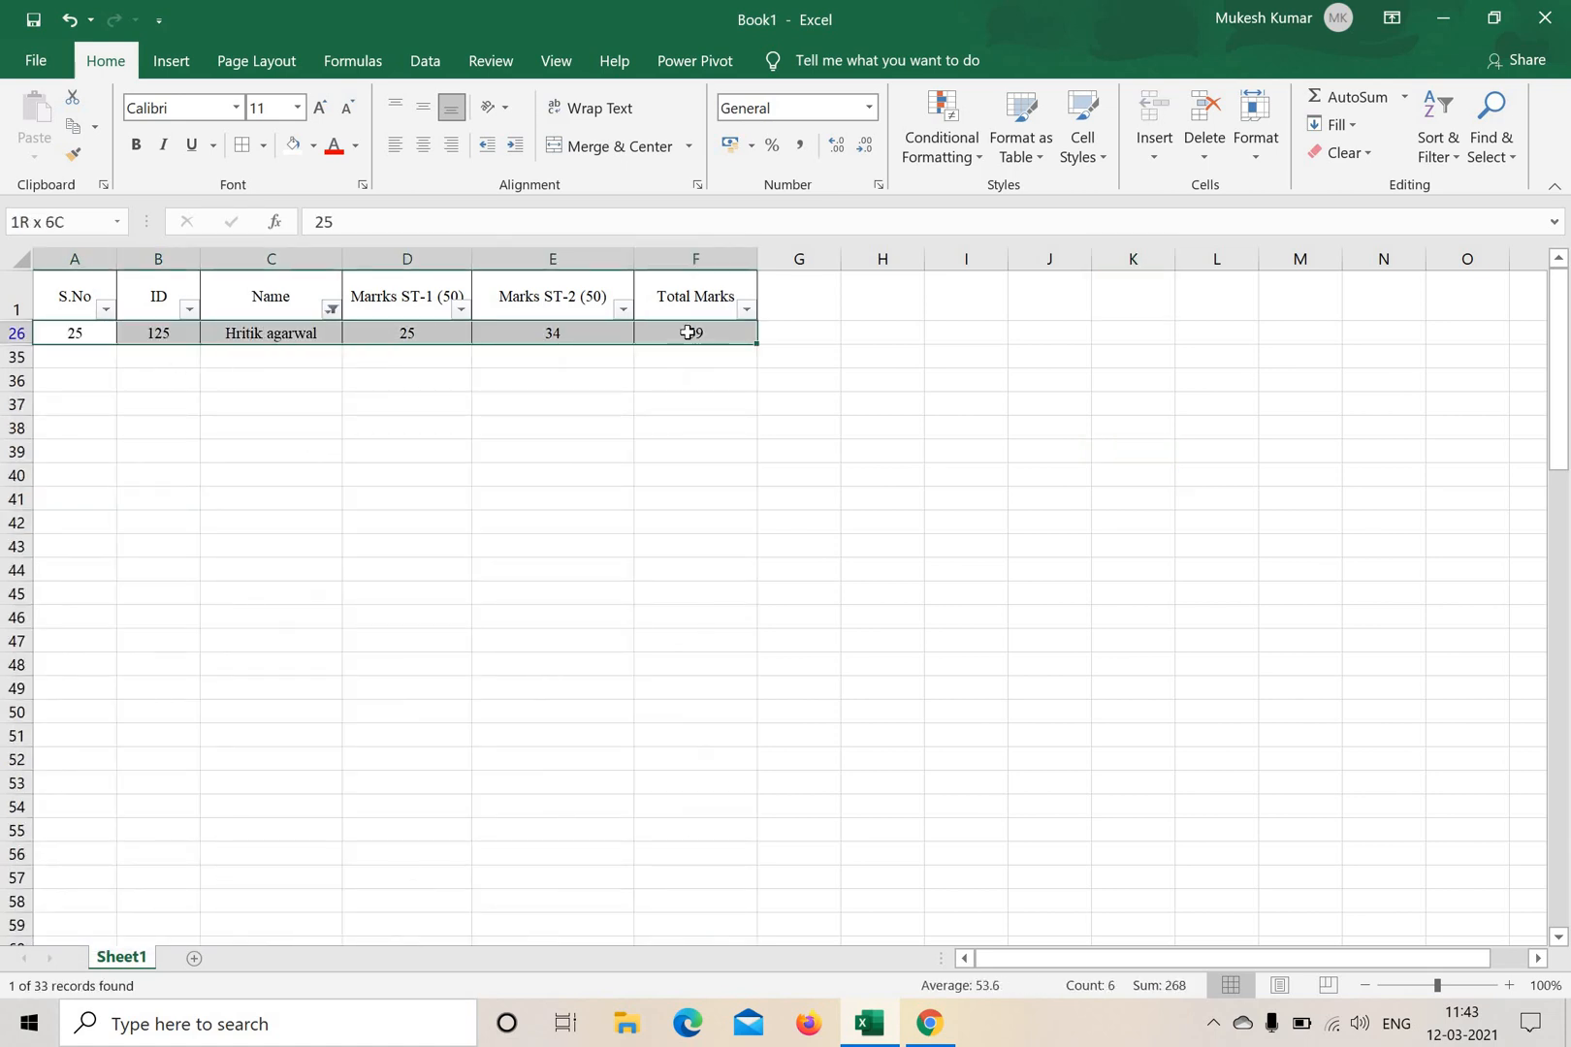
# Reset the Name column filter to include all students.
pyautogui.click(331, 308)
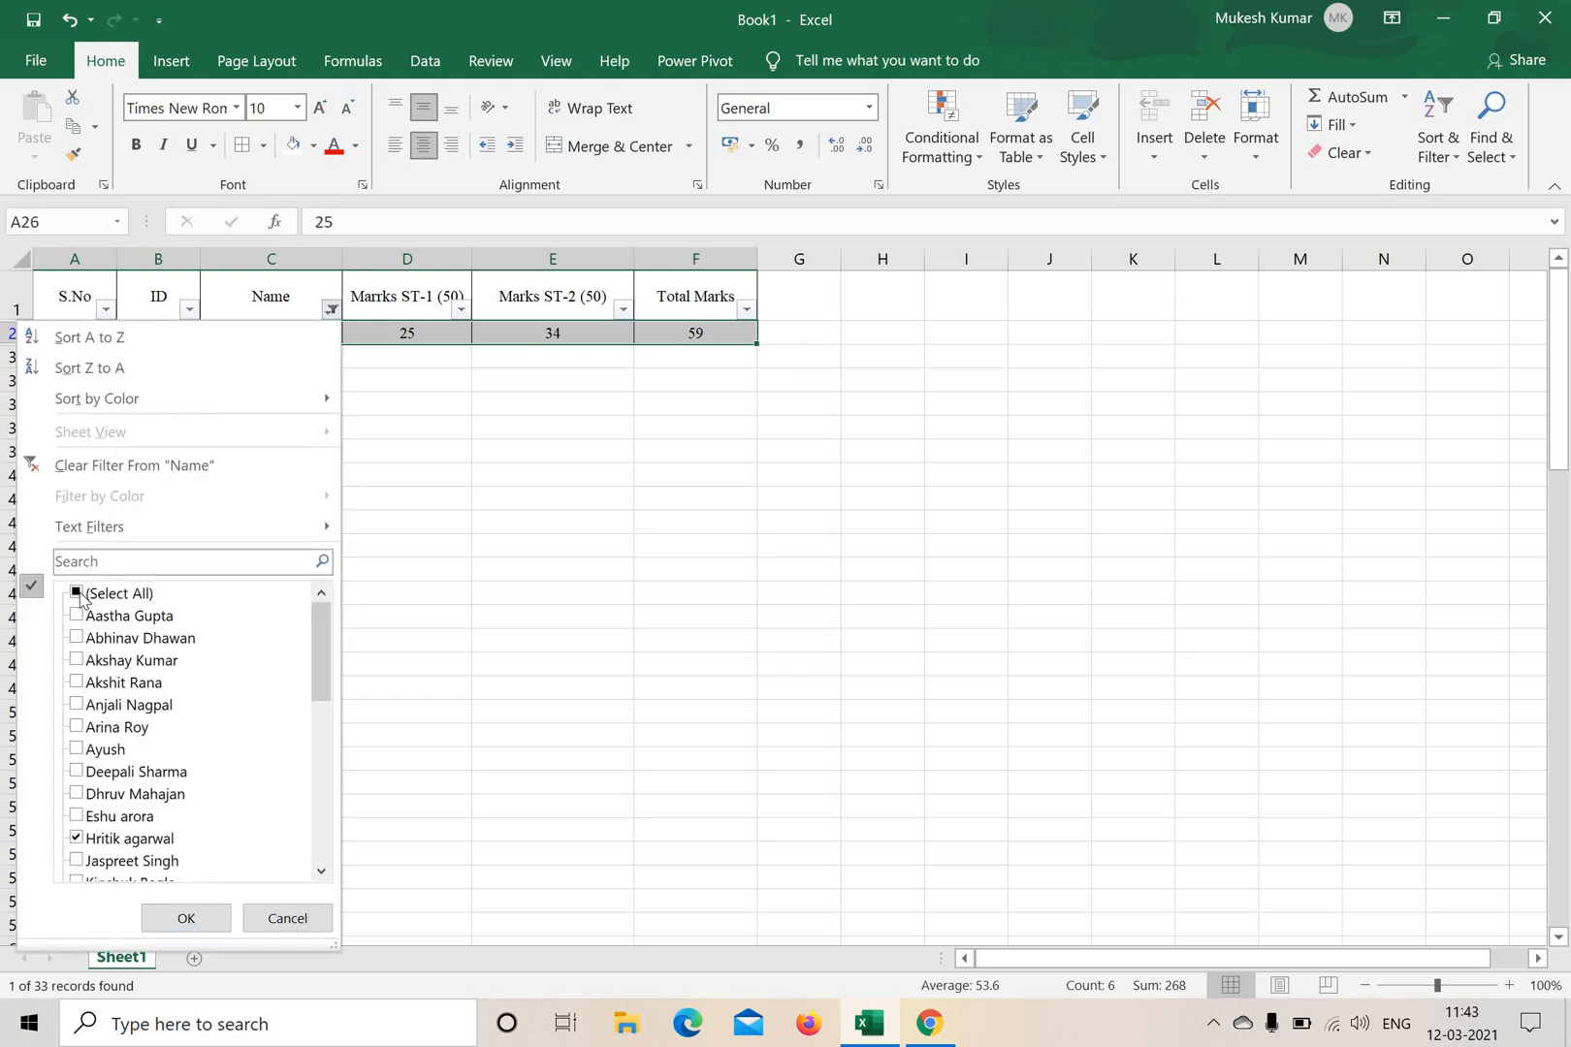
pyautogui.click(77, 593)
pyautogui.click(185, 918)
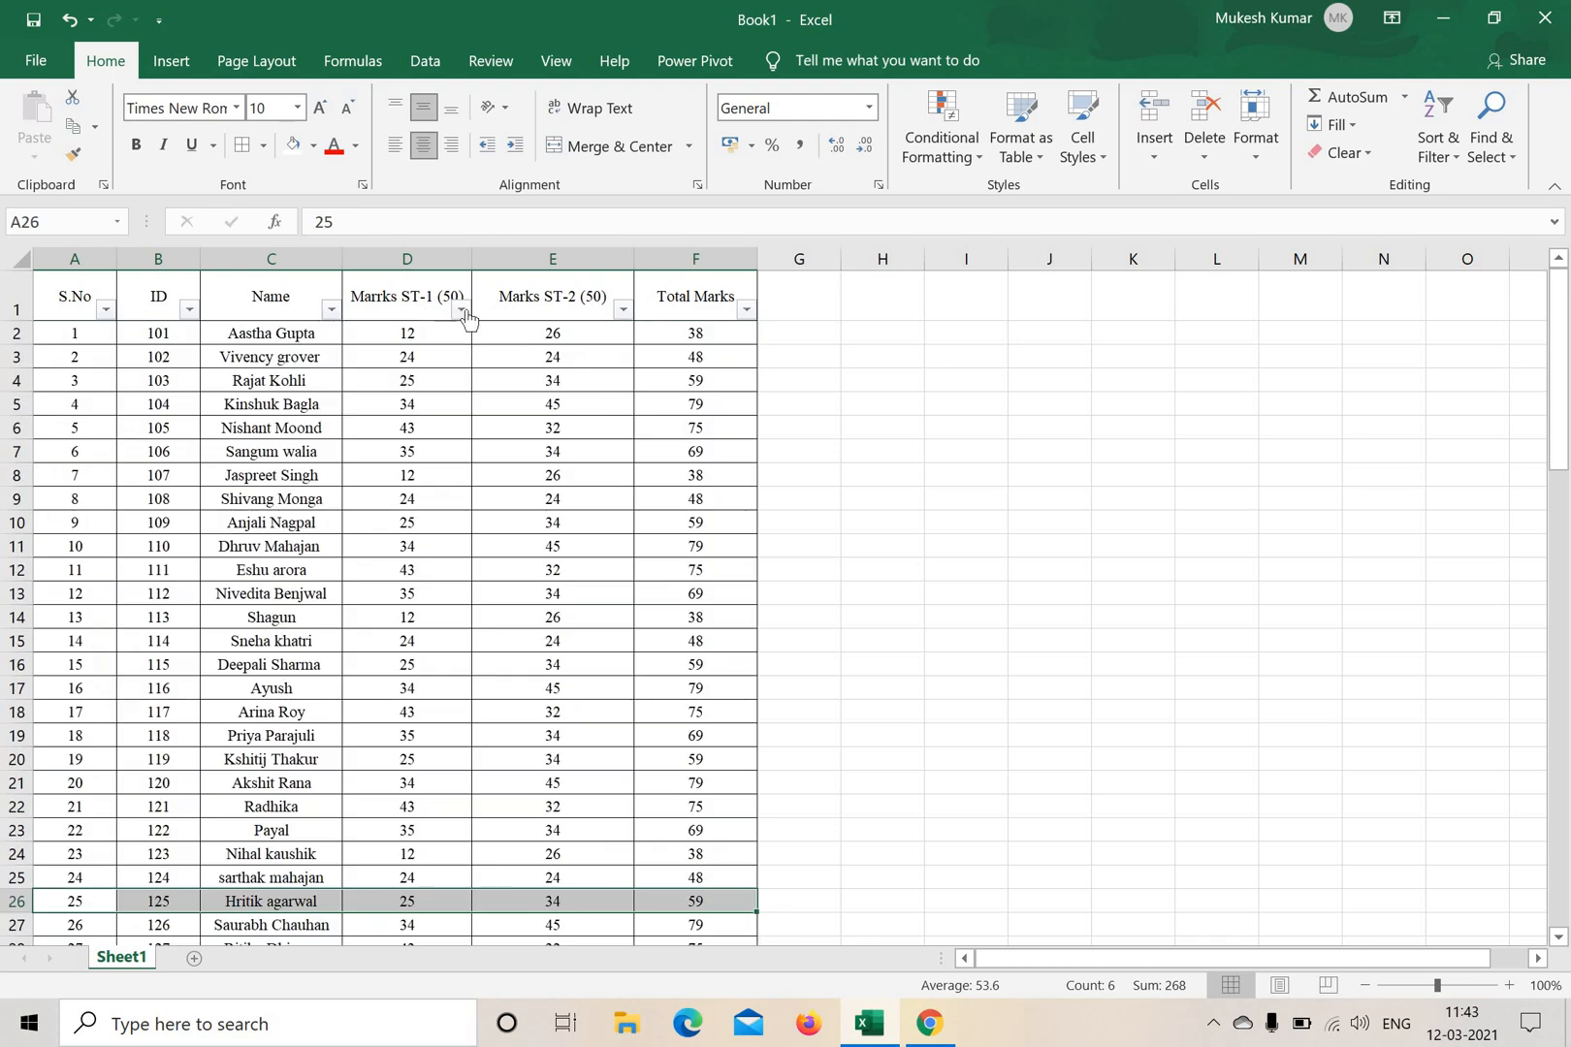
# Filter the Marrks ST-1 (50) column to show only marks of 34, and select the filtered marks in column D.
pyautogui.click(460, 308)
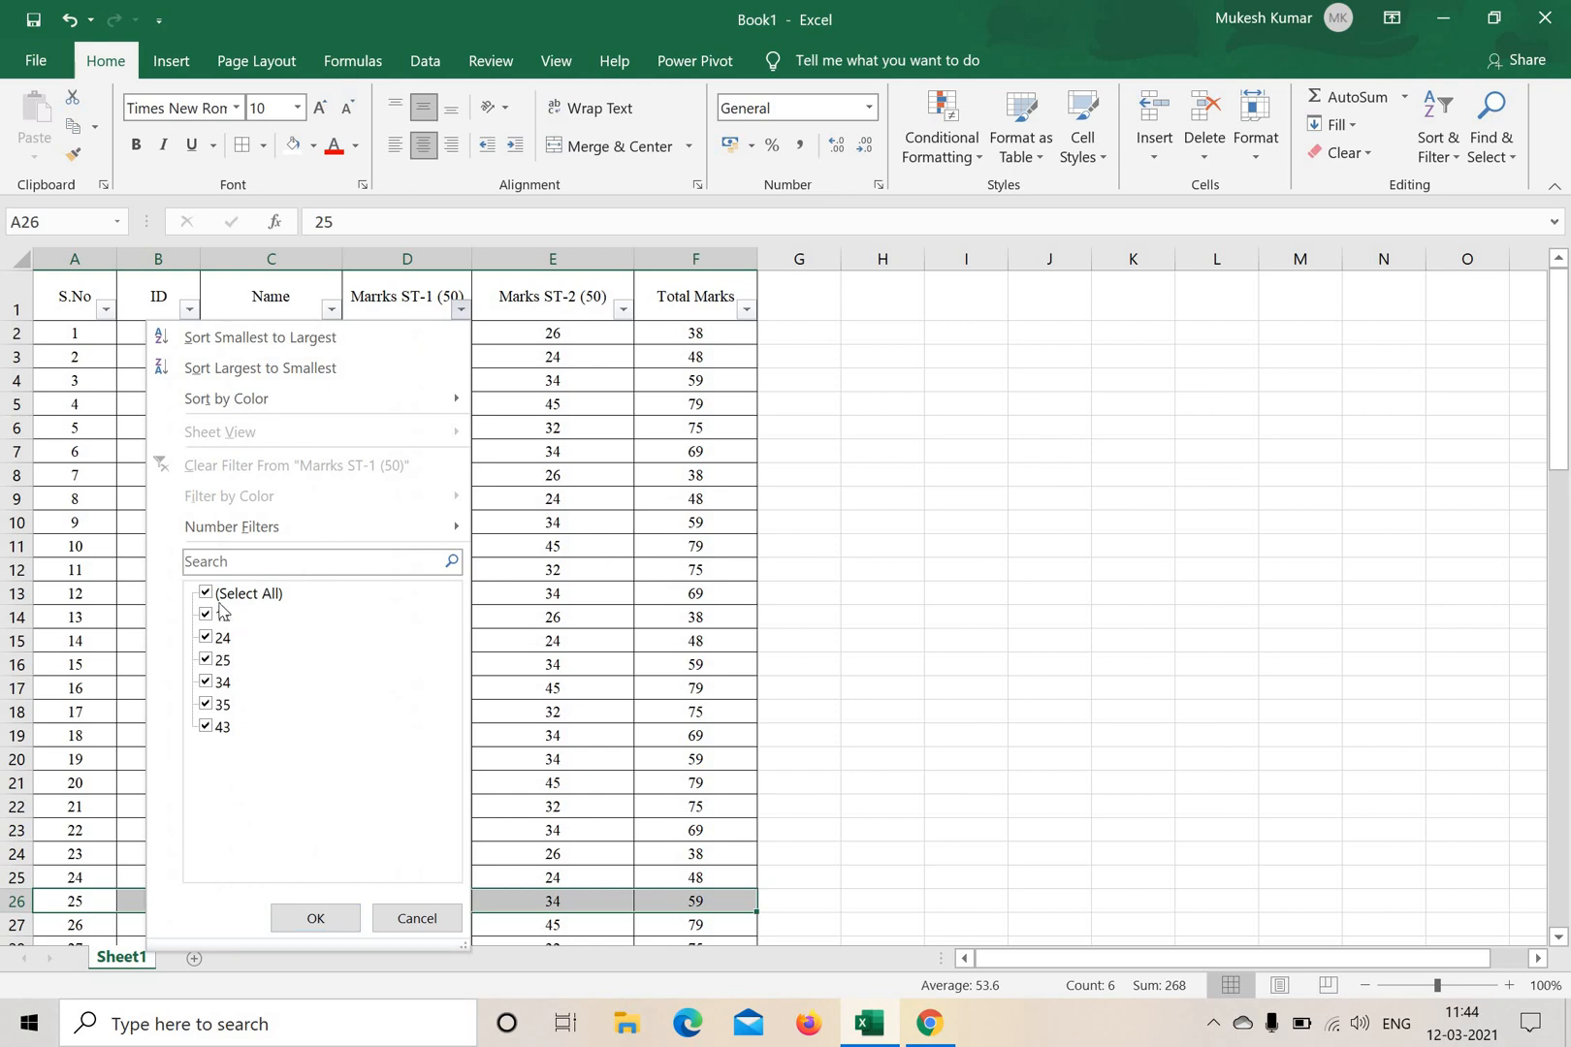
pyautogui.click(206, 594)
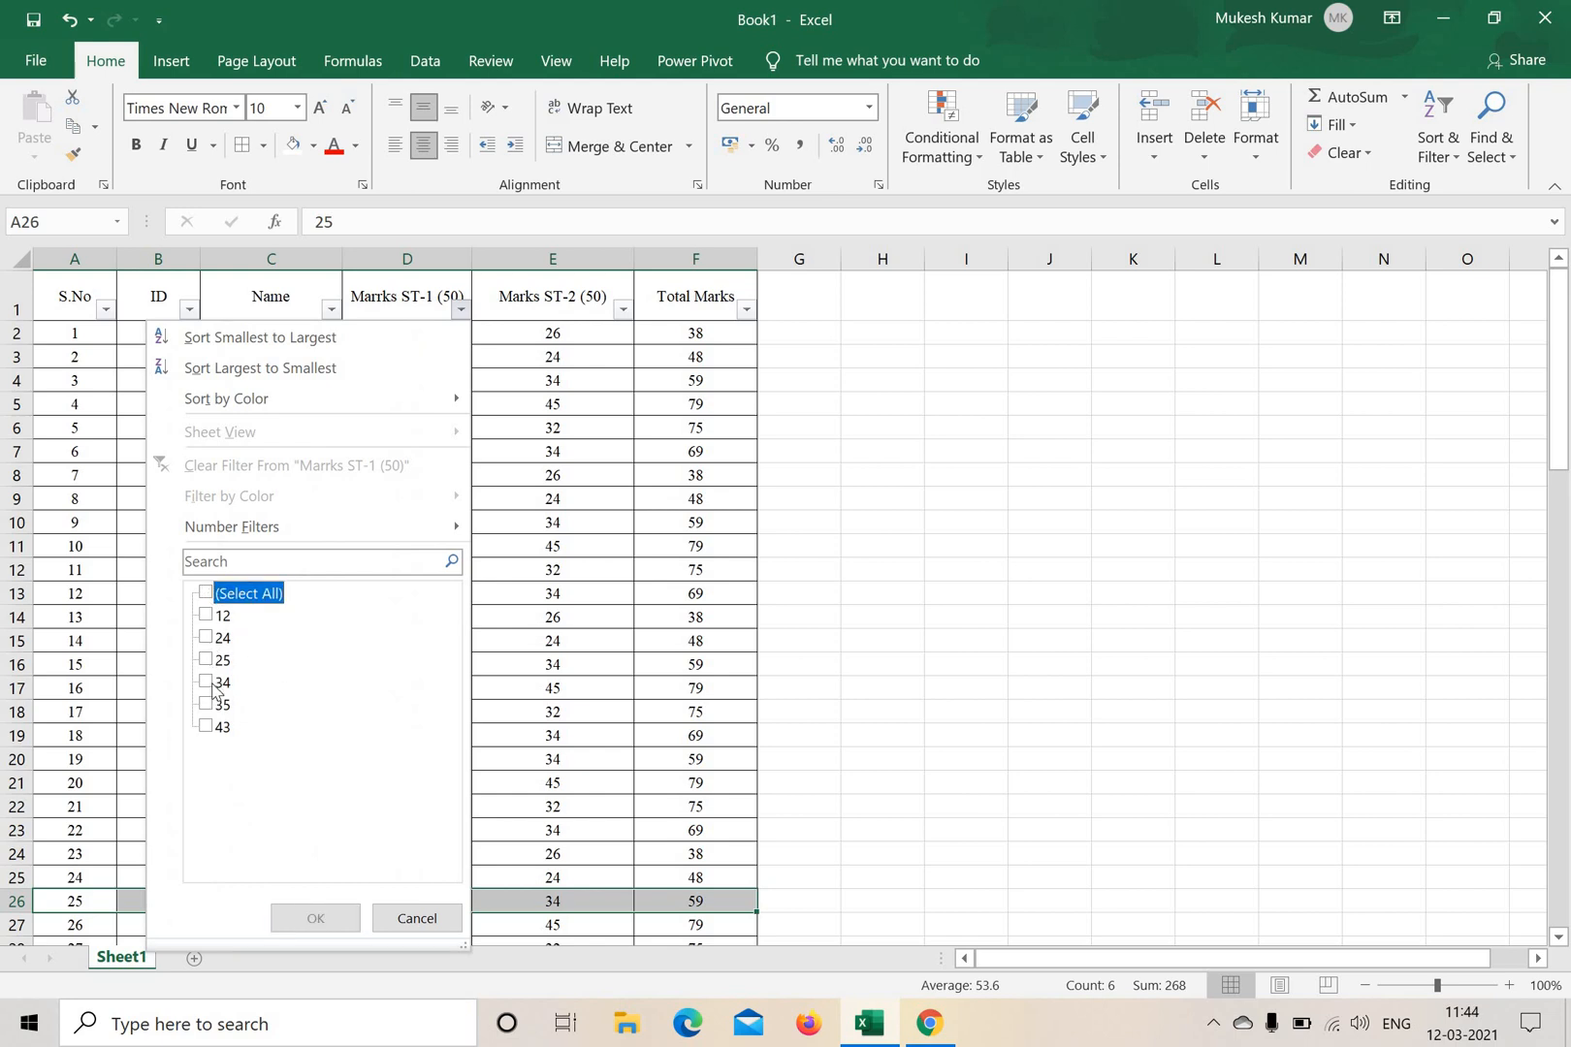
pyautogui.click(209, 684)
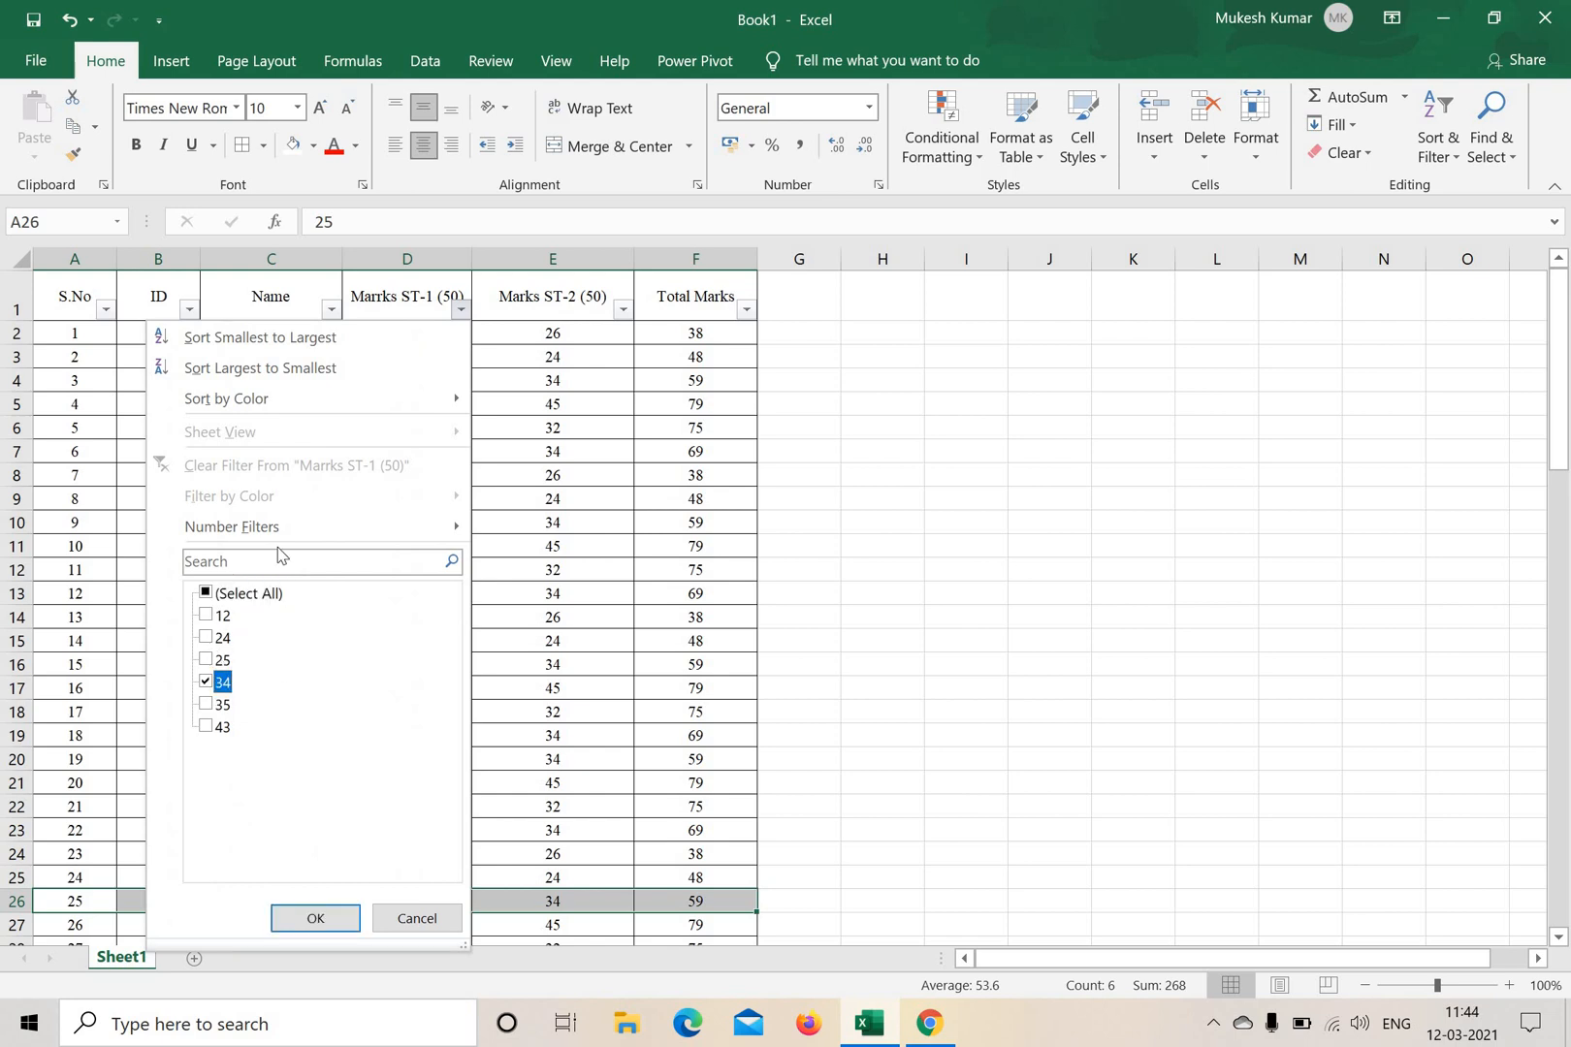
pyautogui.click(317, 917)
pyautogui.moveTo(432, 333); pyautogui.dragTo(428, 452)
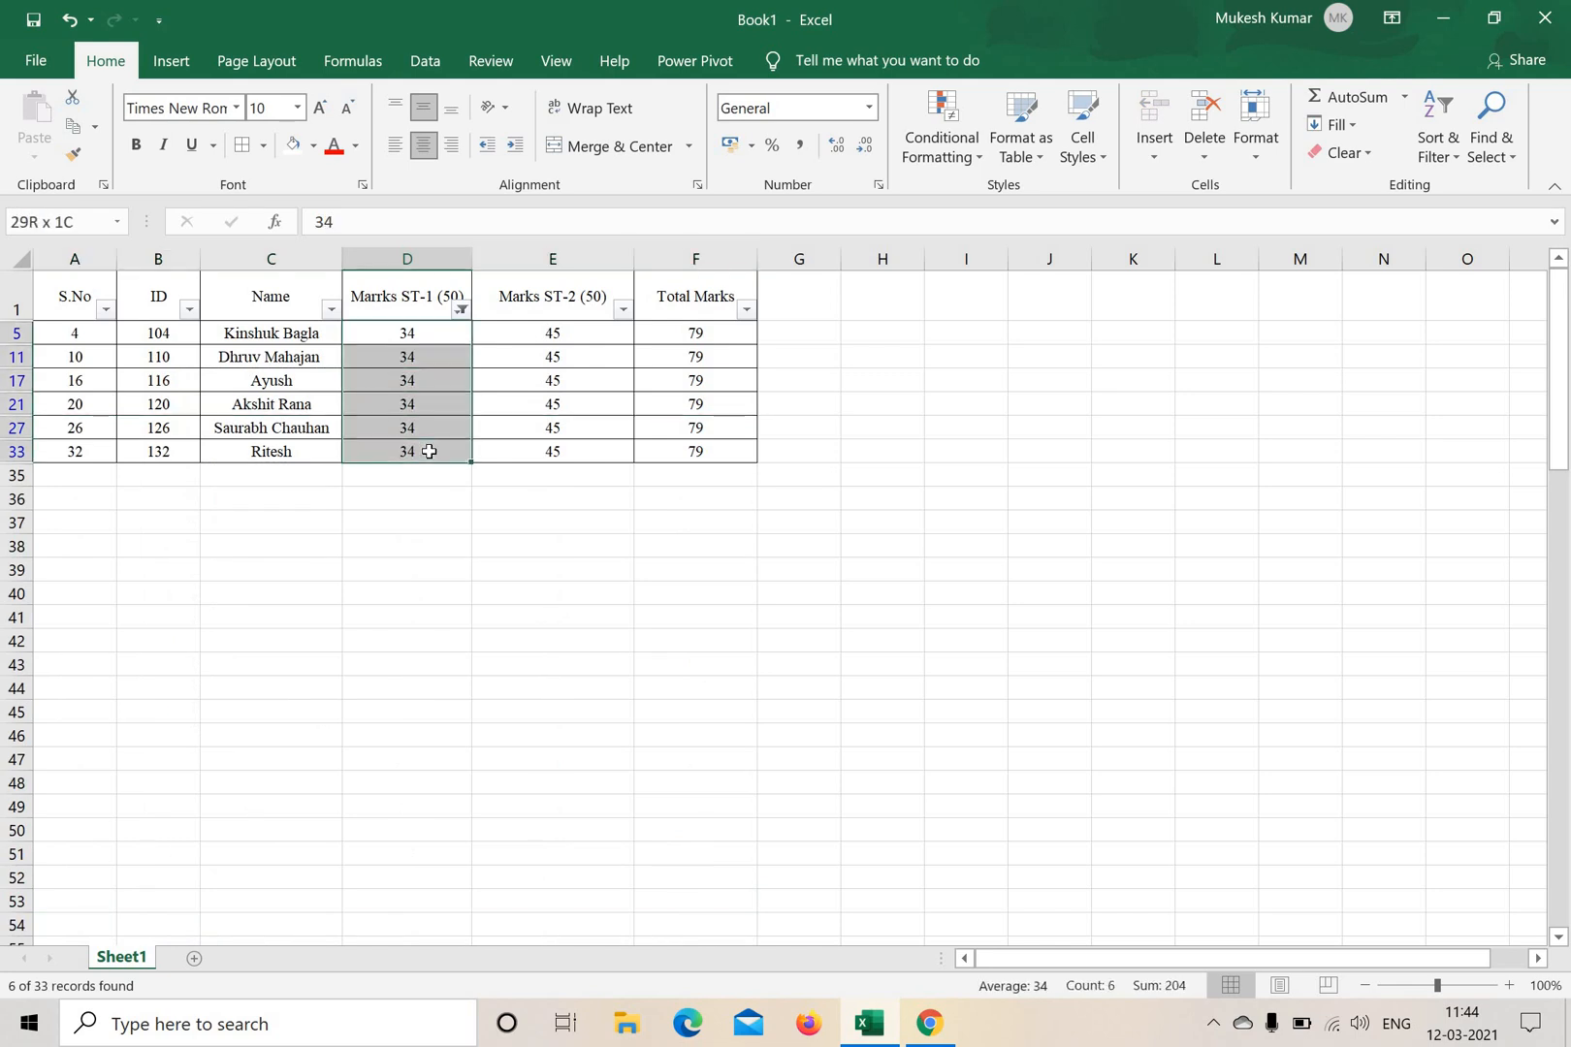
pyautogui.hotkey('ctrl', 'v')
# Reset the Marrks ST-1 (50) filter to include all marks.
pyautogui.click(460, 311)
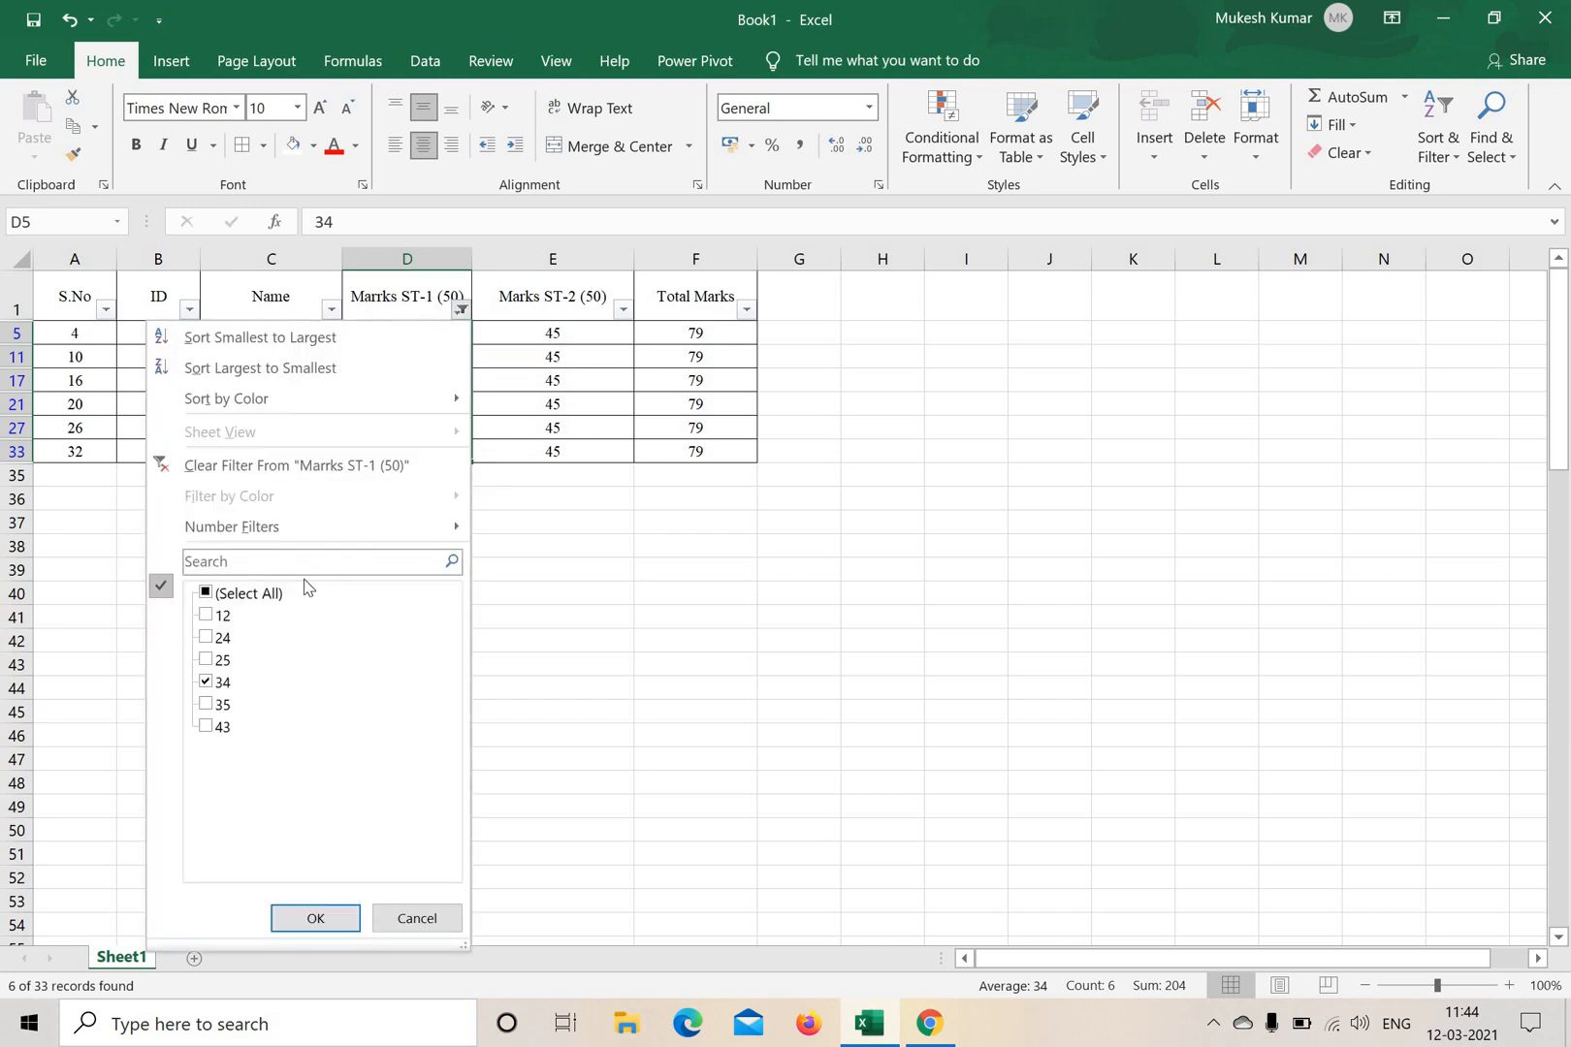
pyautogui.click(205, 593)
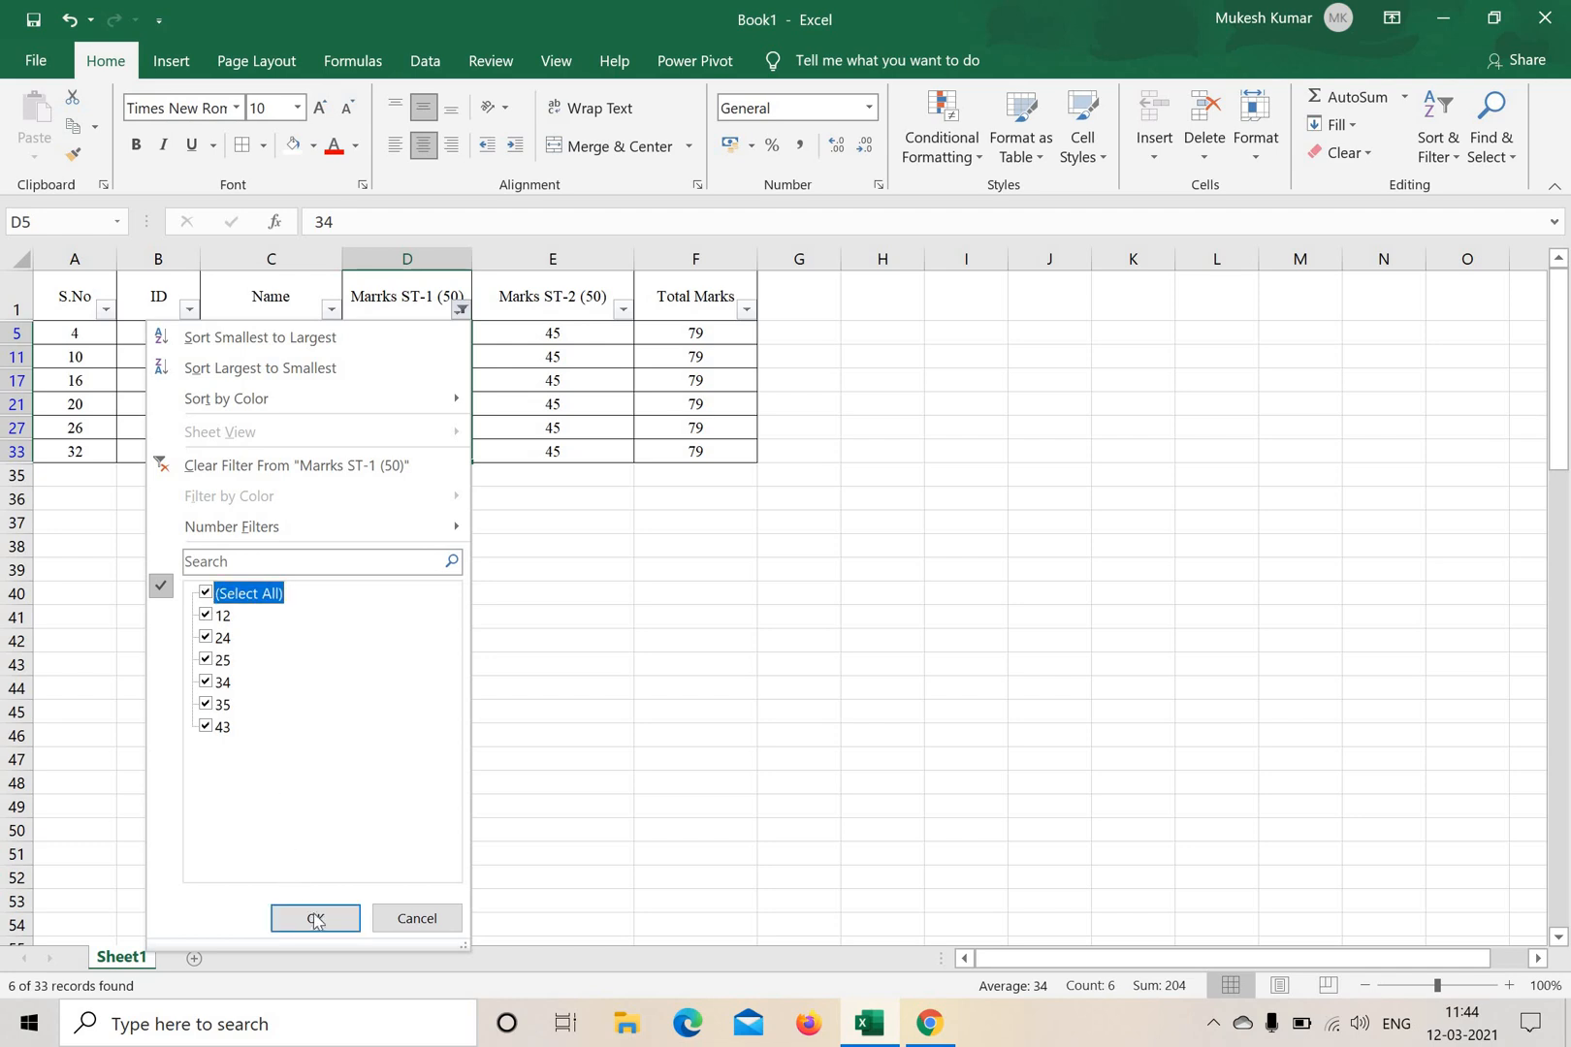
pyautogui.click(315, 918)
pyautogui.click(945, 492)
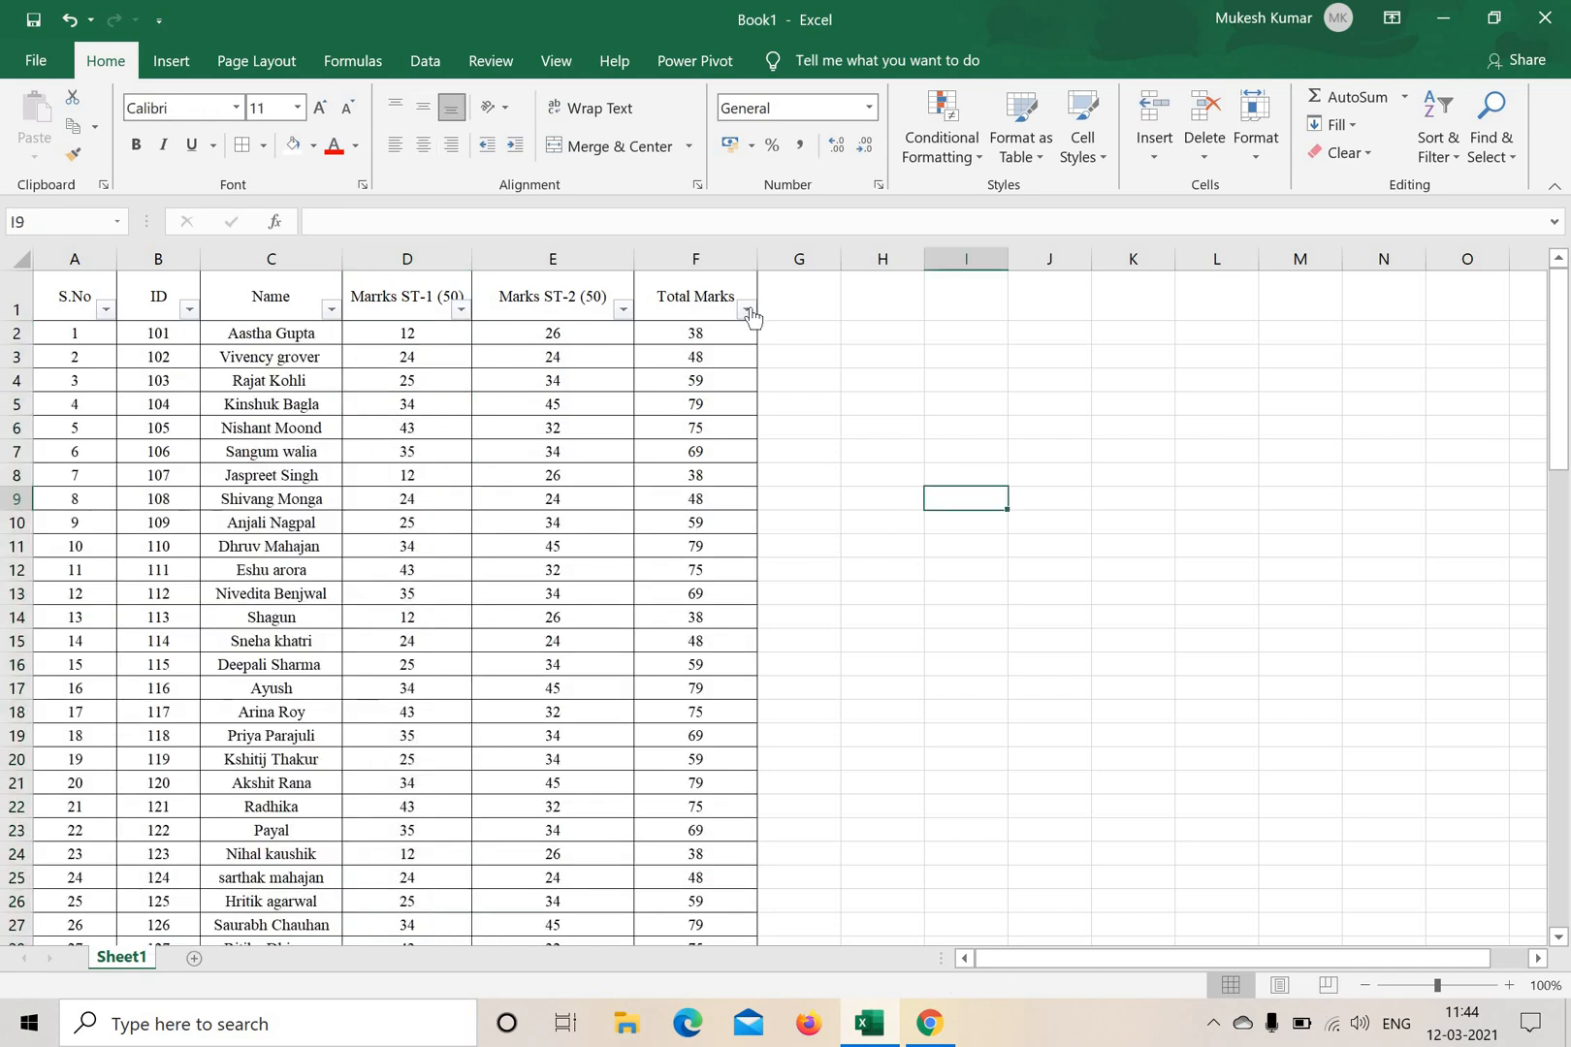
# Filter the Total Marks column to show only totals of 79, and review the filtered records and their totals.
pyautogui.click(746, 309)
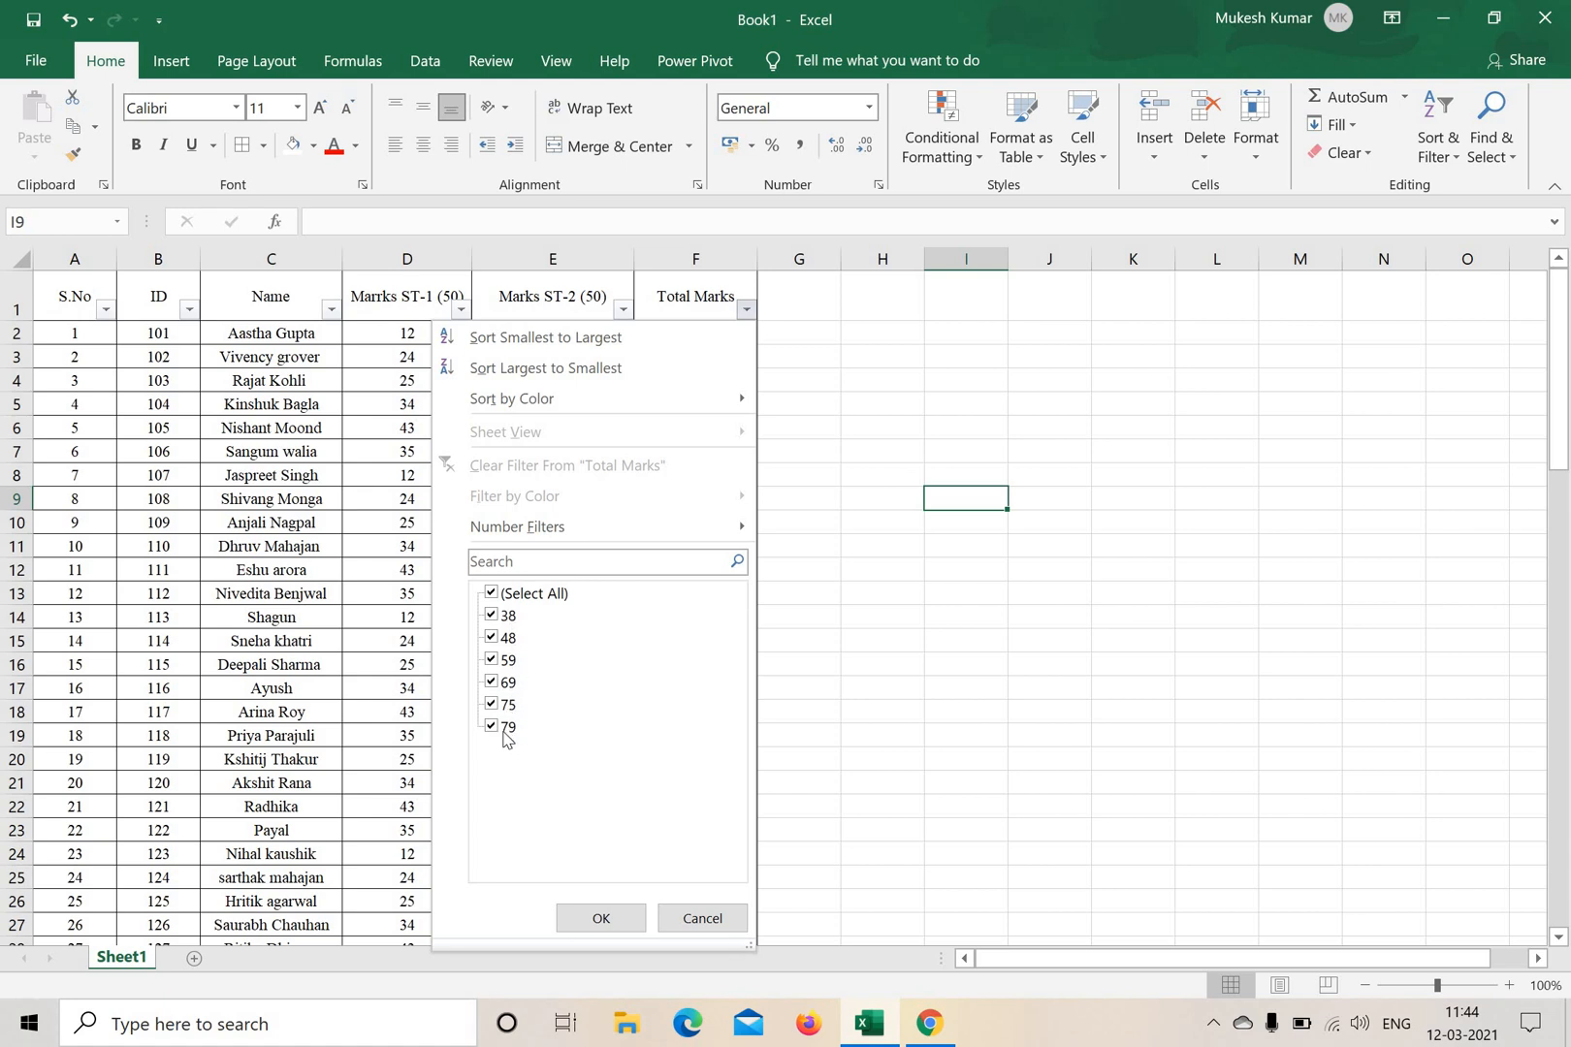
pyautogui.click(492, 593)
pyautogui.click(491, 726)
pyautogui.click(601, 919)
pyautogui.click(1028, 545)
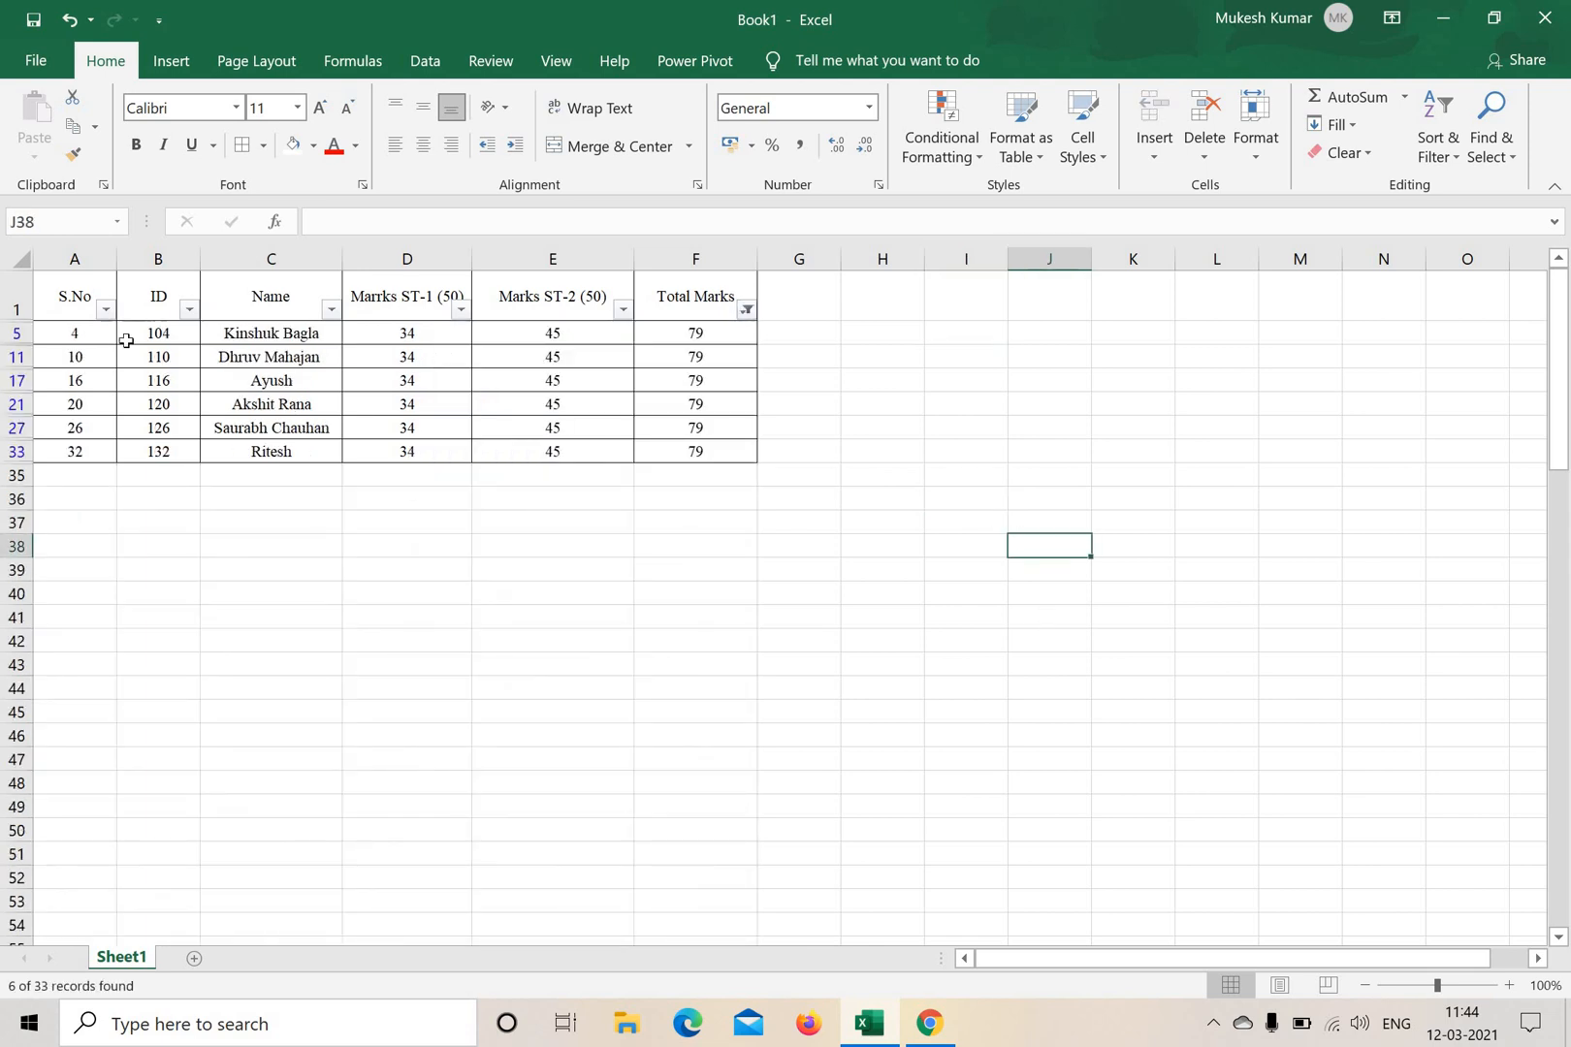
pyautogui.moveTo(74, 332); pyautogui.dragTo(696, 453)
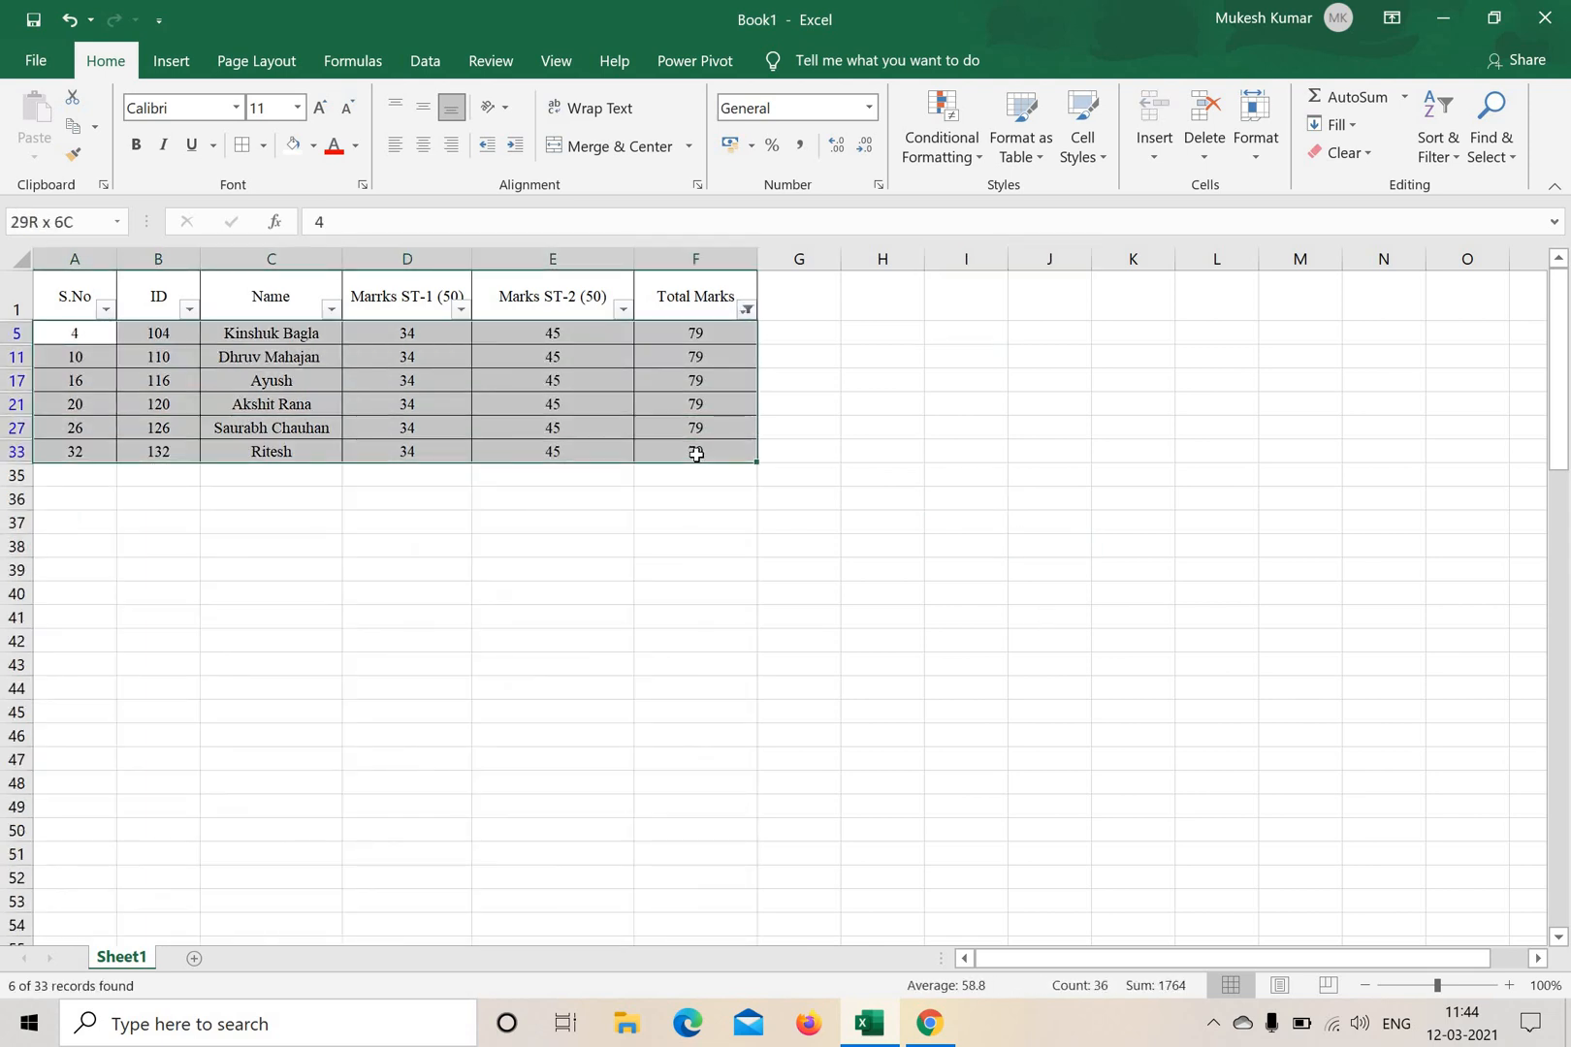
pyautogui.click(939, 455)
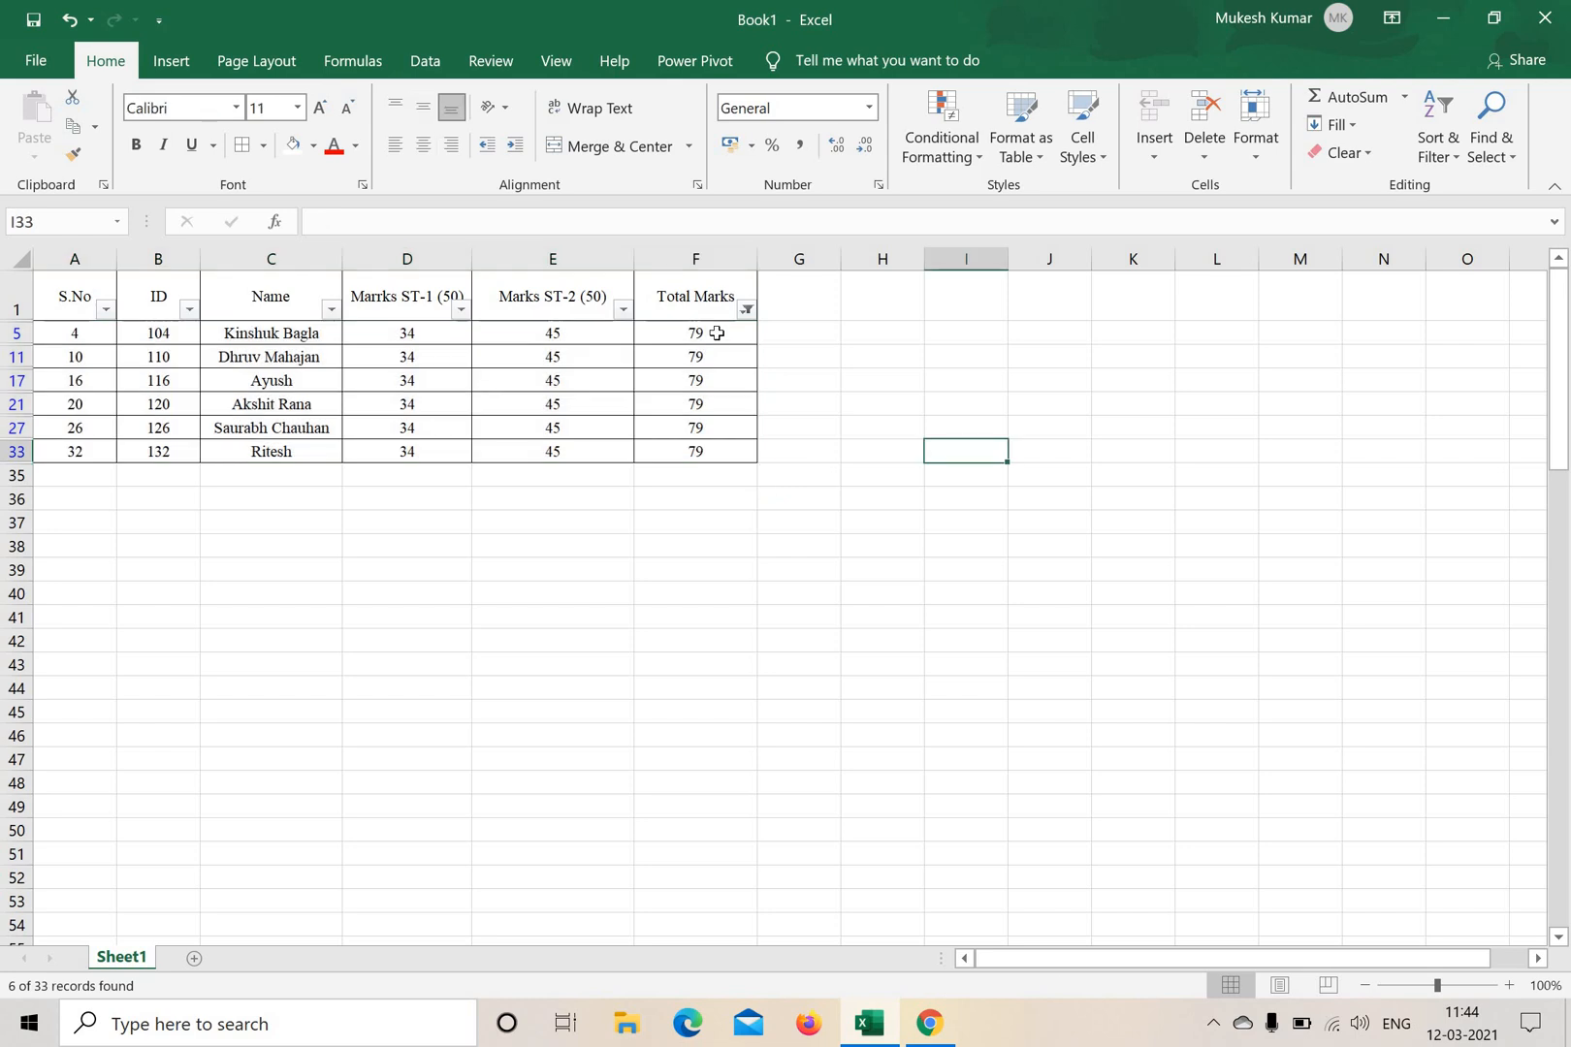
pyautogui.moveTo(718, 335); pyautogui.dragTo(727, 453)
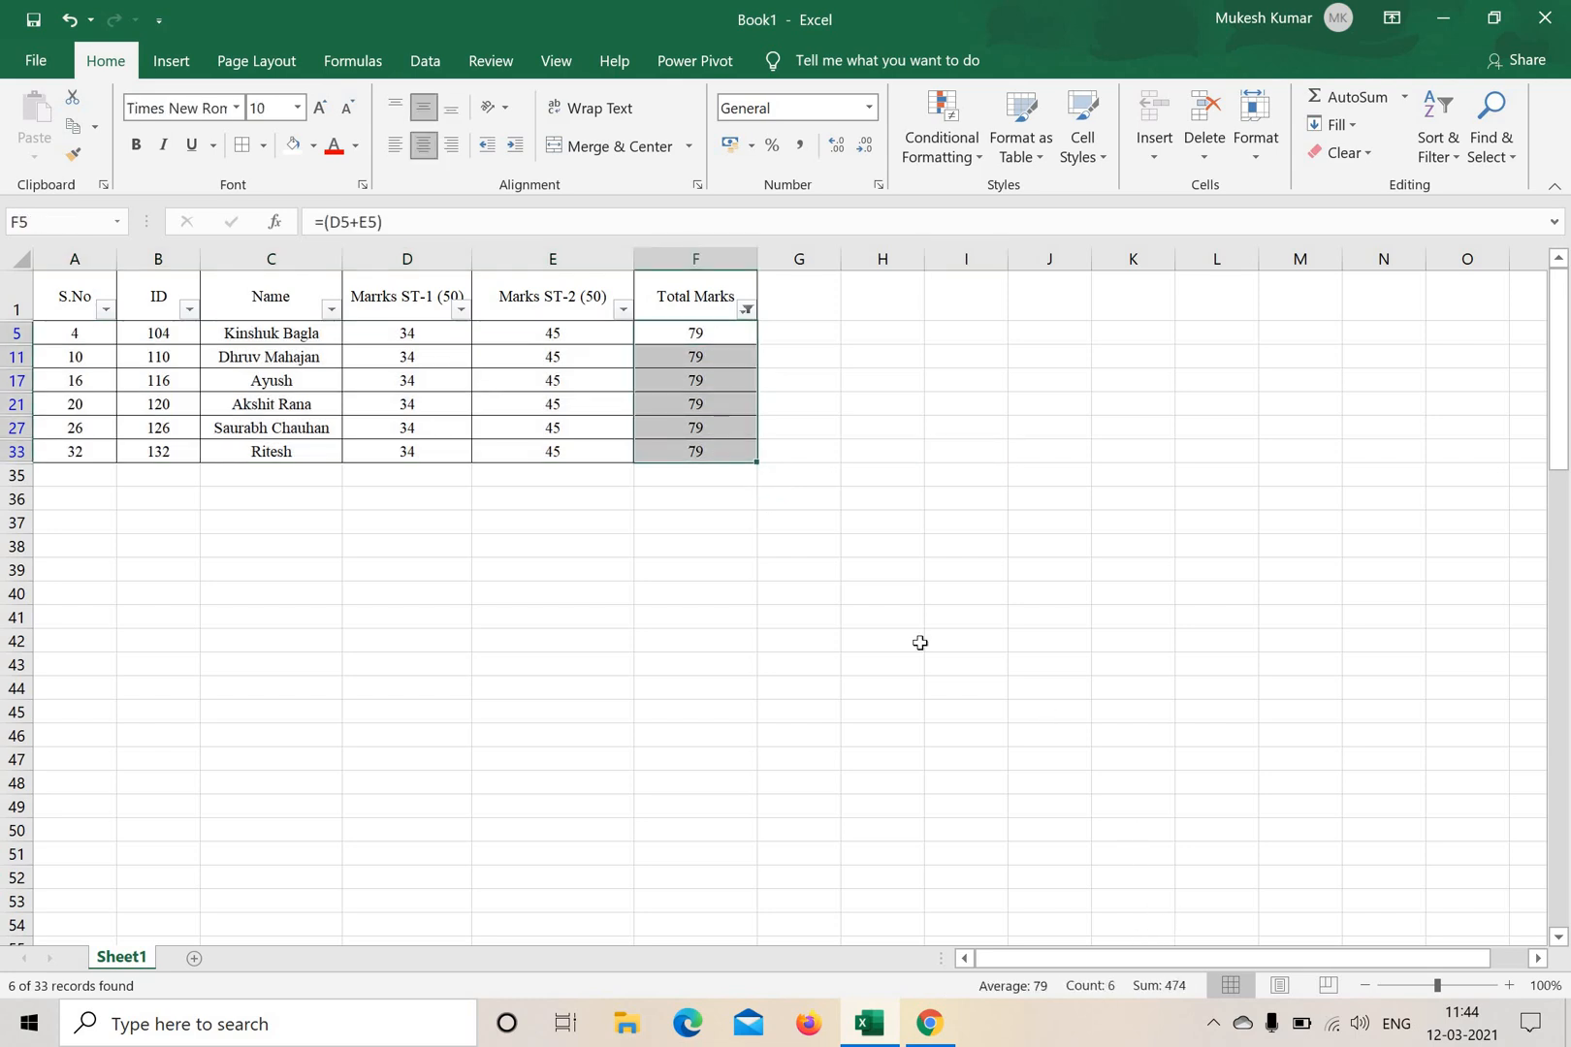
# Change the Total Marks filter to show only totals of 38, and check the filtered totals in column F.
pyautogui.click(747, 310)
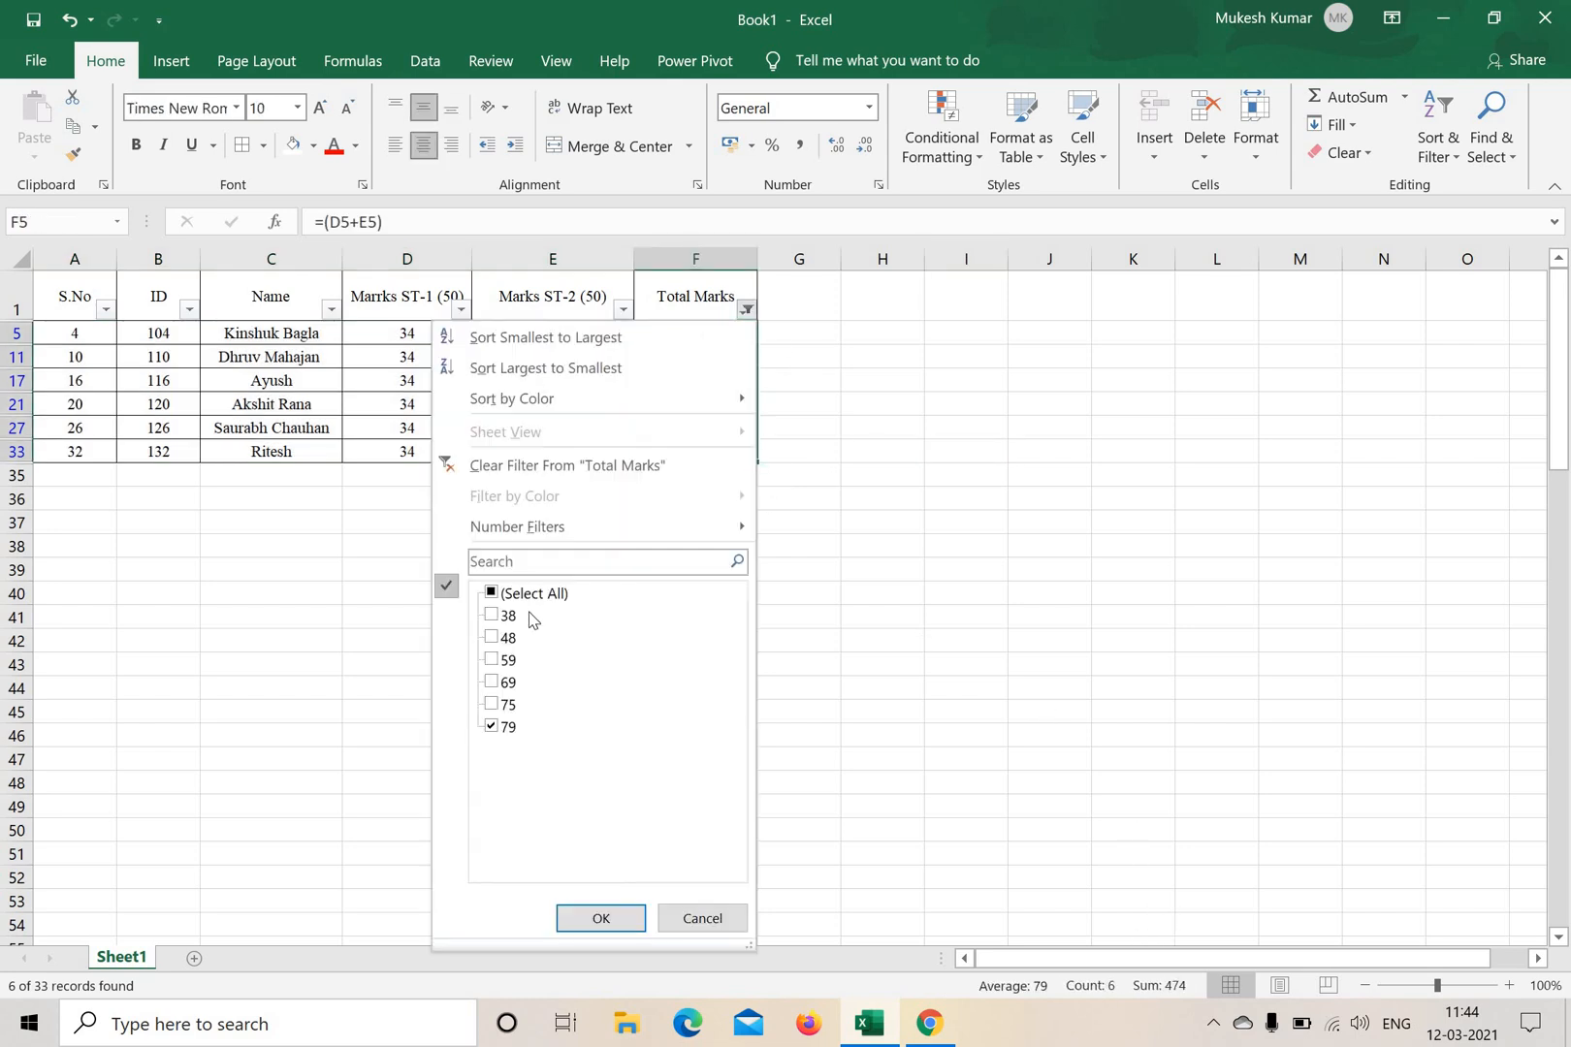
pyautogui.click(496, 727)
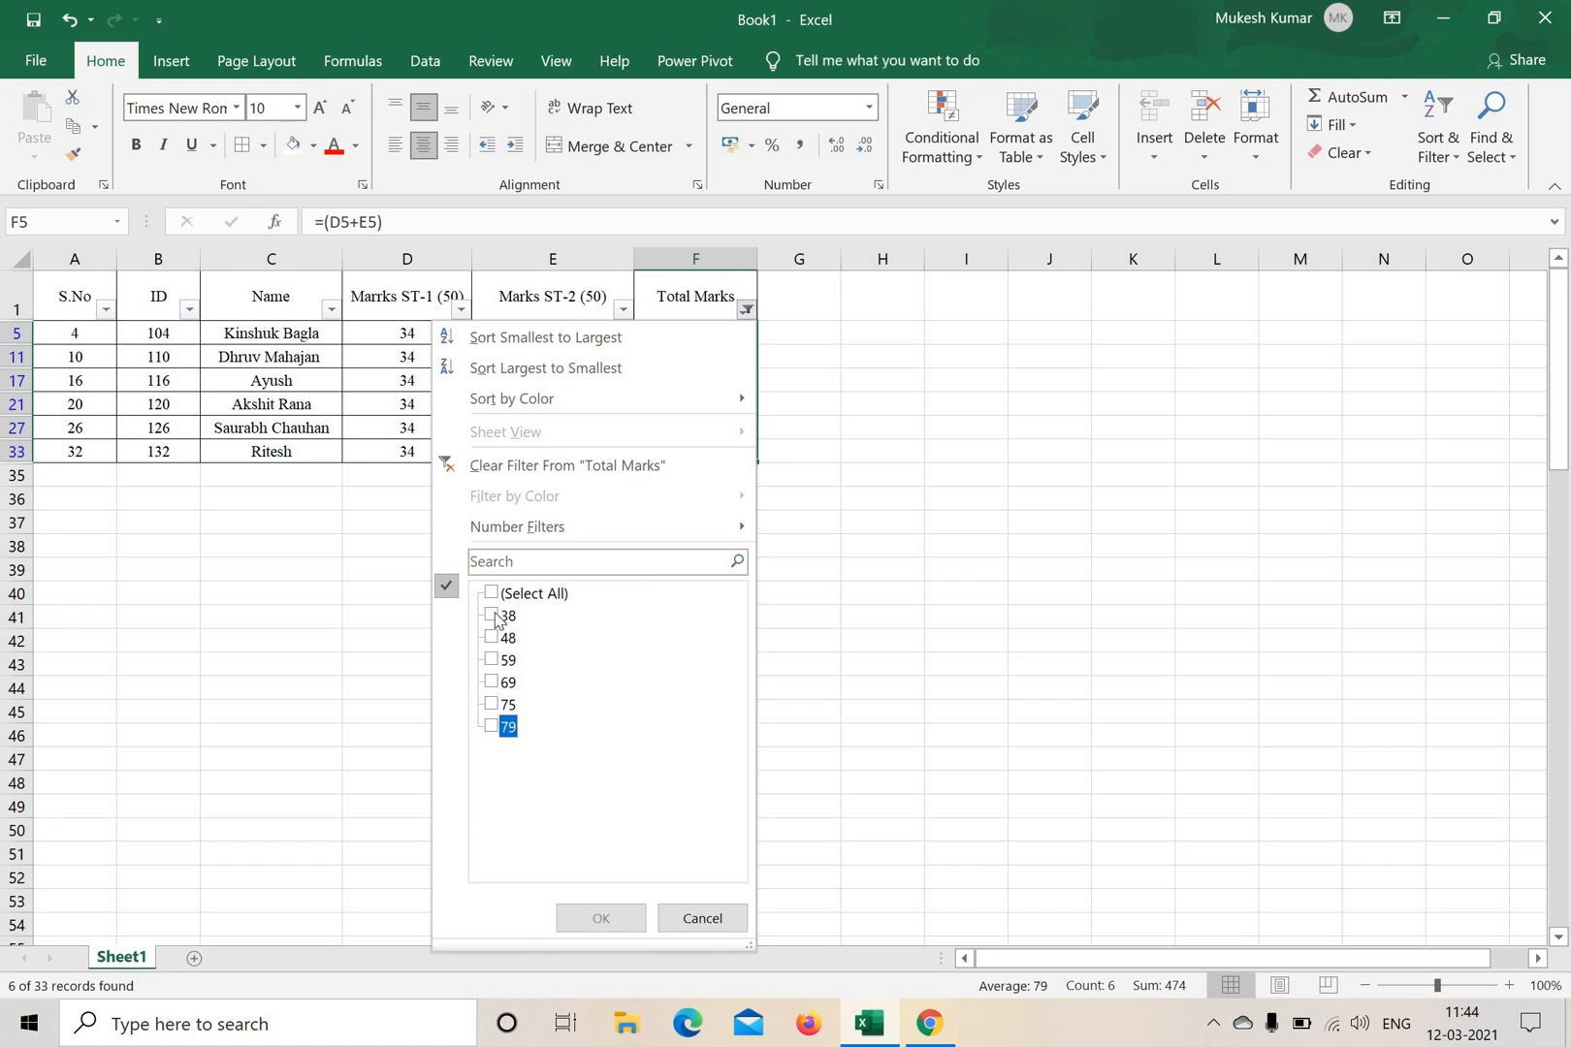
pyautogui.click(498, 616)
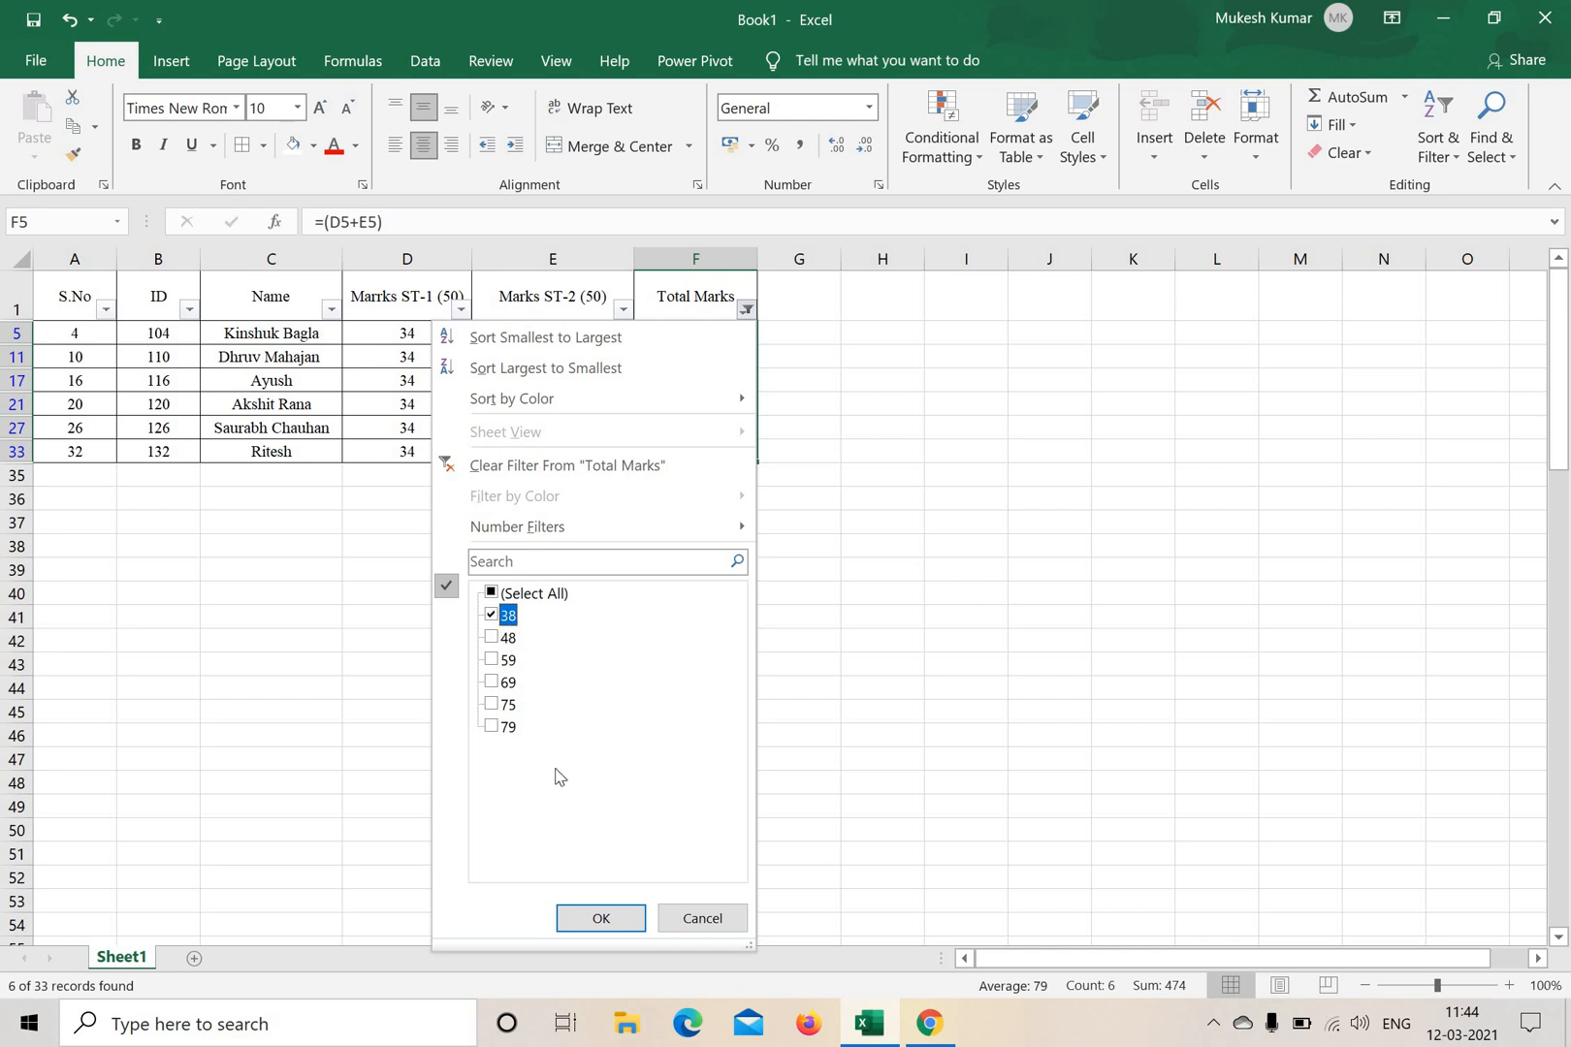
pyautogui.click(601, 920)
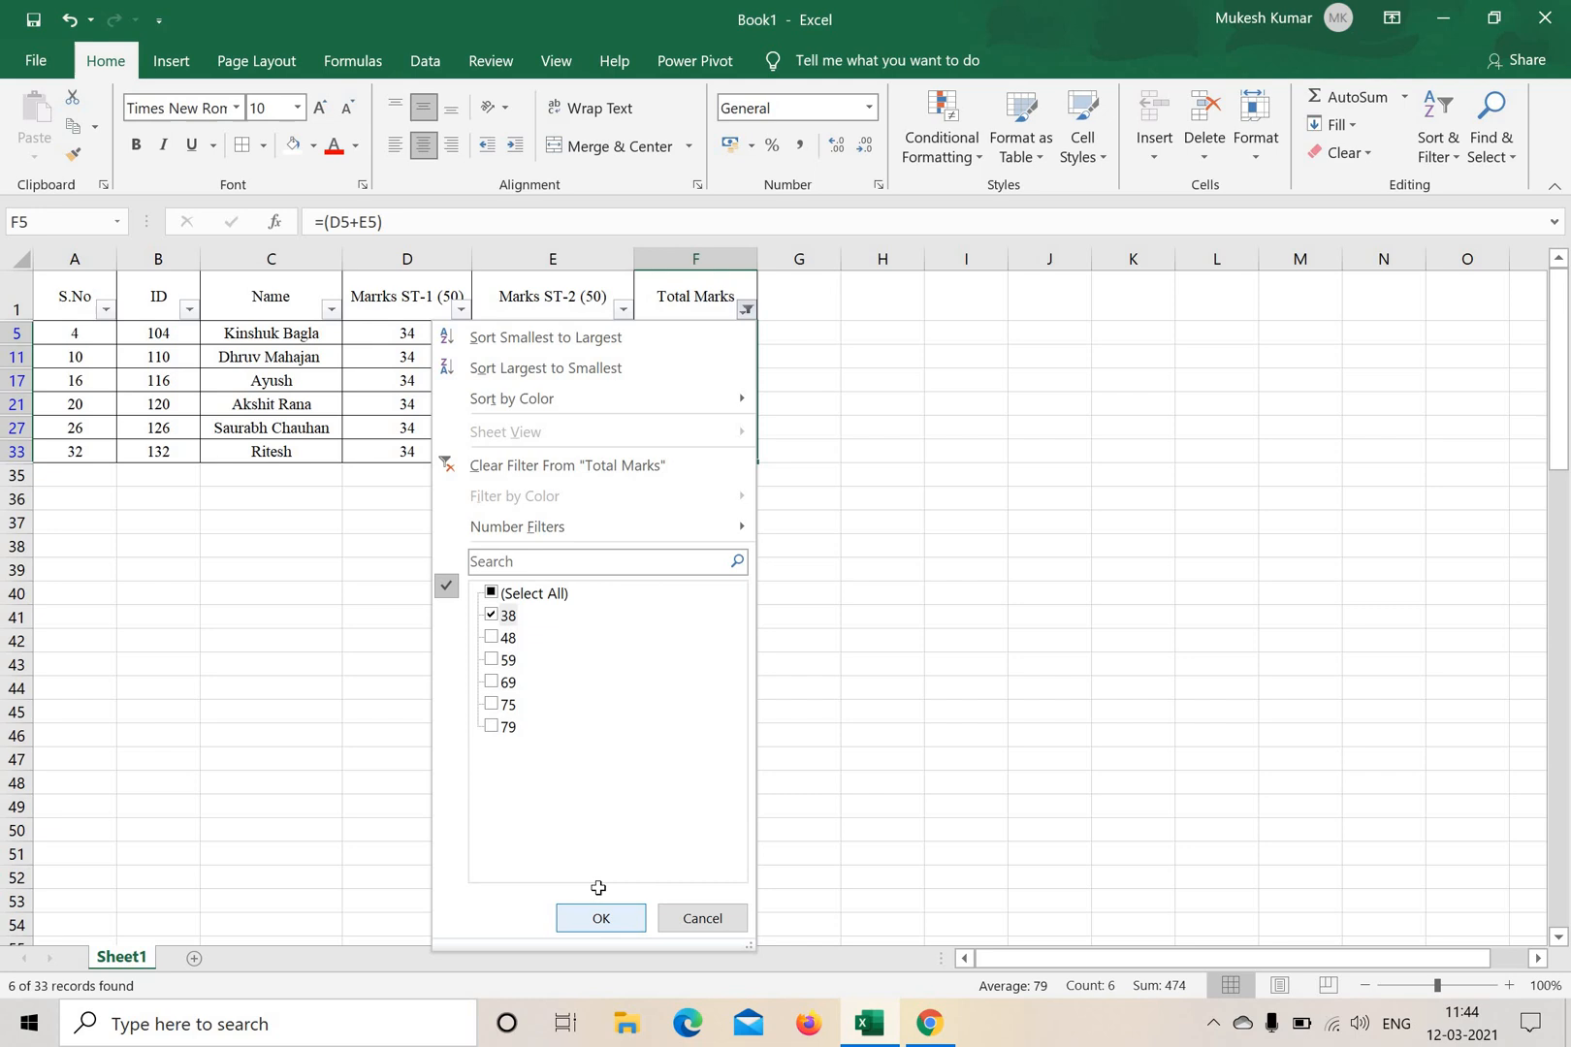
pyautogui.click(1013, 427)
pyautogui.moveTo(695, 333); pyautogui.dragTo(718, 420)
pyautogui.click(933, 452)
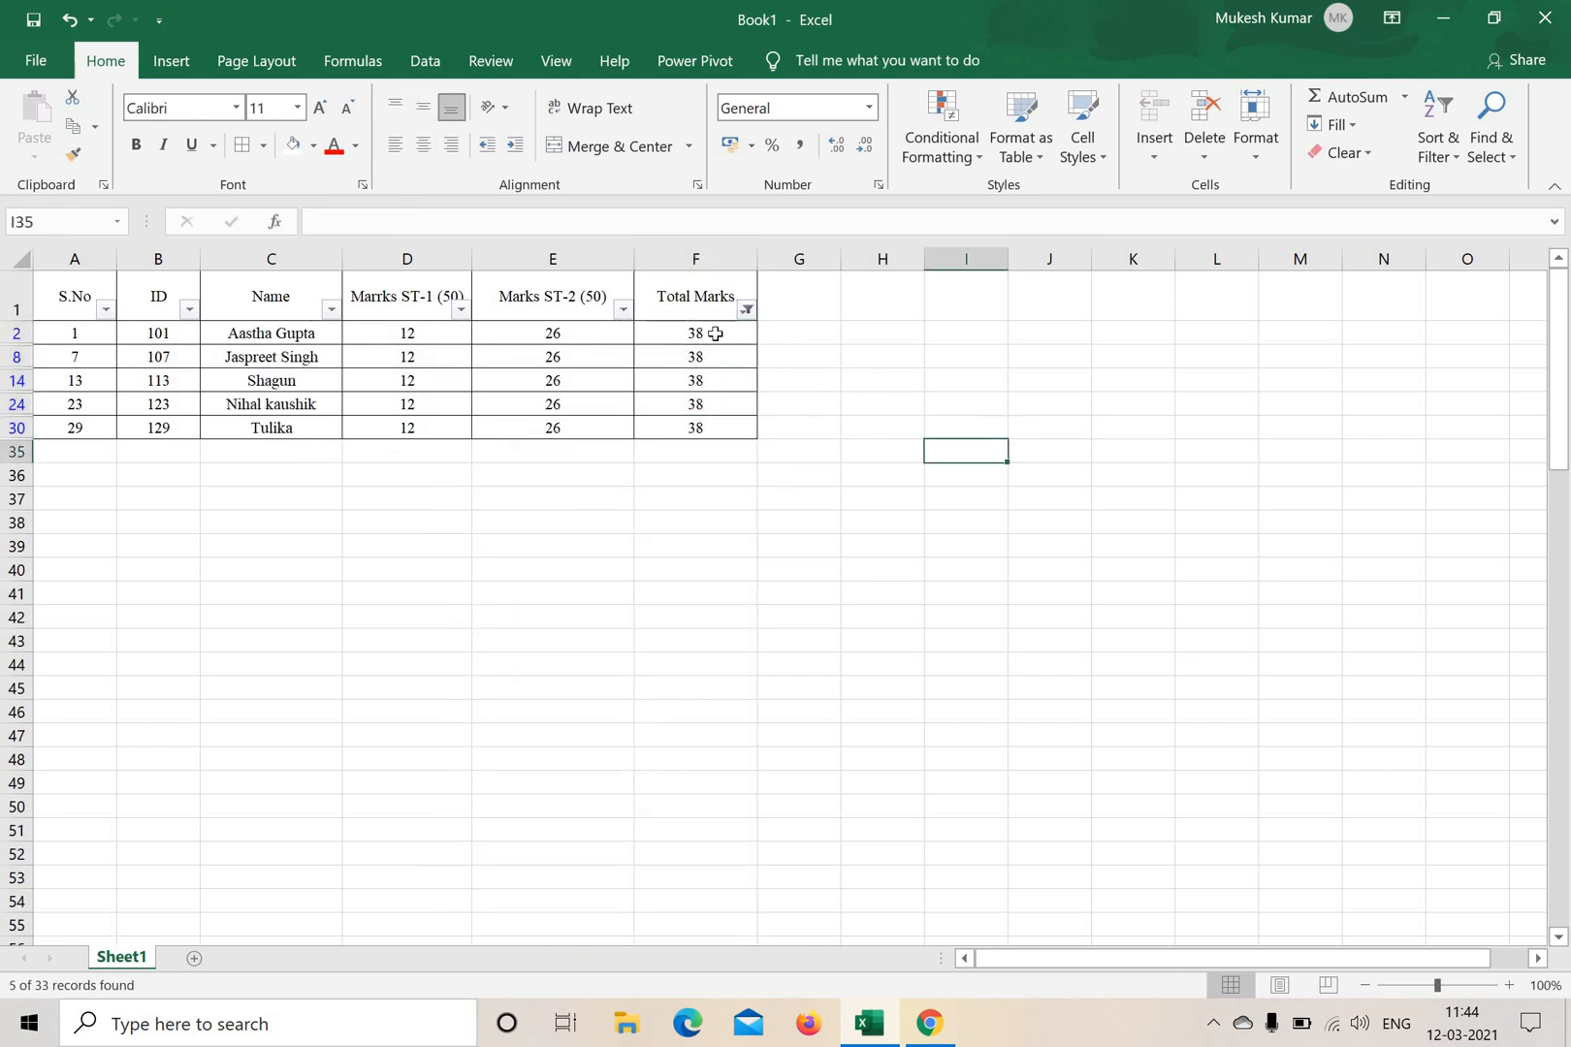
pyautogui.moveTo(695, 332); pyautogui.dragTo(714, 434)
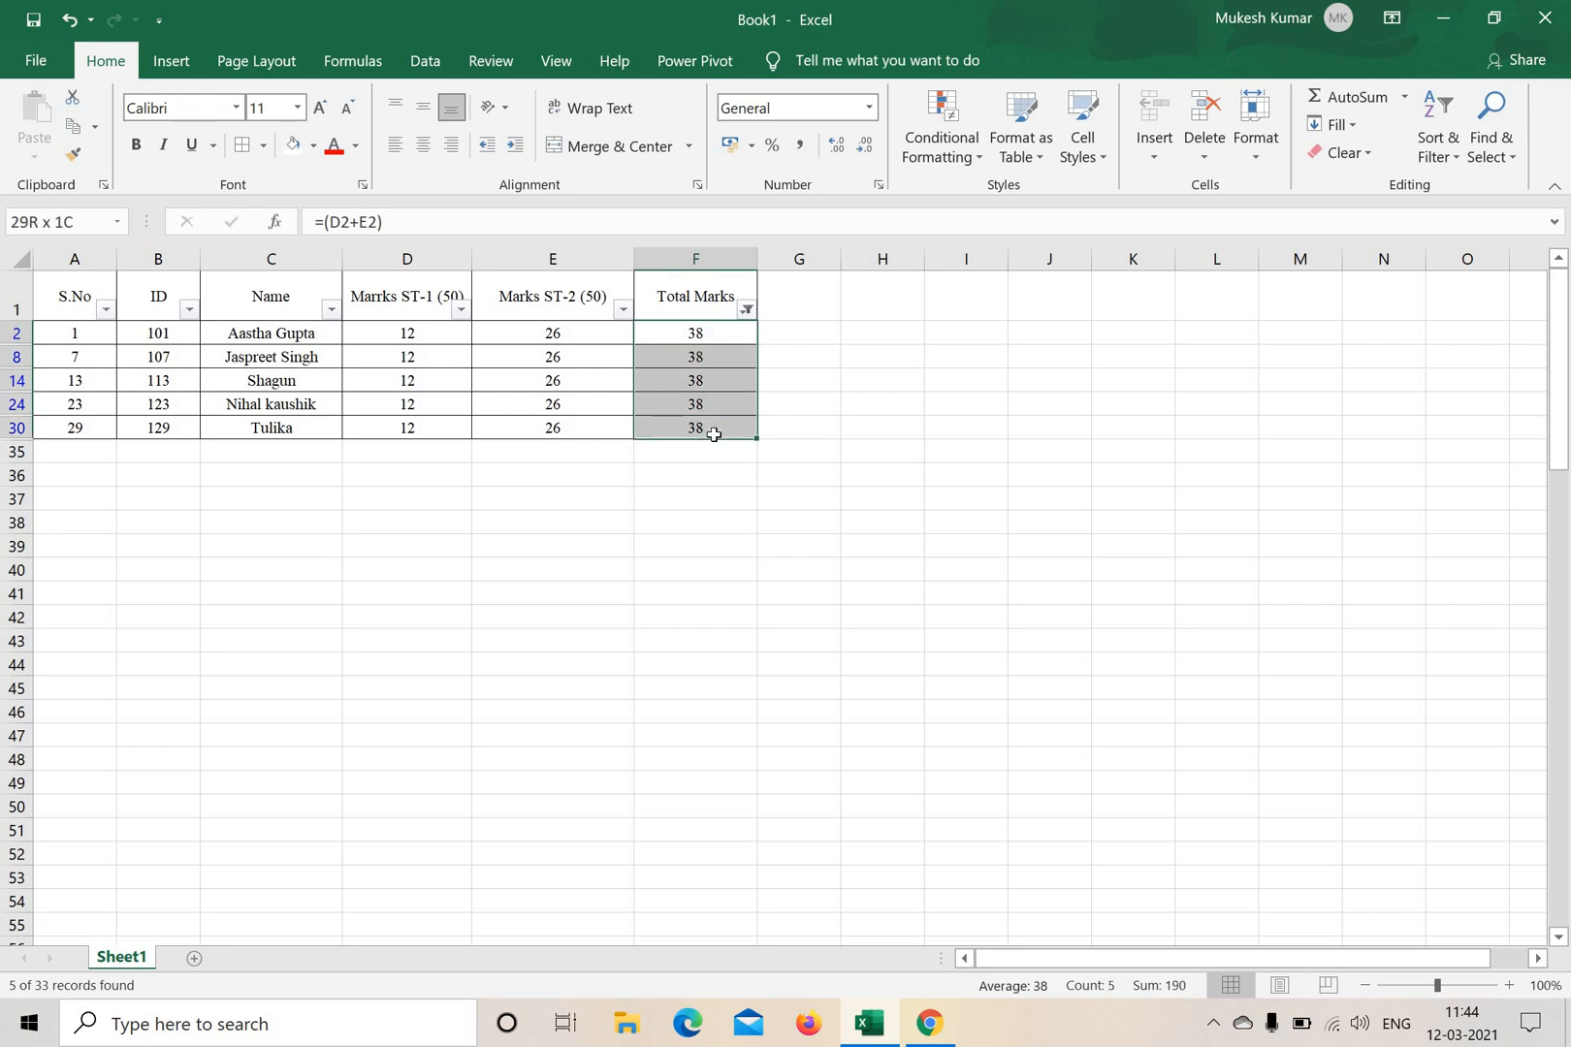
pyautogui.click(801, 502)
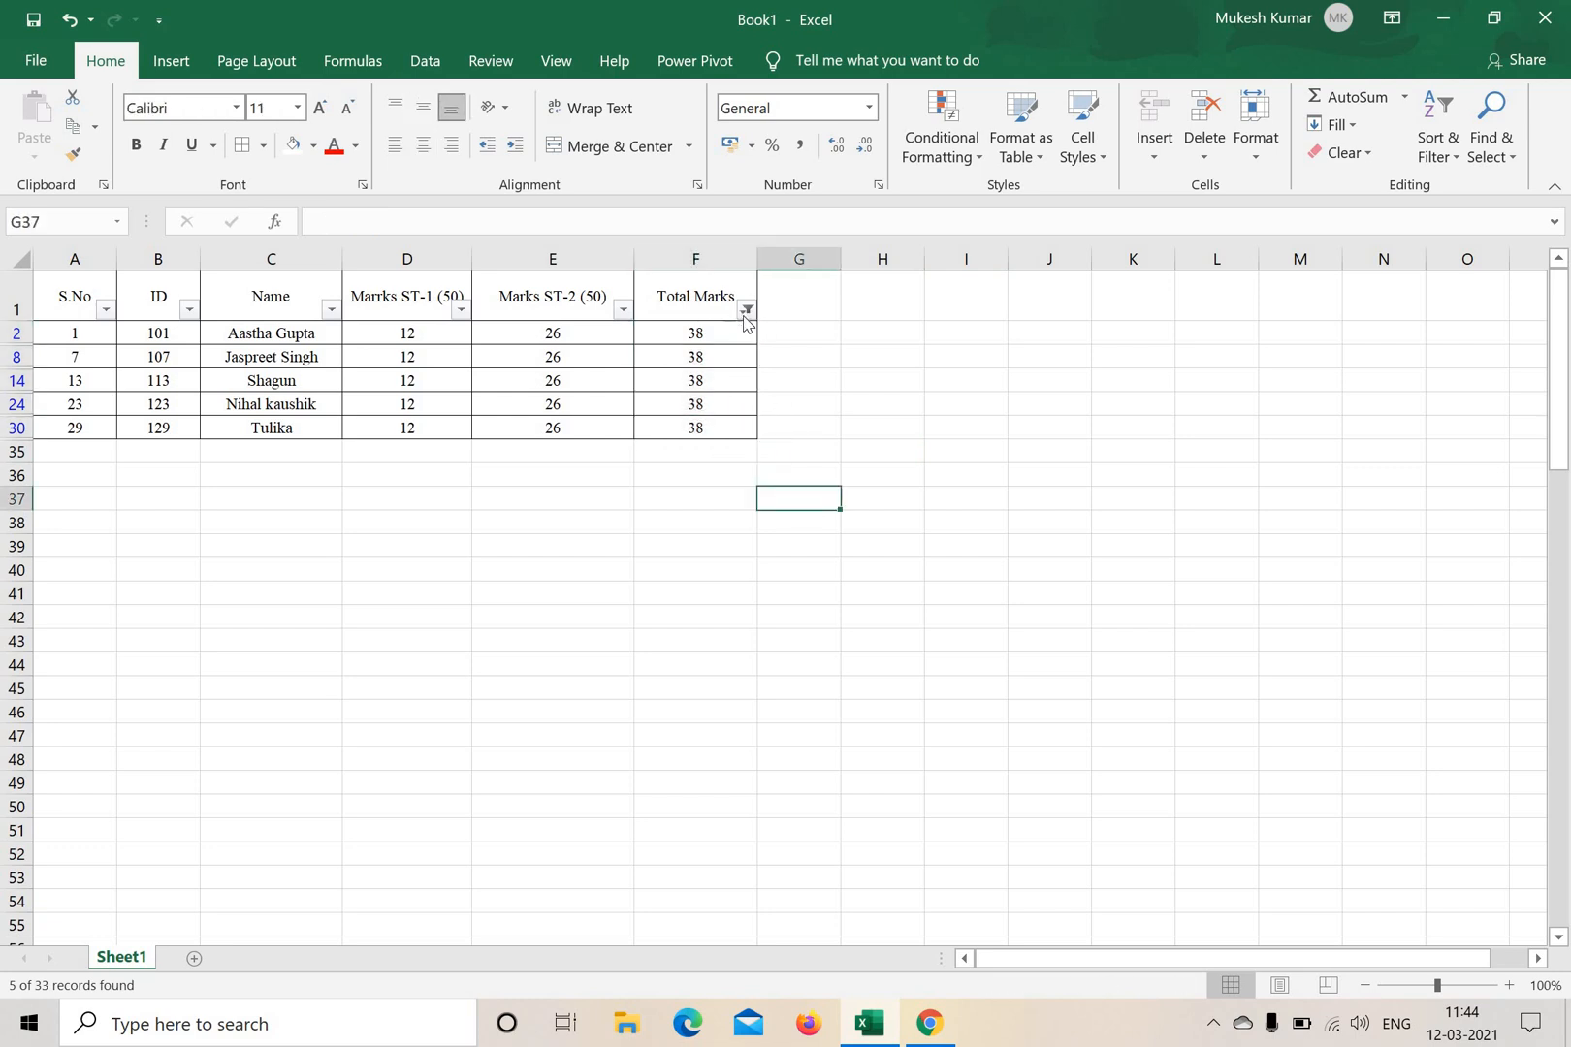
# Reset the Total Marks filter to include all totals.
pyautogui.click(746, 312)
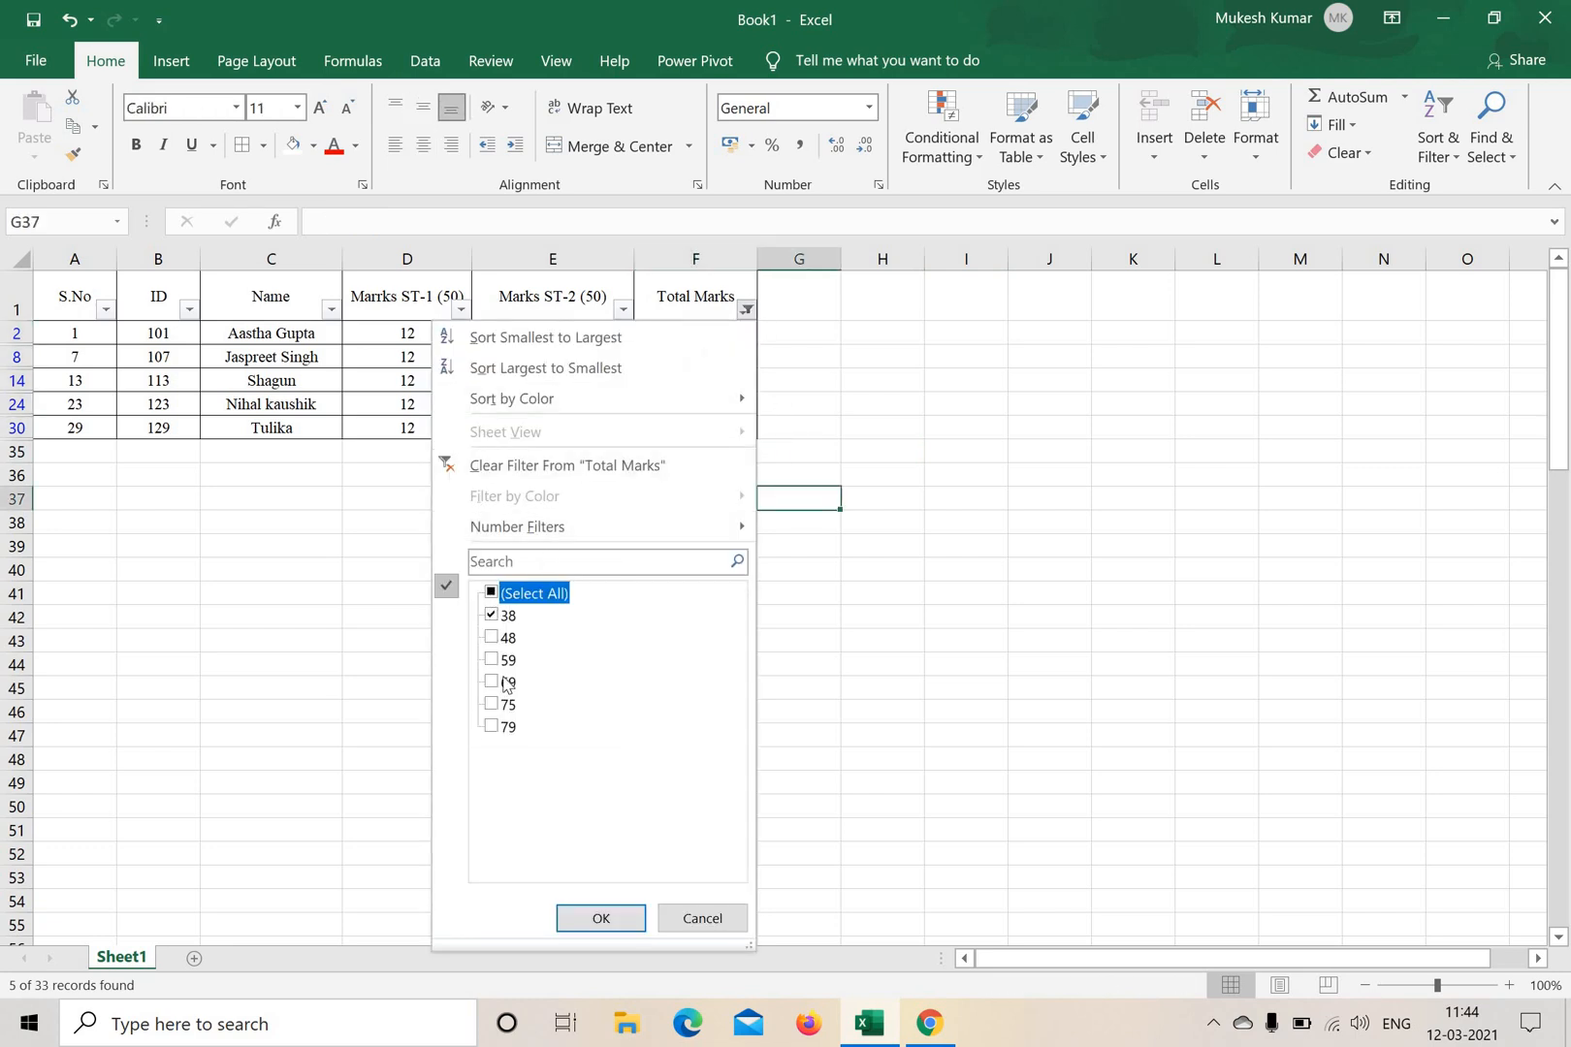
pyautogui.click(514, 594)
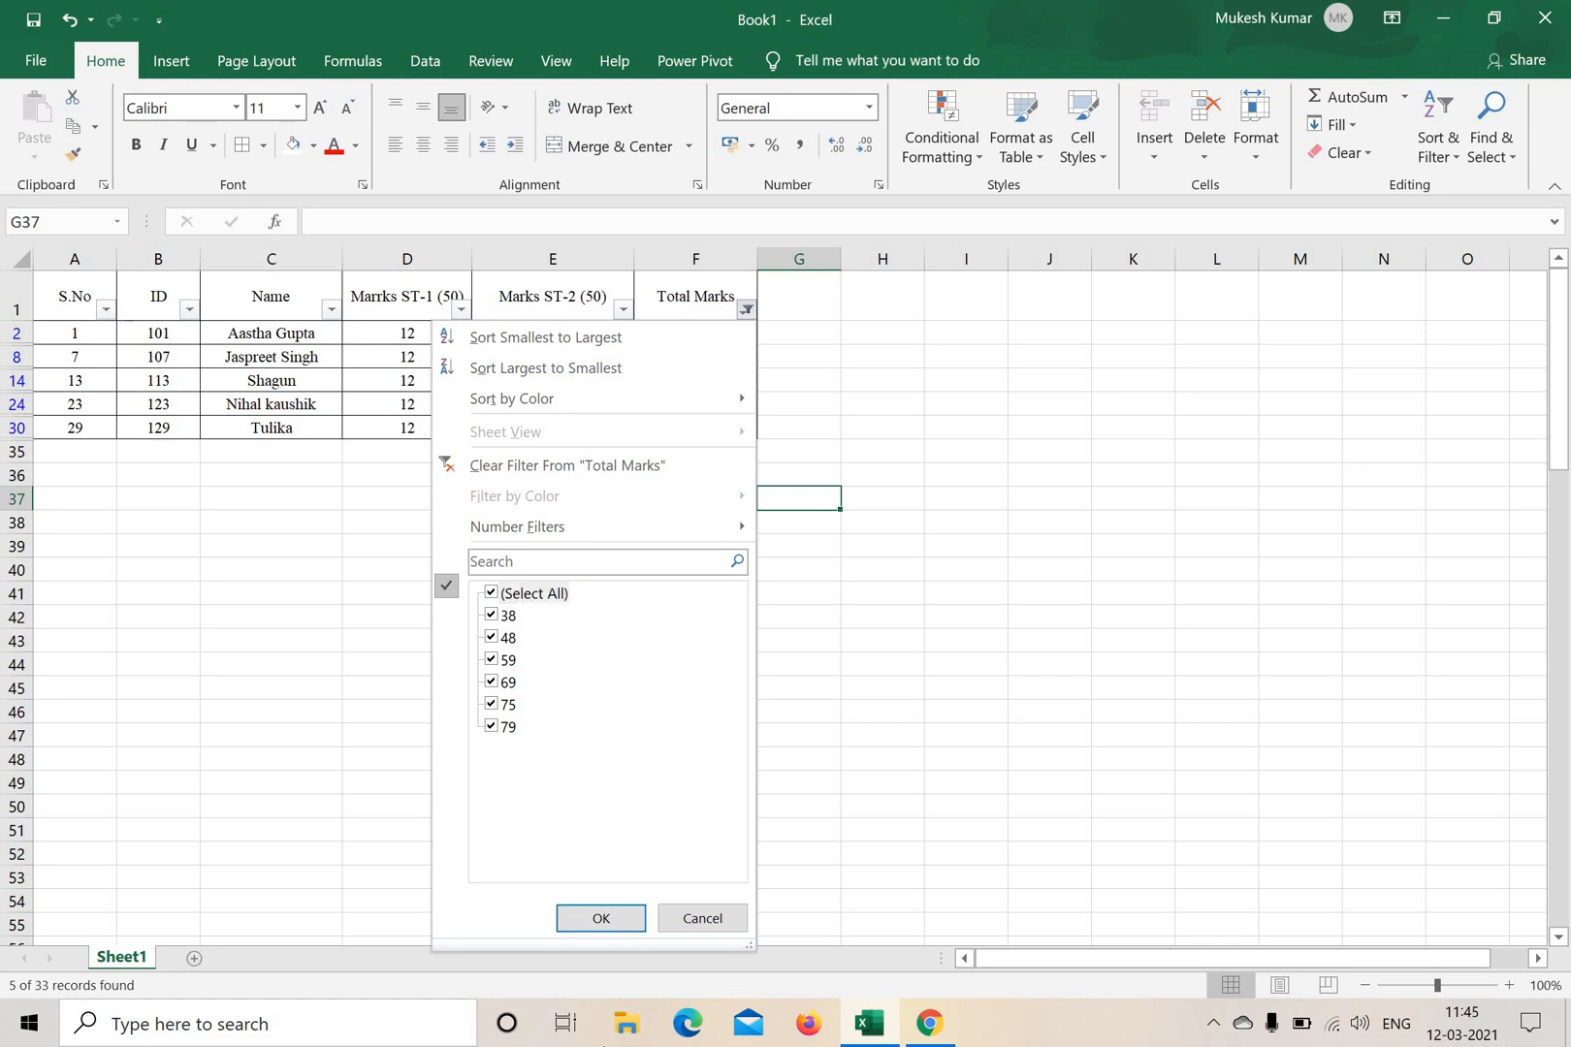
pyautogui.click(601, 917)
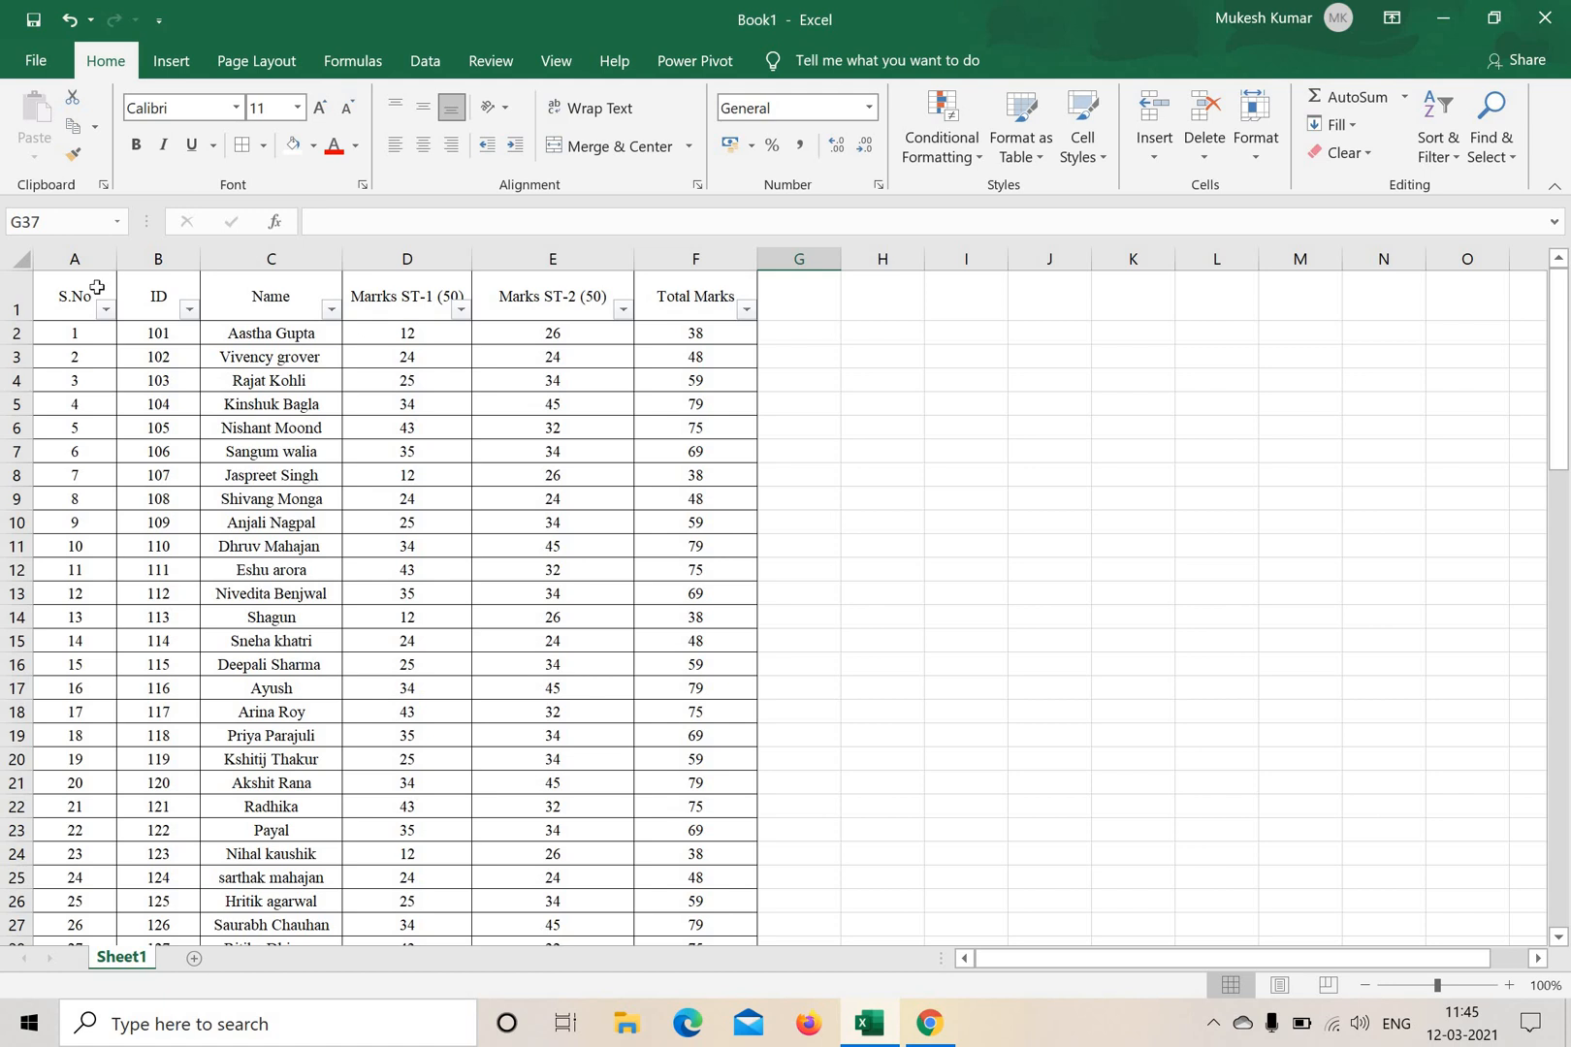
# Remove the filter from the header row A1:F1 of the marks table.
pyautogui.moveTo(82, 288); pyautogui.dragTo(712, 298)
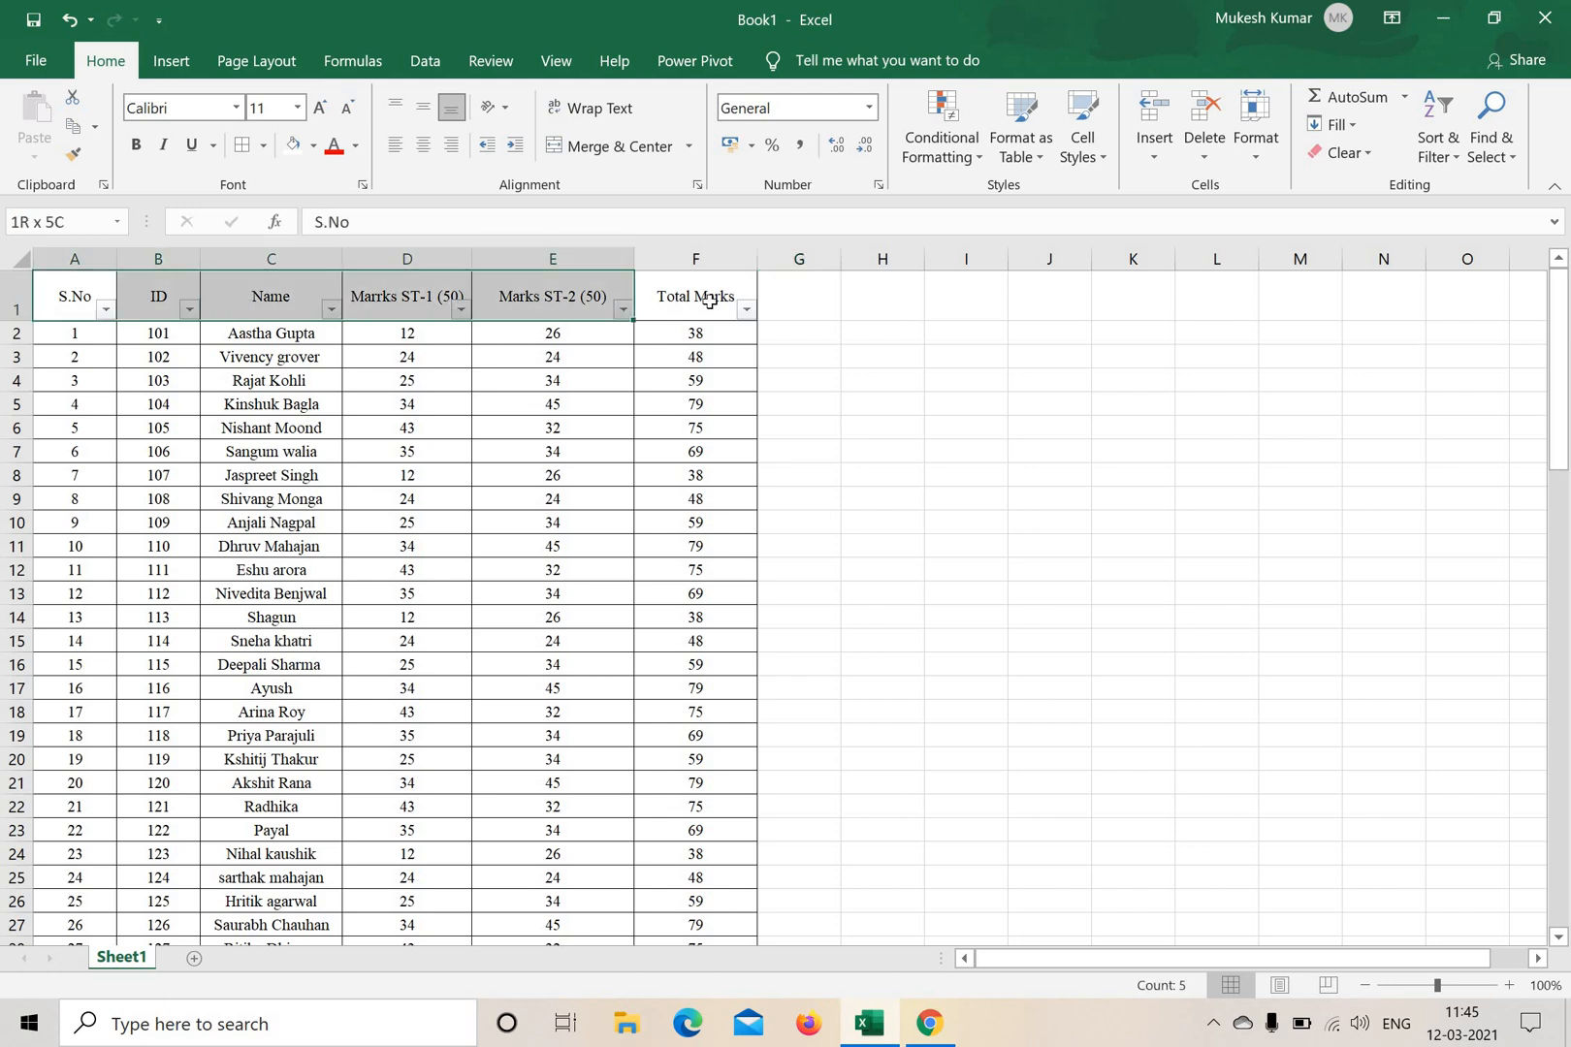
pyautogui.click(966, 499)
pyautogui.moveTo(102, 299); pyautogui.dragTo(703, 302)
pyautogui.click(882, 452)
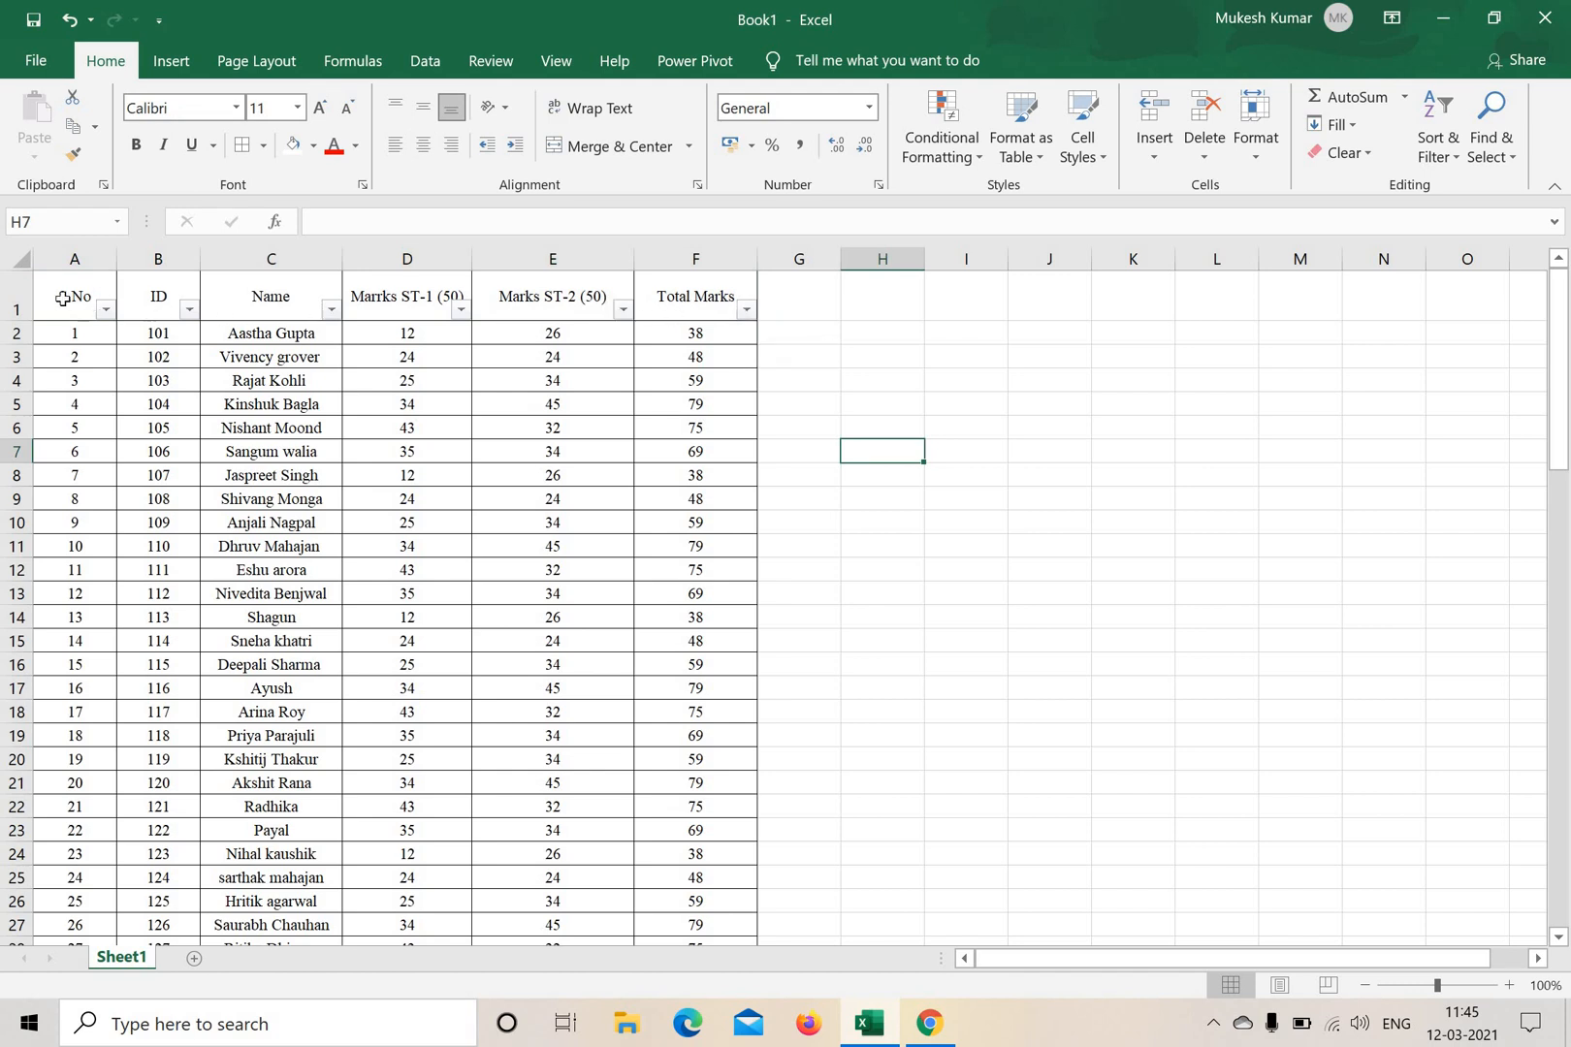
pyautogui.moveTo(68, 298); pyautogui.dragTo(743, 312)
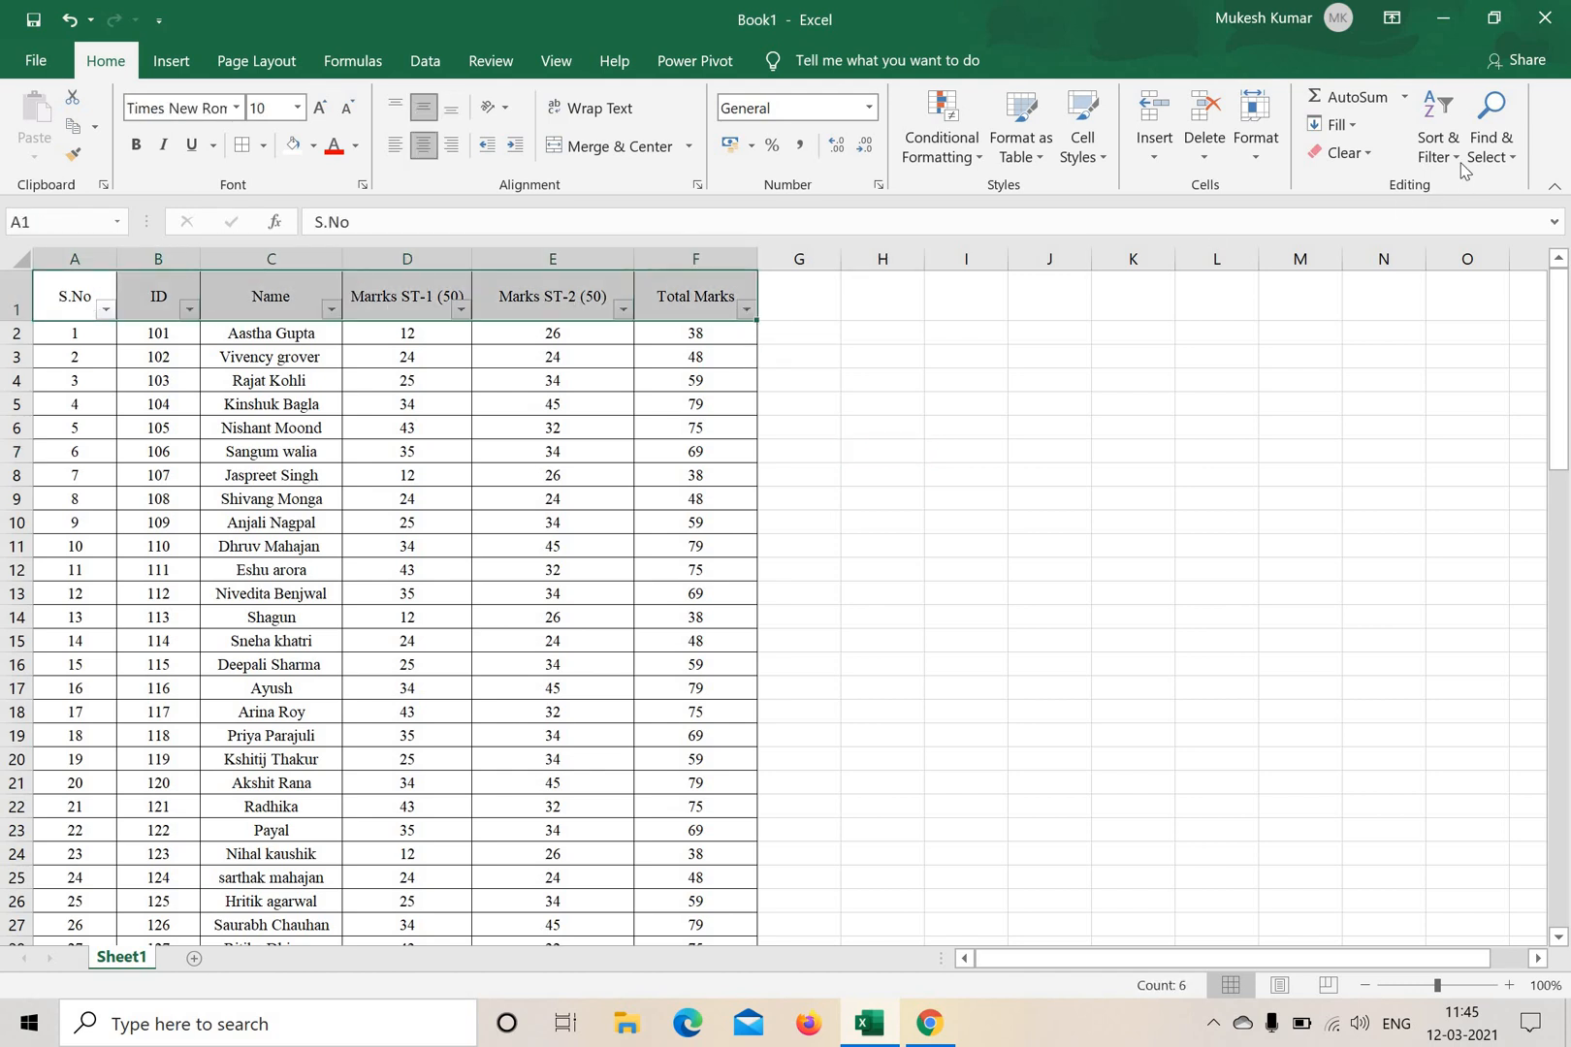
pyautogui.click(1456, 294)
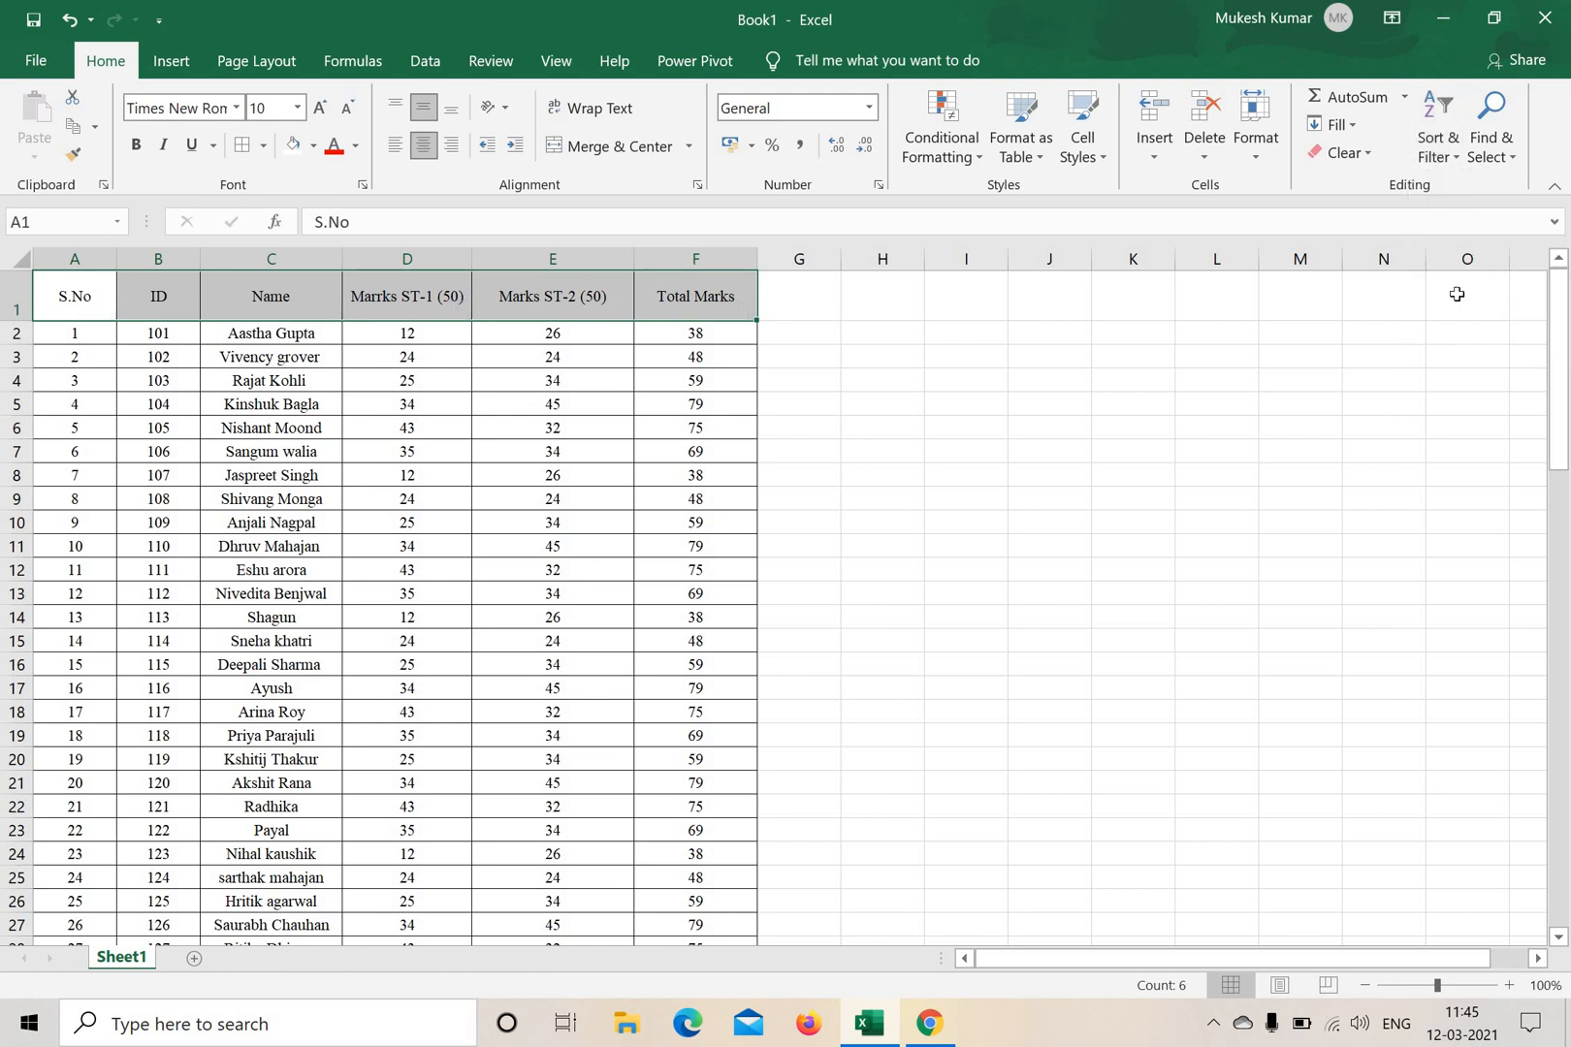
pyautogui.click(1132, 498)
# Fill the header row cells from S.No to Total Marks with light gray.
pyautogui.moveTo(68, 298); pyautogui.dragTo(753, 299)
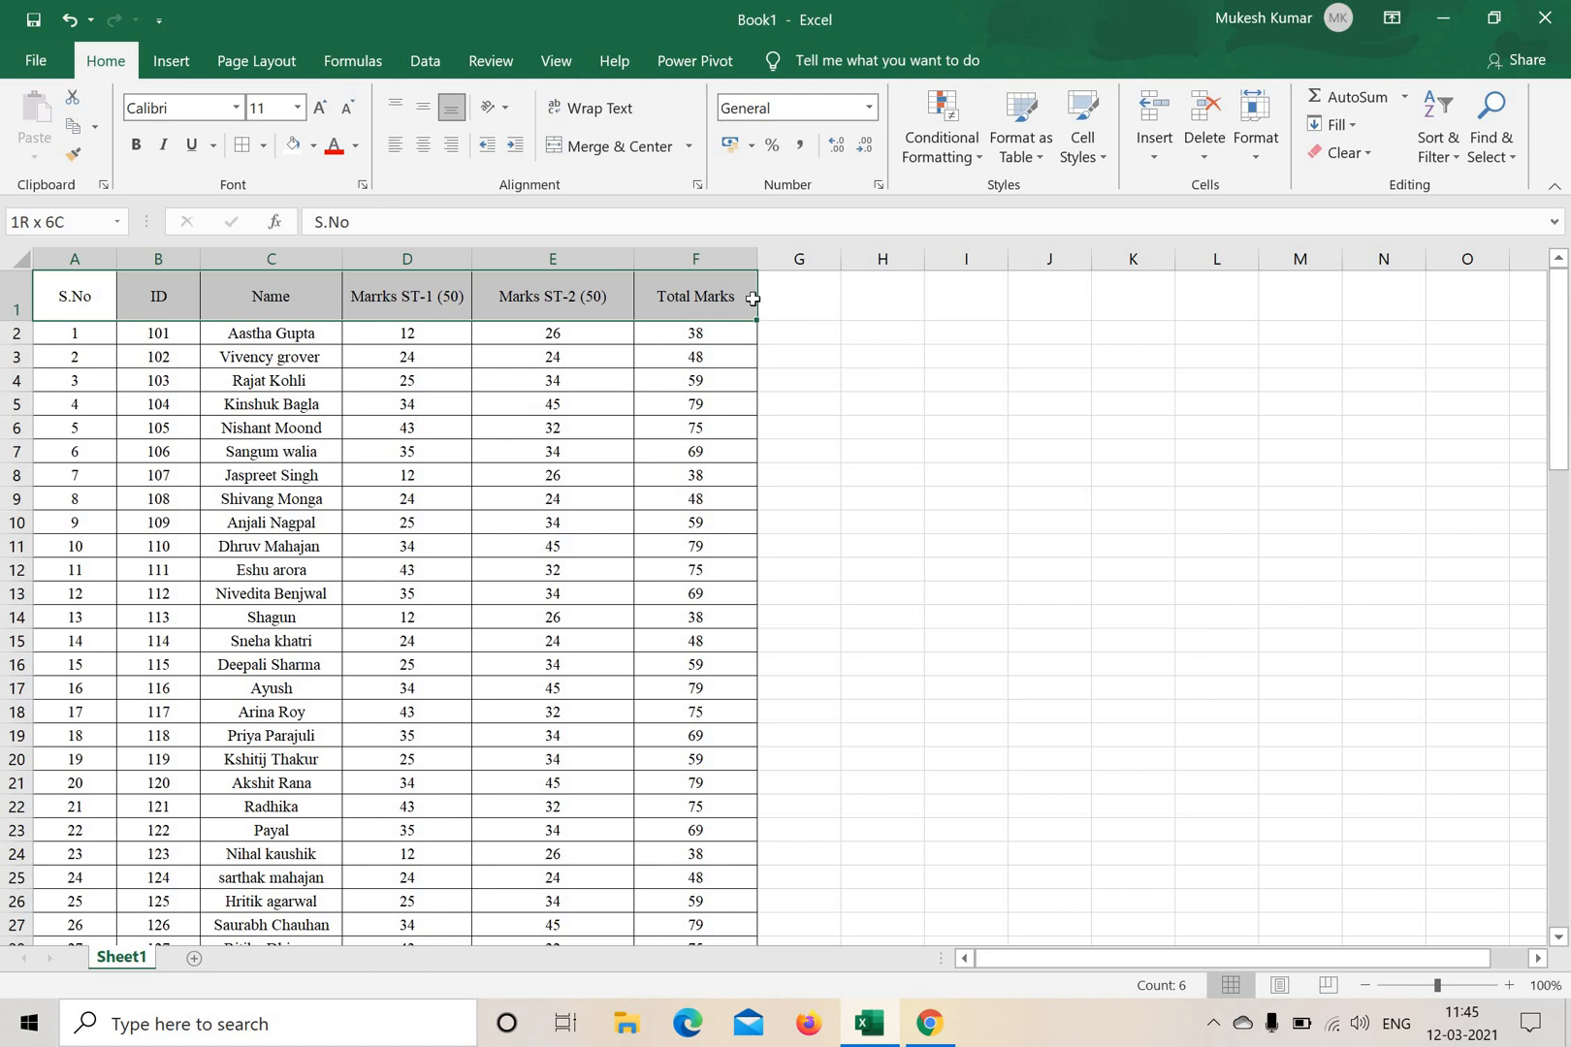
pyautogui.click(948, 433)
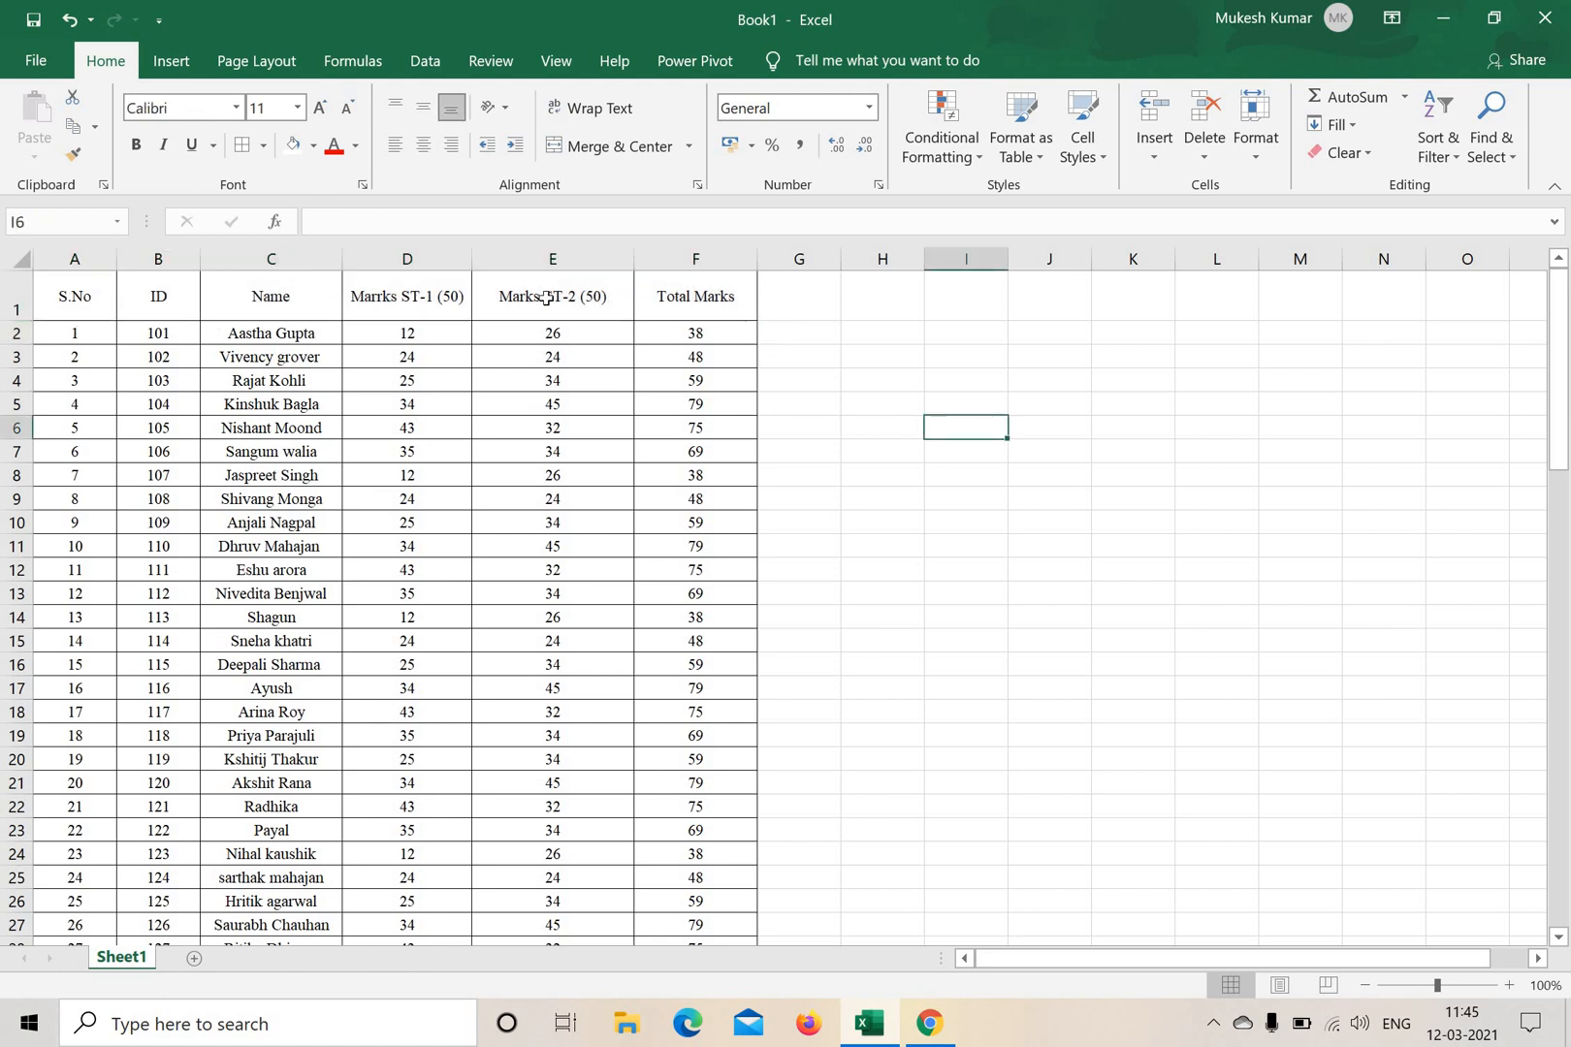
pyautogui.moveTo(68, 298); pyautogui.dragTo(711, 299)
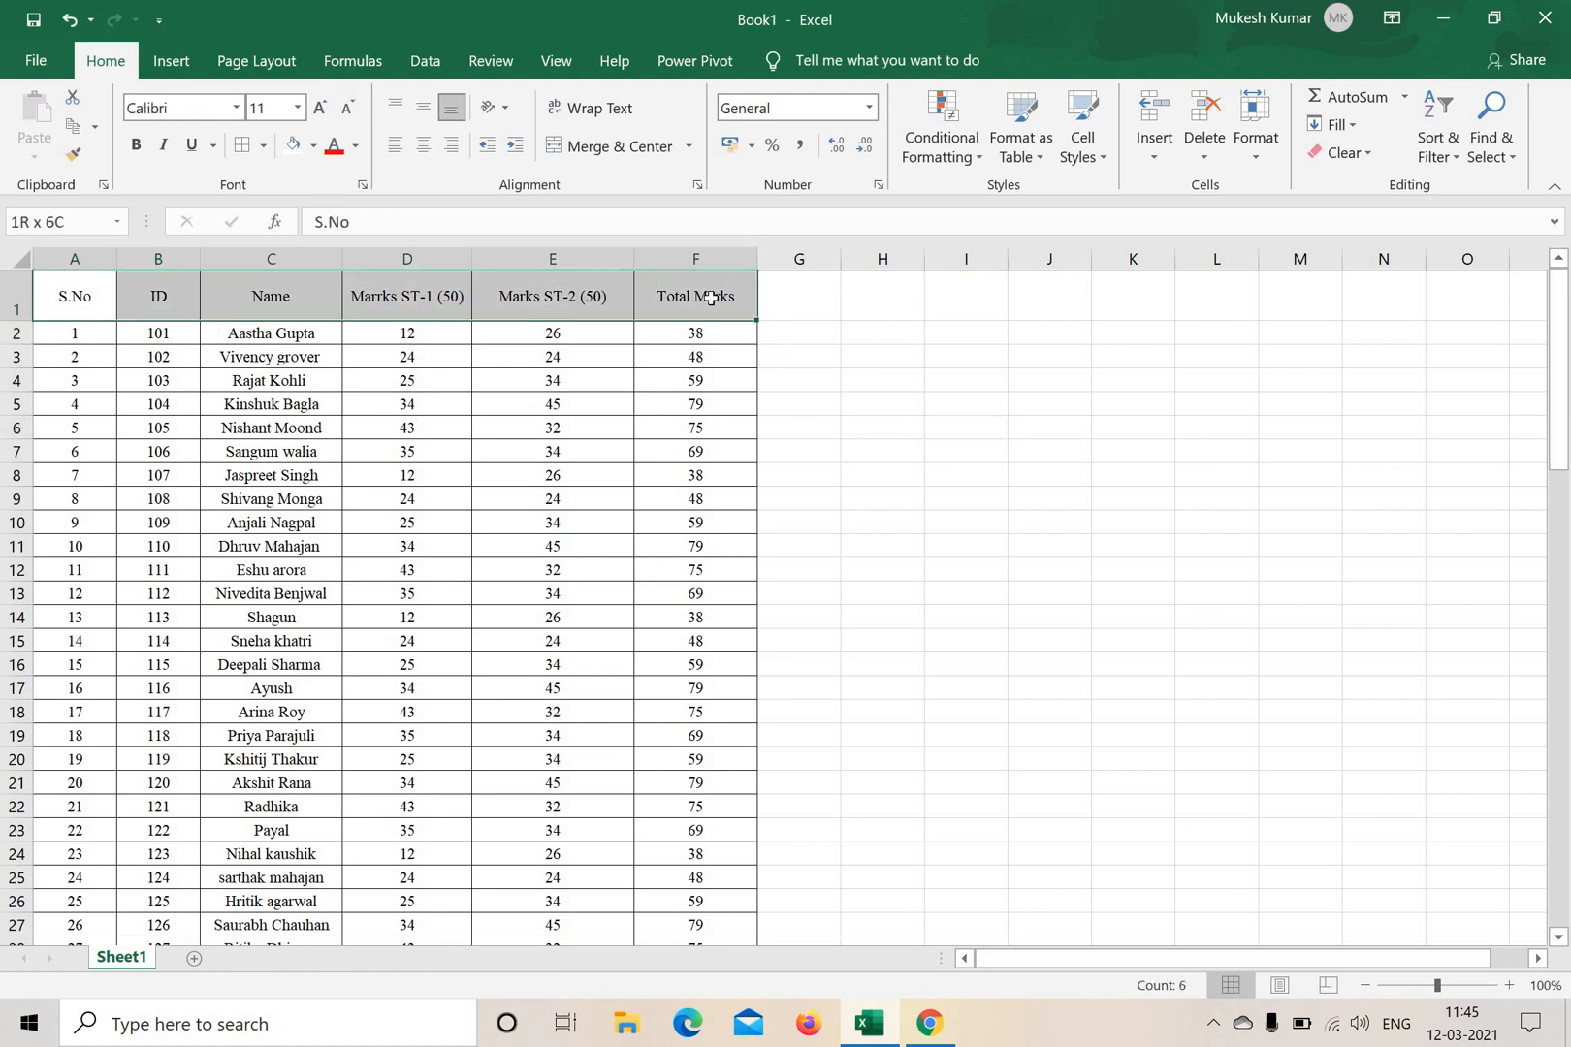
pyautogui.click(312, 146)
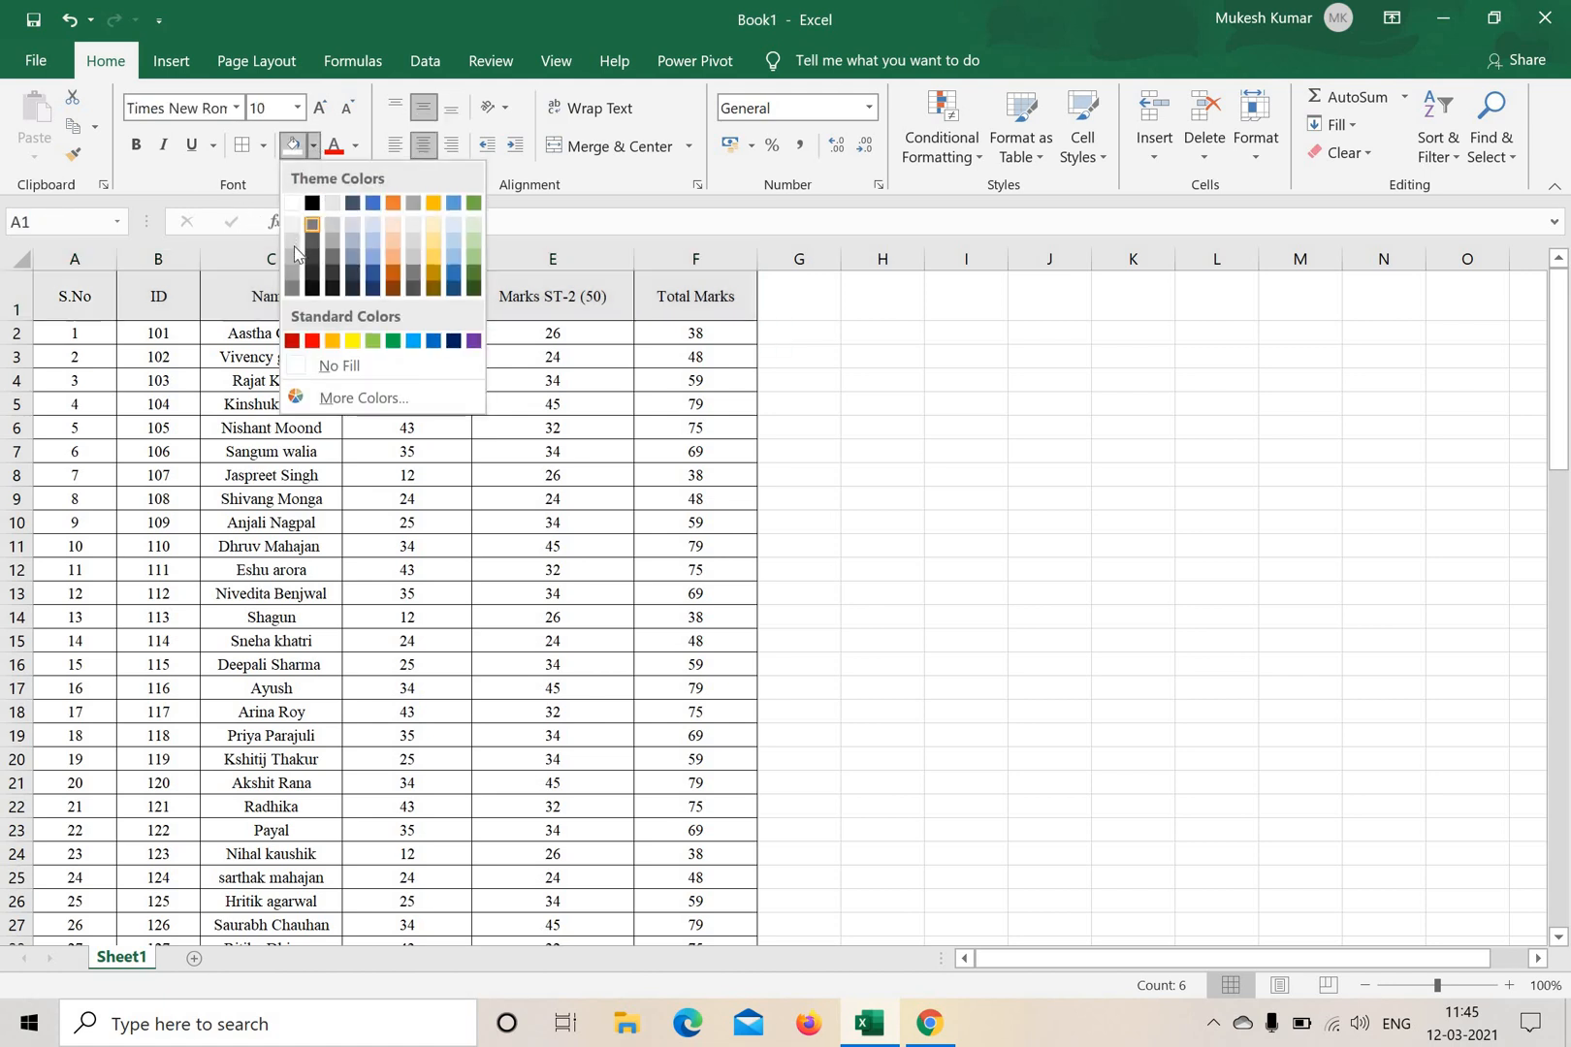
pyautogui.click(972, 455)
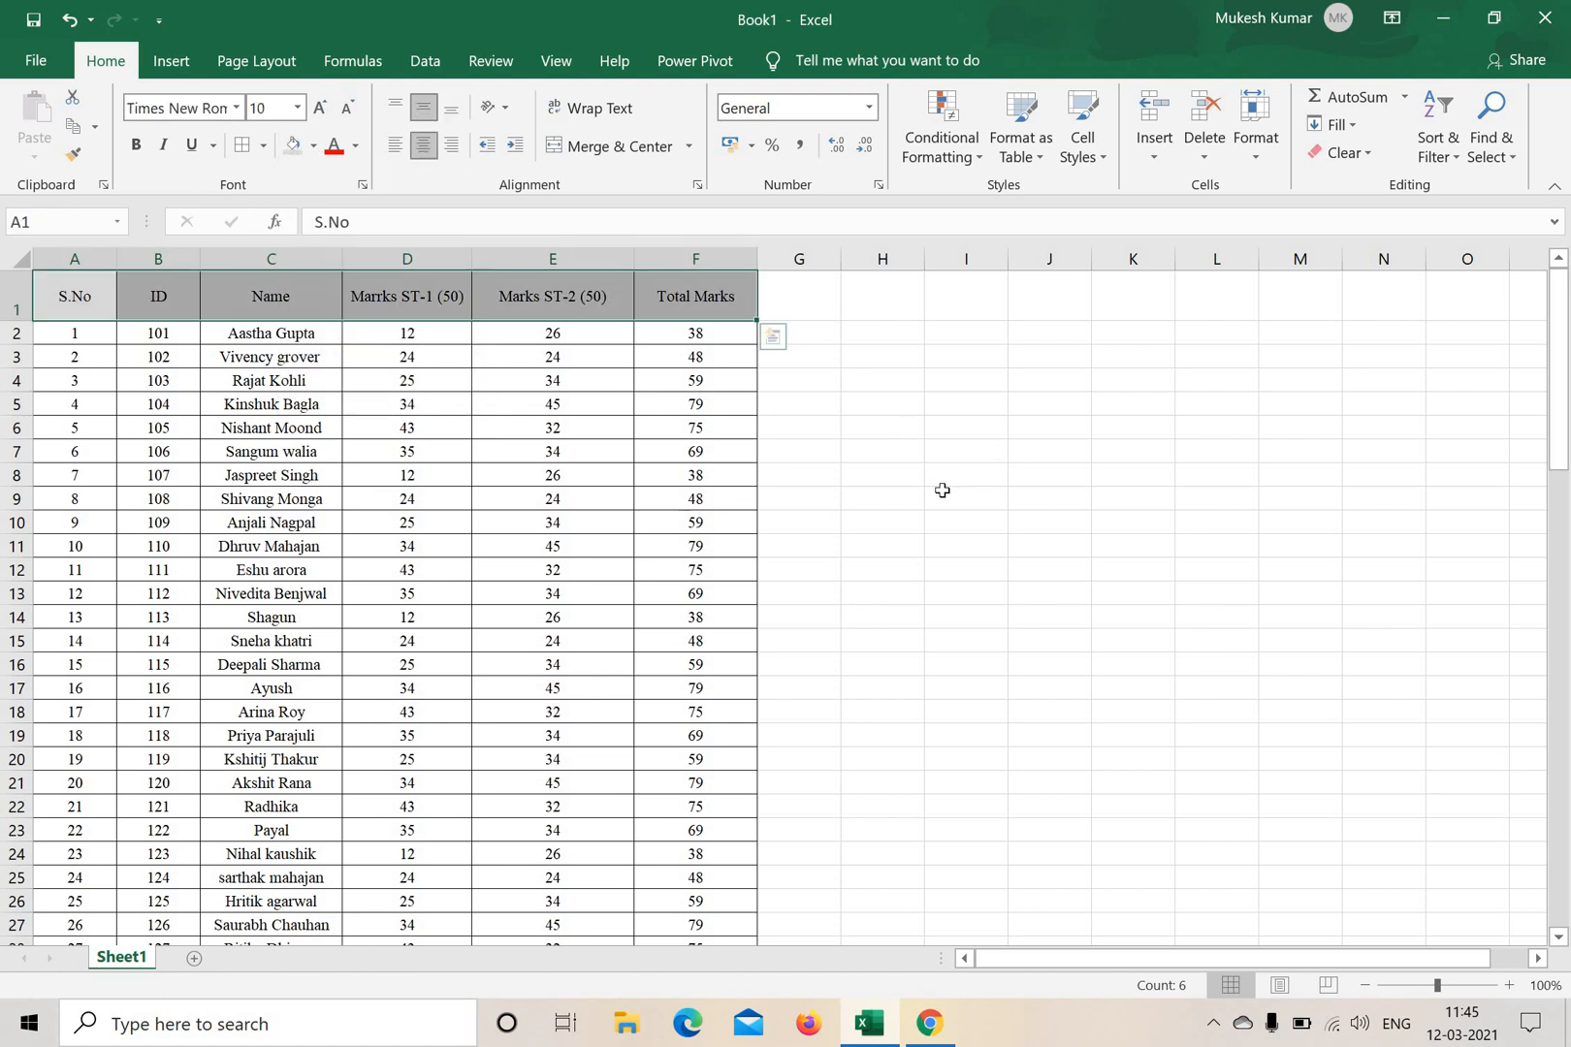
# Apply thick outside borders to the whole table A1:F34 and to its header row.
pyautogui.moveTo(70, 290); pyautogui.dragTo(740, 901)
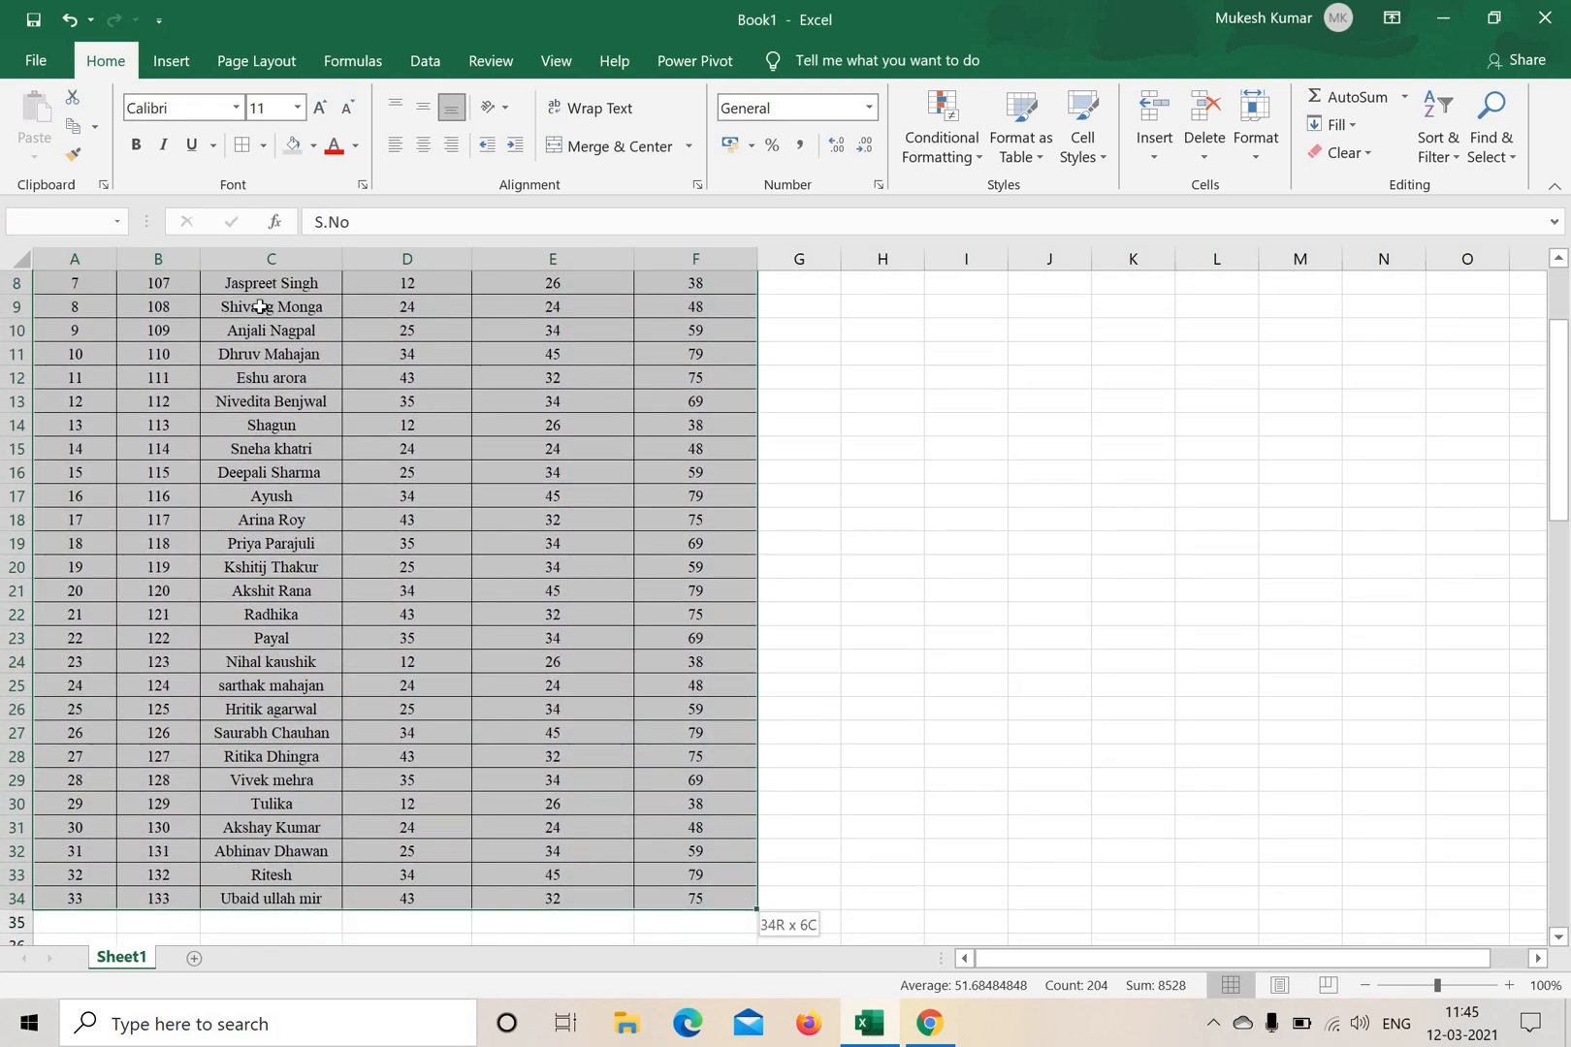
pyautogui.click(262, 145)
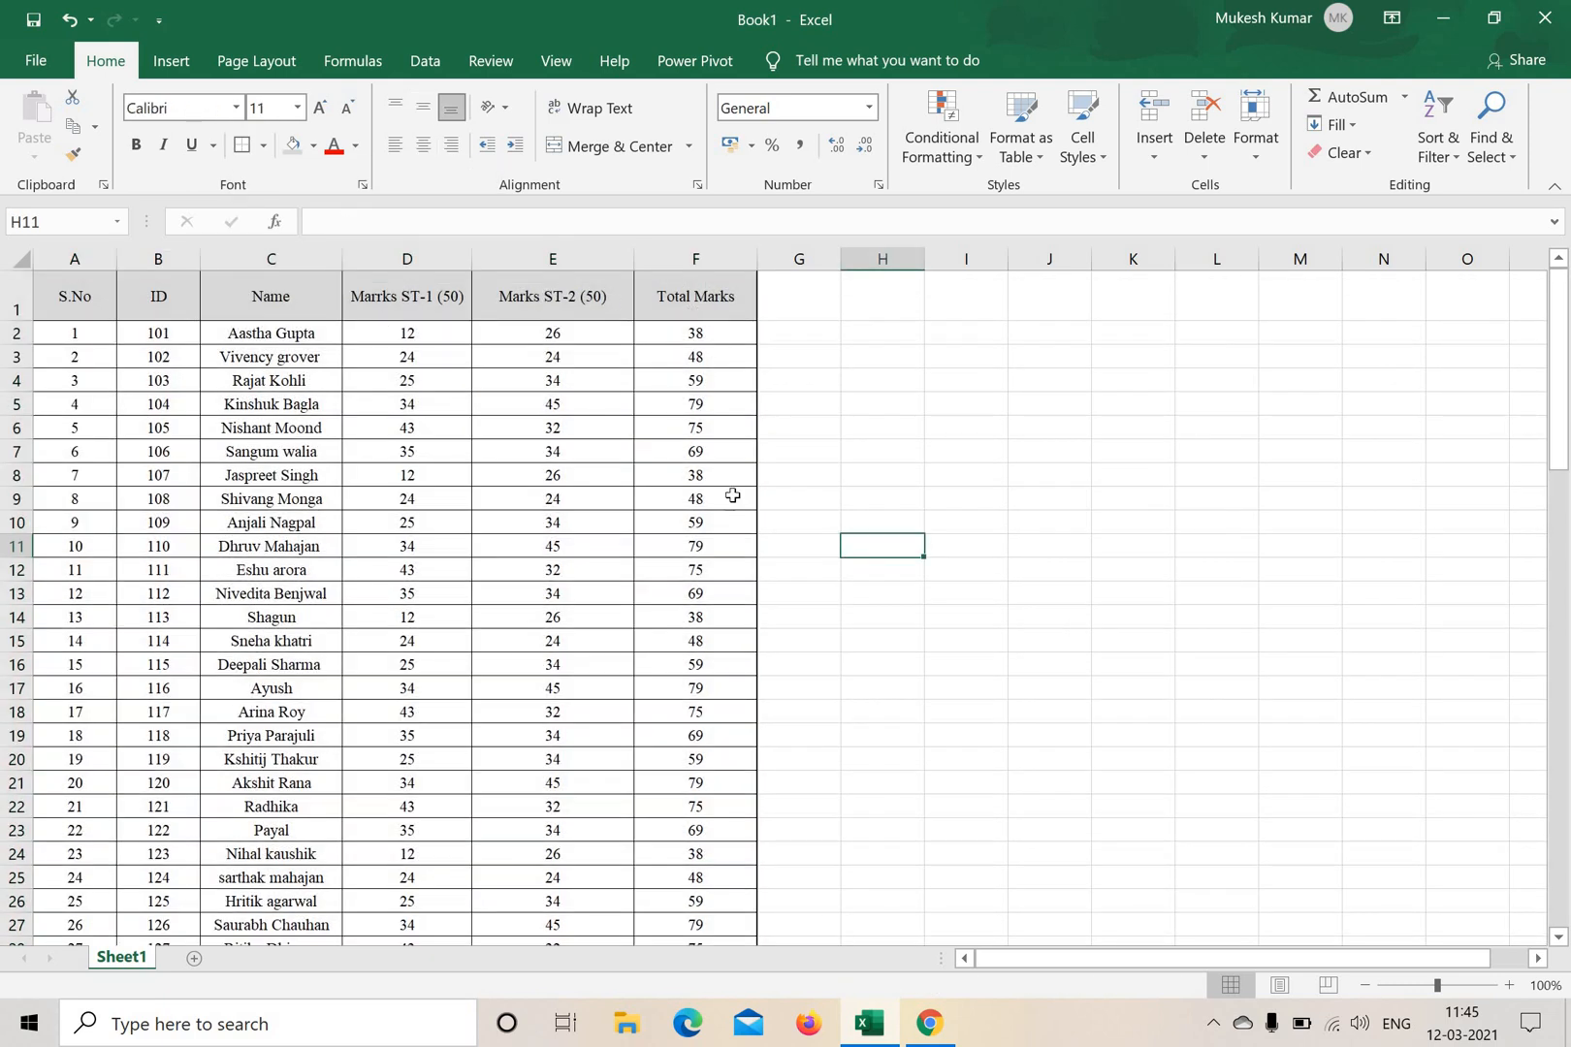
pyautogui.moveTo(50, 288); pyautogui.dragTo(669, 292)
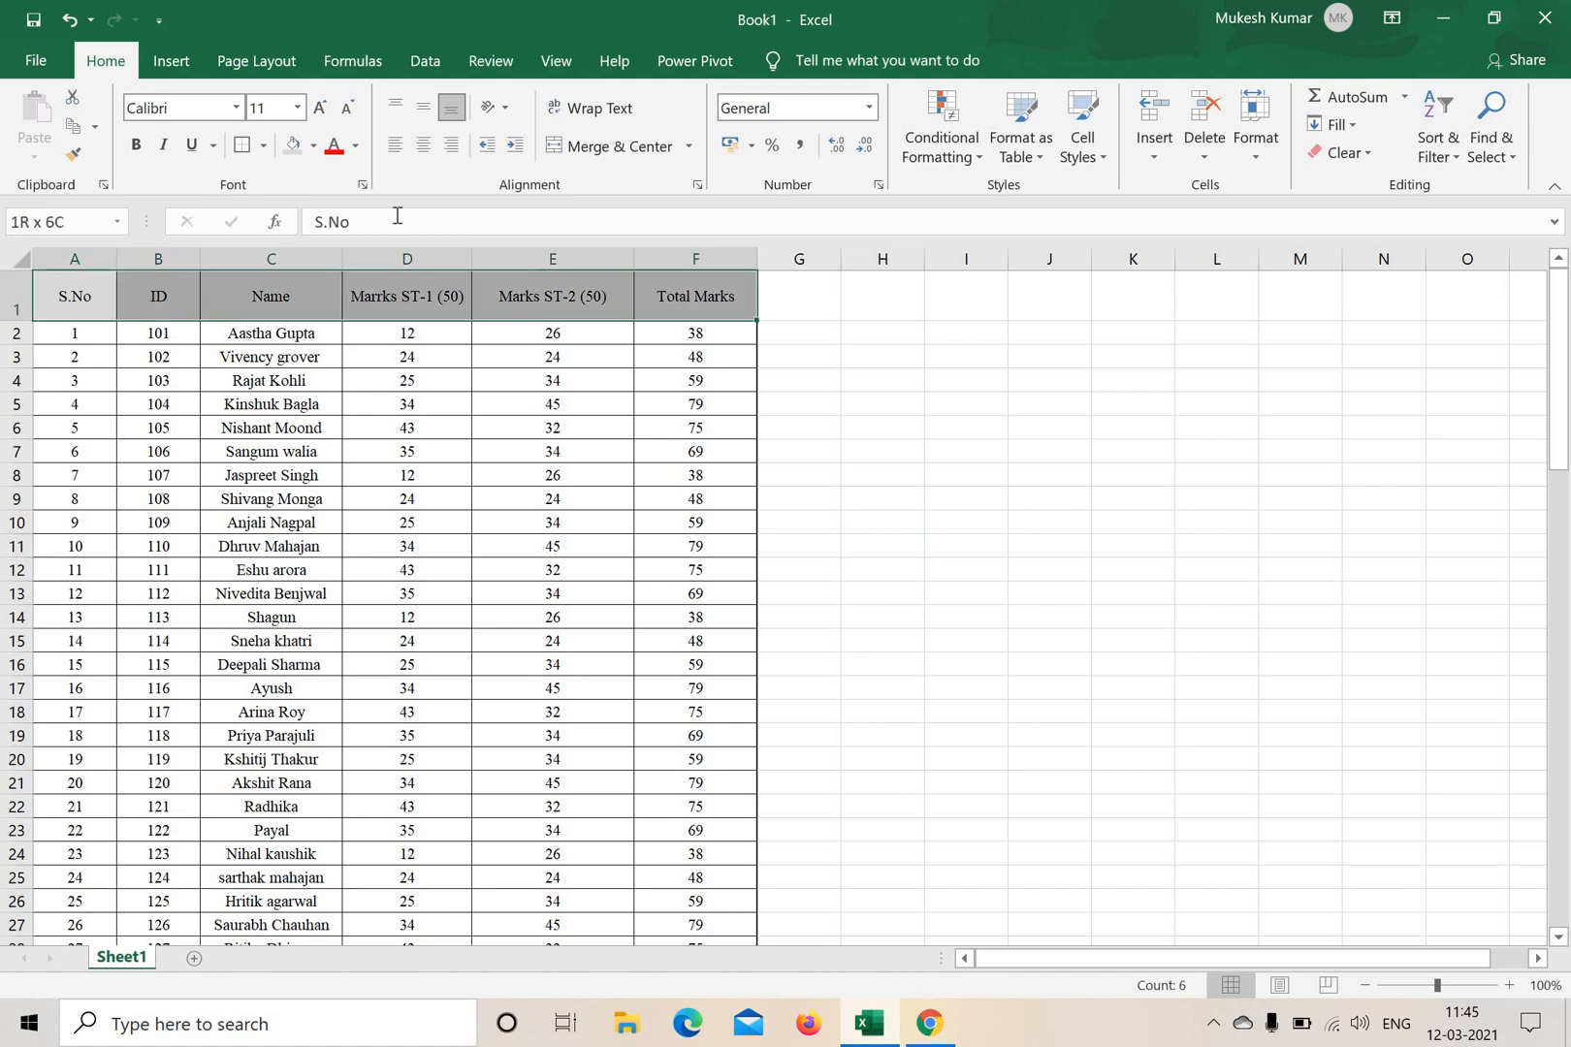
pyautogui.click(264, 146)
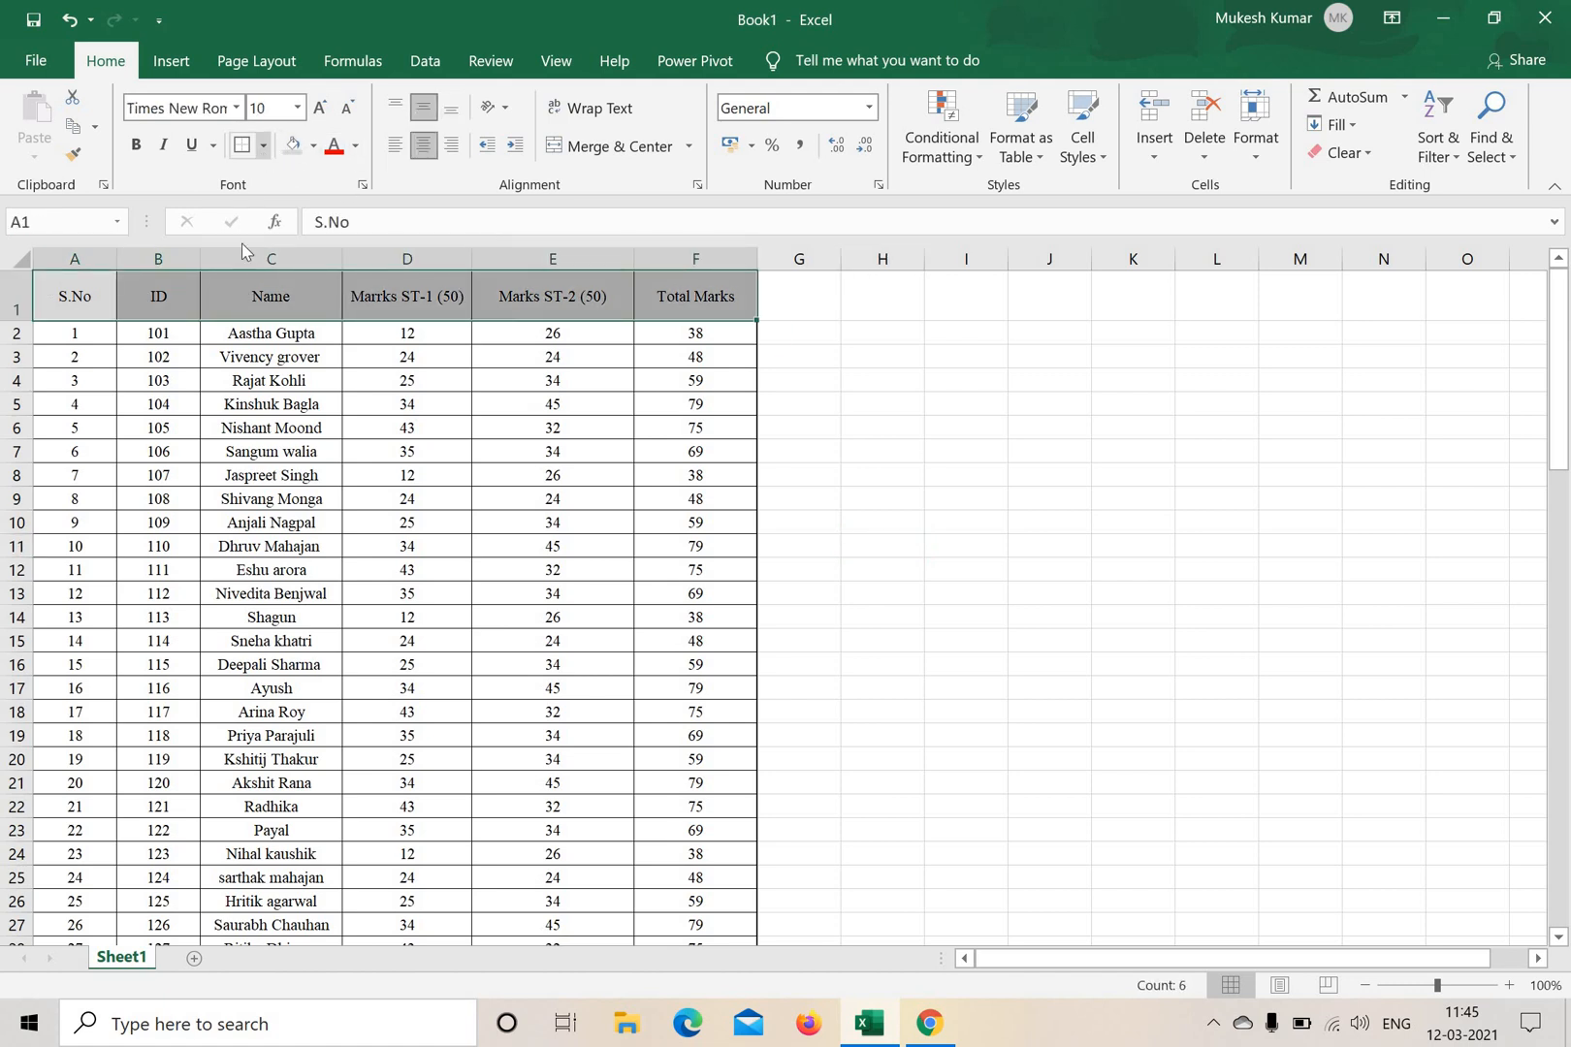
pyautogui.click(264, 145)
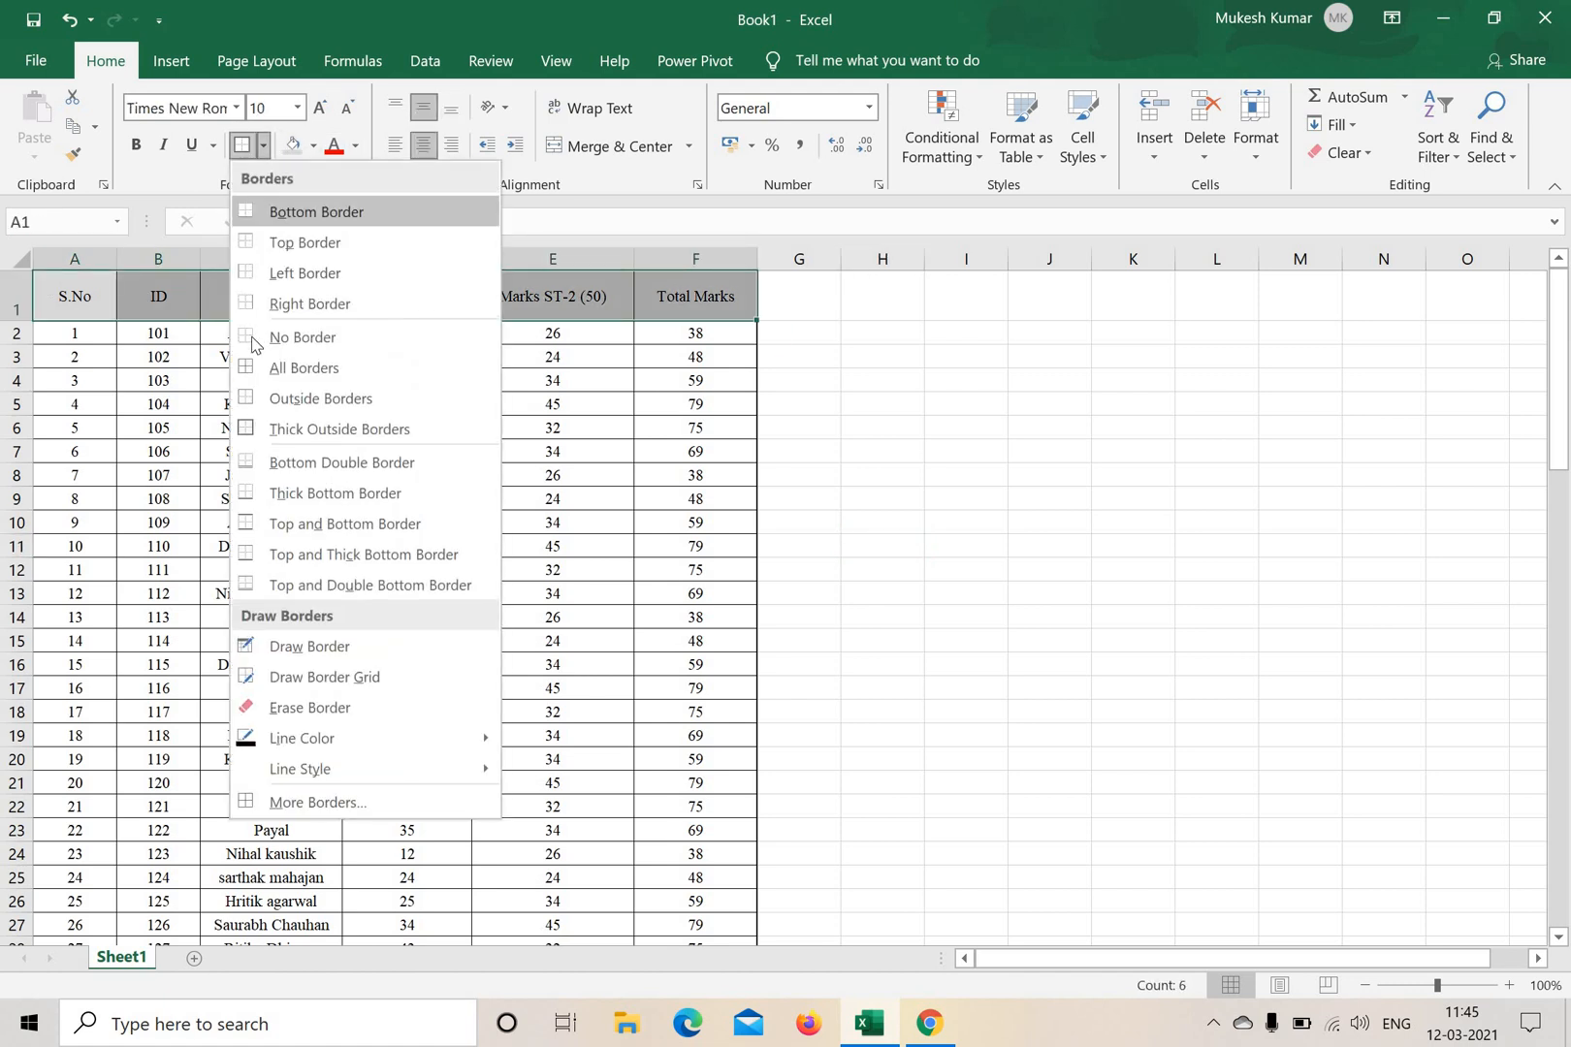
pyautogui.click(1003, 468)
pyautogui.click(1004, 468)
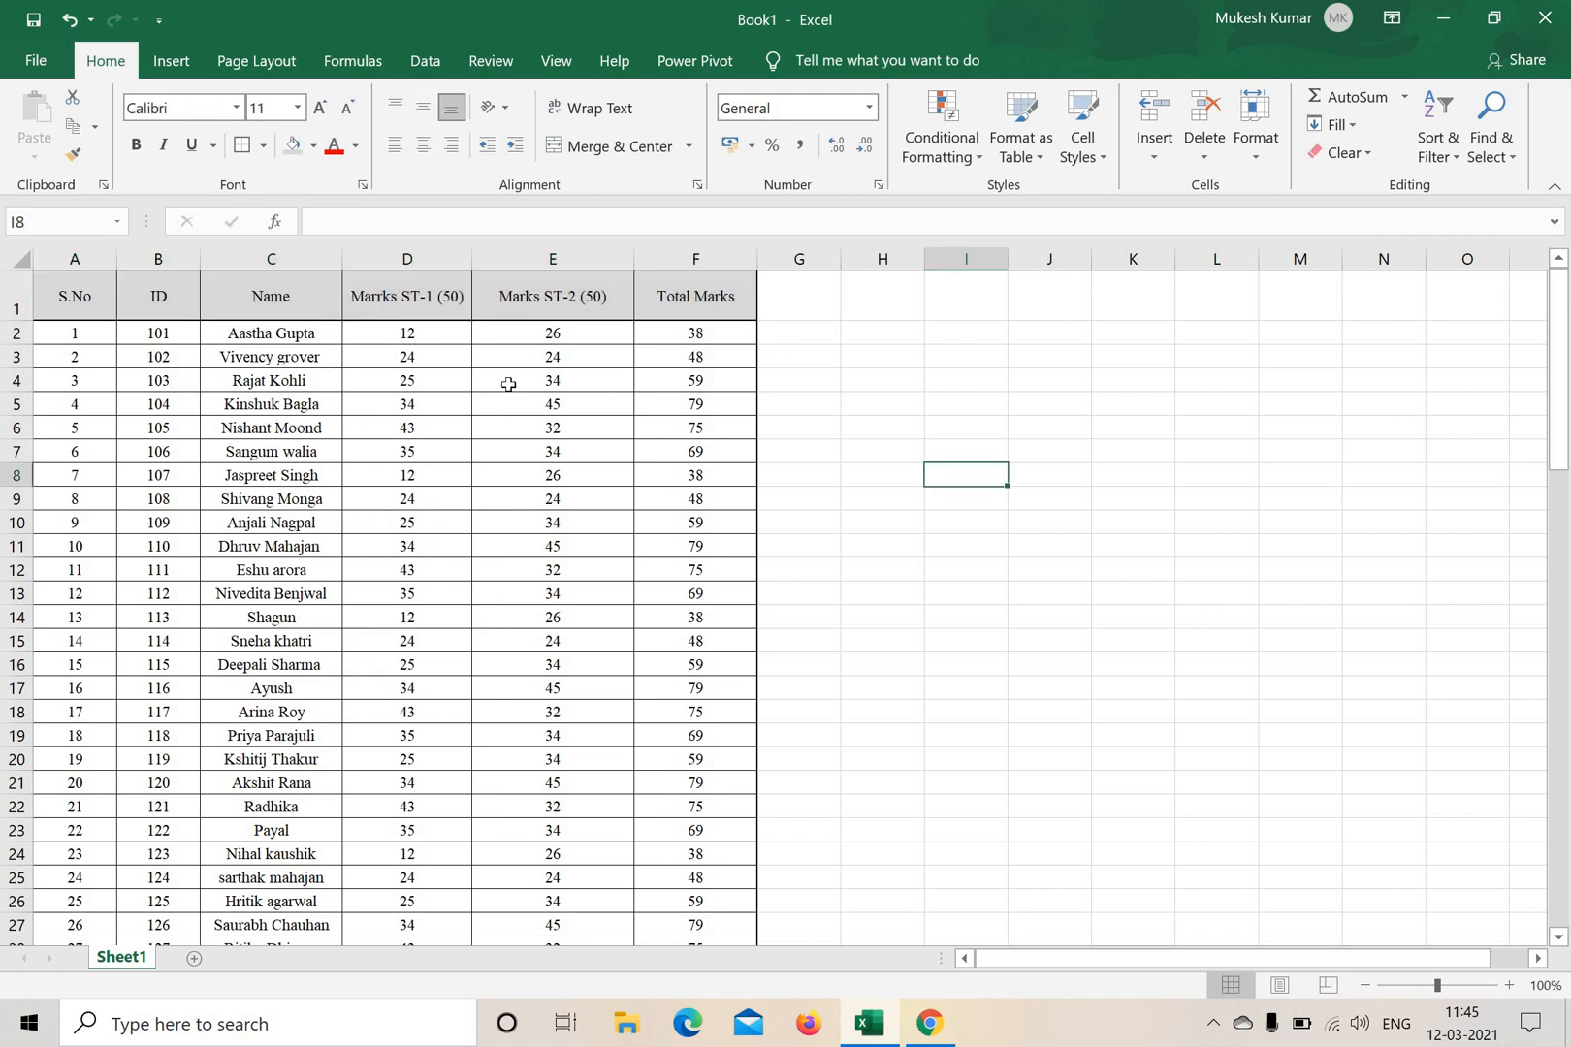
pyautogui.moveTo(64, 282); pyautogui.dragTo(686, 985)
pyautogui.moveTo(693, 906); pyautogui.dragTo(700, 939)
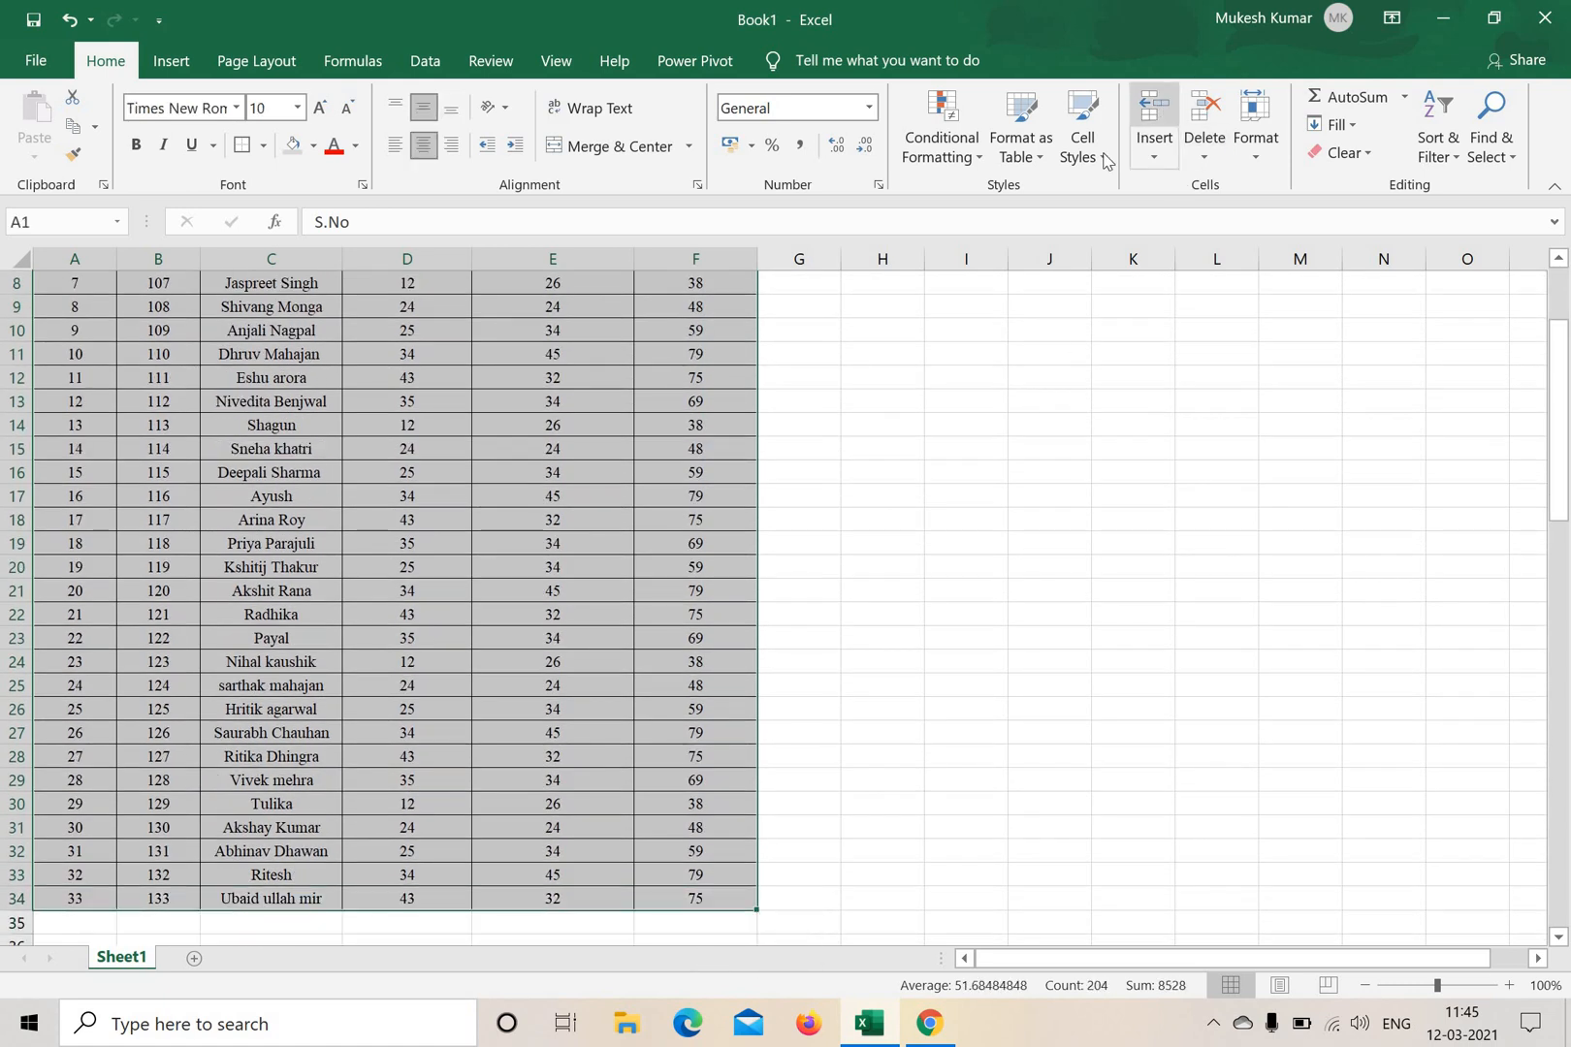
pyautogui.click(1257, 146)
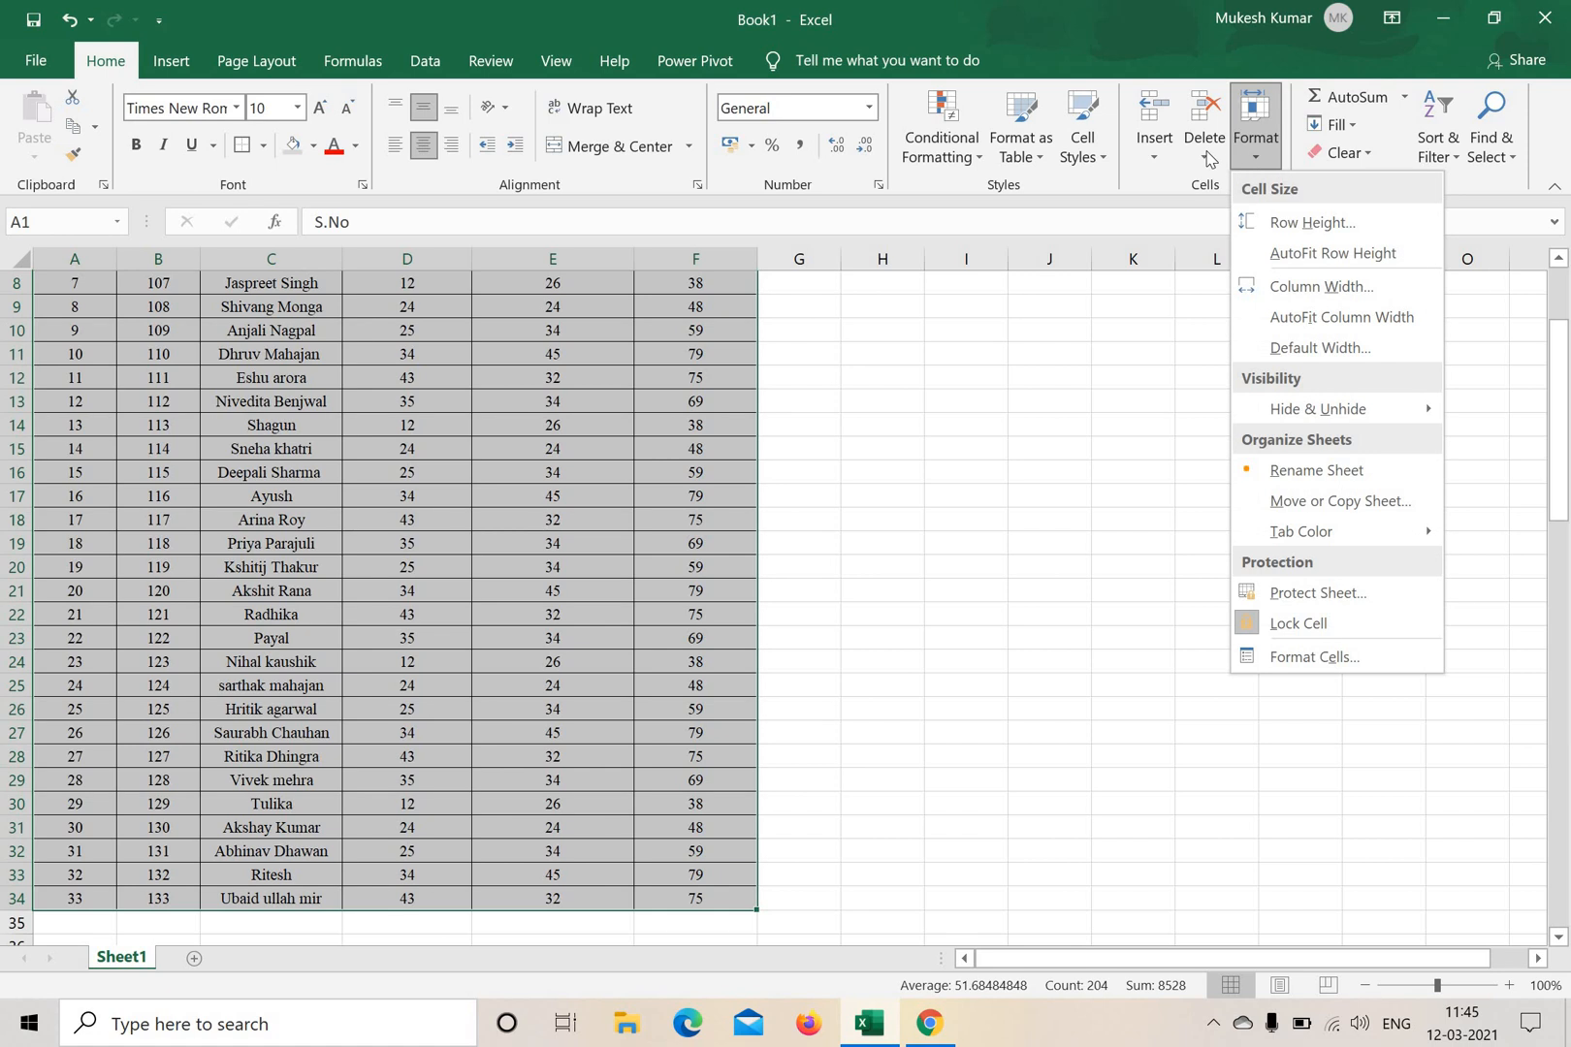
pyautogui.click(977, 160)
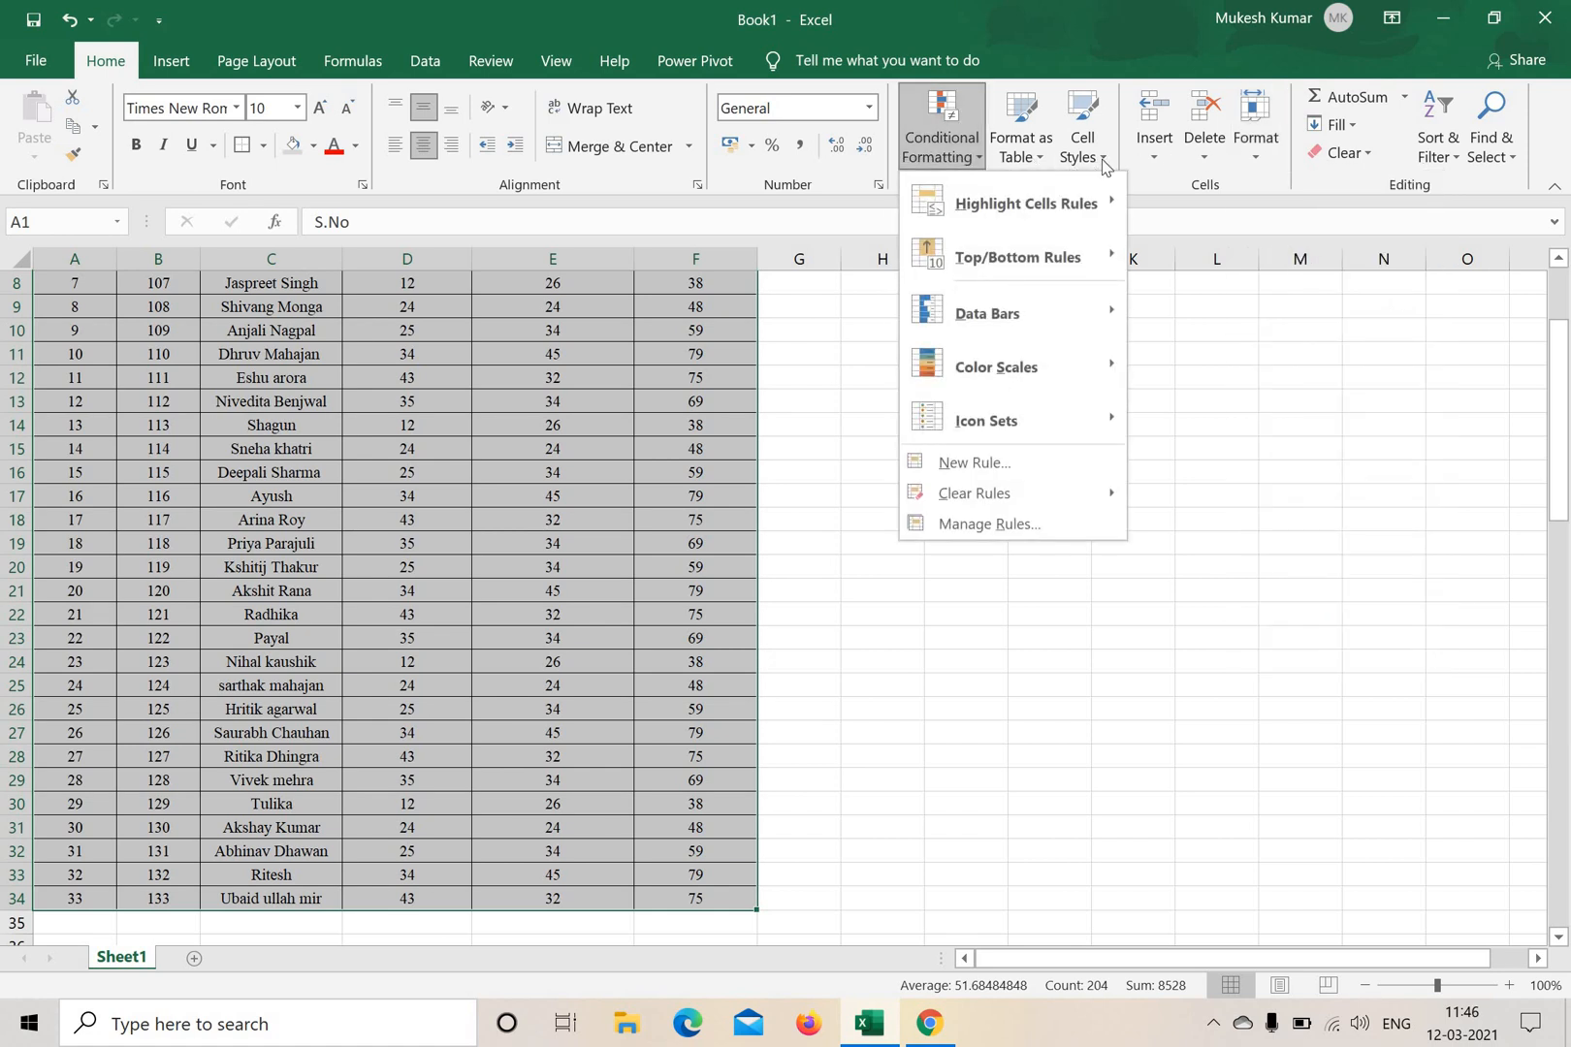
pyautogui.click(1103, 159)
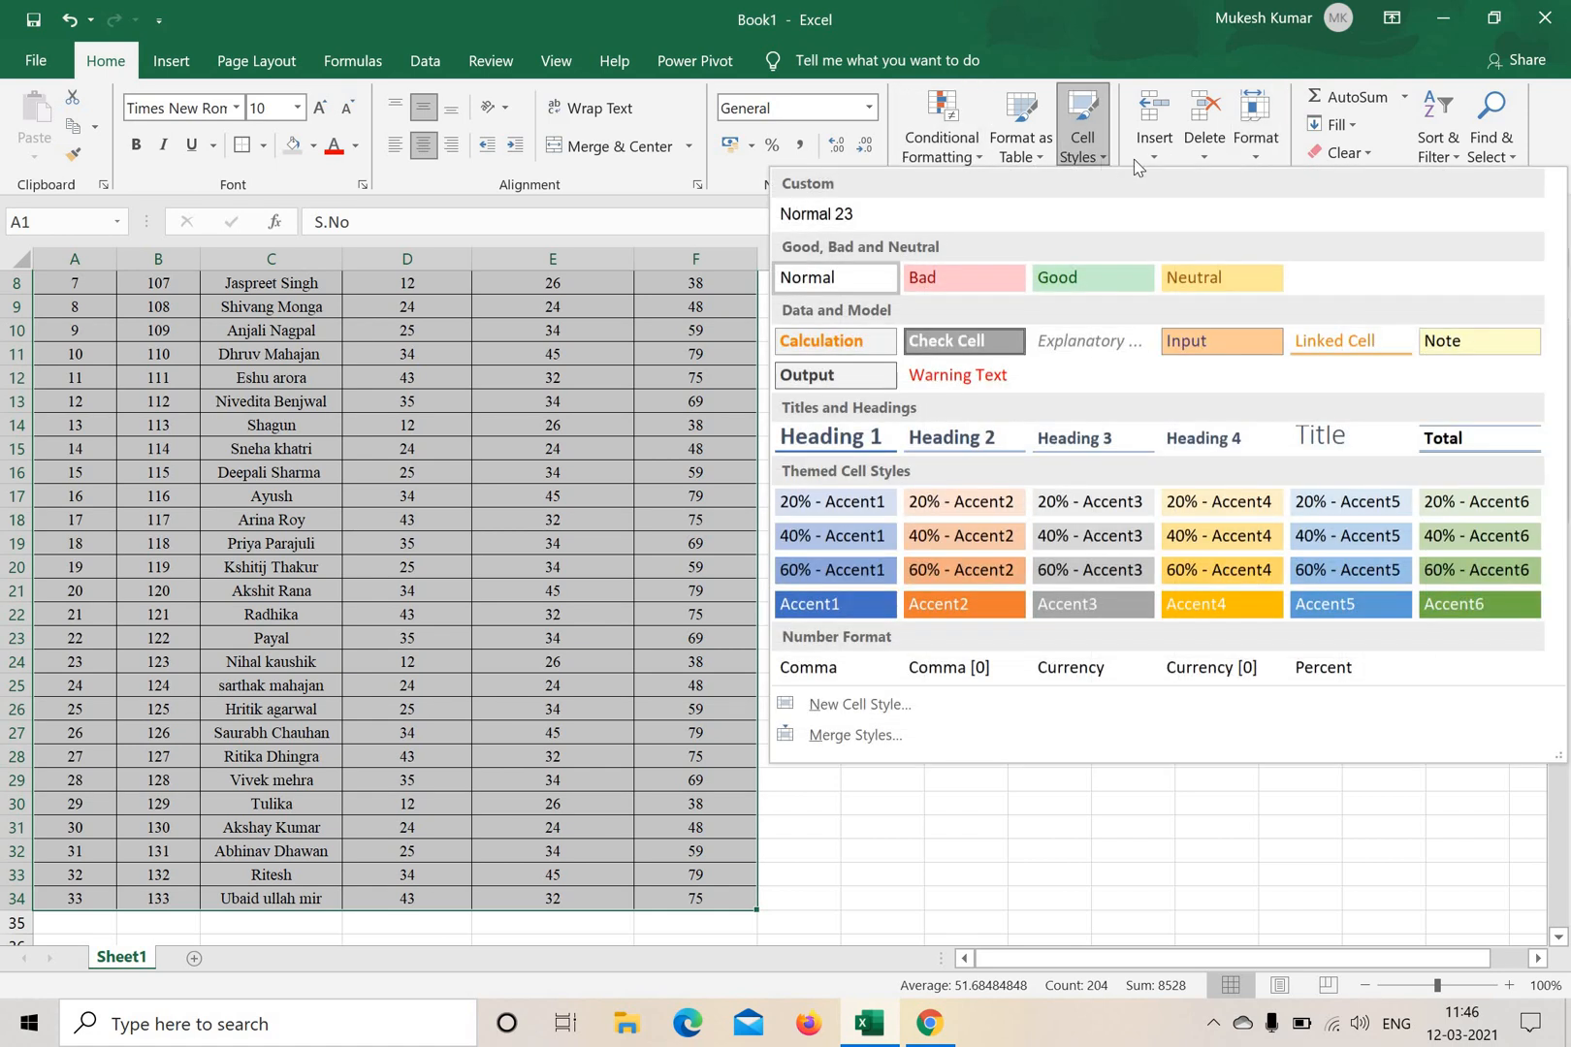
pyautogui.click(979, 160)
pyautogui.click(1041, 160)
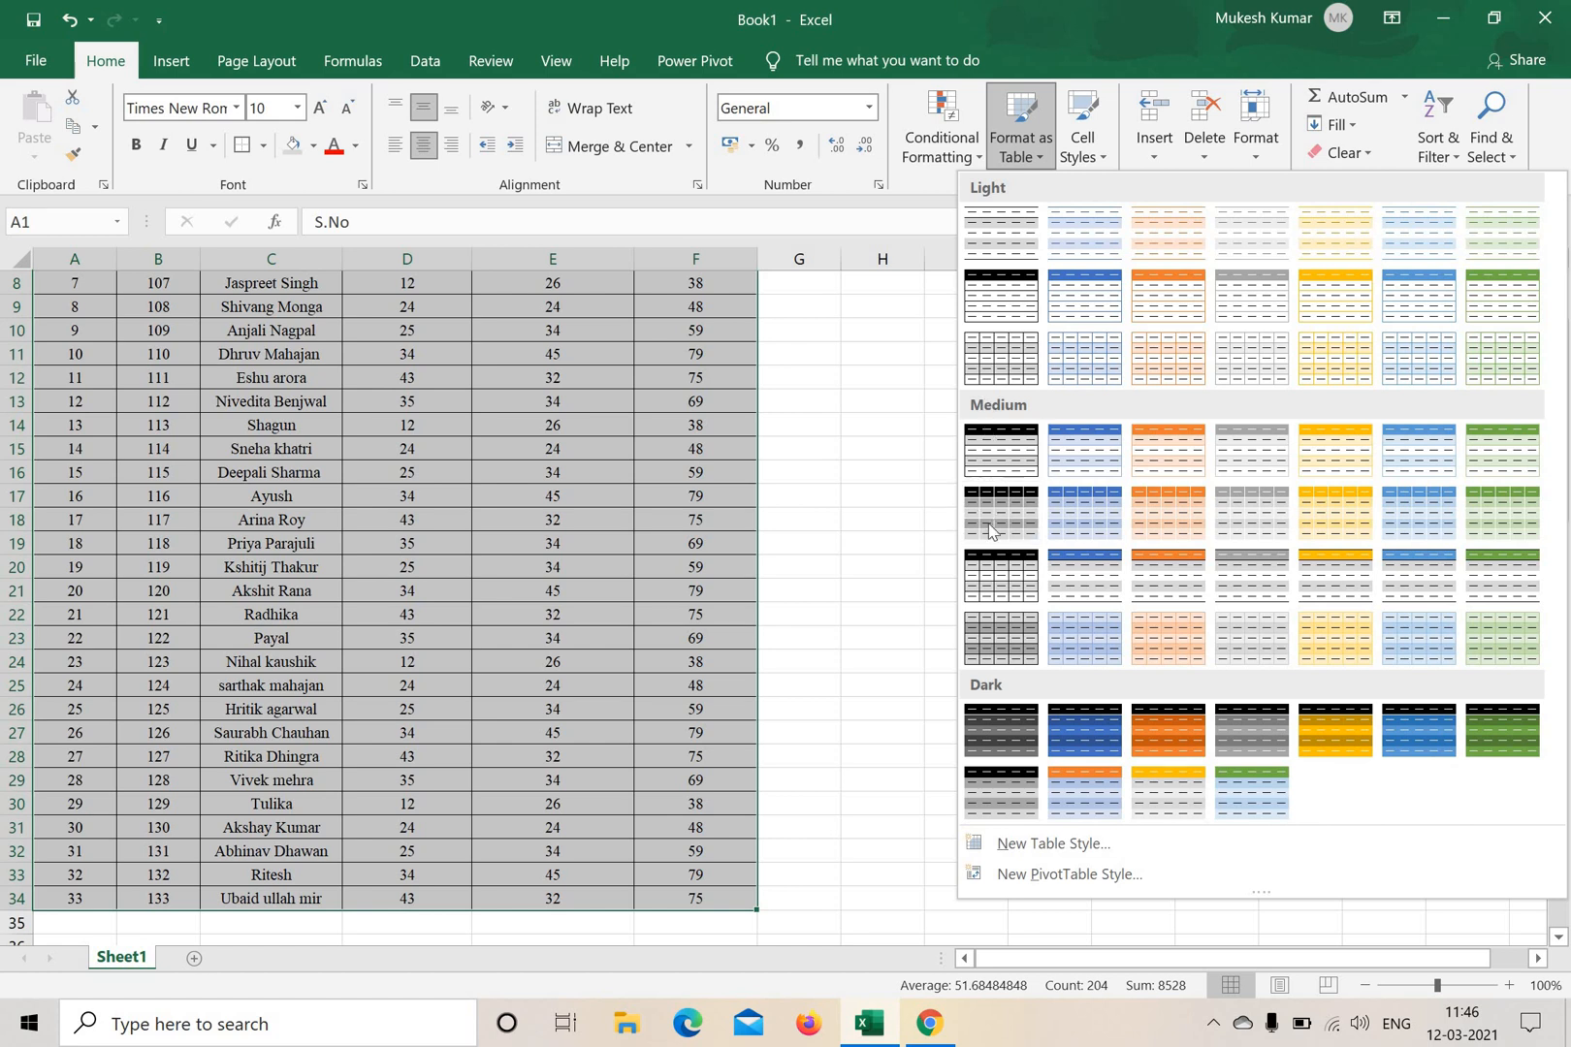
pyautogui.click(979, 451)
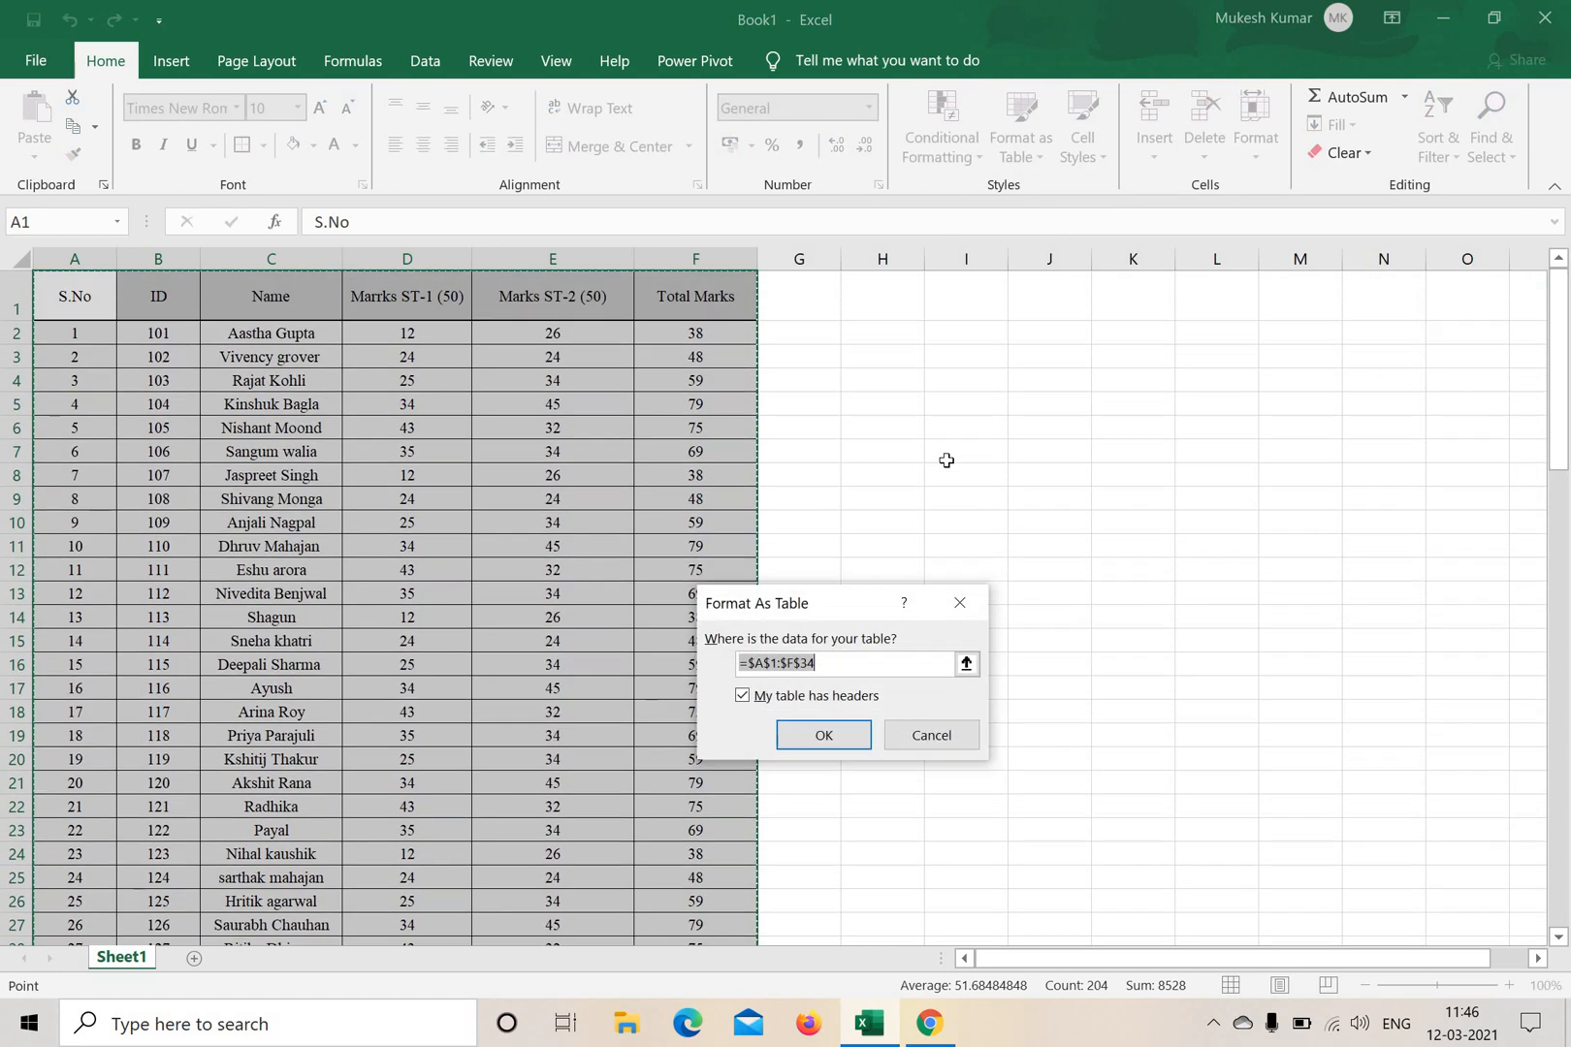
pyautogui.click(943, 458)
pyautogui.click(931, 733)
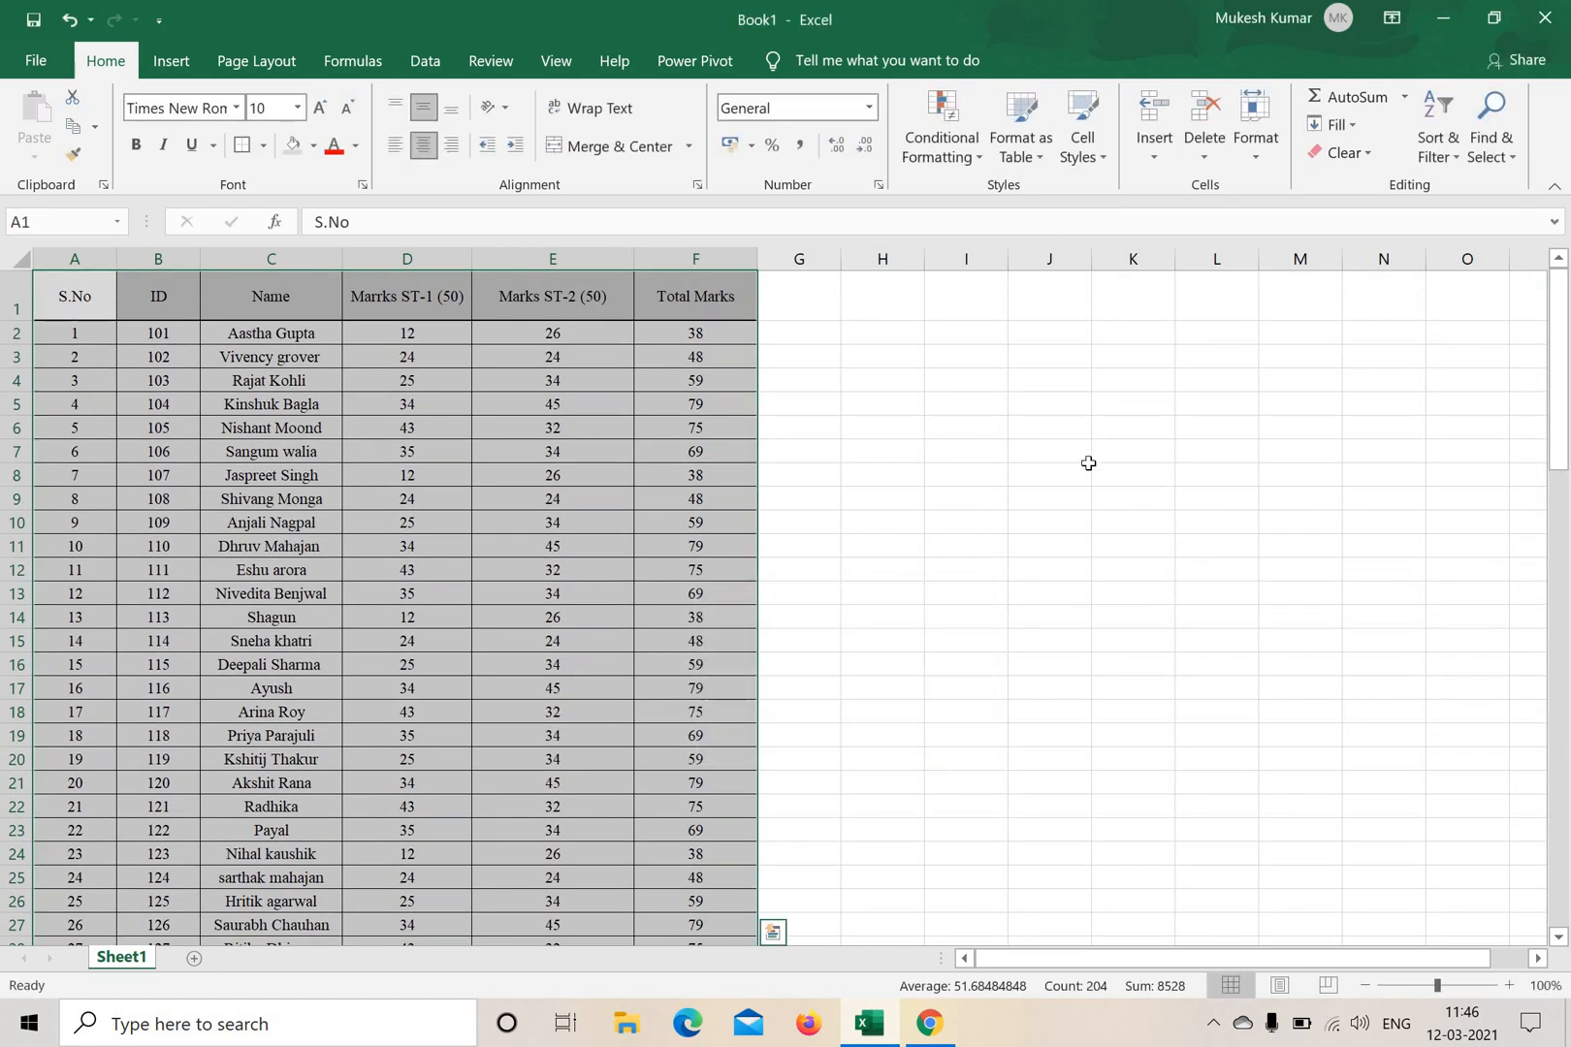
pyautogui.click(912, 485)
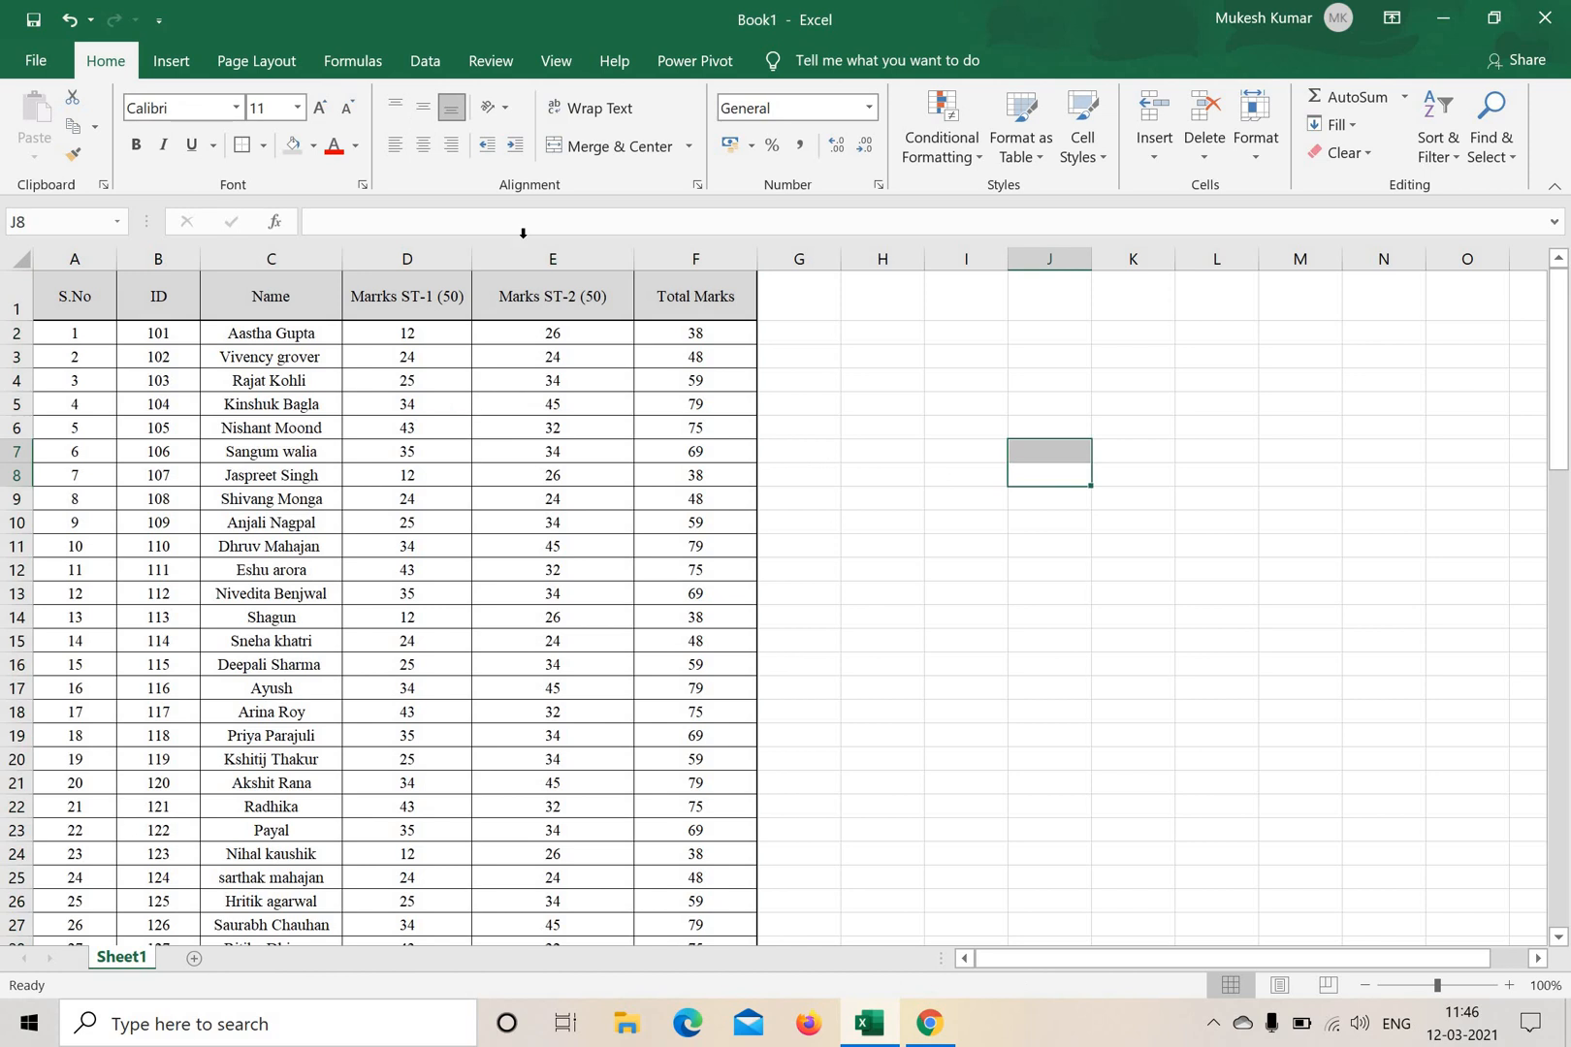
pyautogui.click(1043, 165)
pyautogui.click(1000, 356)
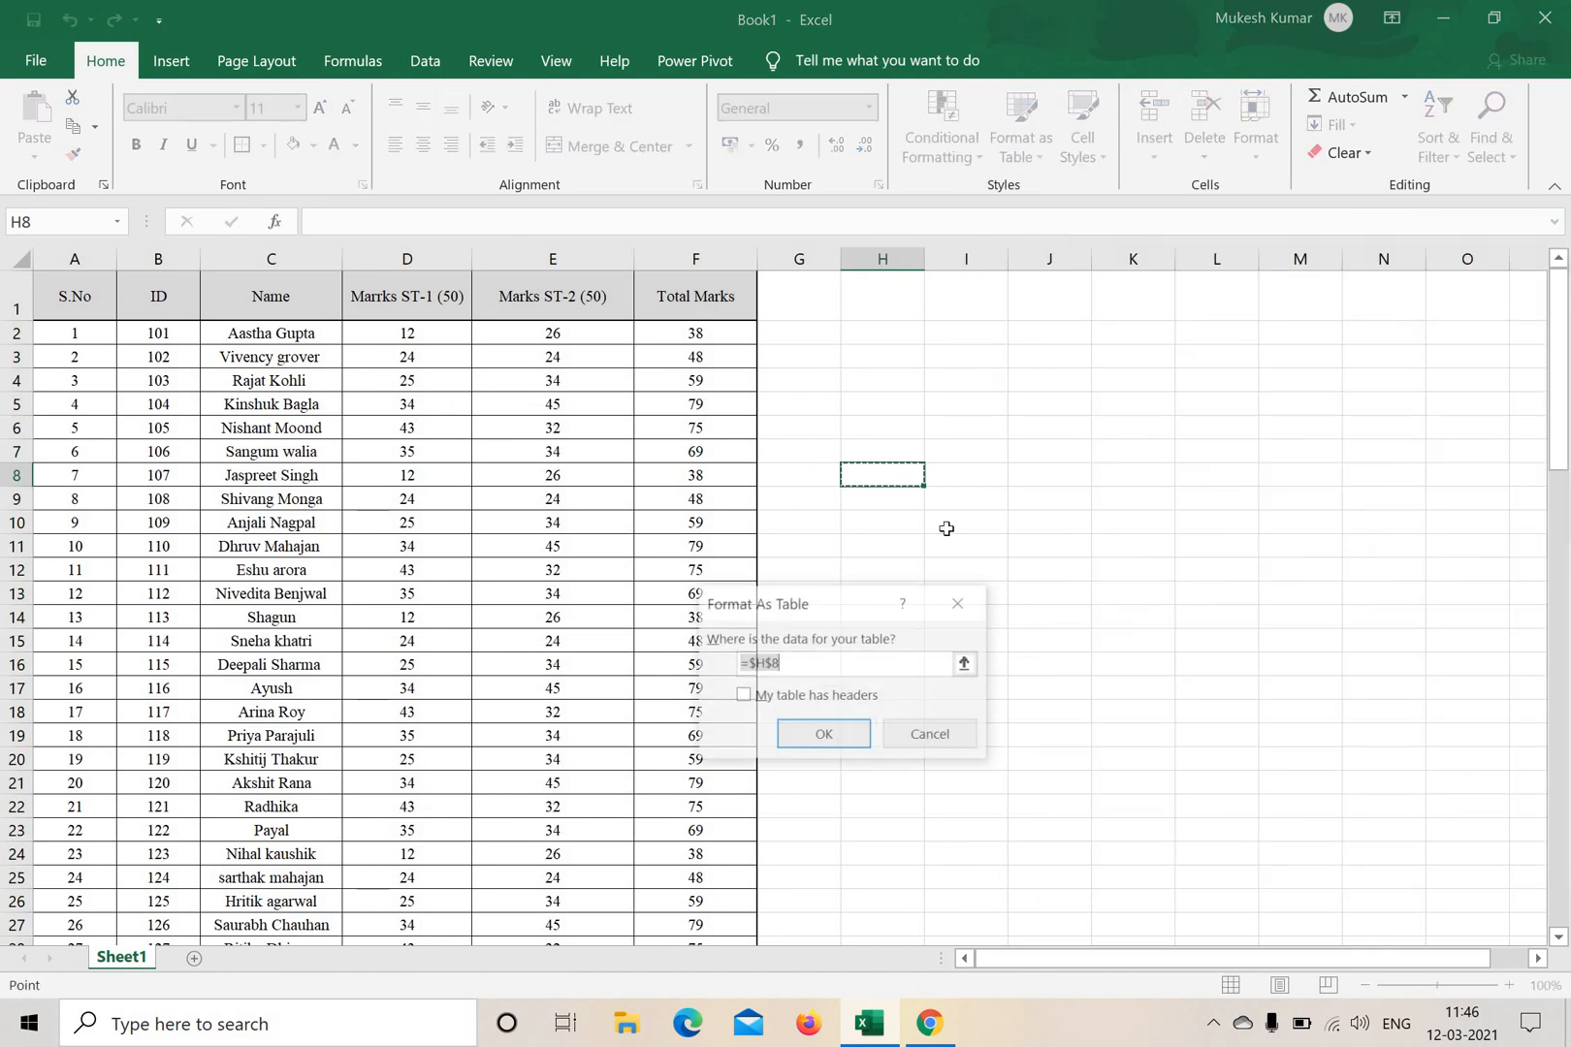
pyautogui.click(957, 603)
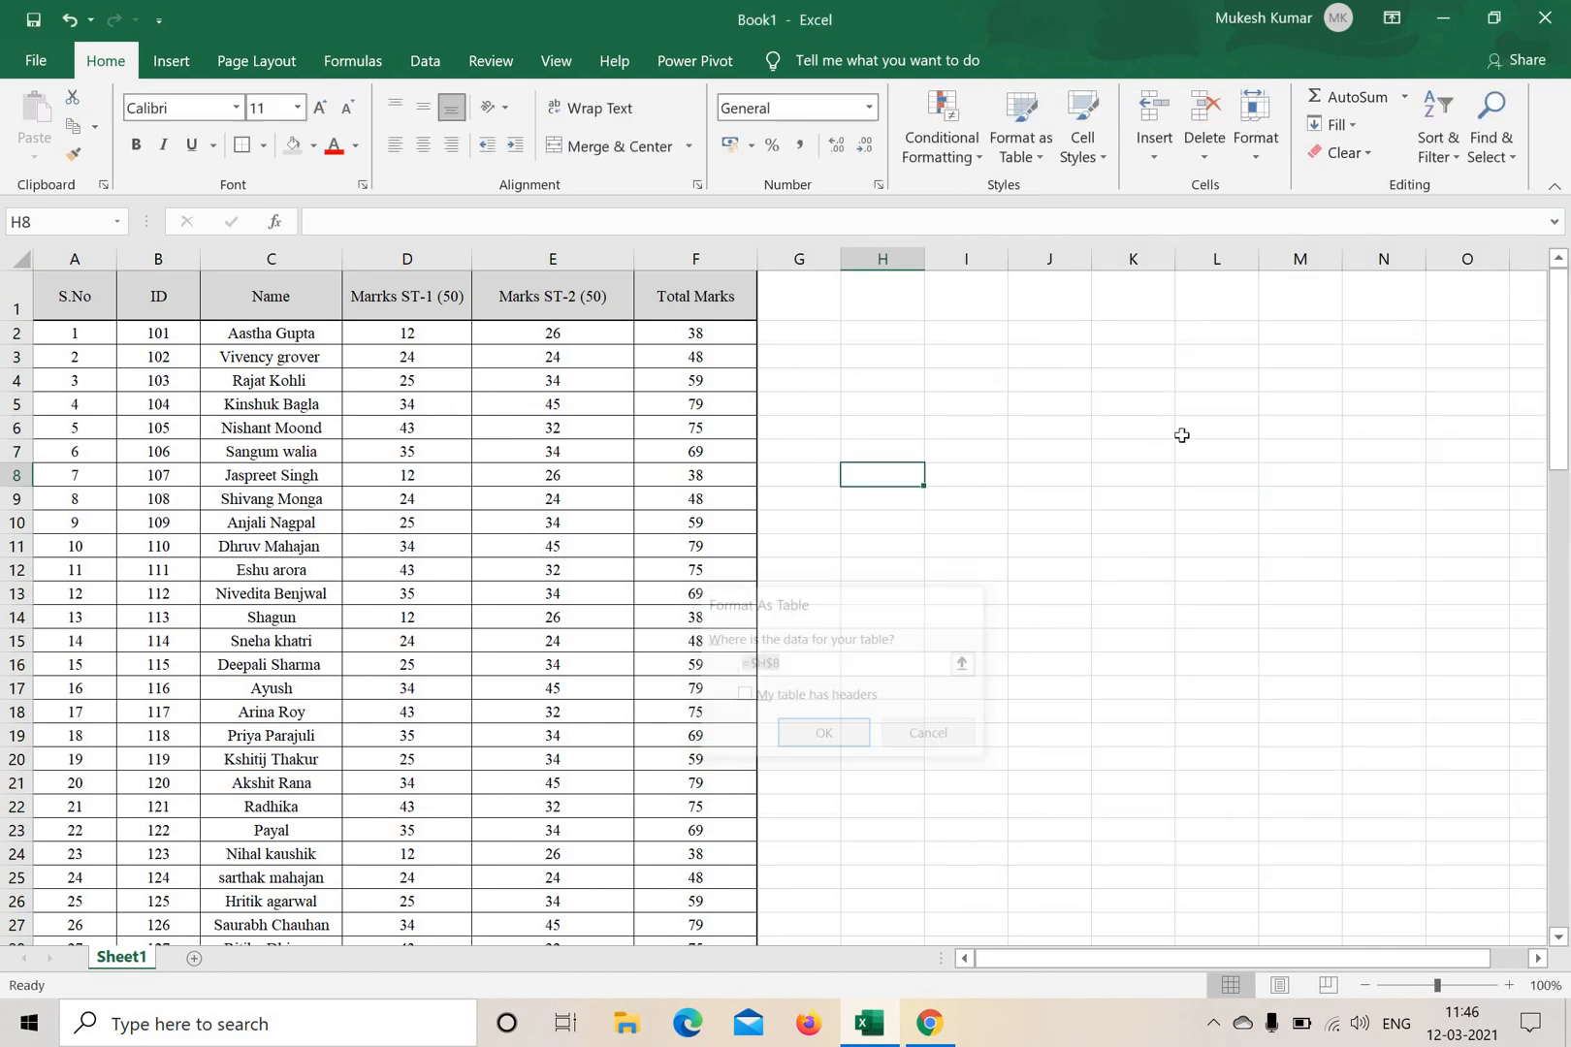
pyautogui.click(1181, 435)
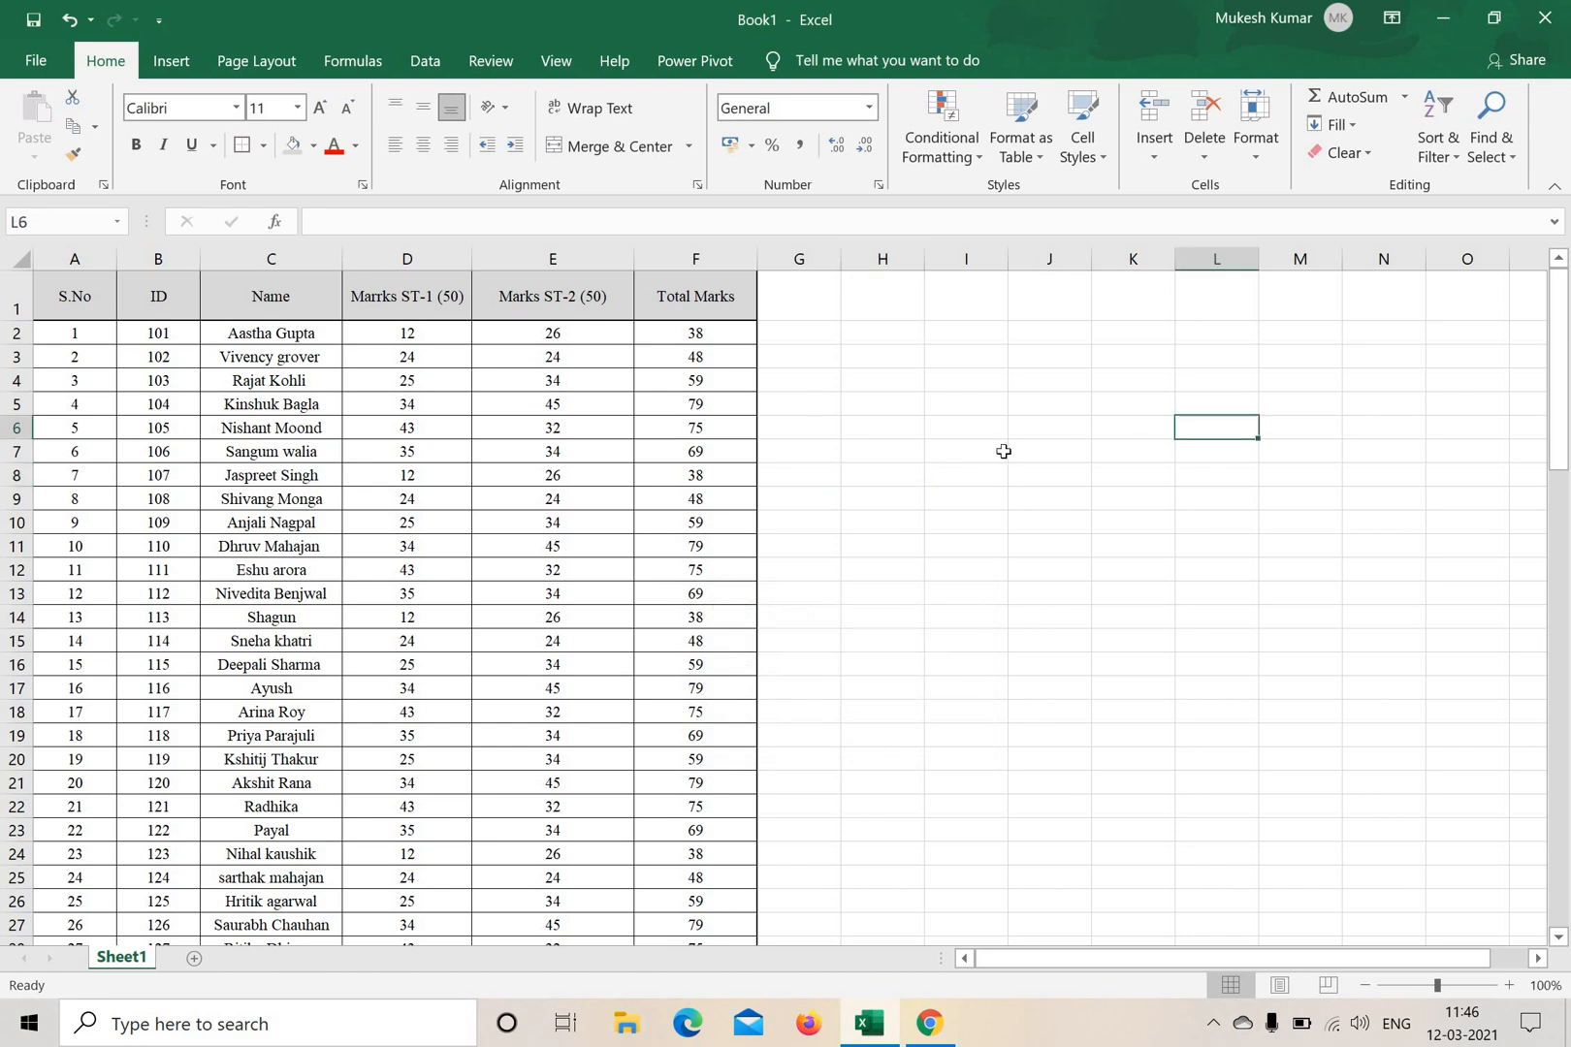
# Format the range A1:F34 as a table with headers, using the black gridded style from the Light group.
pyautogui.click(78, 291)
pyautogui.moveTo(632, 978); pyautogui.dragTo(669, 900)
pyautogui.click(1033, 160)
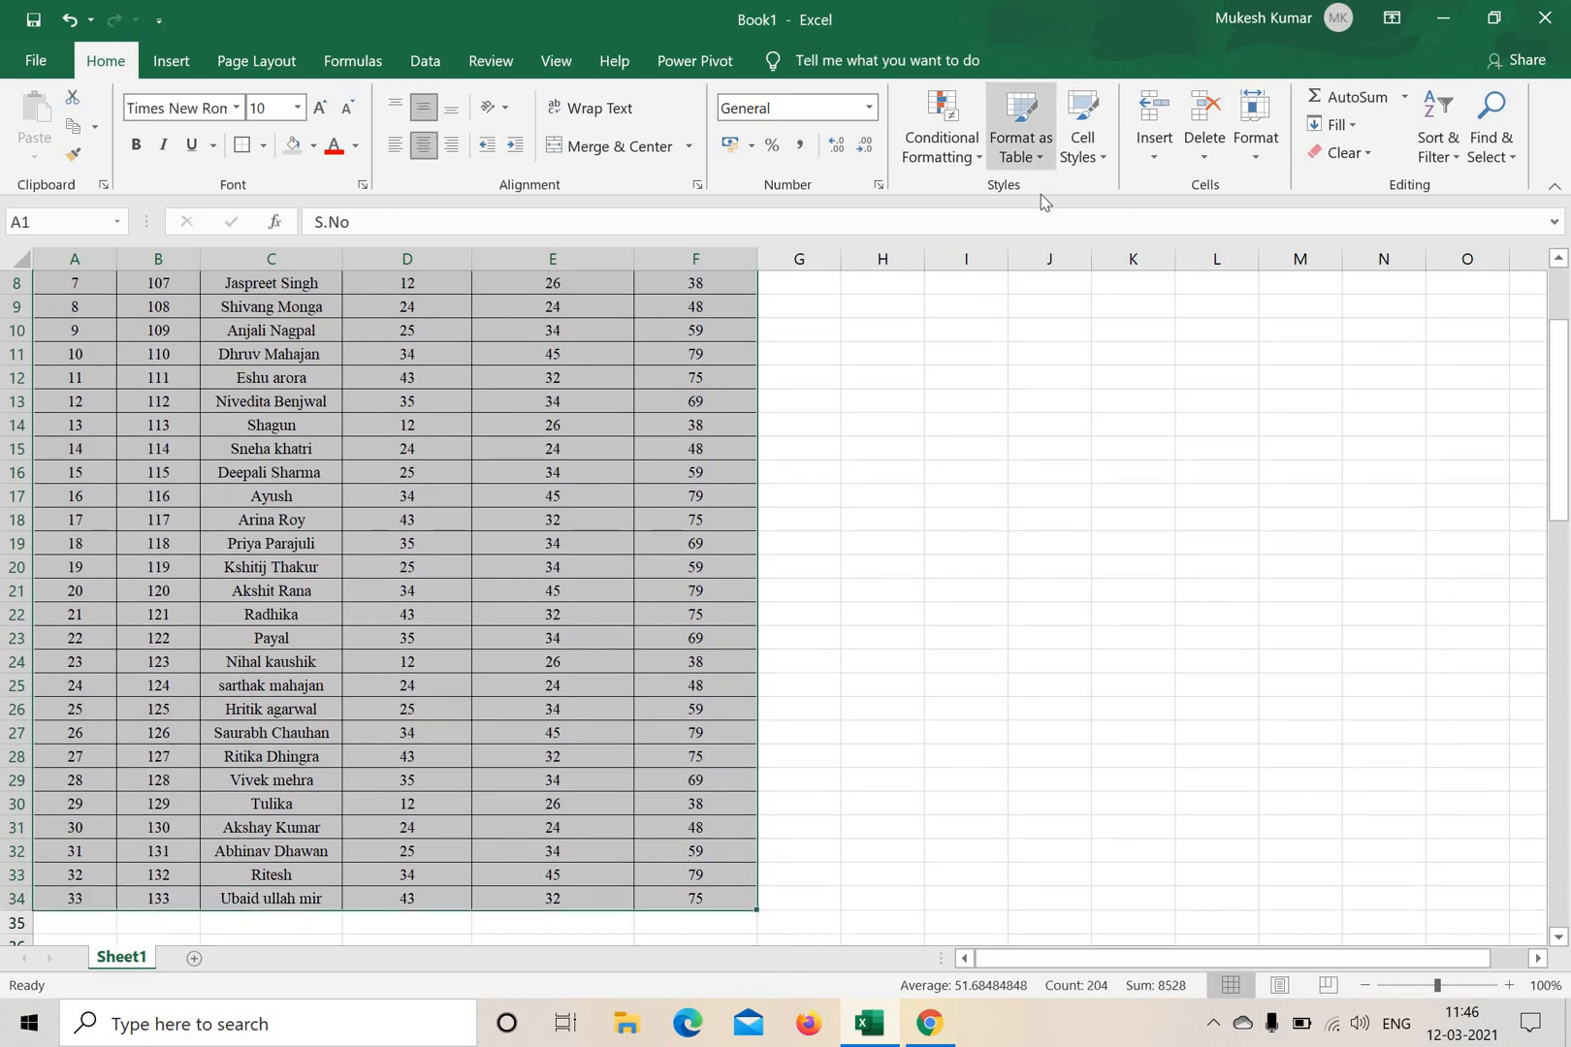
pyautogui.click(999, 352)
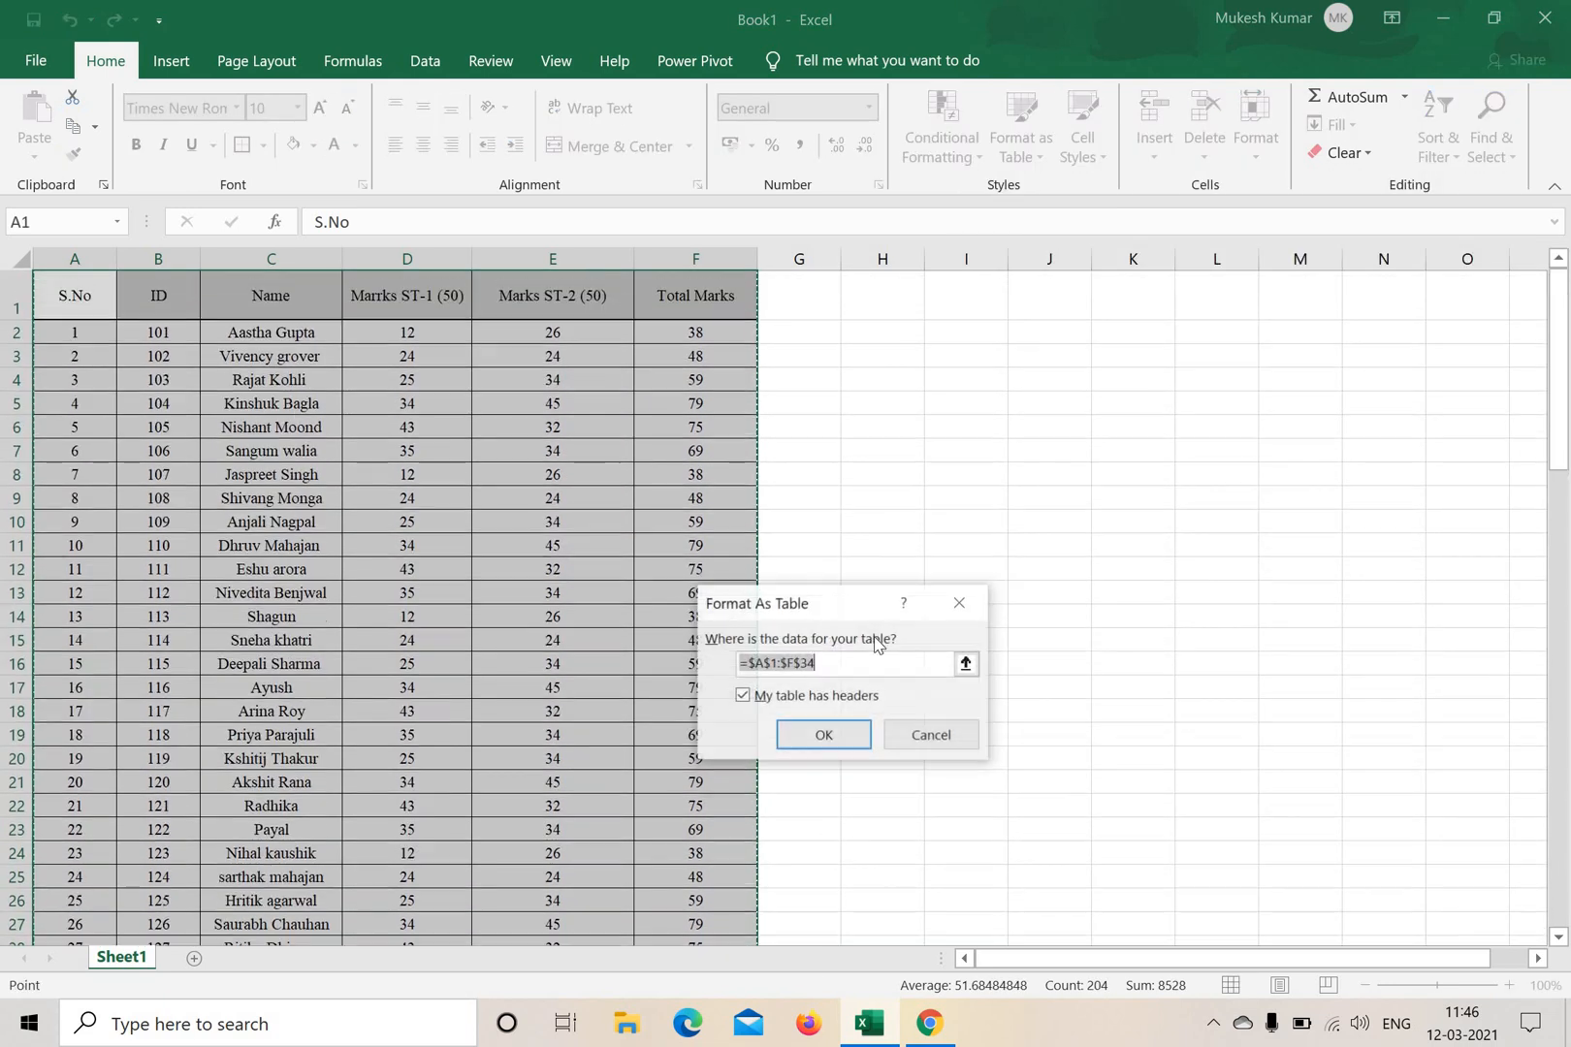
pyautogui.click(824, 735)
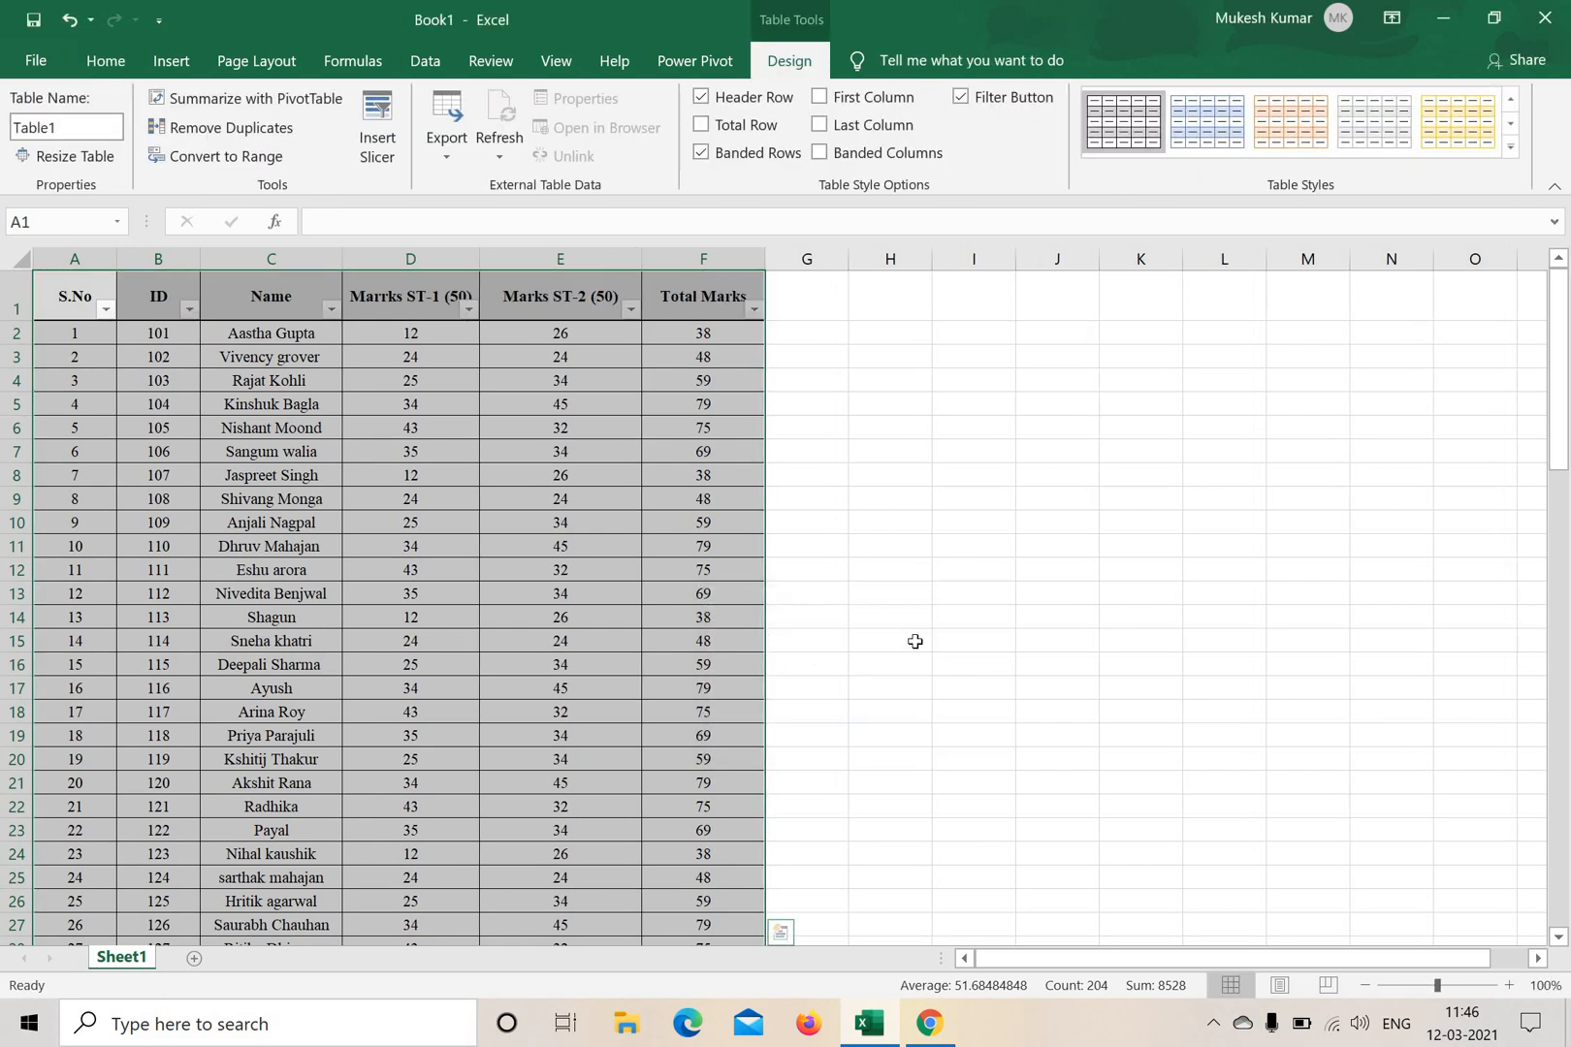
pyautogui.click(921, 632)
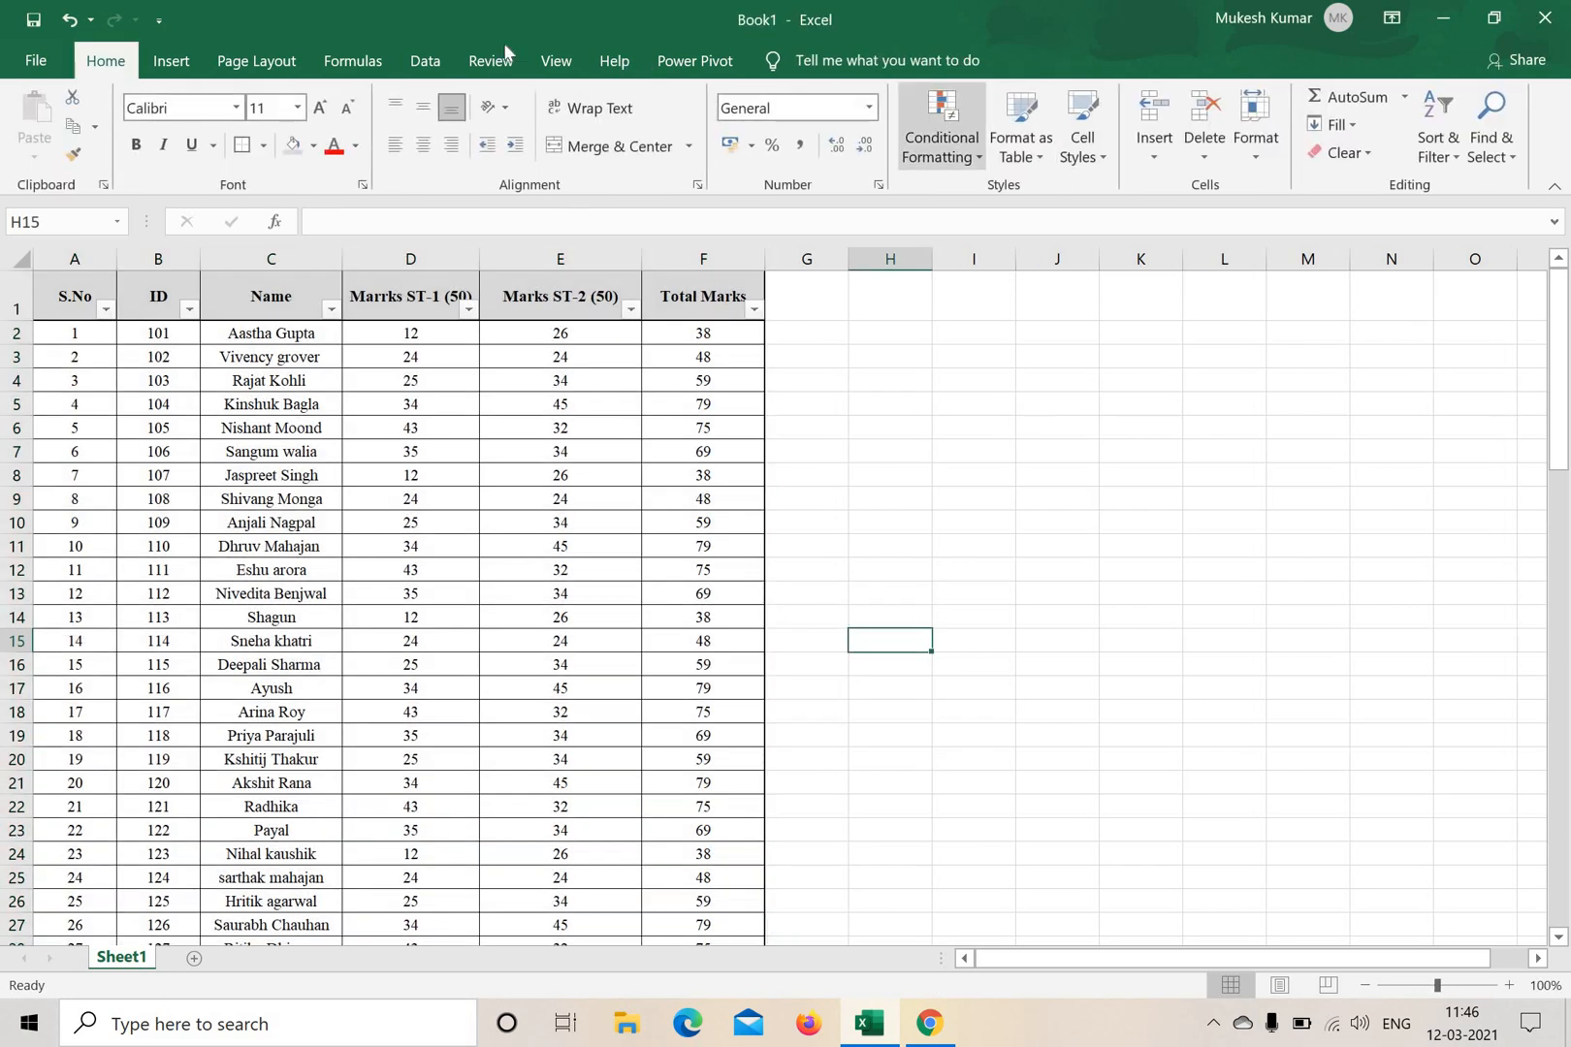
pyautogui.click(351, 62)
pyautogui.click(243, 62)
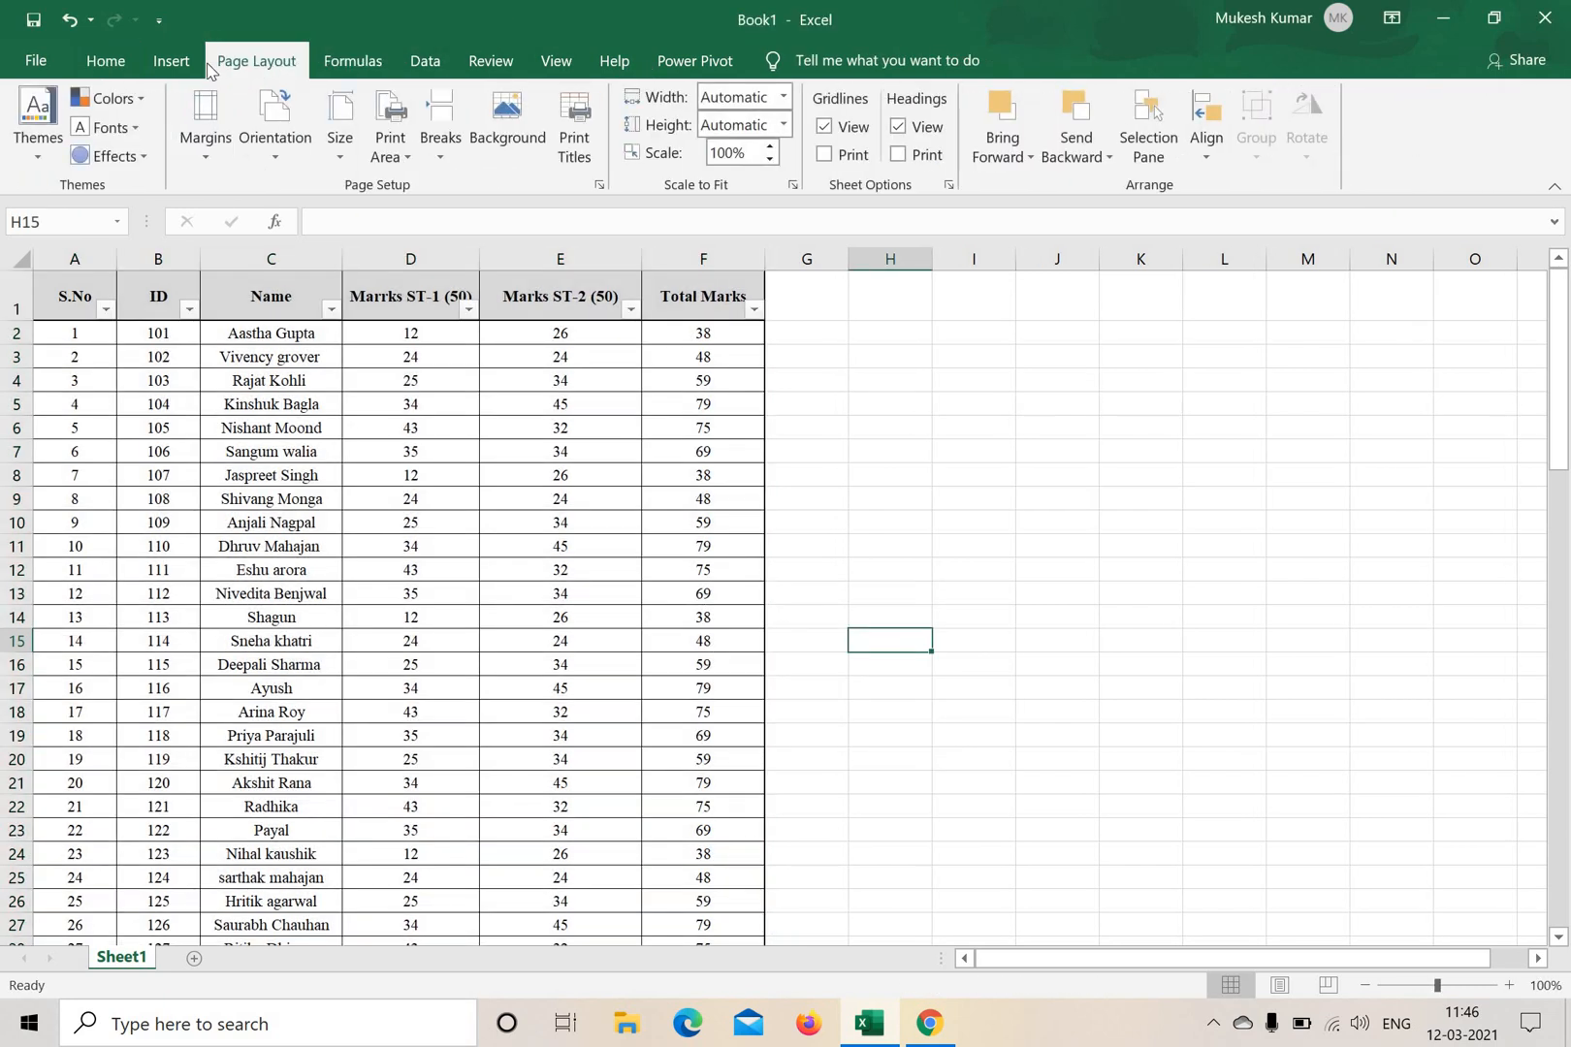
pyautogui.click(184, 62)
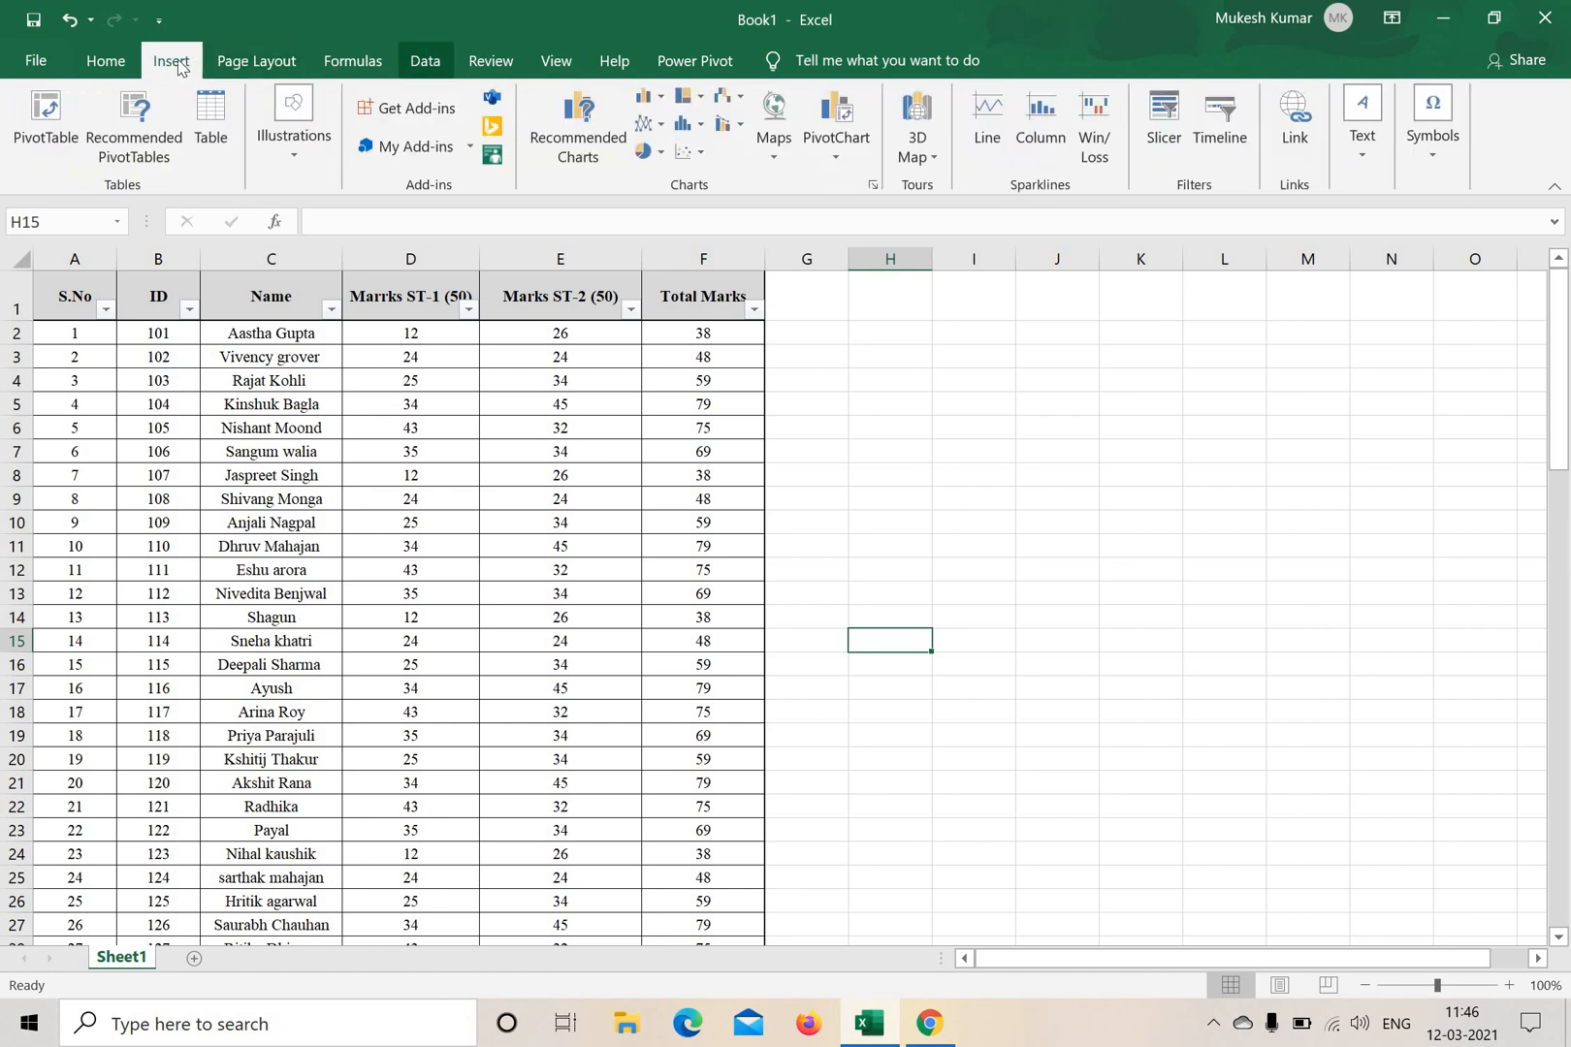
pyautogui.click(120, 65)
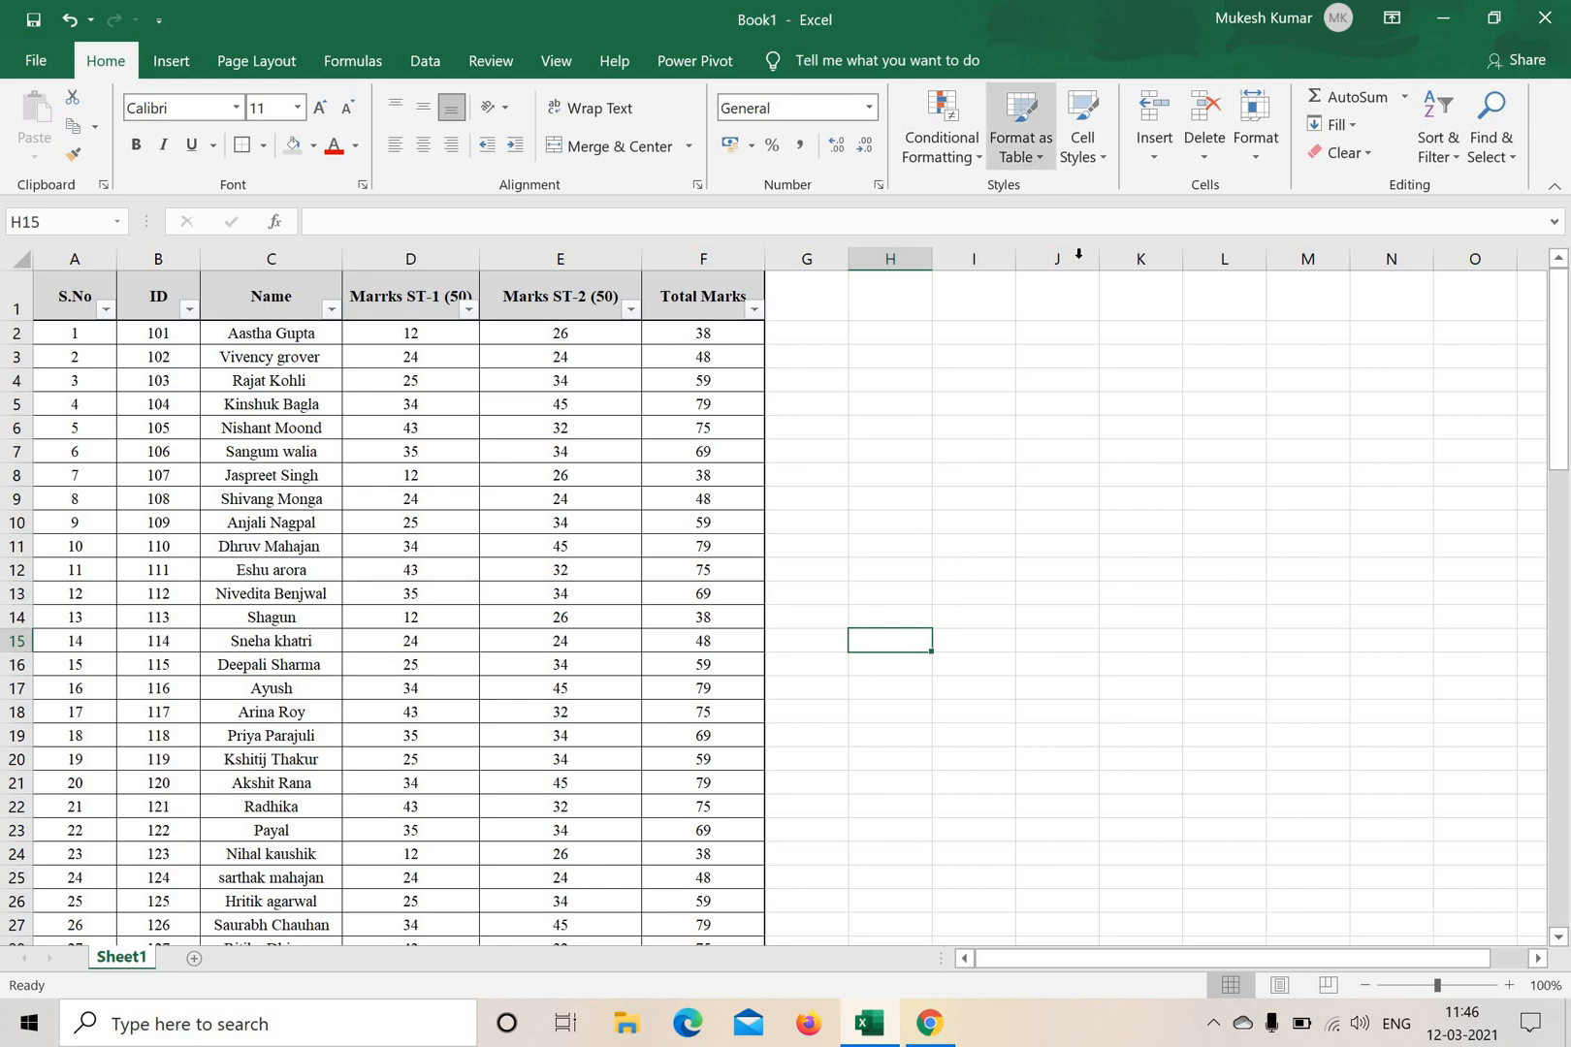
pyautogui.click(1056, 404)
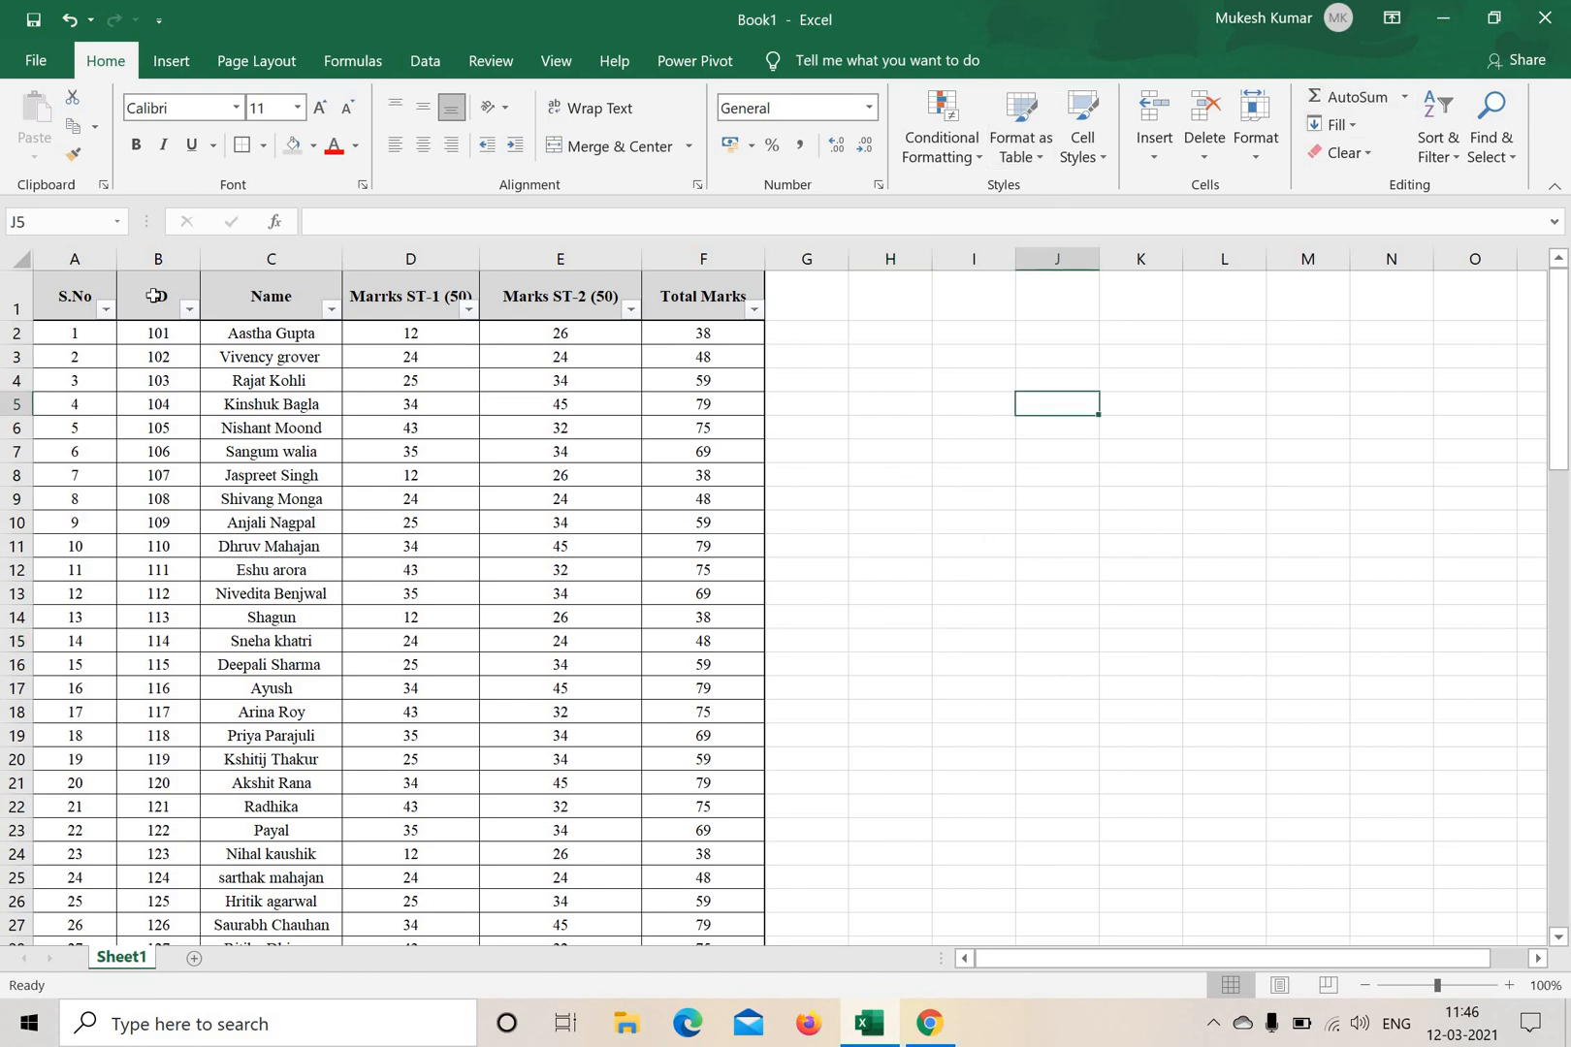
# Remove the filter buttons from the header row of the marks table.
pyautogui.moveTo(77, 275); pyautogui.dragTo(710, 294)
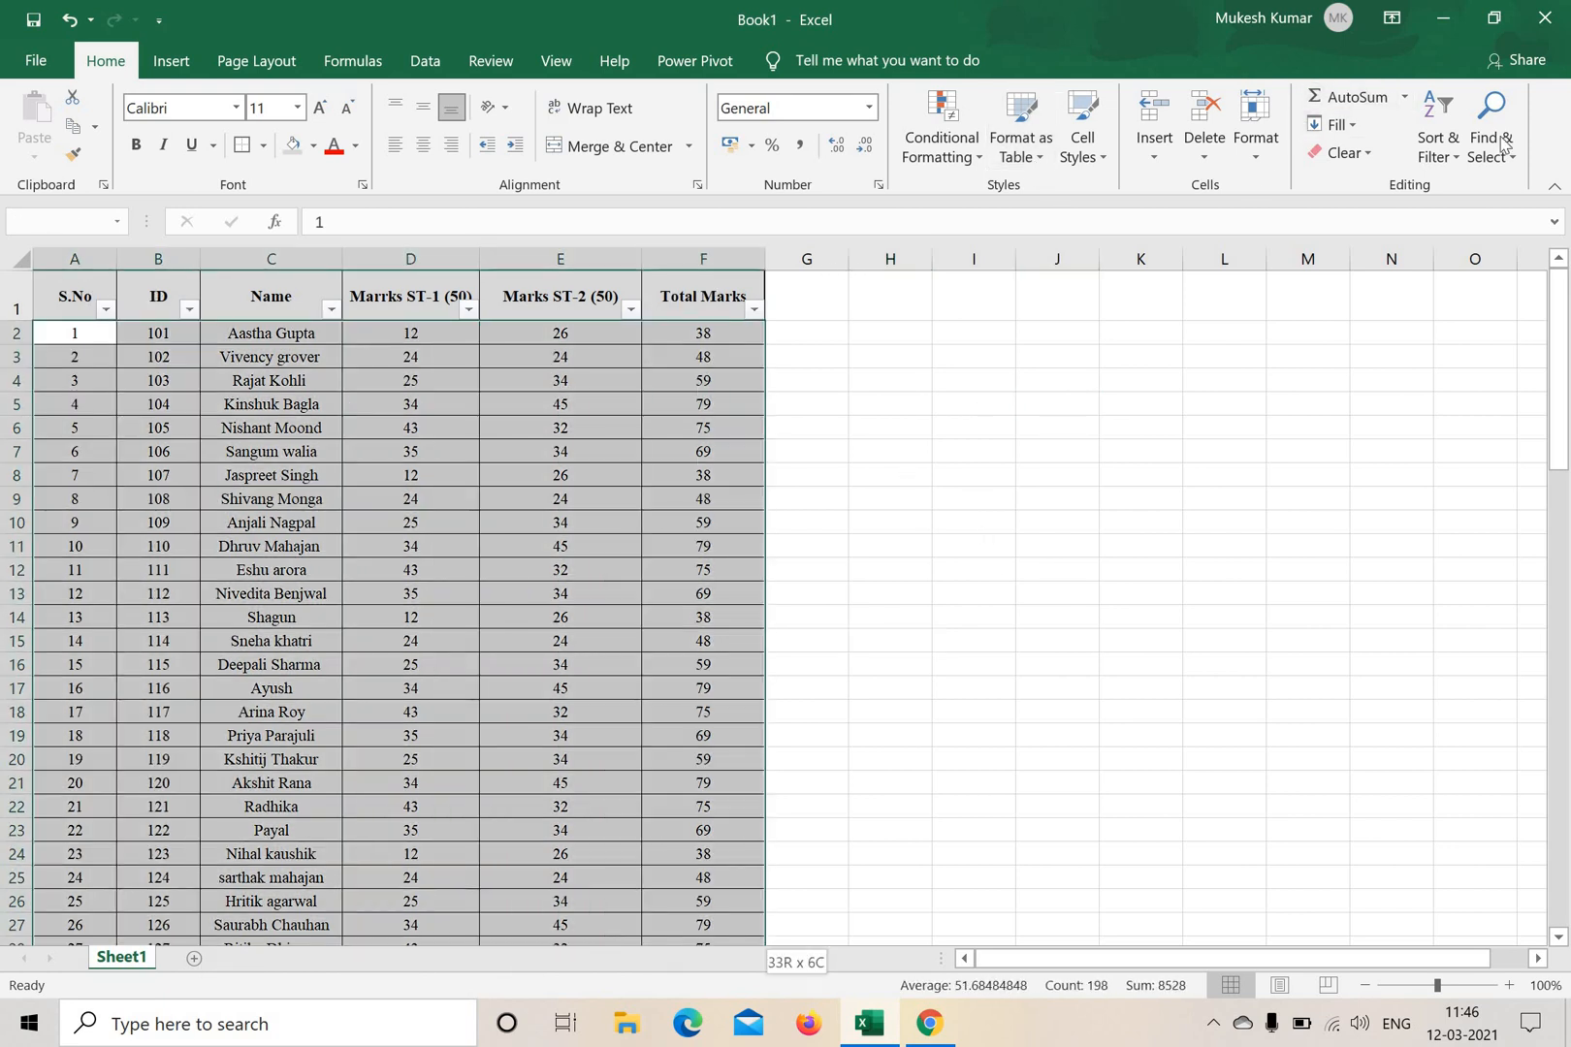
pyautogui.click(1438, 141)
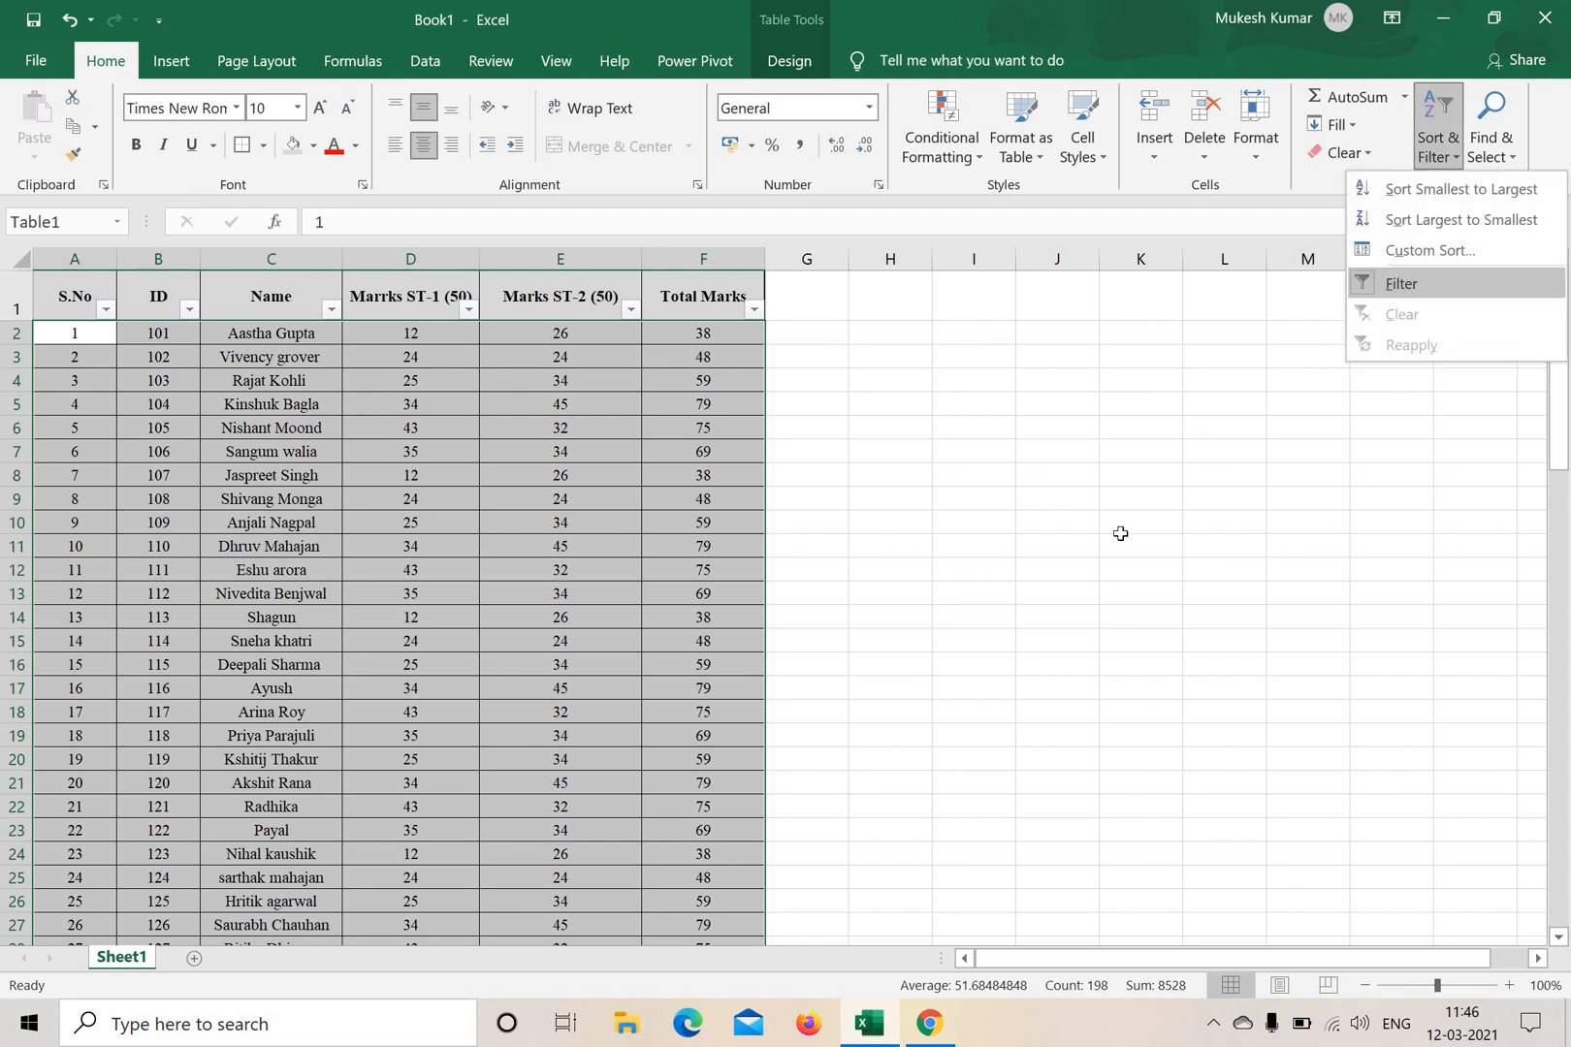
pyautogui.moveTo(1076, 523); pyautogui.dragTo(1026, 506)
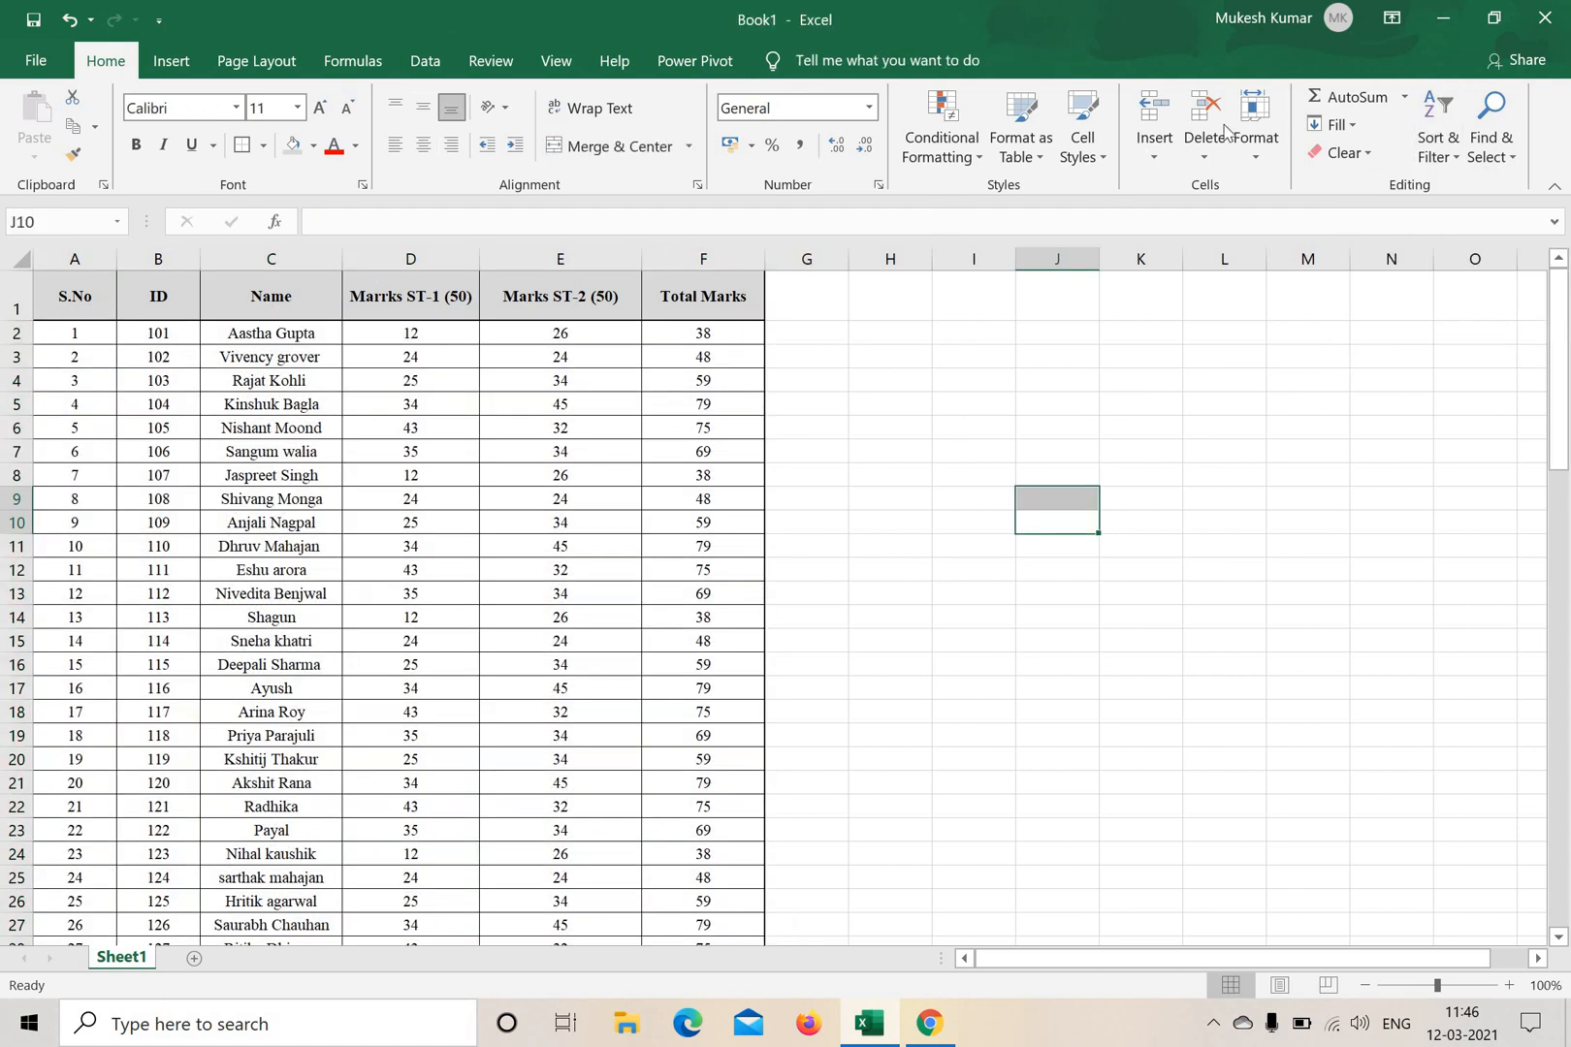
pyautogui.click(1033, 148)
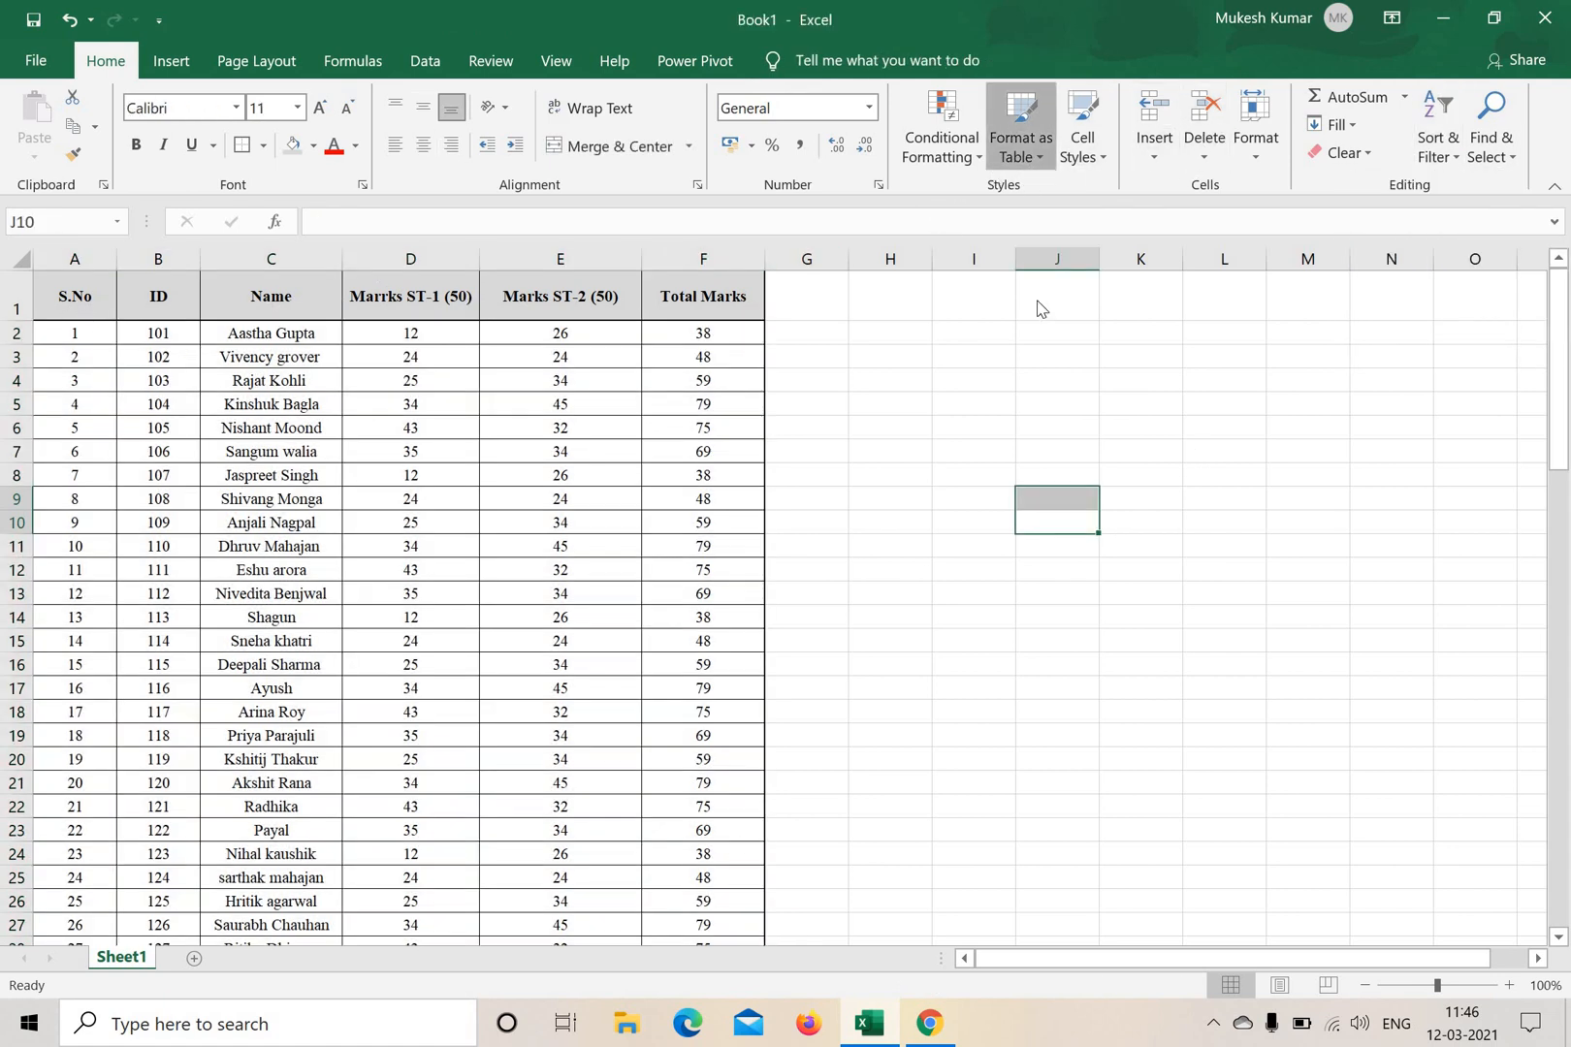
pyautogui.click(1001, 638)
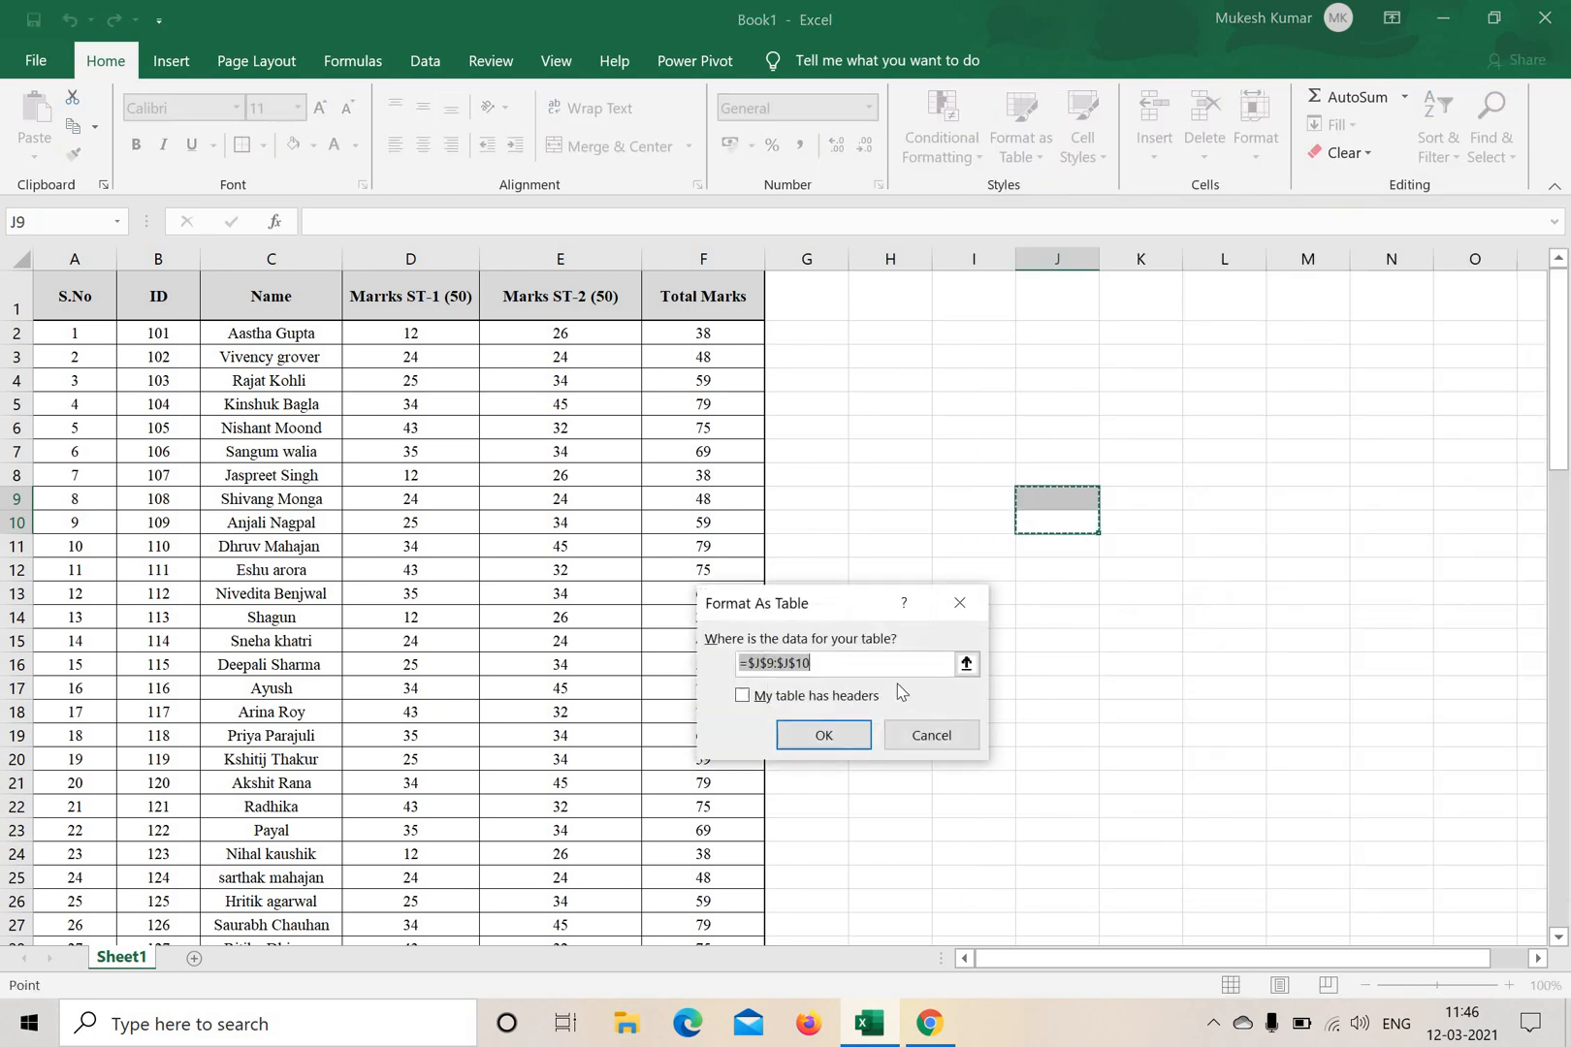
pyautogui.click(960, 603)
pyautogui.click(1258, 562)
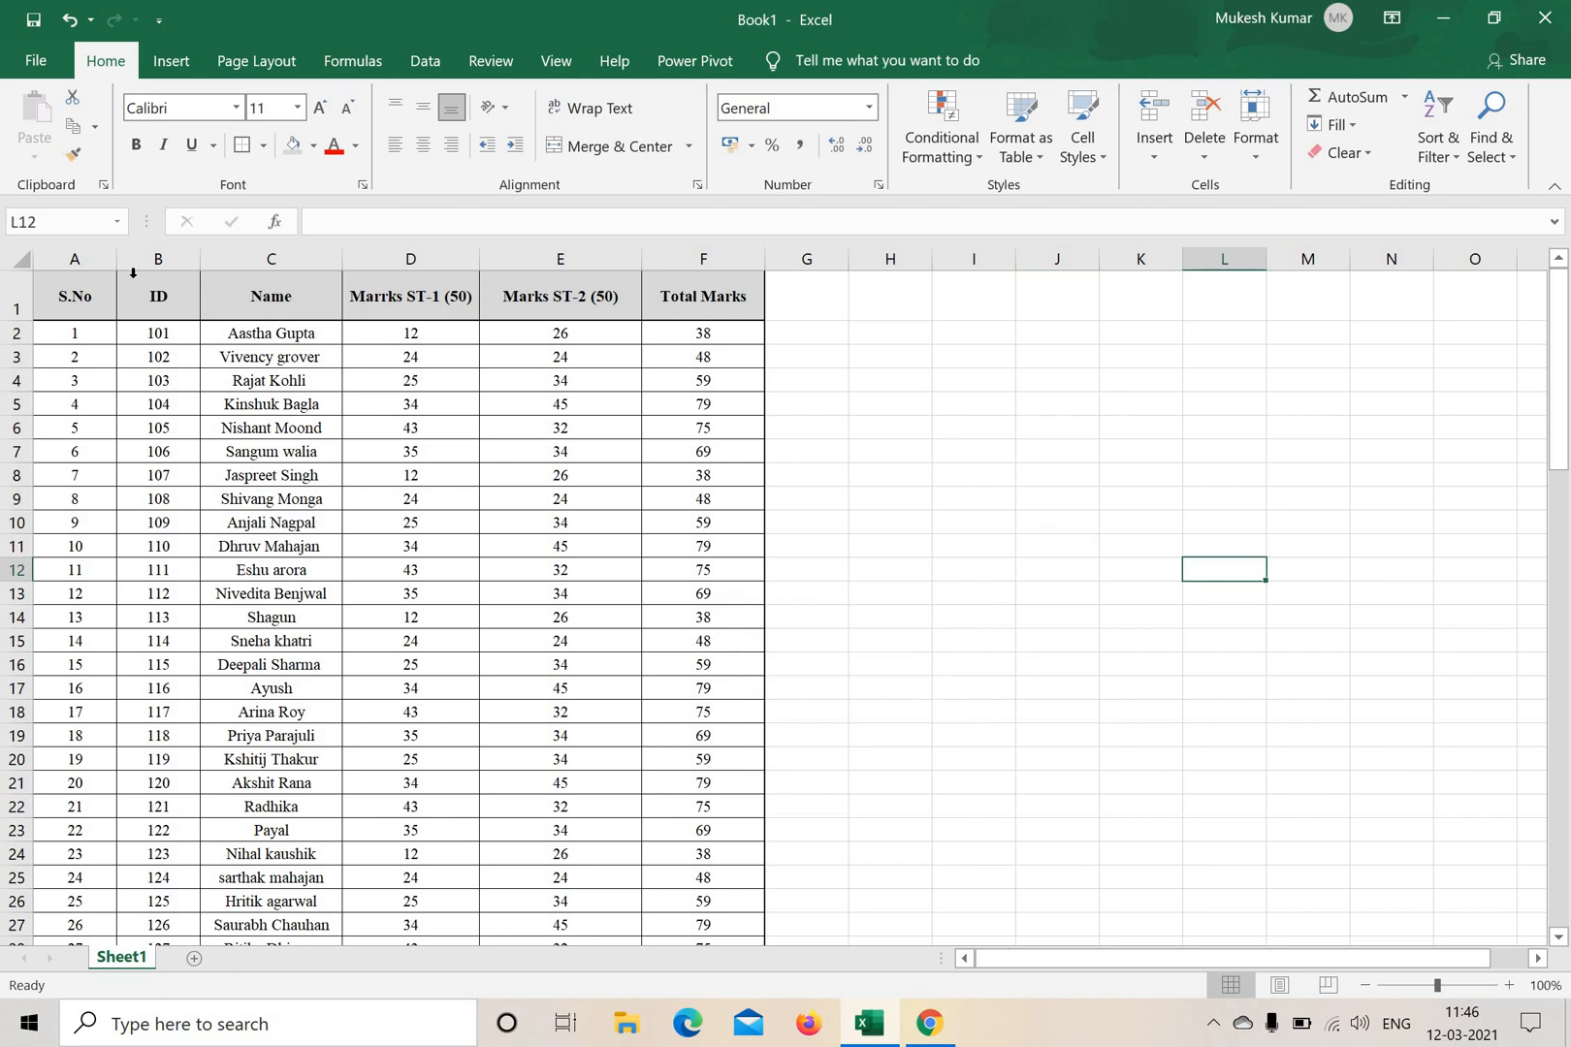
# Restyle the marks table with the blue table style in the second row of the Medium group.
pyautogui.click(74, 299)
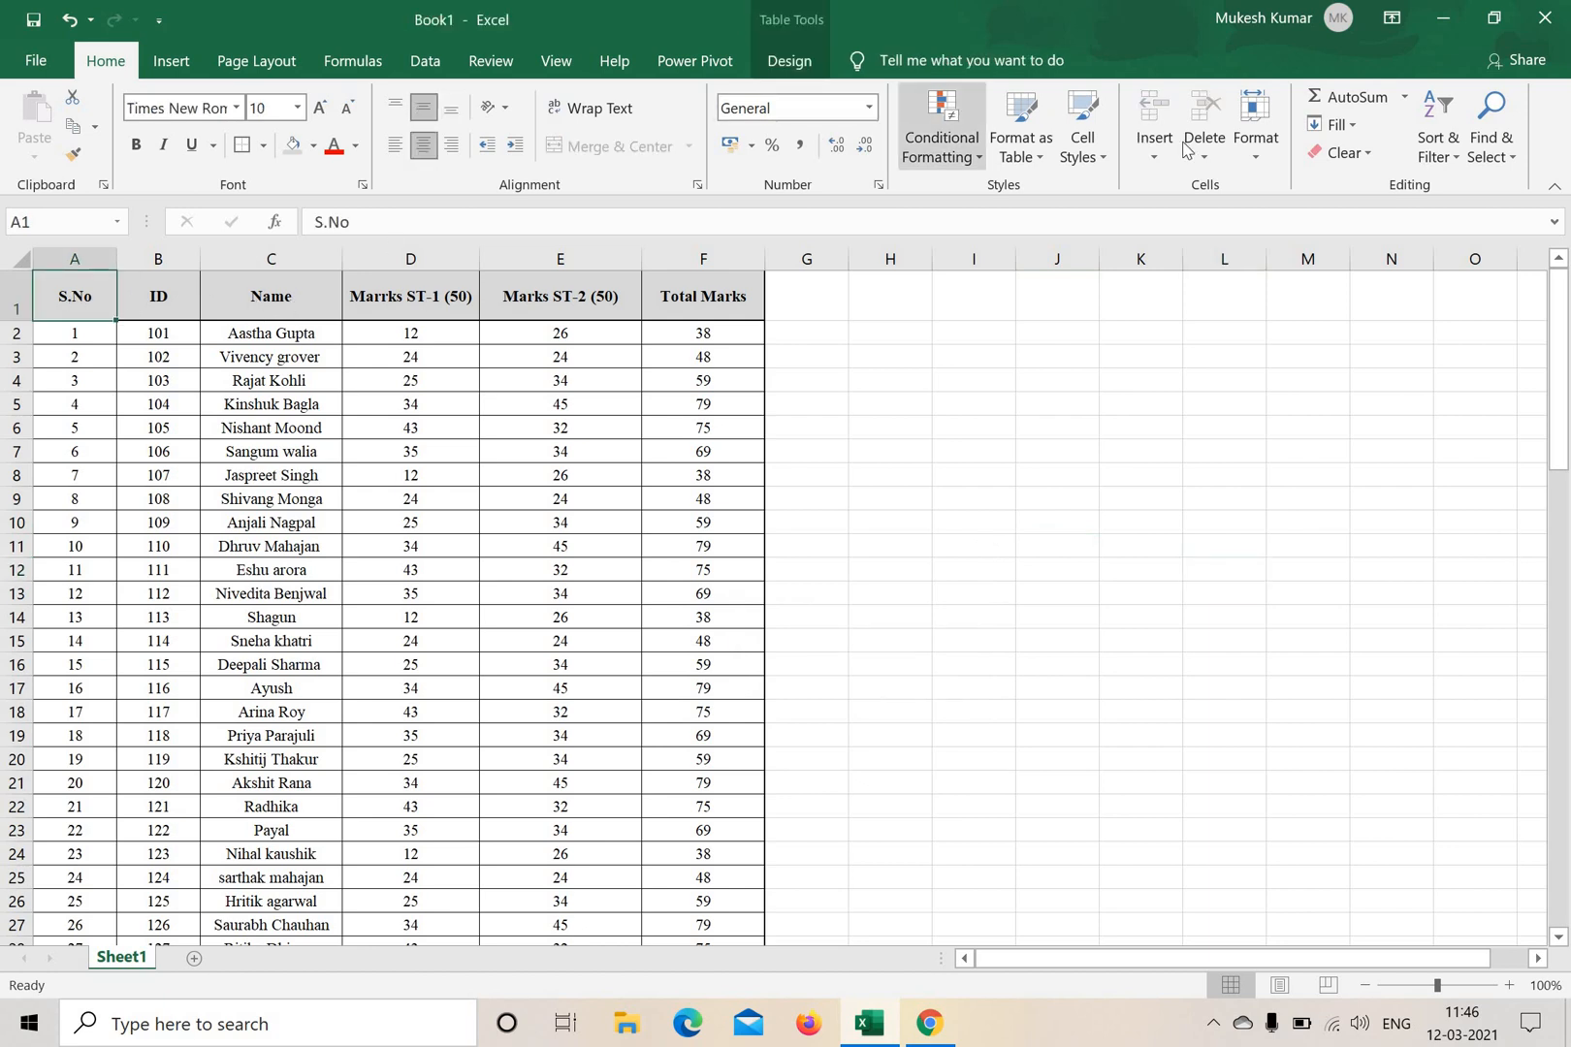
pyautogui.click(1033, 170)
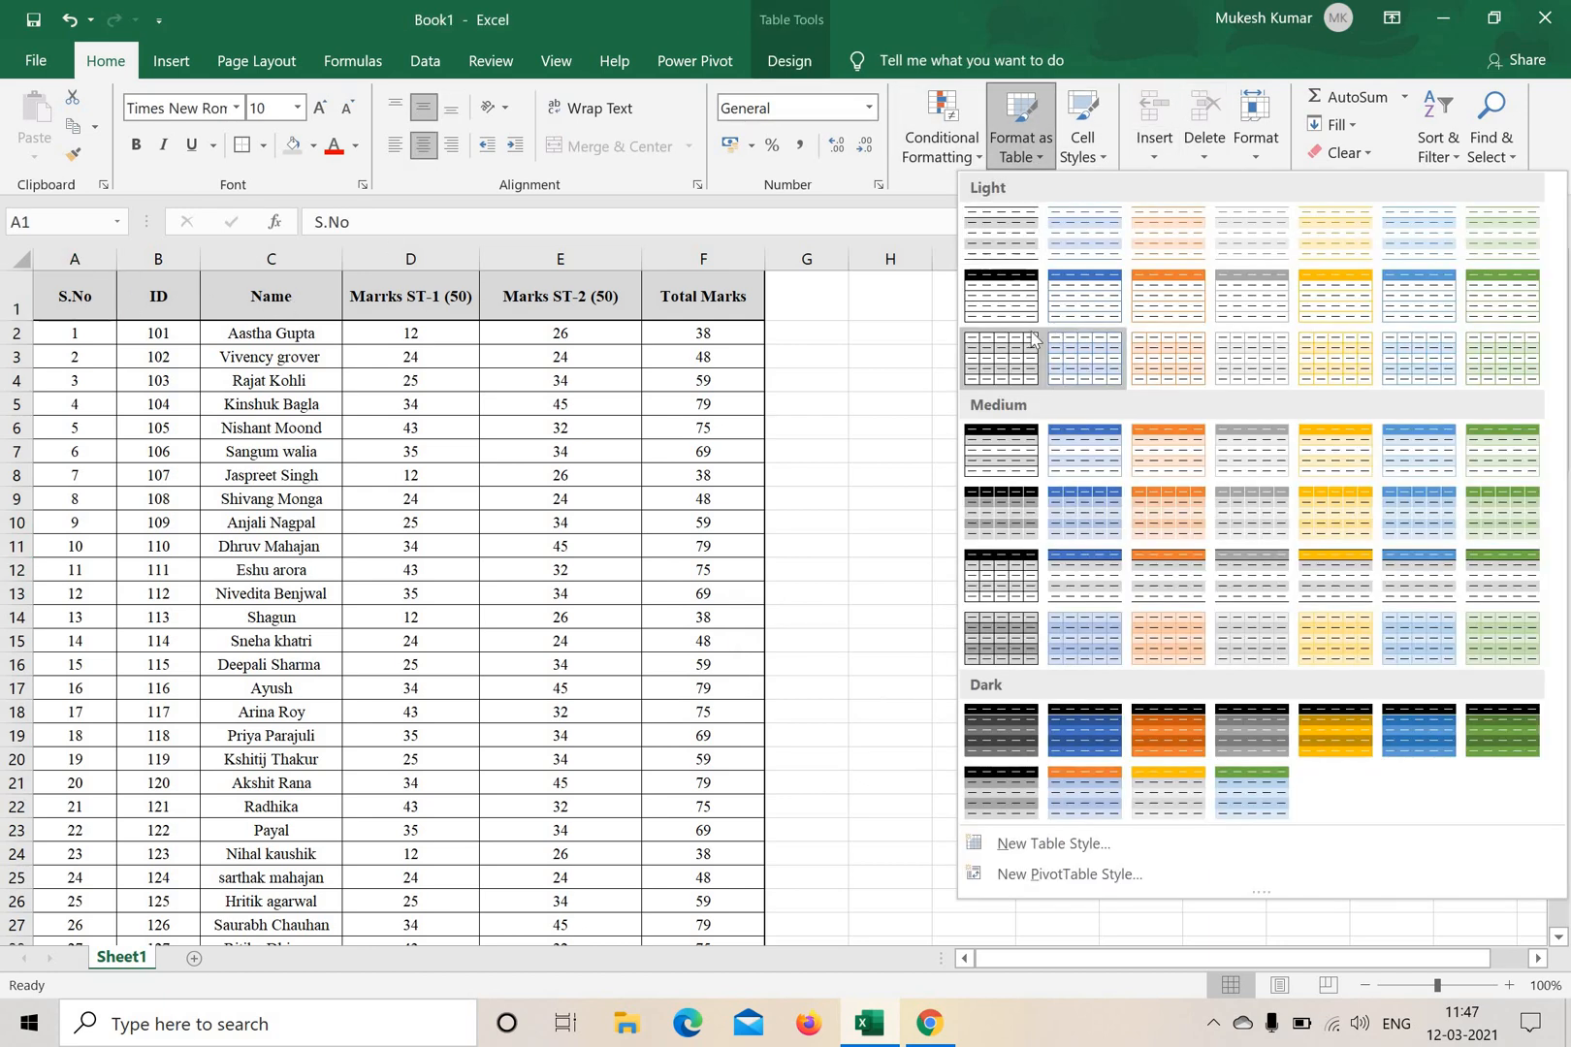
pyautogui.click(1000, 366)
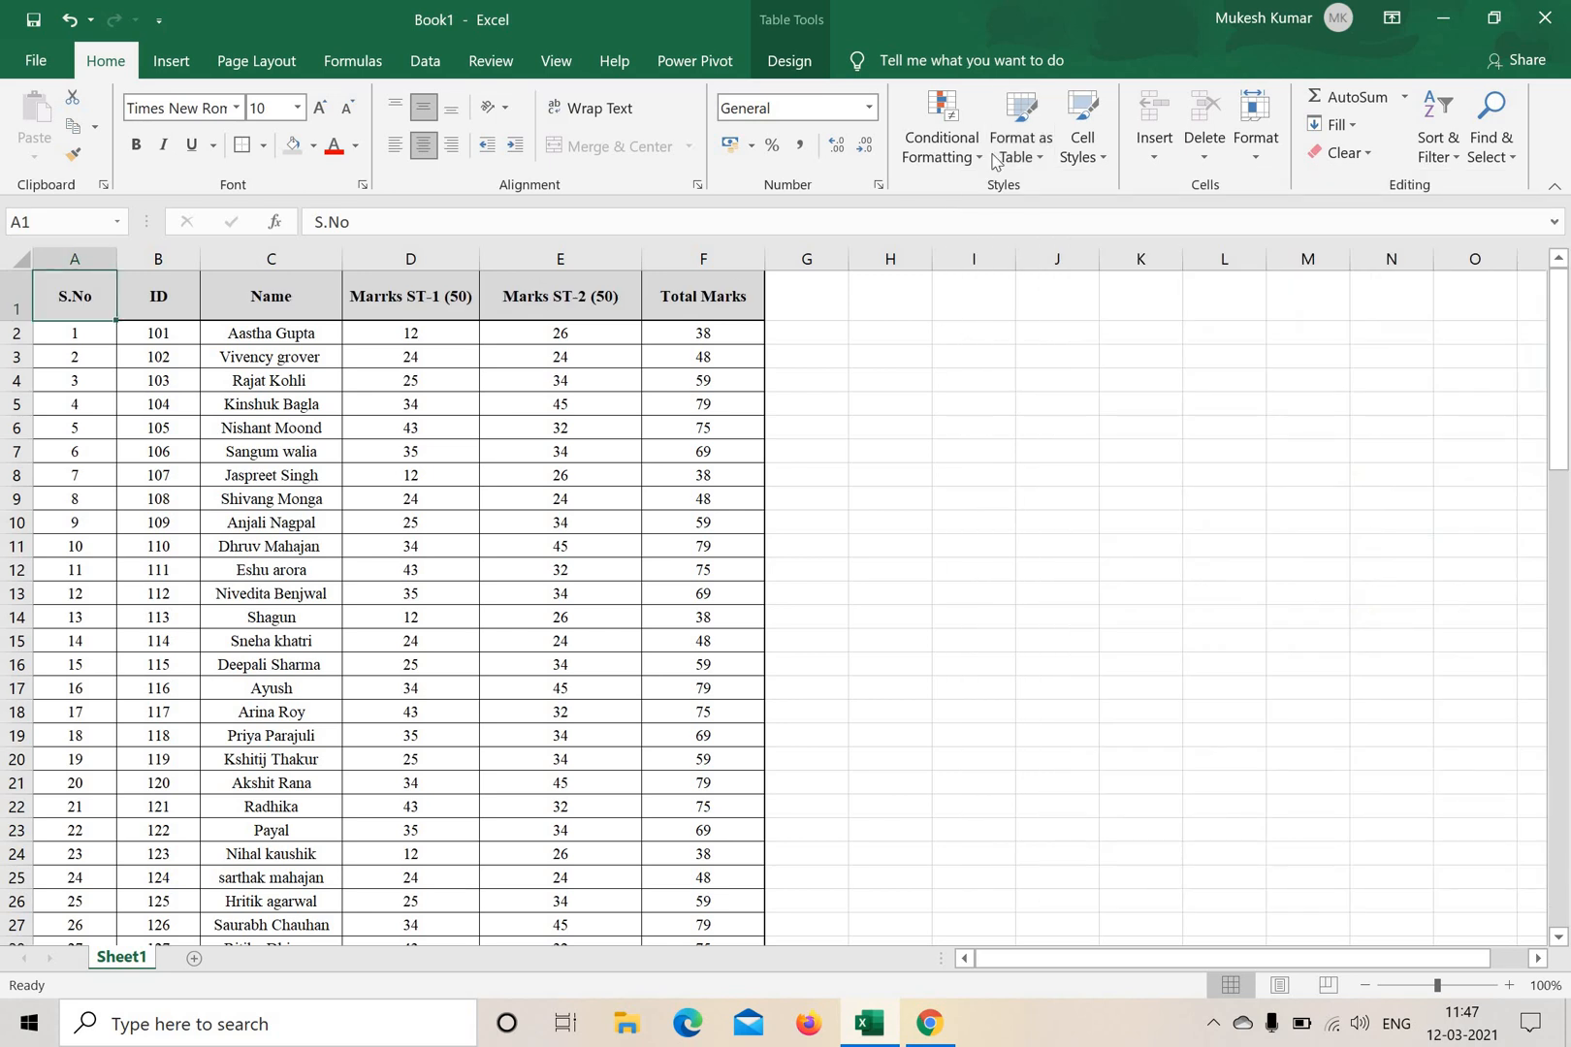
pyautogui.click(1045, 154)
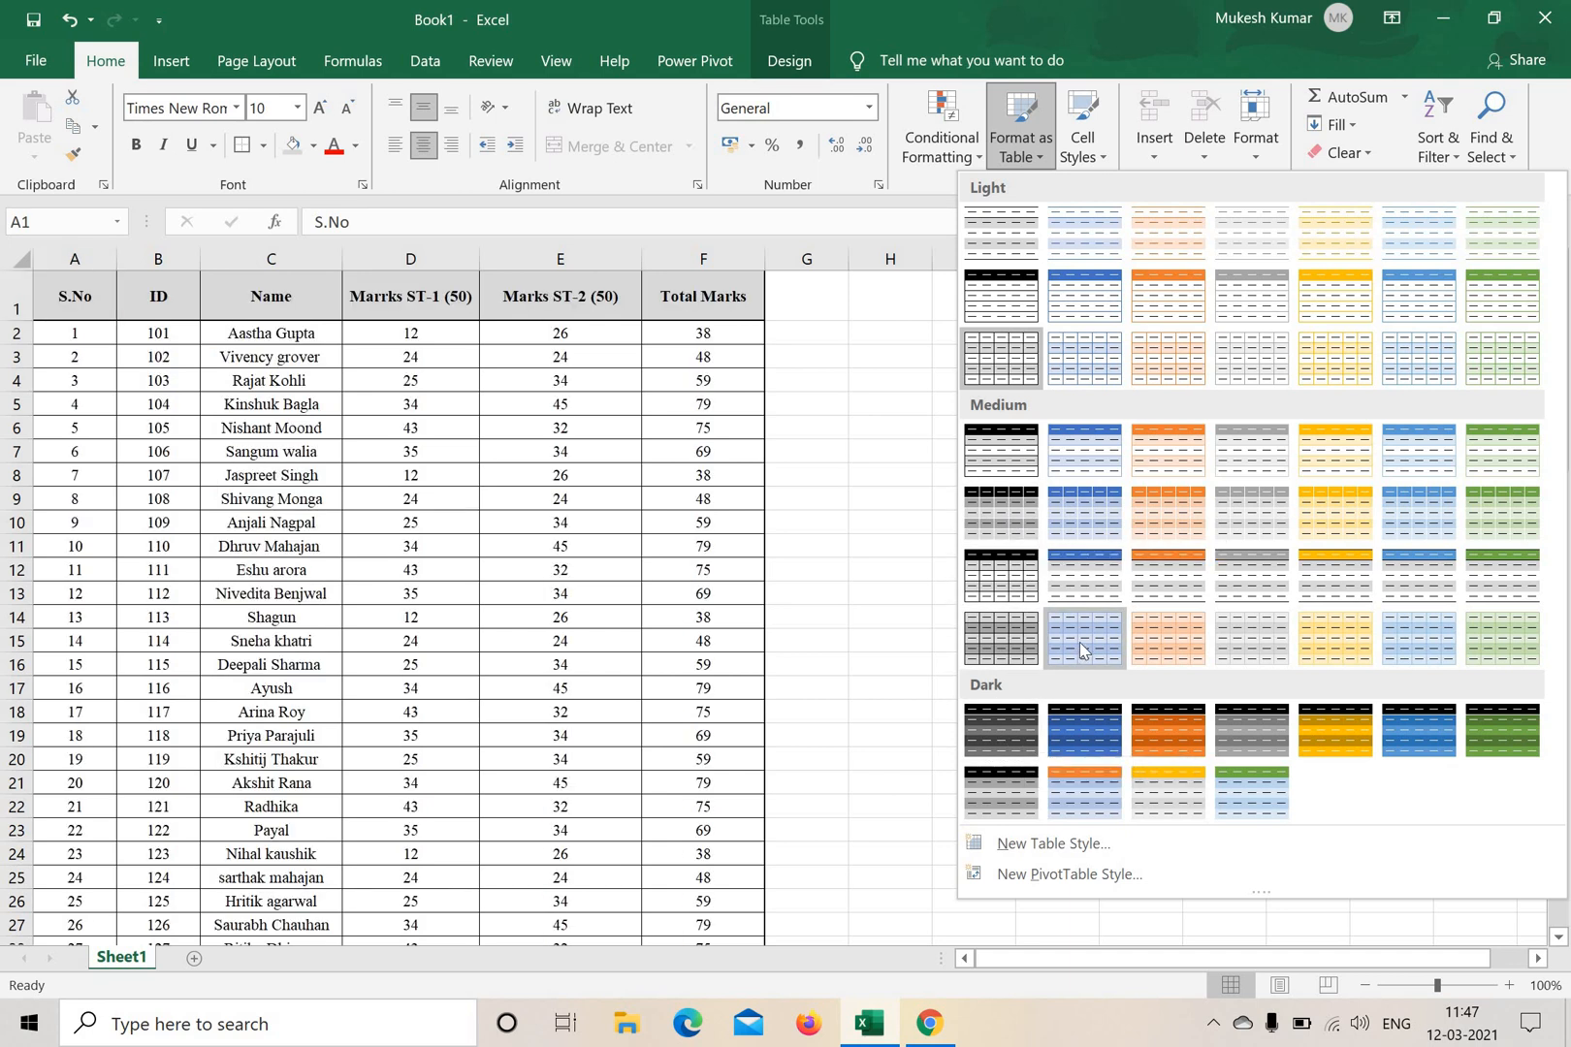
pyautogui.press('Escape')
pyautogui.click(890, 474)
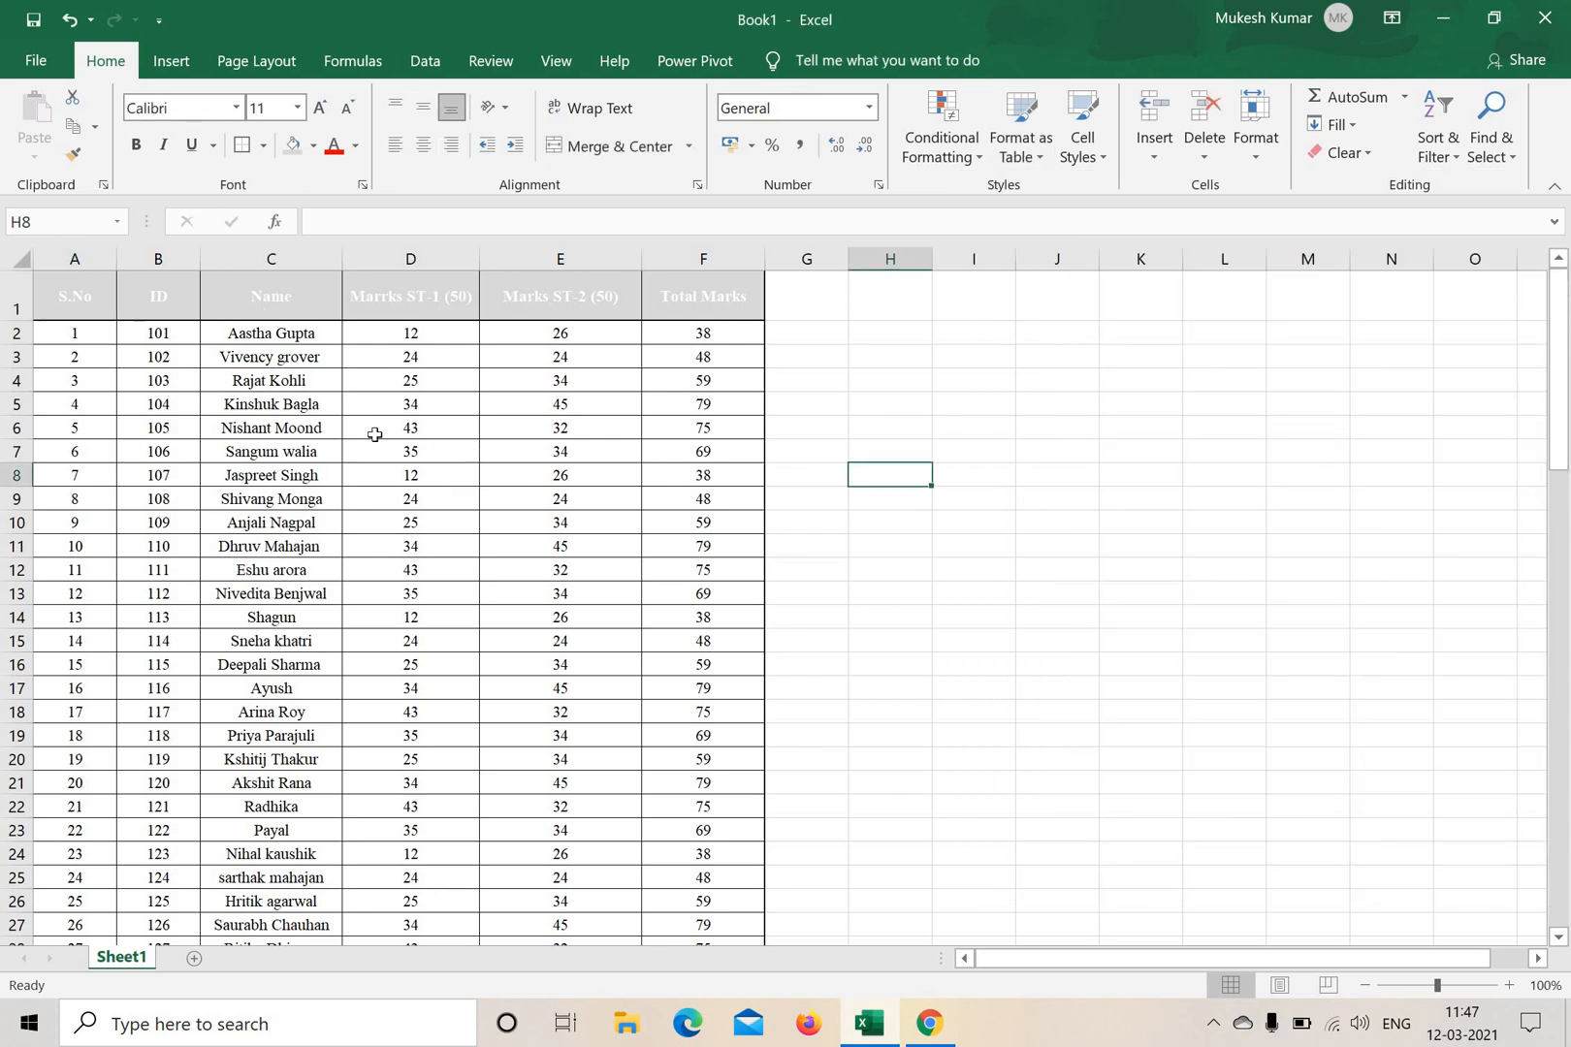
pyautogui.scroll(-4, 375, 434)
pyautogui.scroll(4, 280, 651)
pyautogui.moveTo(287, 284); pyautogui.dragTo(760, 294)
pyautogui.click(1057, 424)
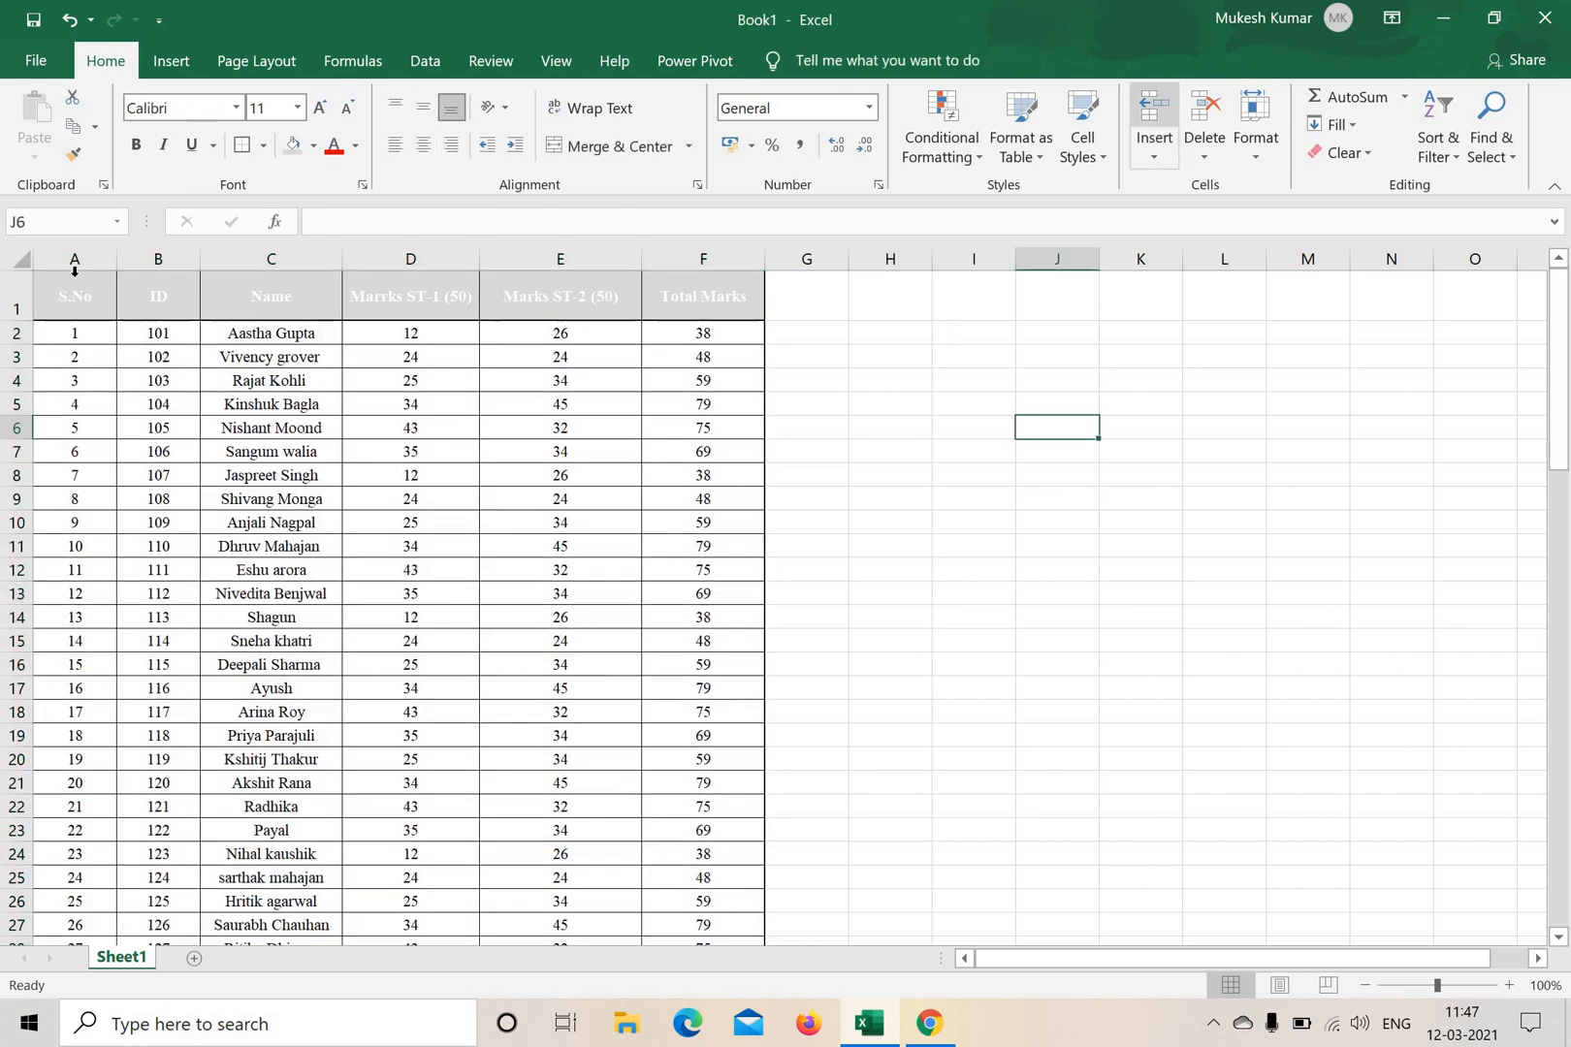
pyautogui.moveTo(75, 295); pyautogui.dragTo(705, 757)
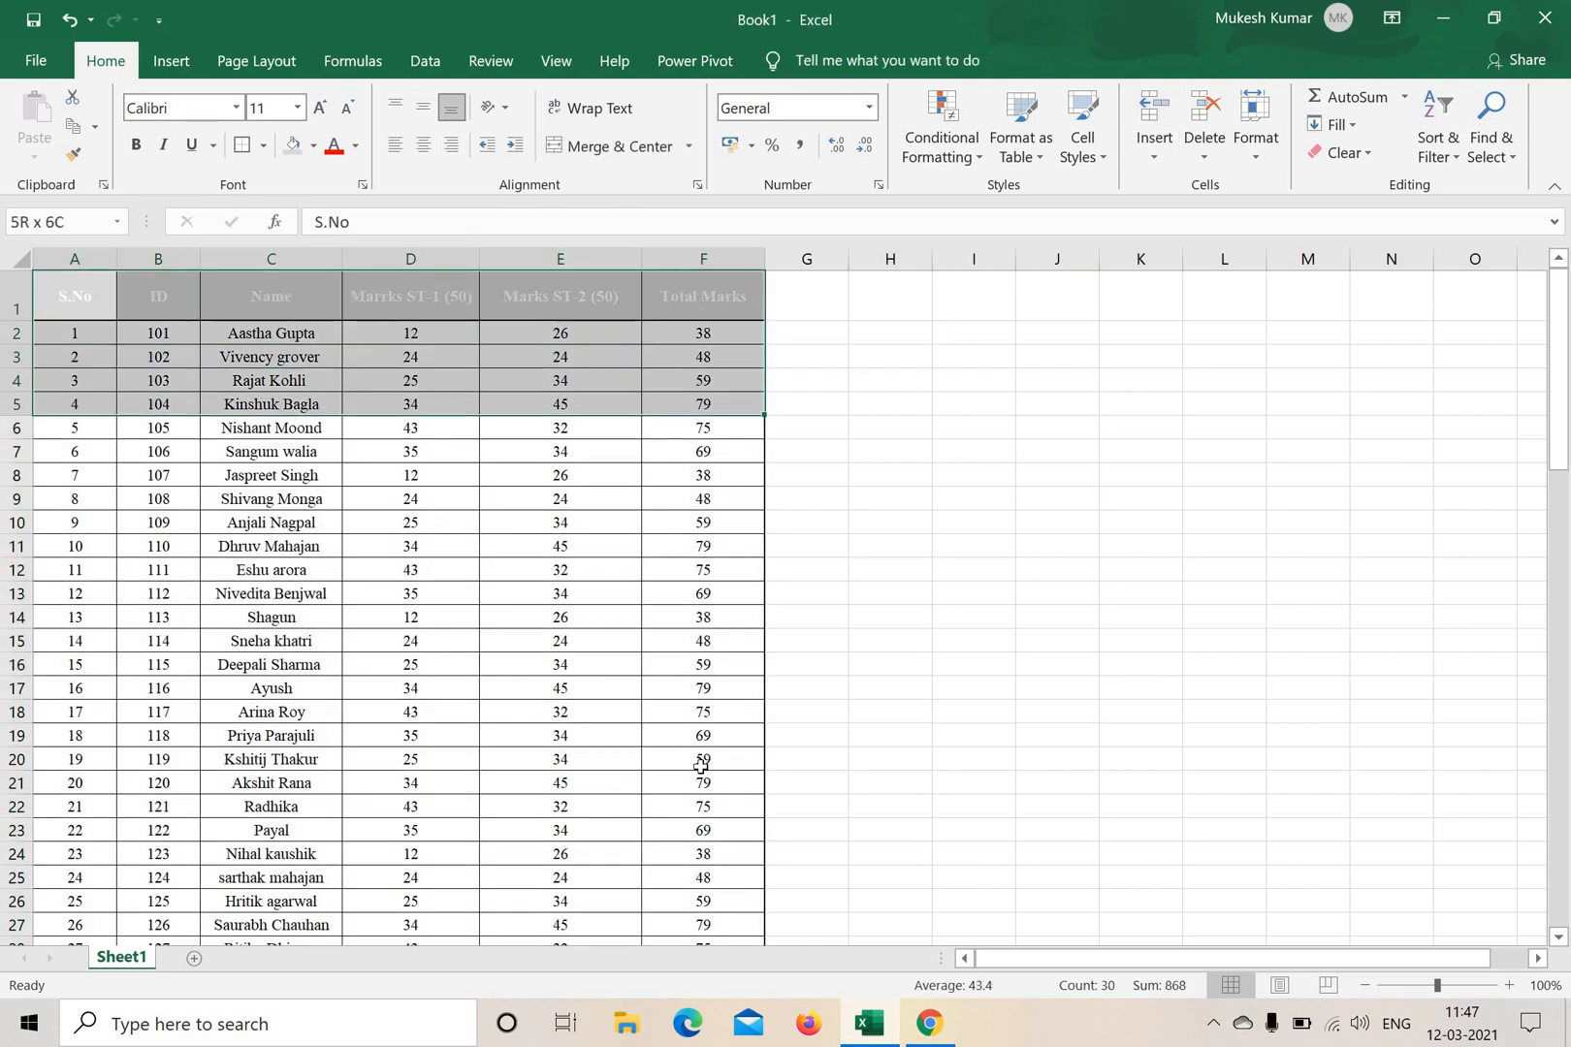
pyautogui.click(1041, 168)
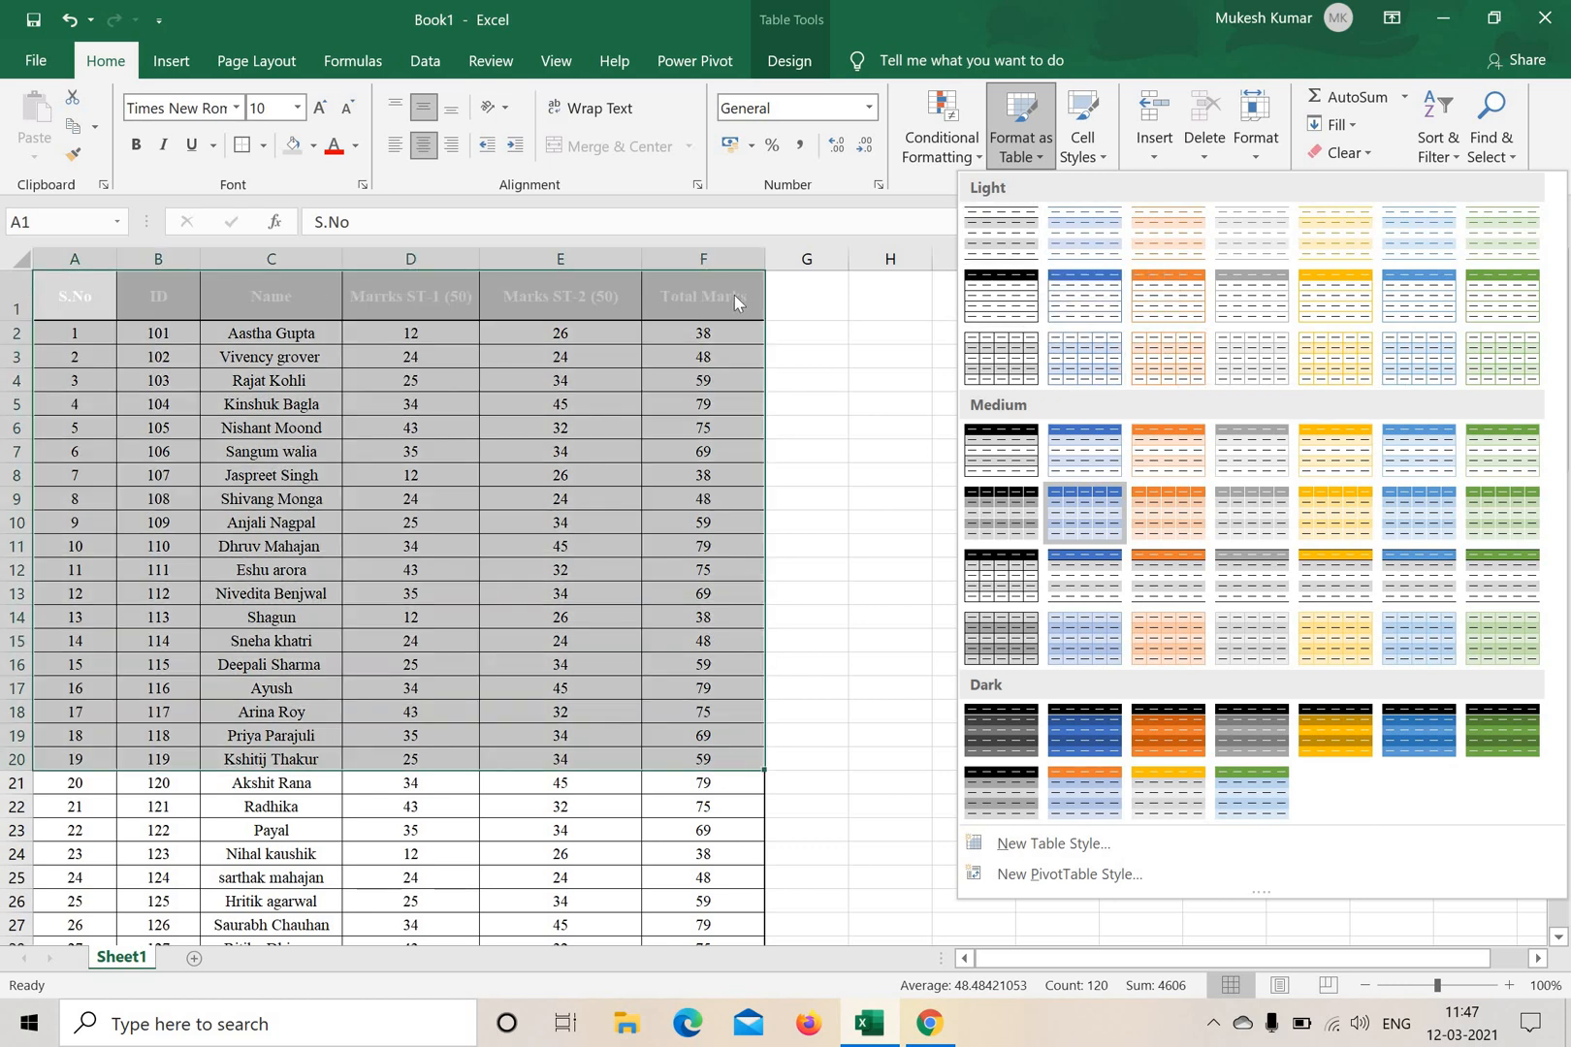
pyautogui.click(914, 450)
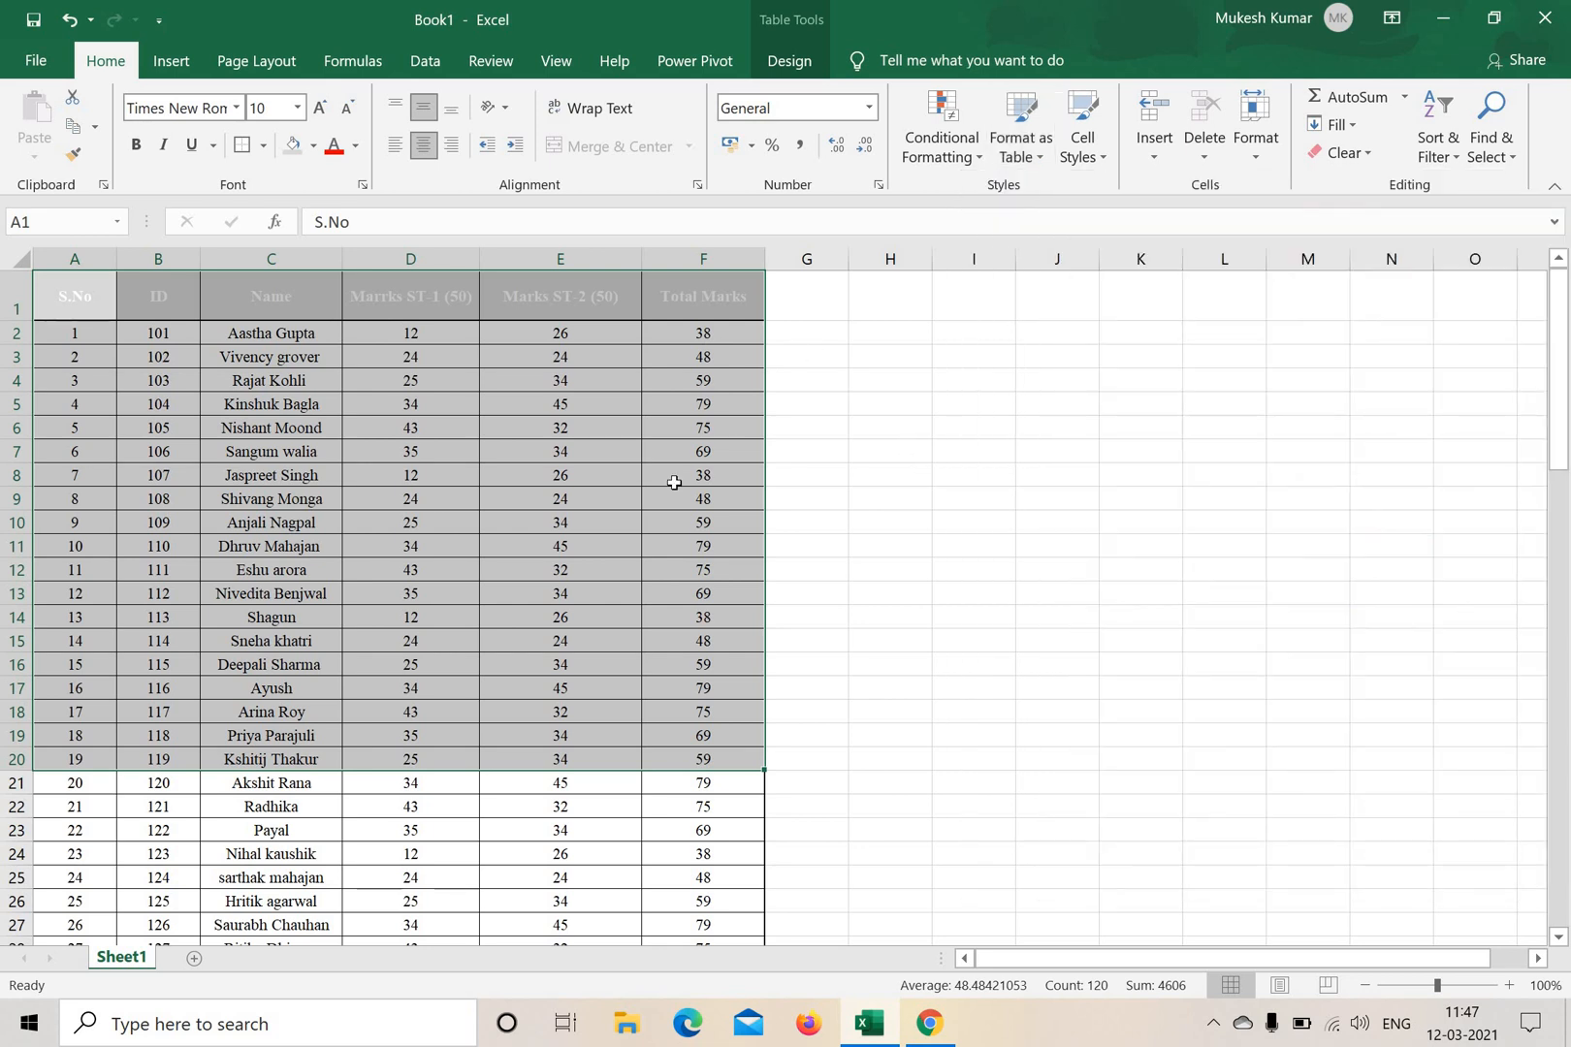
pyautogui.scroll(-5, 844, 519)
pyautogui.click(863, 521)
pyautogui.scroll(5, 694, 405)
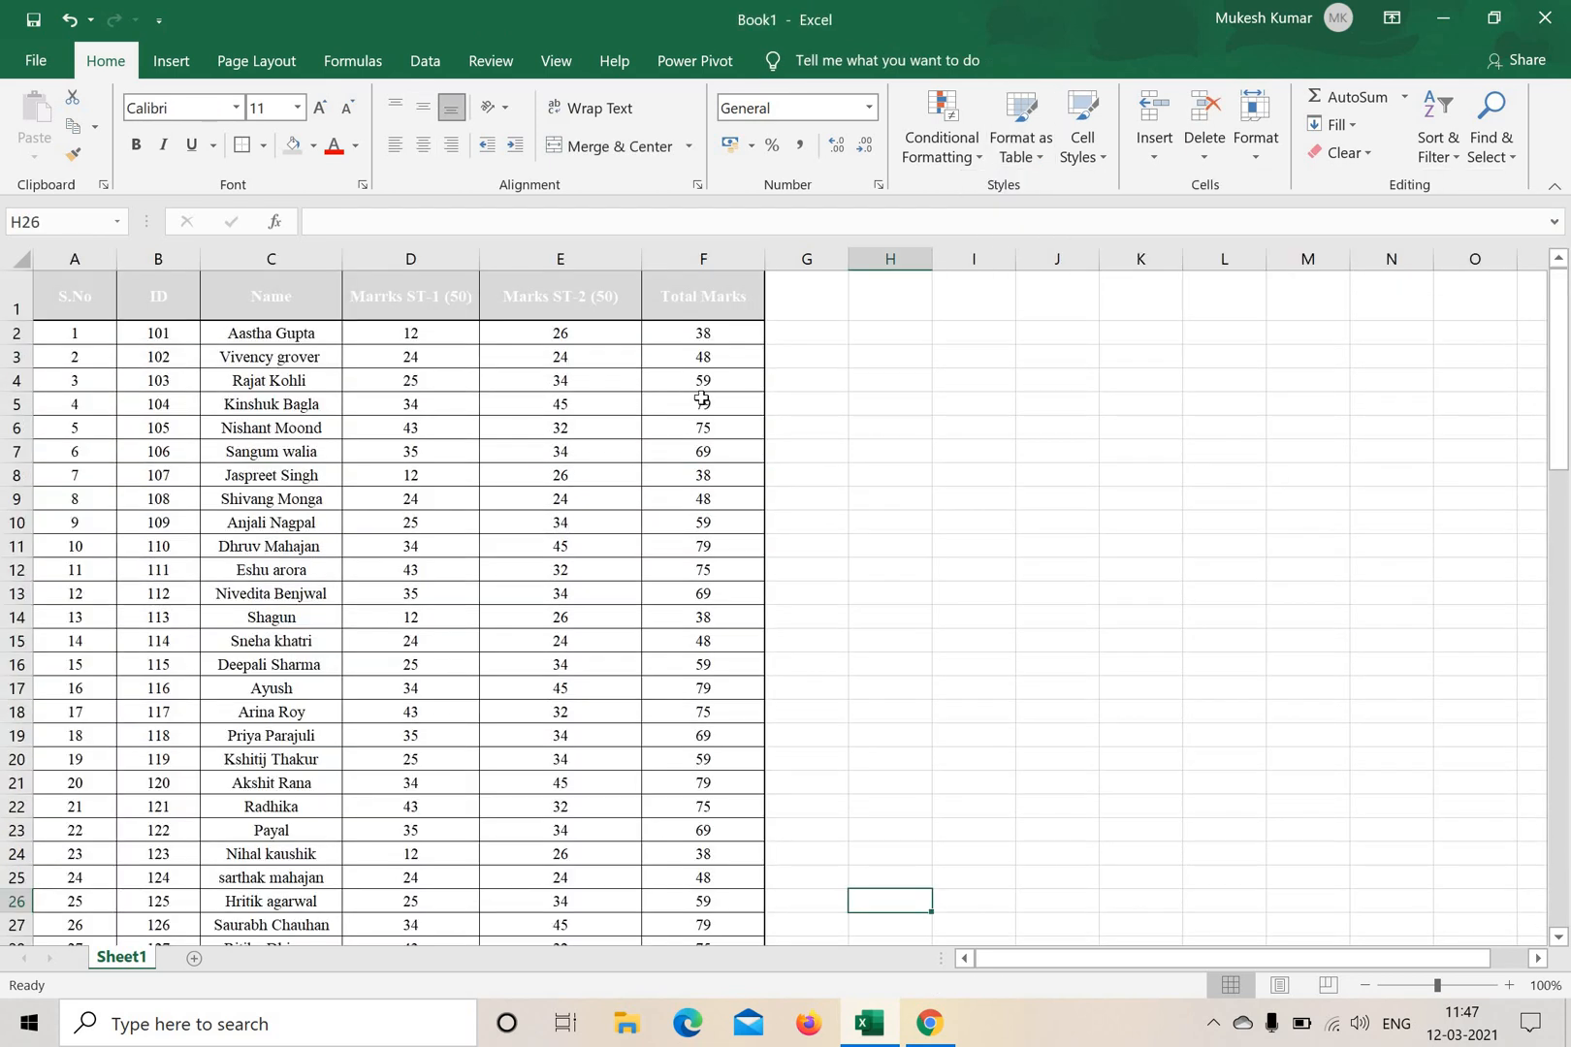
pyautogui.click(863, 117)
pyautogui.click(601, 135)
pyautogui.click(507, 495)
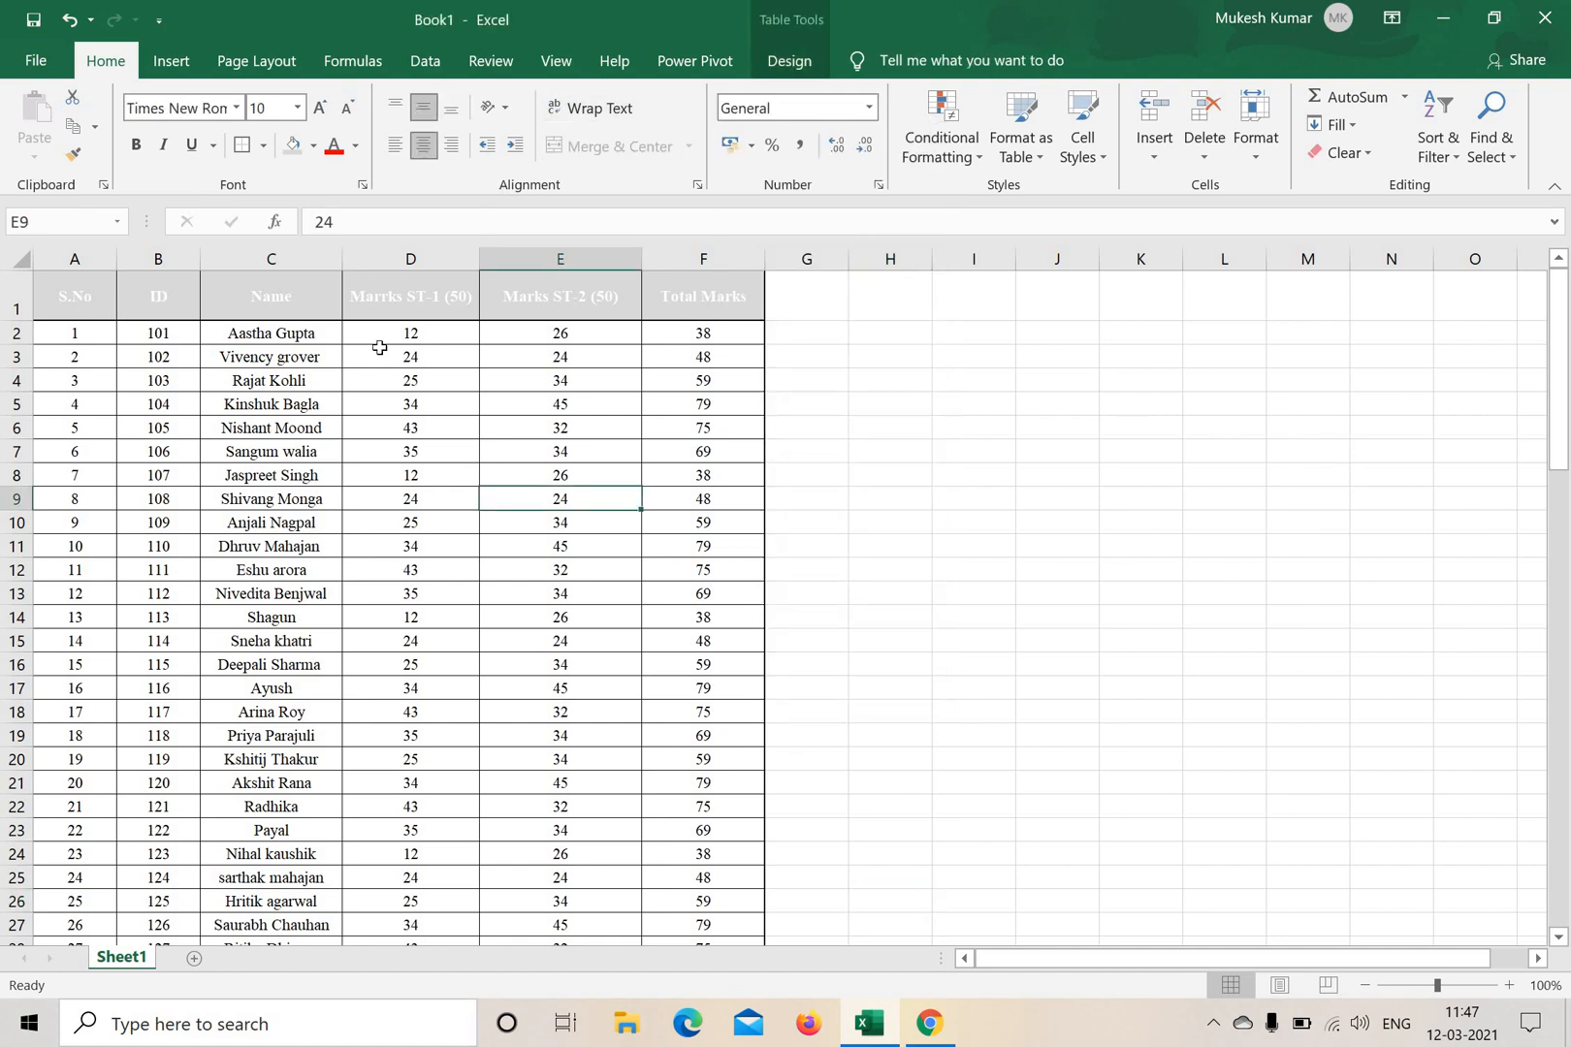
# Try left and right alignment on the whole table A1:F34, then center it horizontally and align it to the bottom vertically.
pyautogui.moveTo(75, 296); pyautogui.dragTo(730, 902)
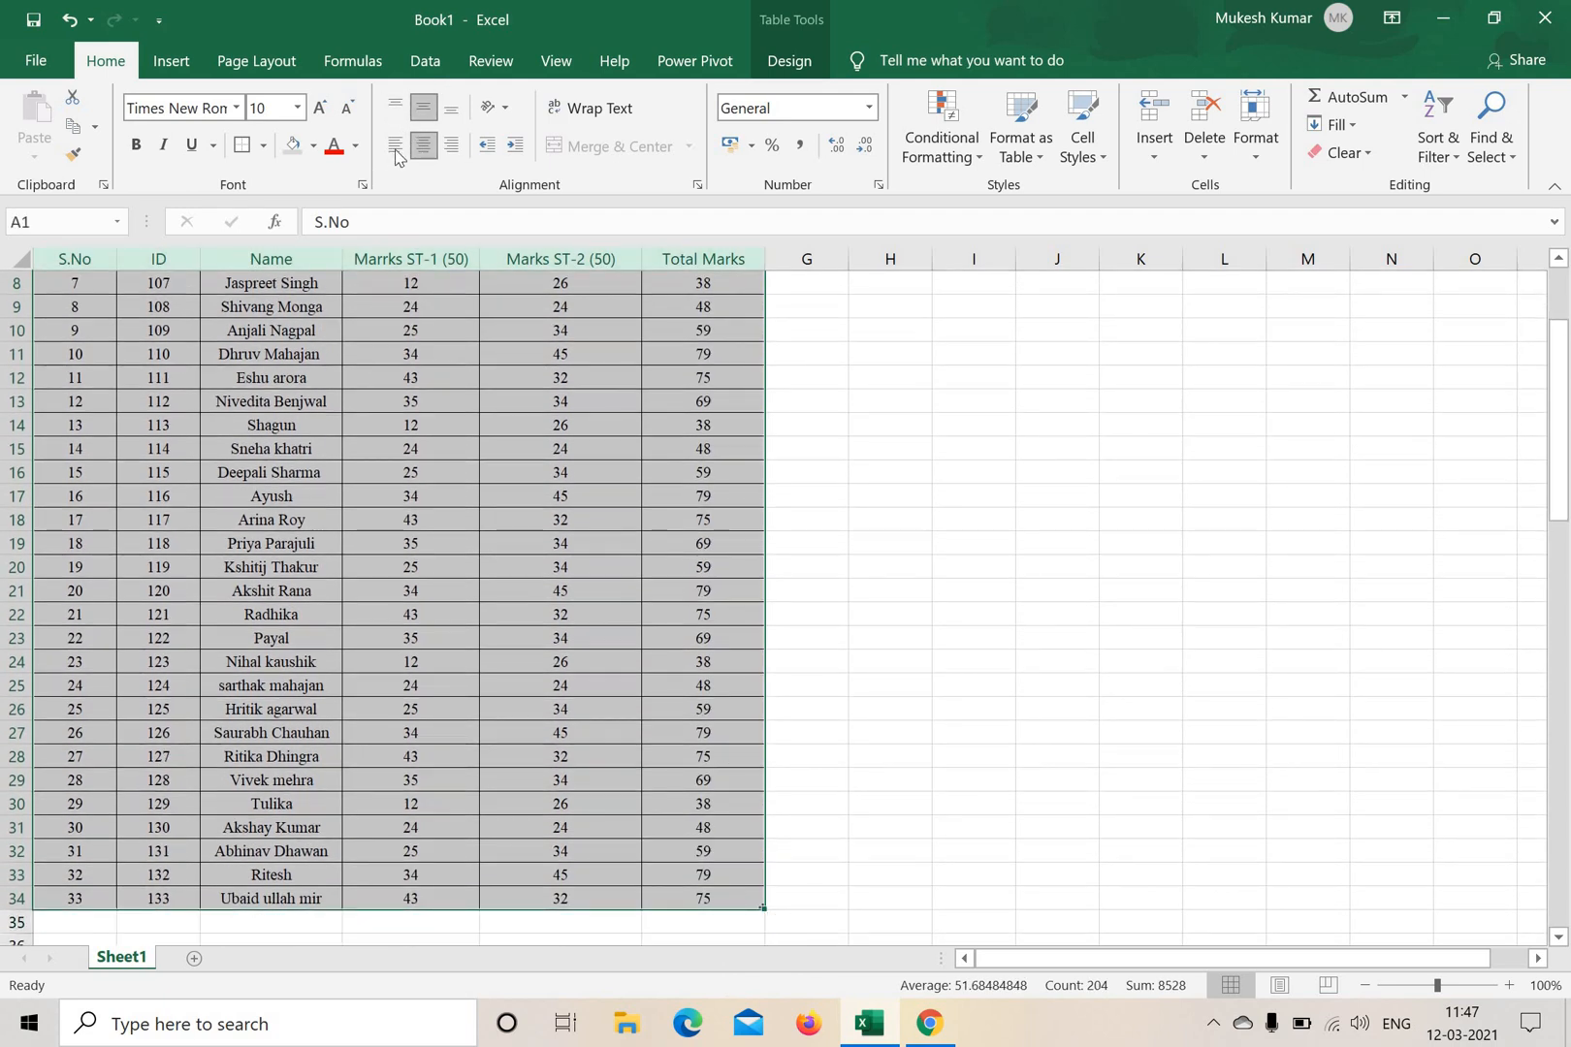
pyautogui.click(397, 147)
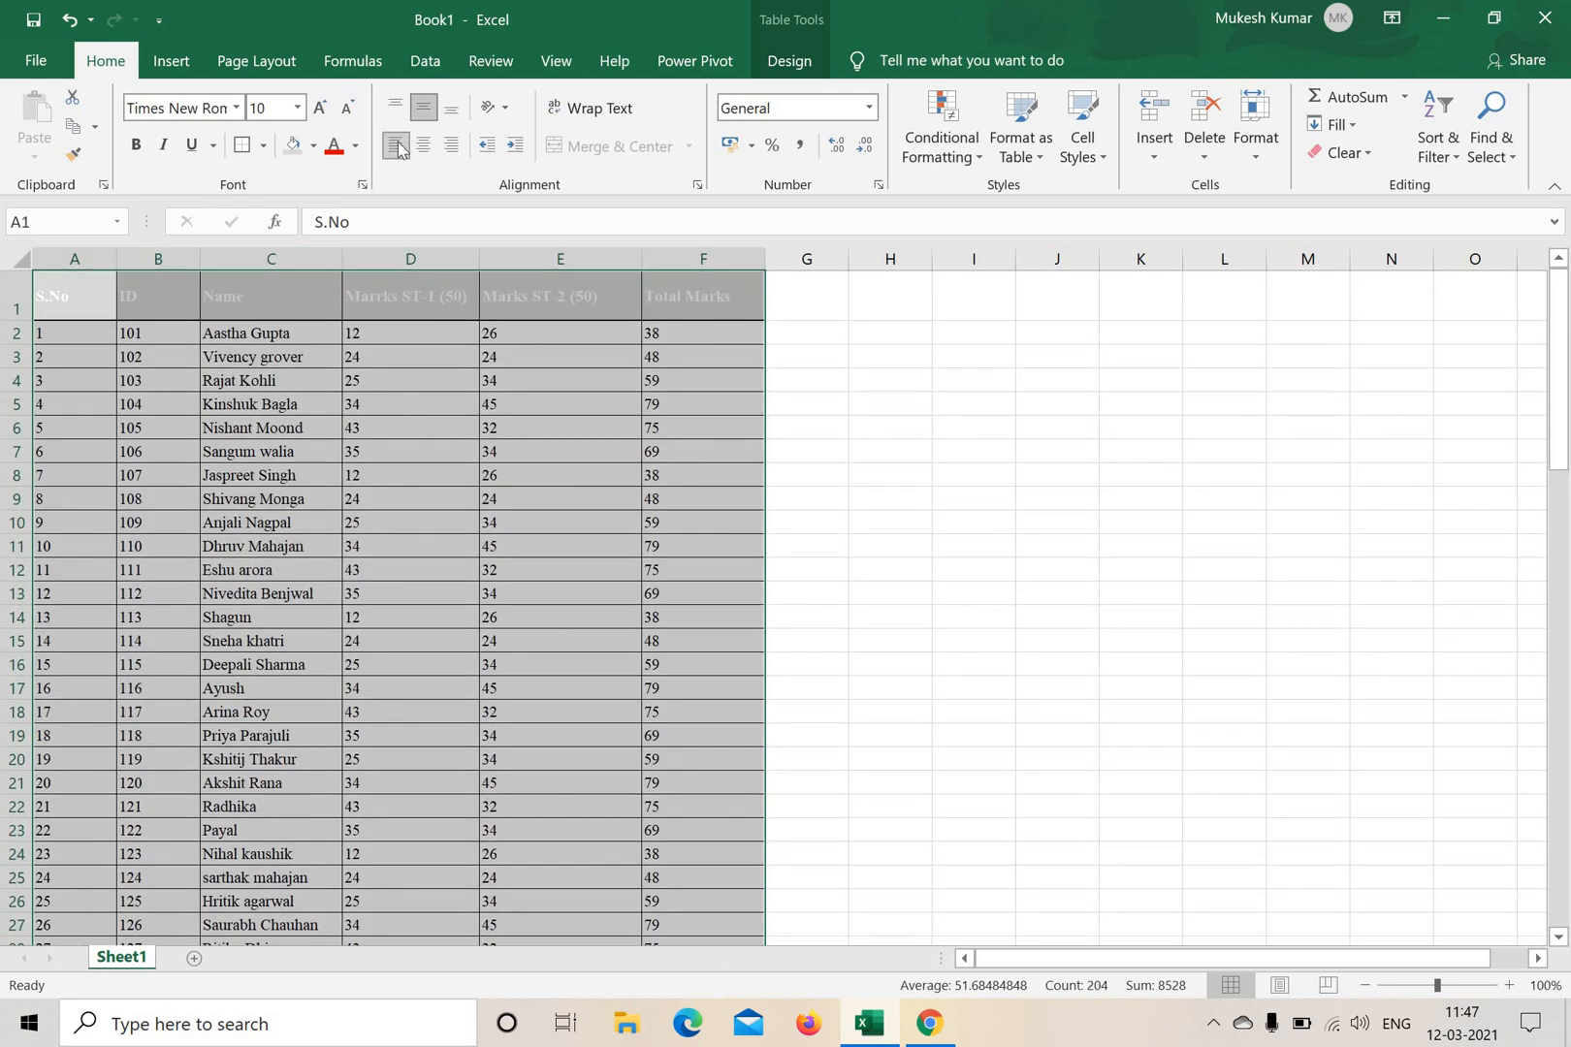
pyautogui.click(452, 146)
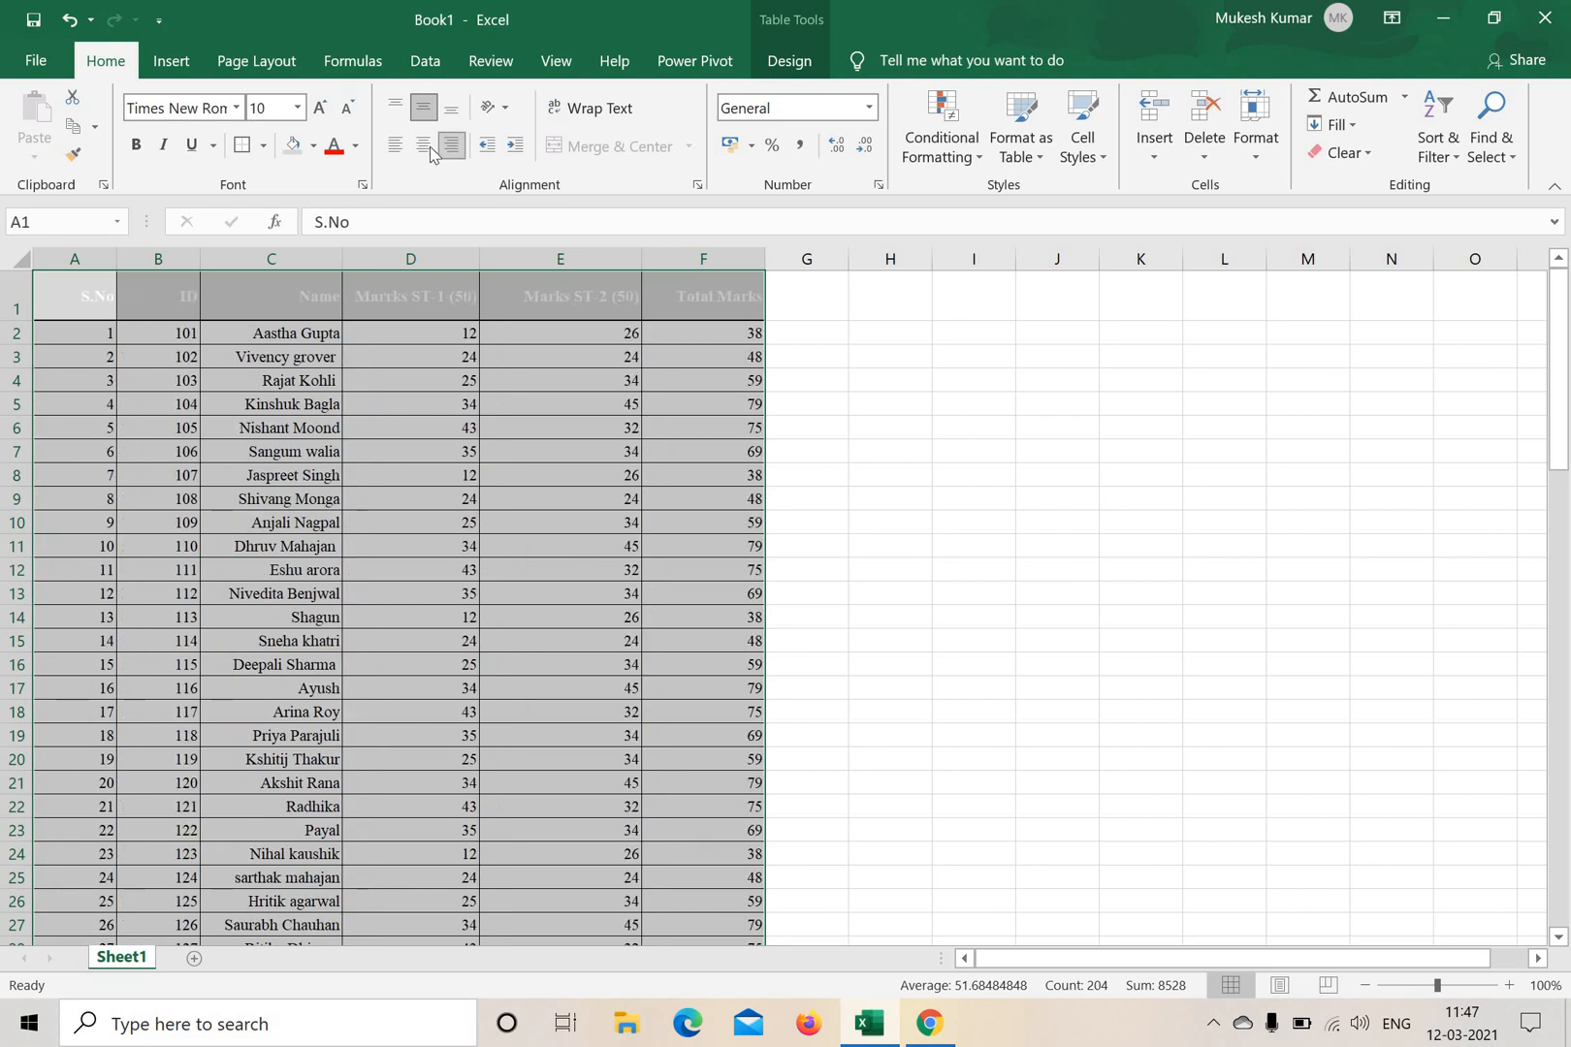
pyautogui.click(424, 147)
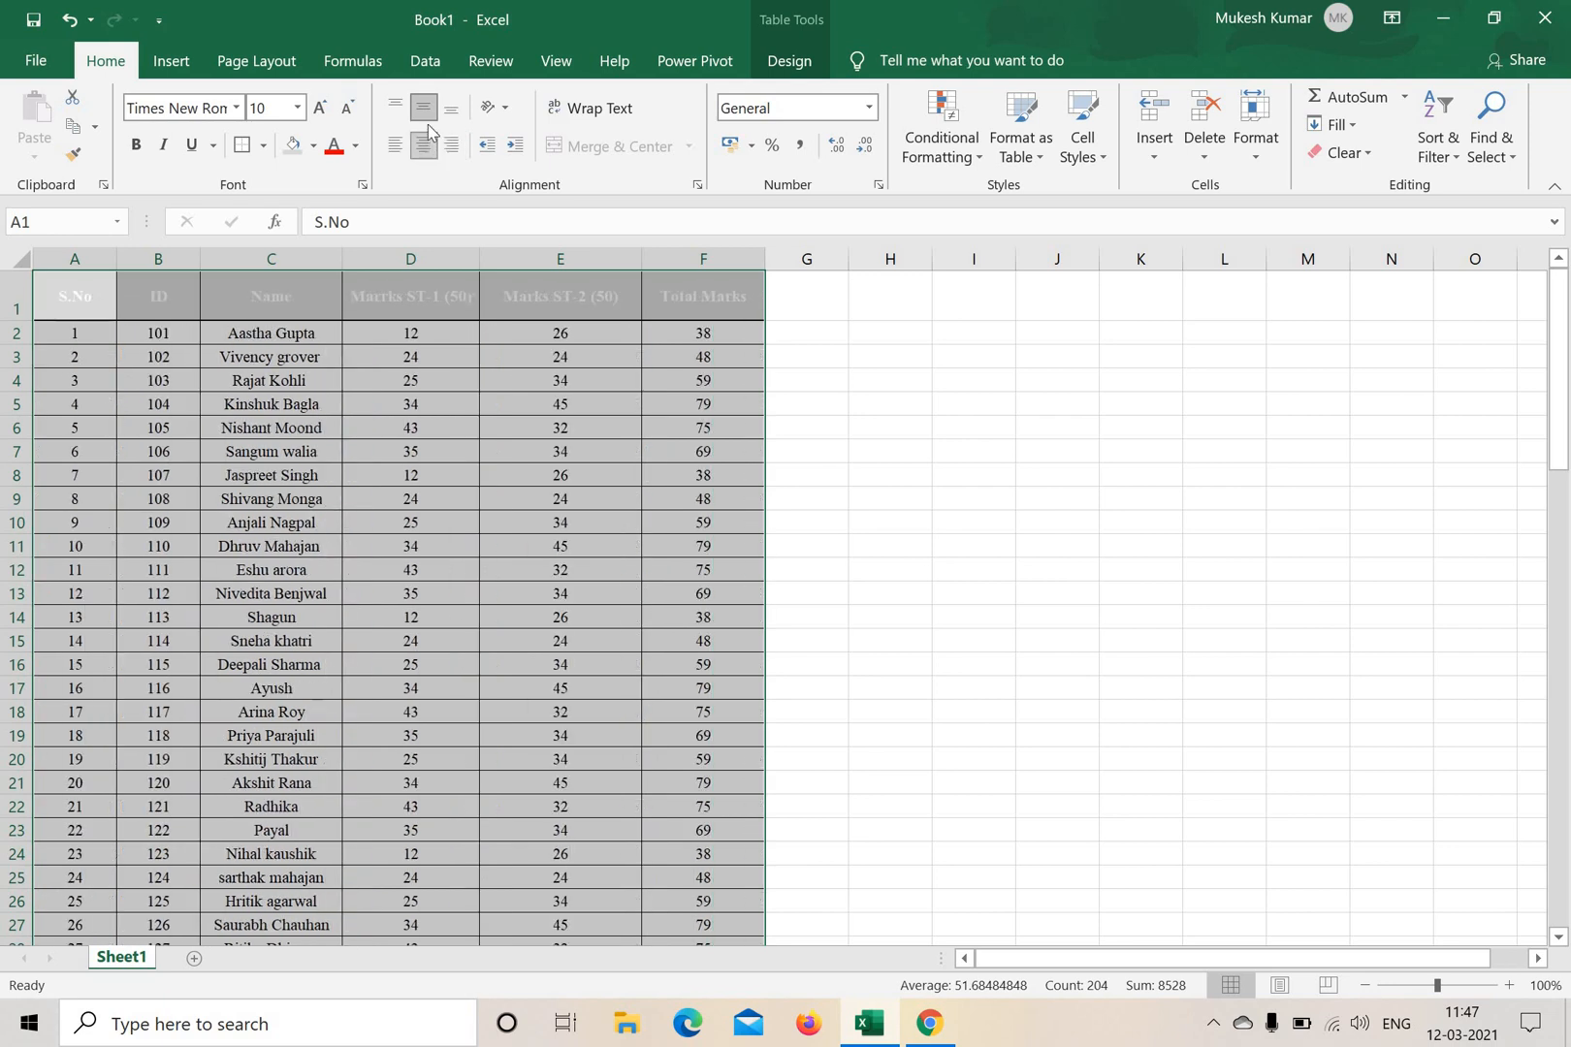
pyautogui.click(426, 114)
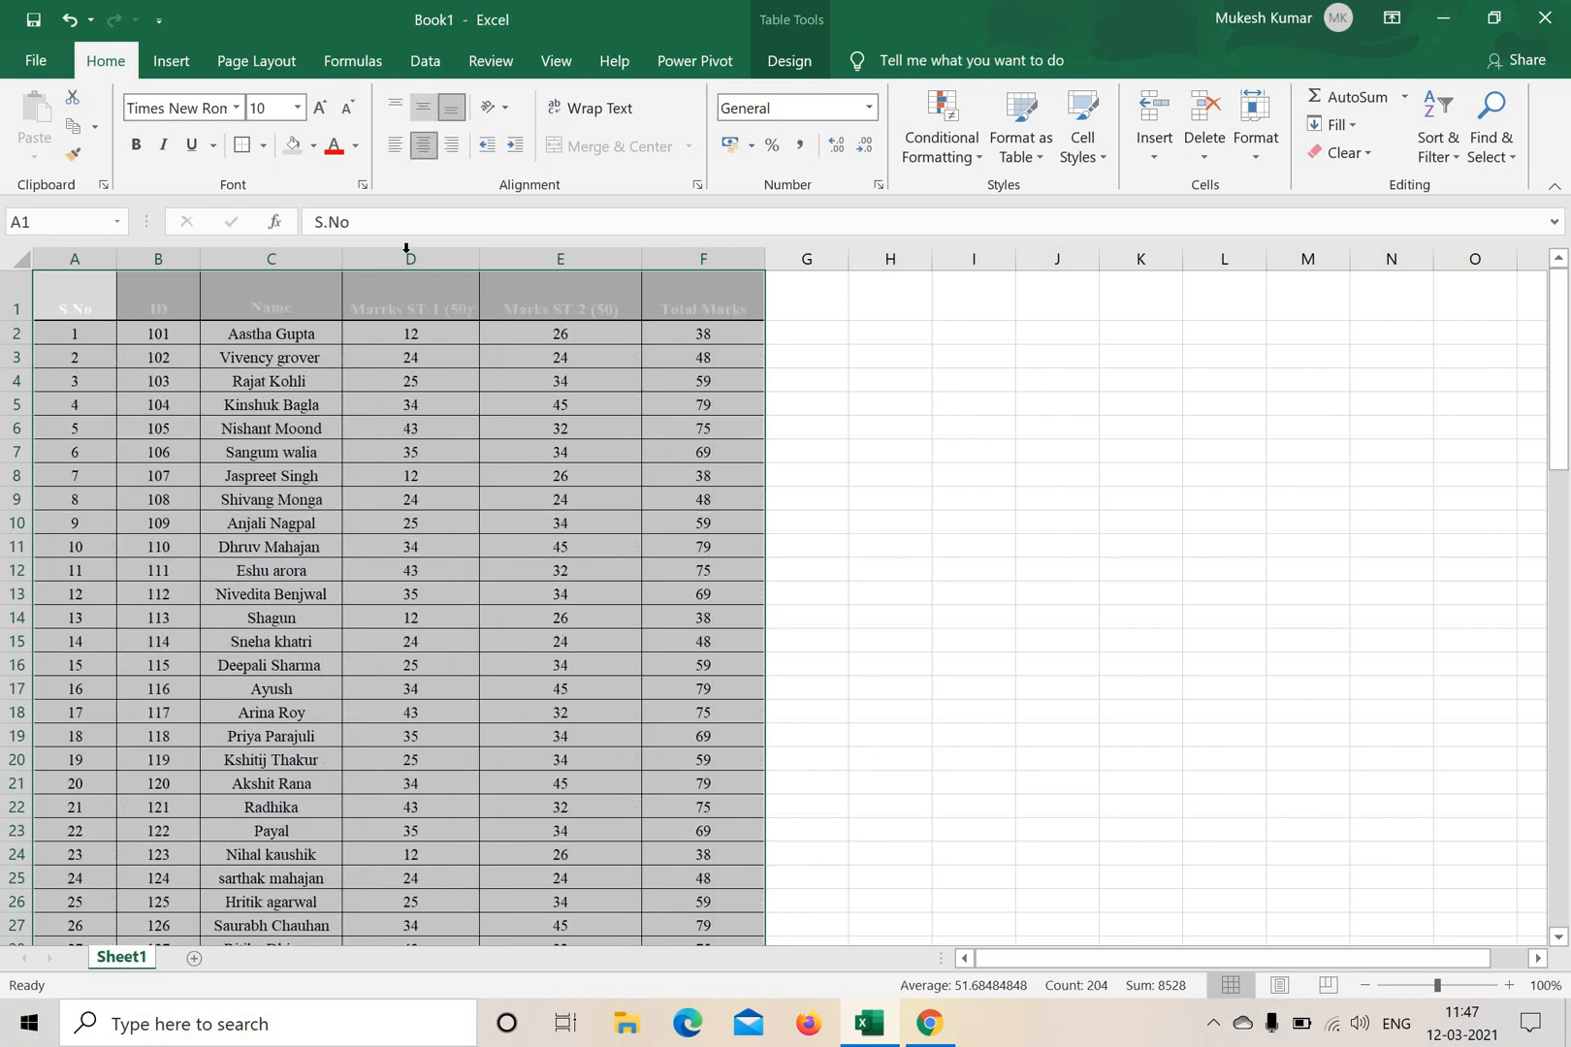
pyautogui.click(984, 456)
# Try middle and top vertical alignment on the header row A1:F1, then set it back to bottom alignment.
pyautogui.moveTo(83, 303); pyautogui.dragTo(702, 312)
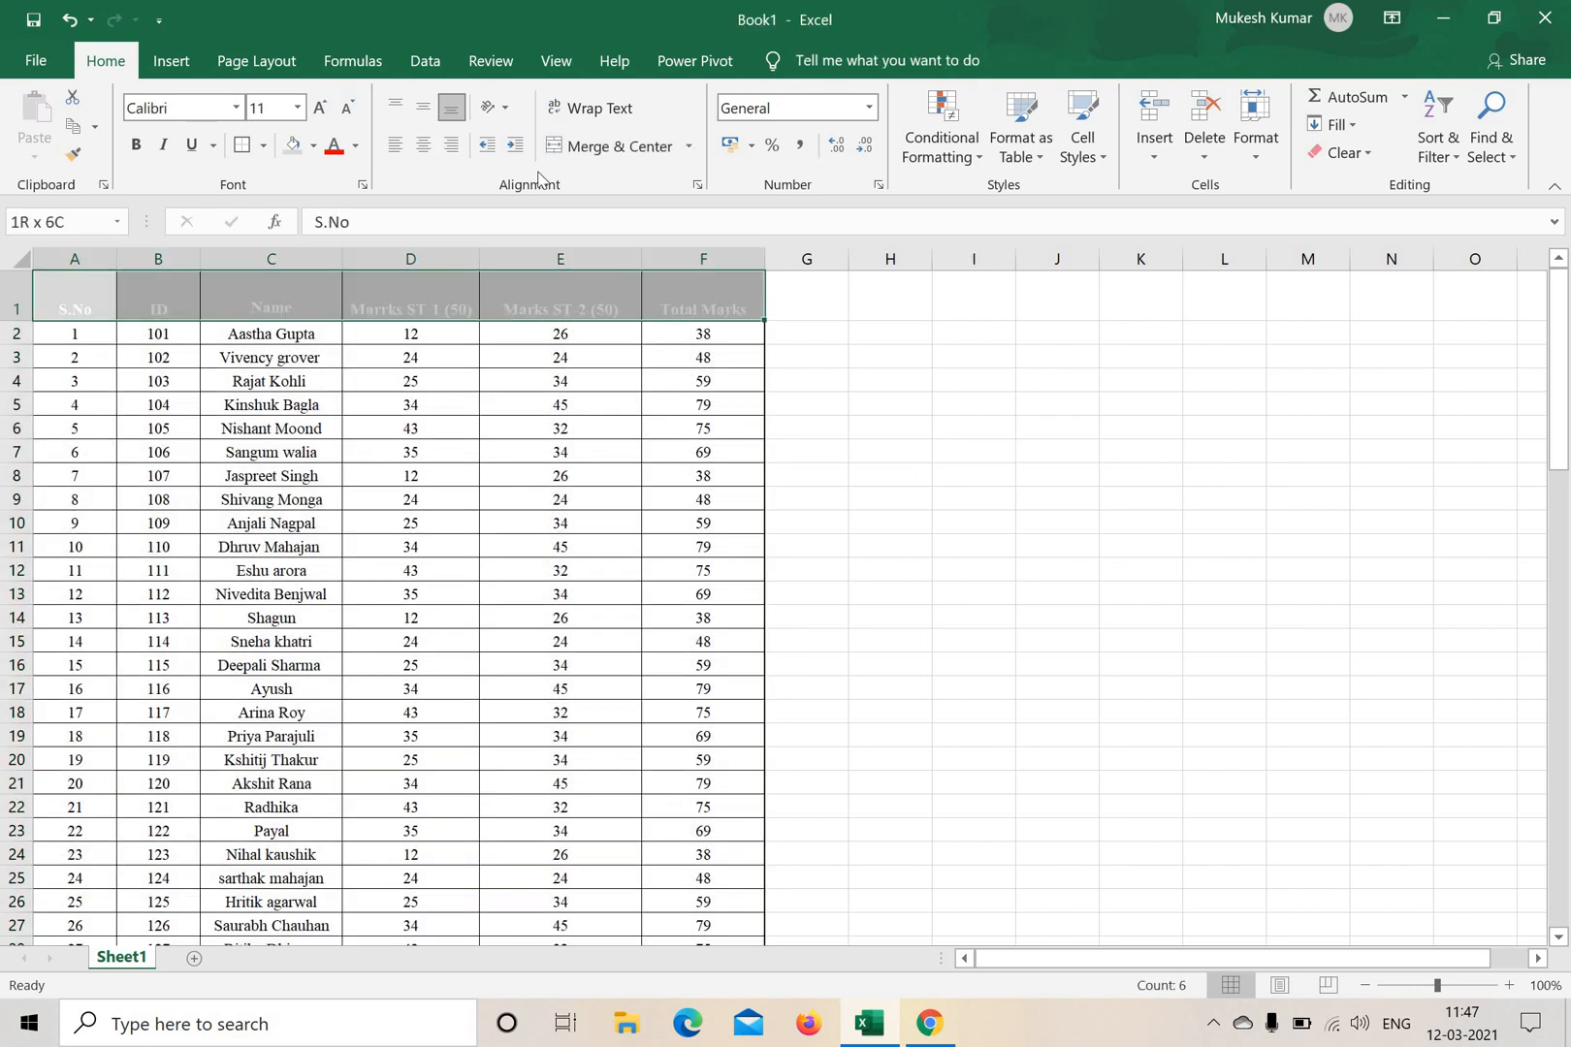
pyautogui.click(426, 113)
pyautogui.click(396, 108)
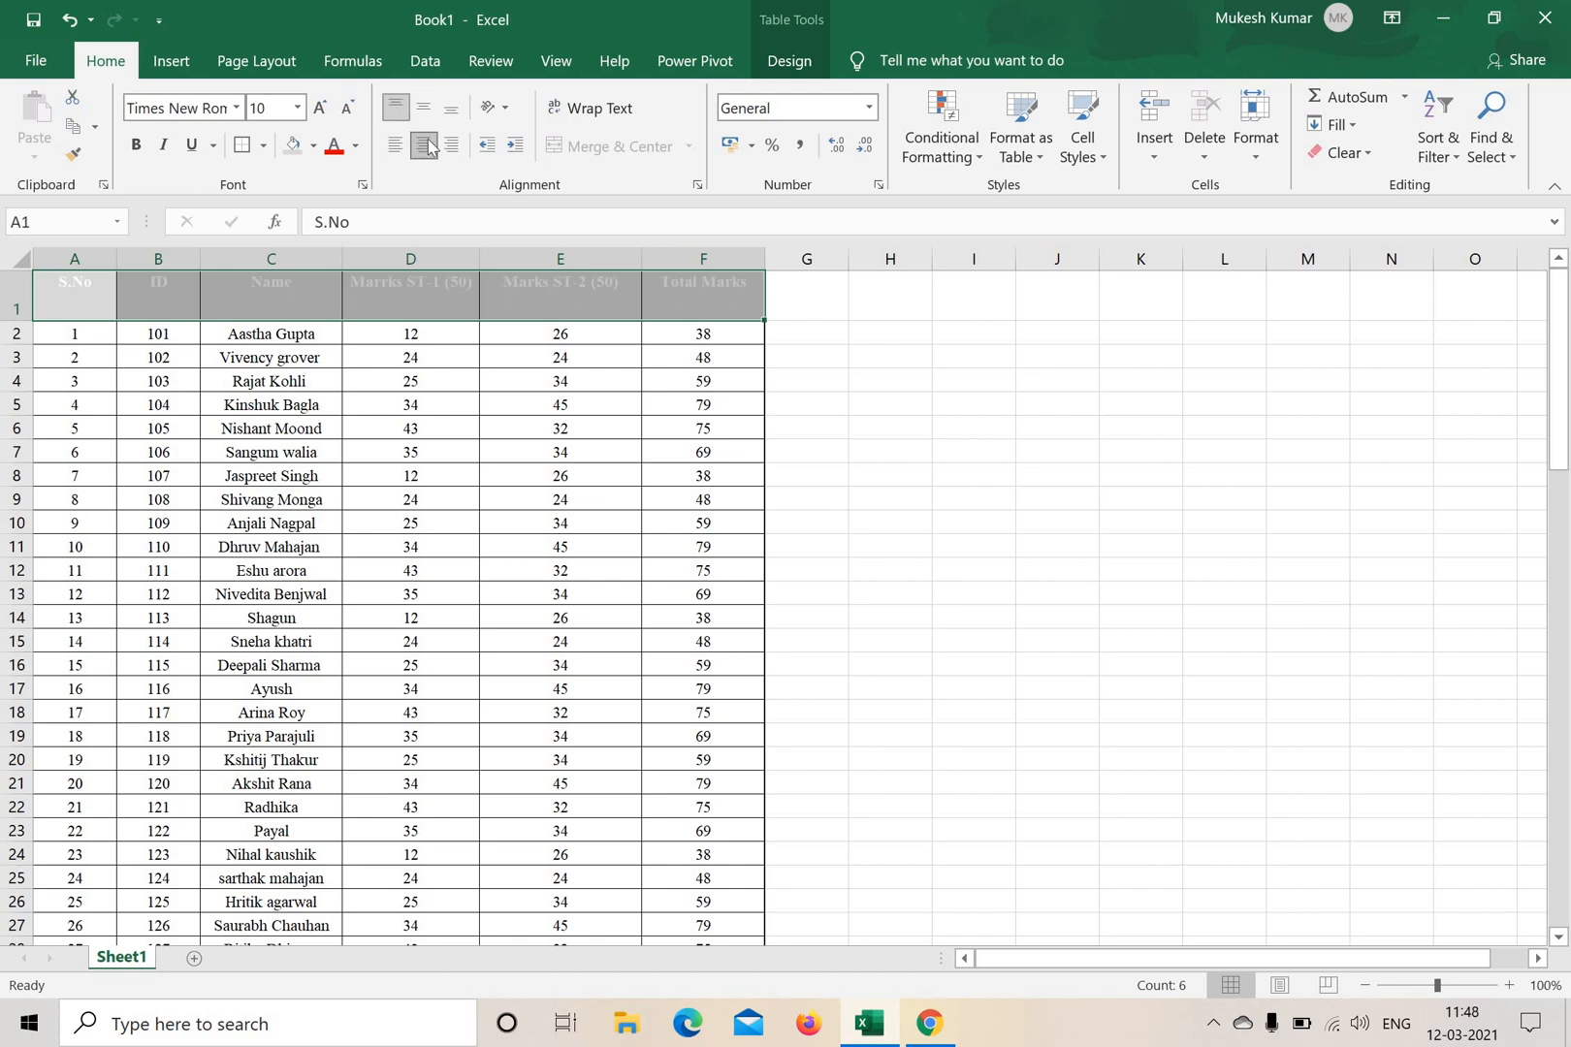
pyautogui.click(424, 109)
pyautogui.click(451, 109)
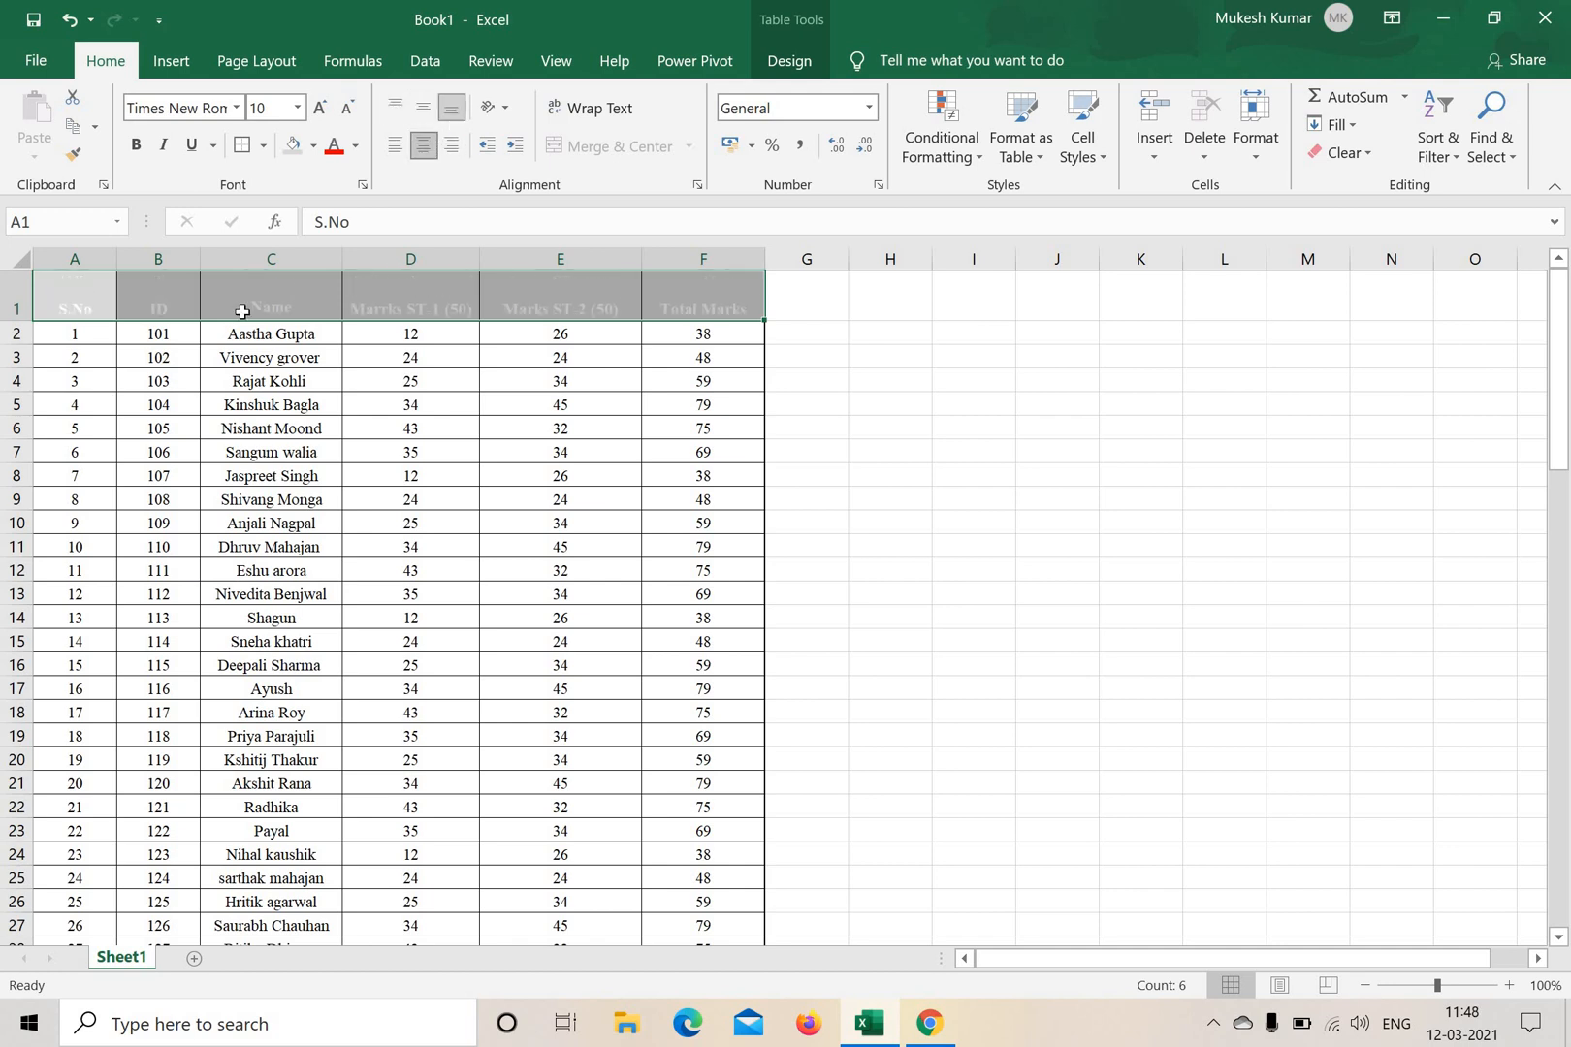
pyautogui.click(1041, 431)
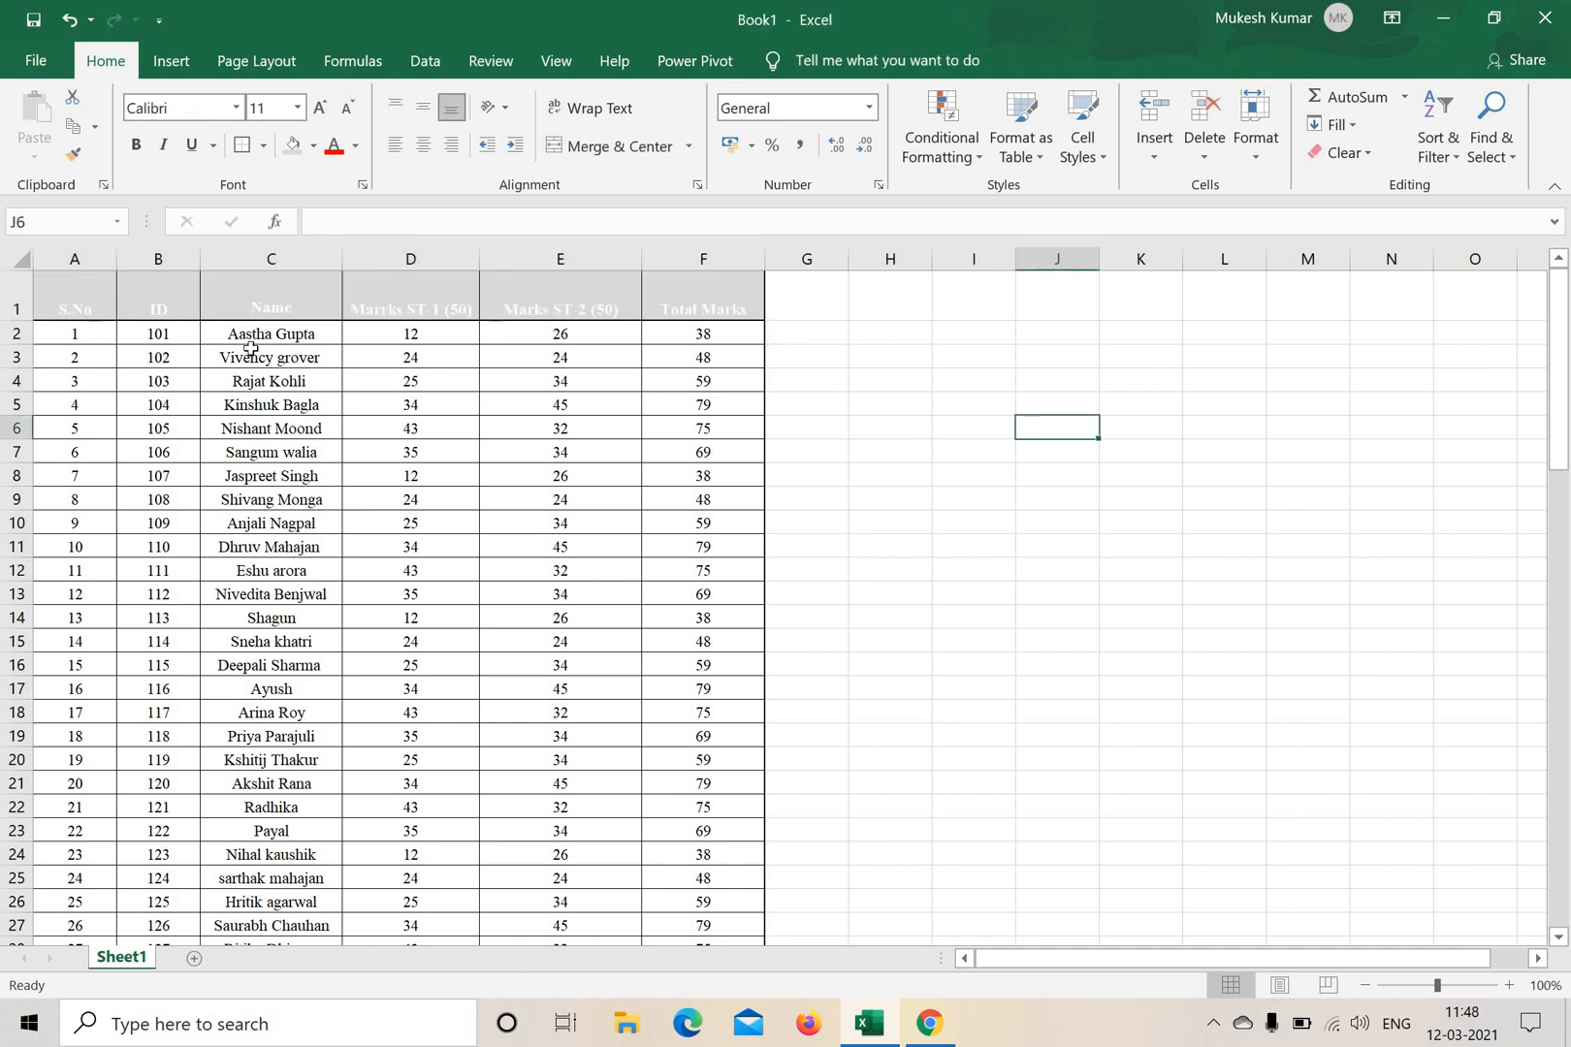
pyautogui.scroll(-10, 609, 370)
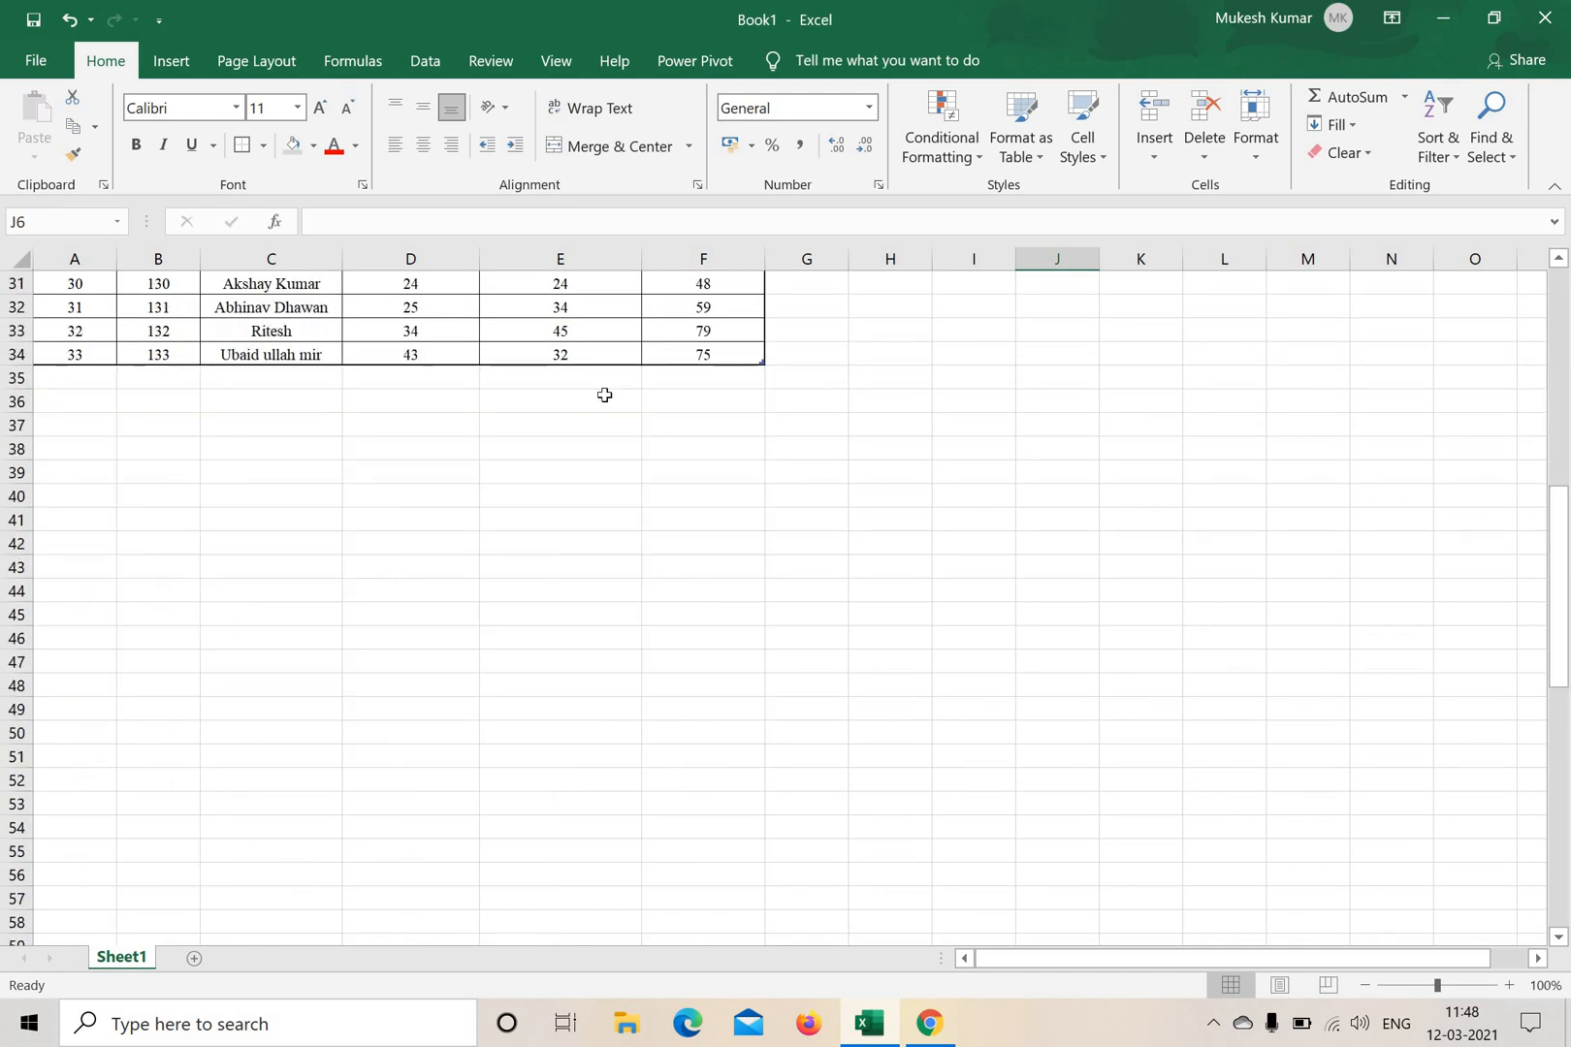
pyautogui.scroll(4, 581, 387)
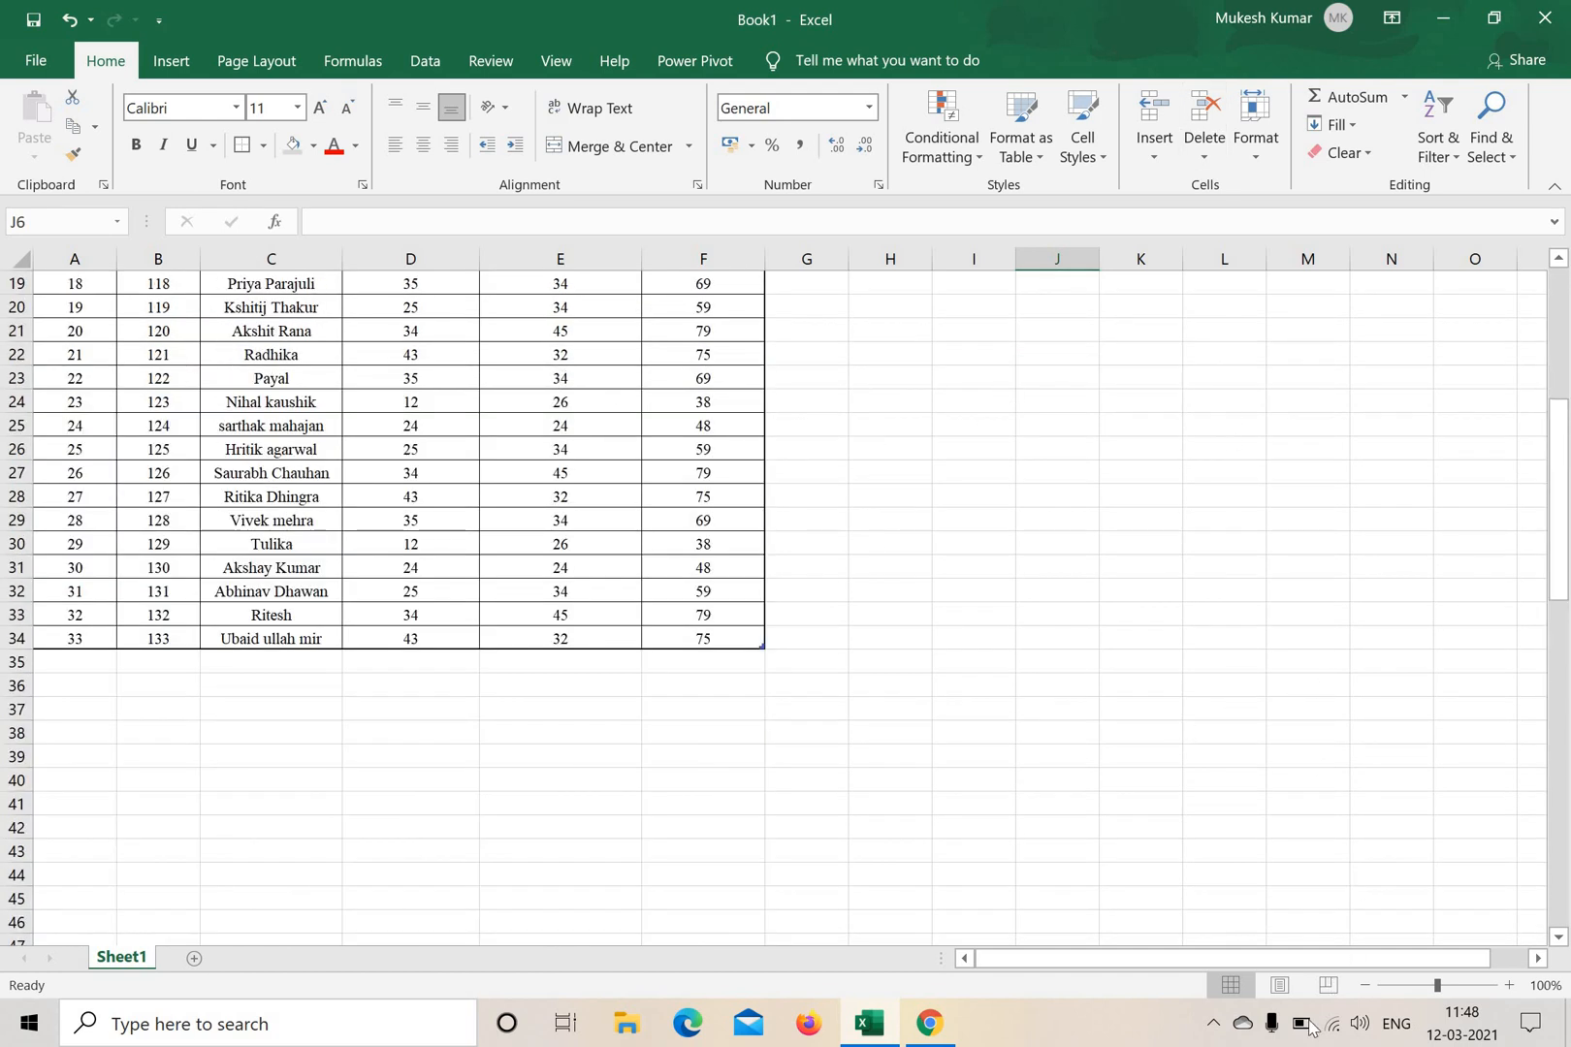
pyautogui.click(1217, 1020)
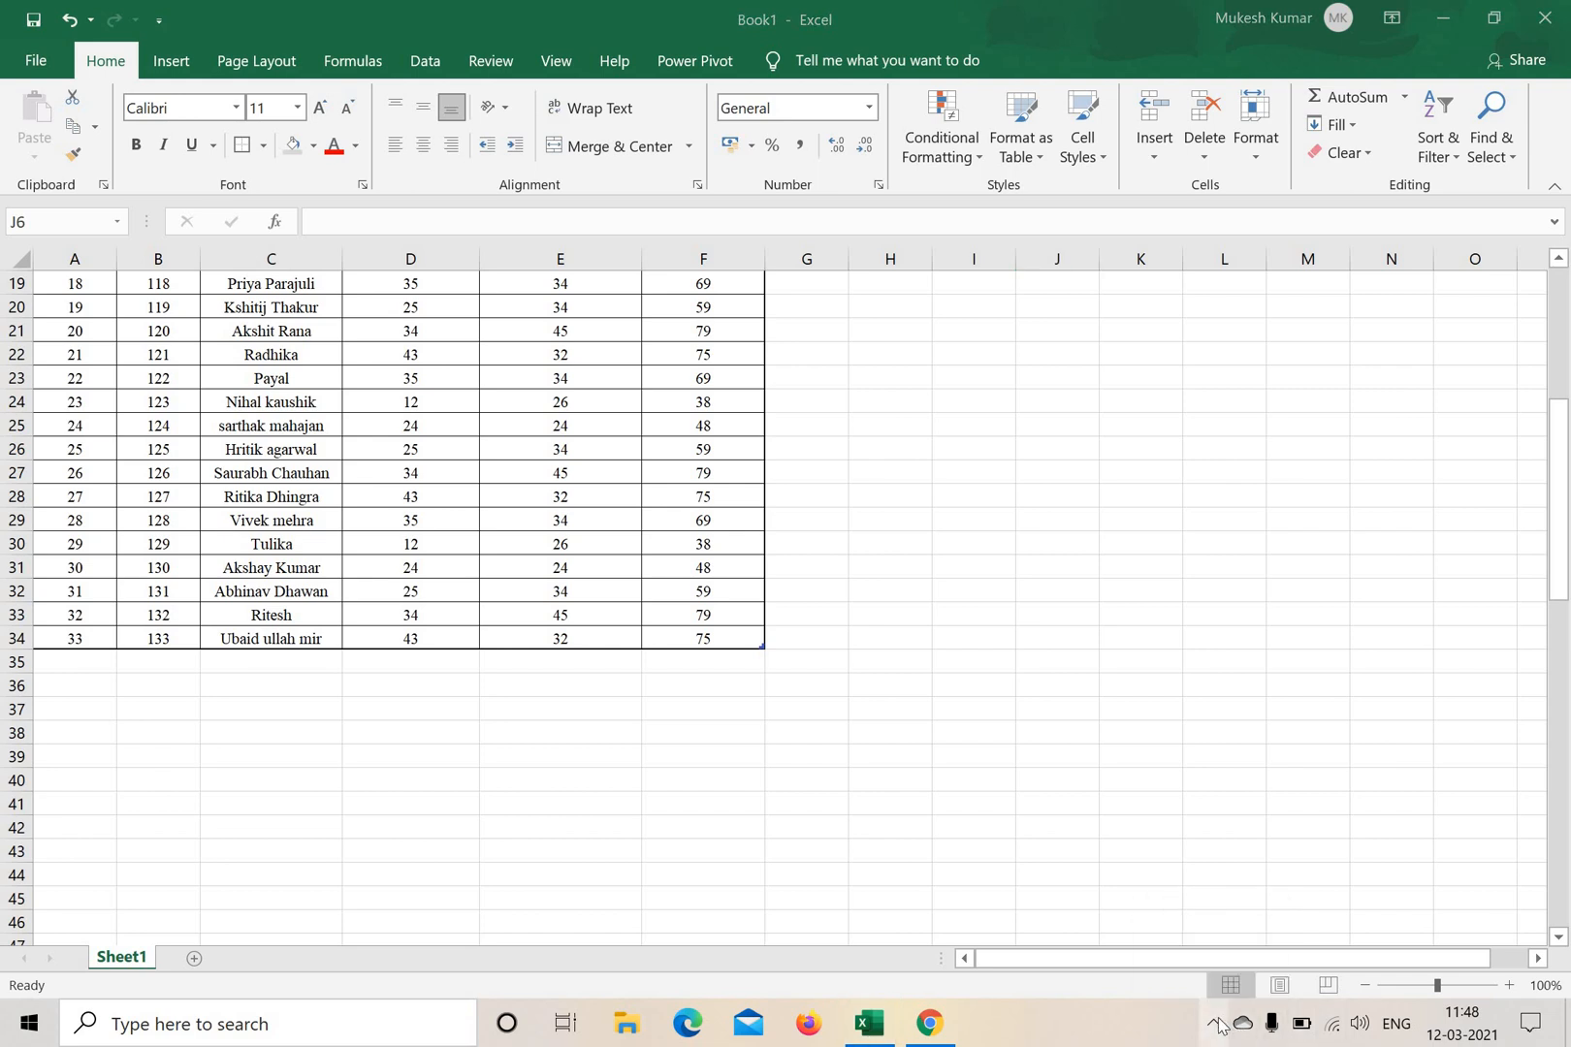